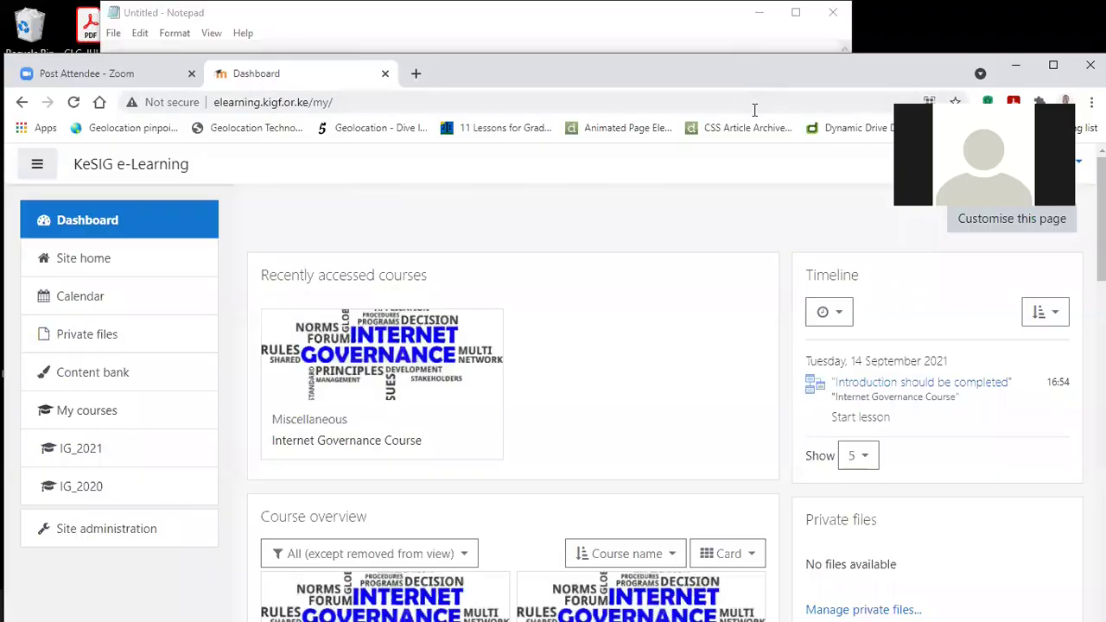
{"action": "left_click", "coordinate": [493, 208]}
{"action": "scroll", "coordinate": [484, 208], "scroll_direction": "down", "scroll_amount": 2}
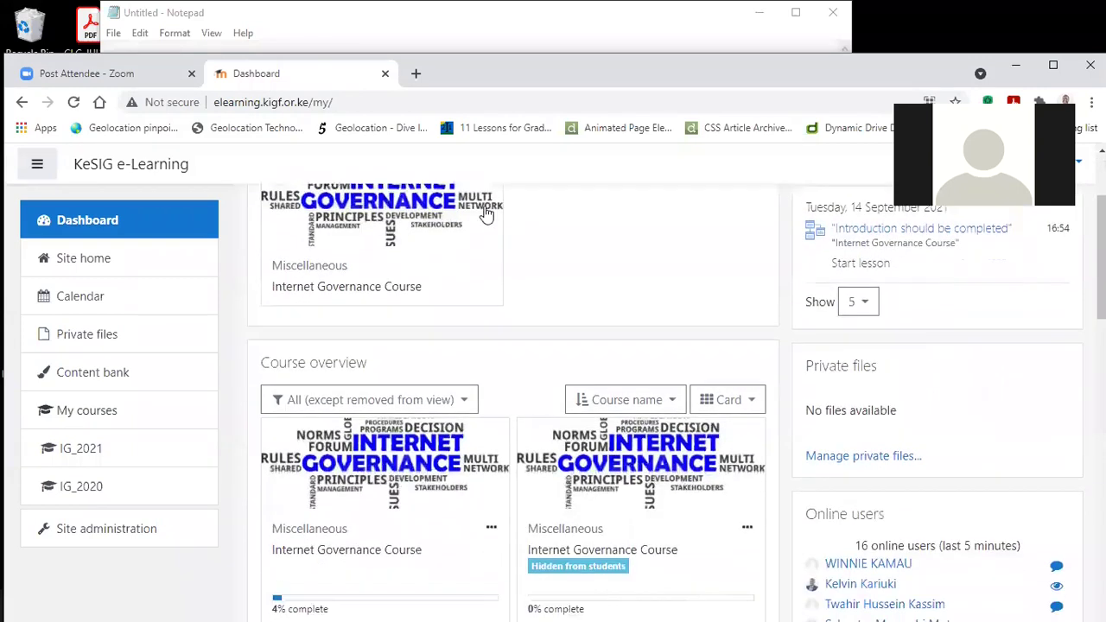
{"action": "scroll", "coordinate": [485, 214], "scroll_direction": "down", "scroll_amount": 8}
{"action": "scroll", "coordinate": [484, 218], "scroll_direction": "up", "scroll_amount": 10}
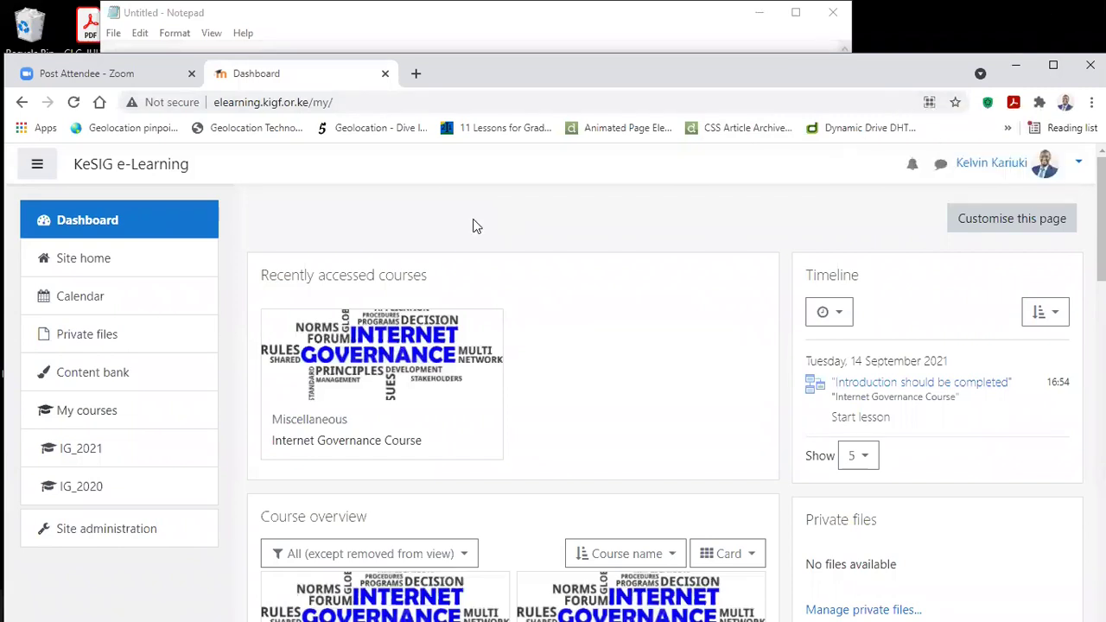
{"action": "scroll", "coordinate": [472, 226], "scroll_direction": "down", "scroll_amount": 3}
{"action": "scroll", "coordinate": [472, 226], "scroll_direction": "up", "scroll_amount": 3}
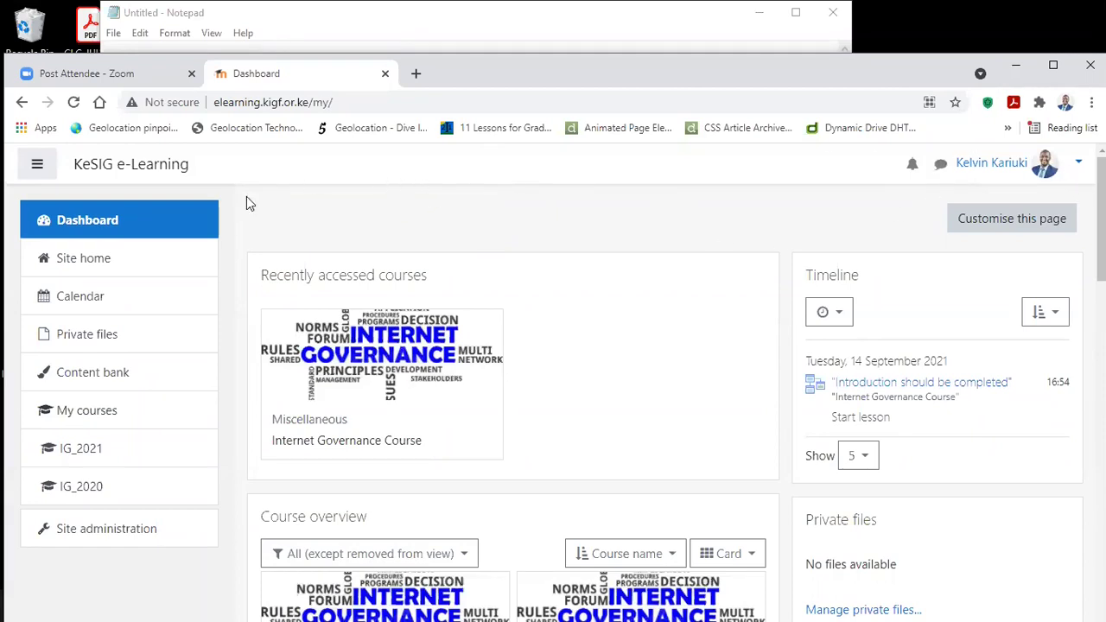
{"action": "scroll", "coordinate": [371, 217], "scroll_direction": "down", "scroll_amount": 2}
{"action": "scroll", "coordinate": [370, 225], "scroll_direction": "up", "scroll_amount": 2}
Step: Switch the account to the Student role through the user menu's Switch role to... option
{"action": "left_click", "coordinate": [1078, 164]}
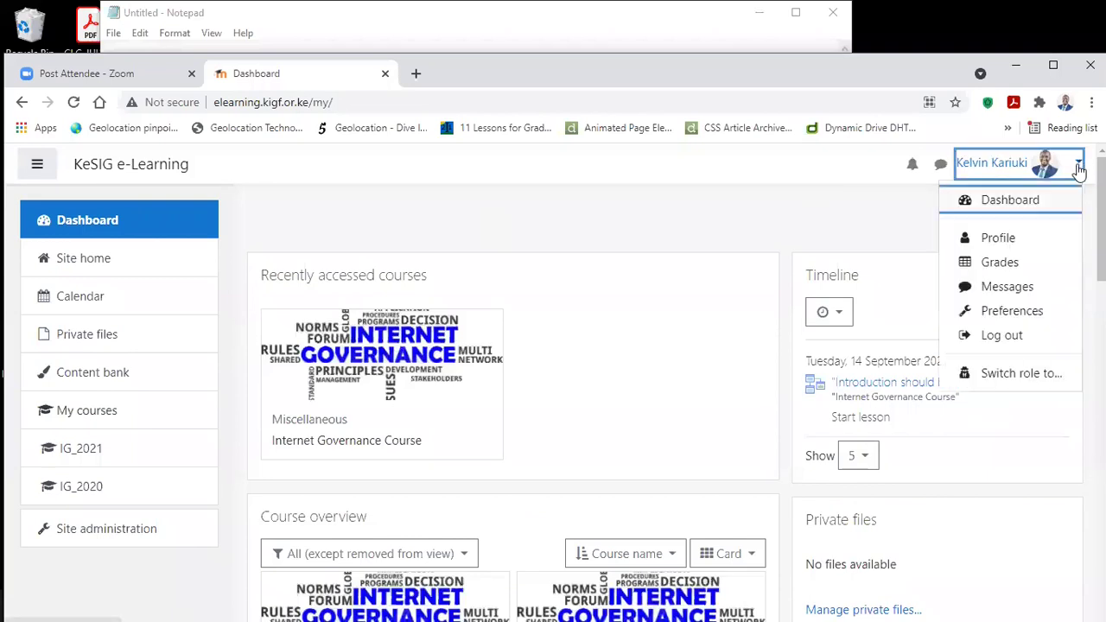
{"action": "left_click", "coordinate": [993, 373]}
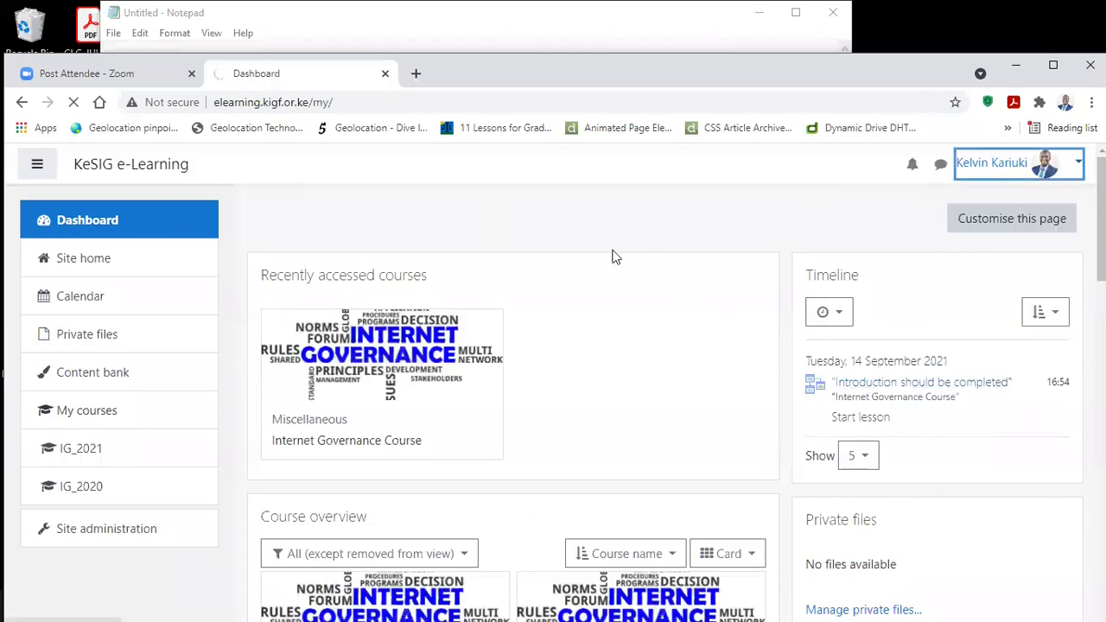
{"action": "scroll", "coordinate": [406, 346], "scroll_direction": "down", "scroll_amount": 3}
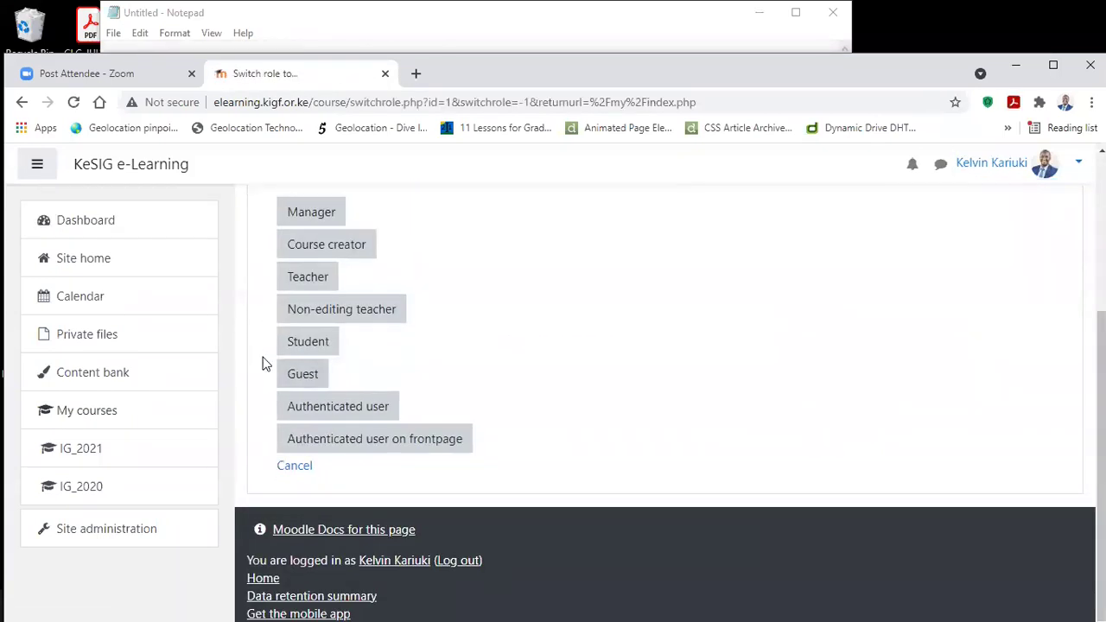
{"action": "left_click", "coordinate": [323, 342]}
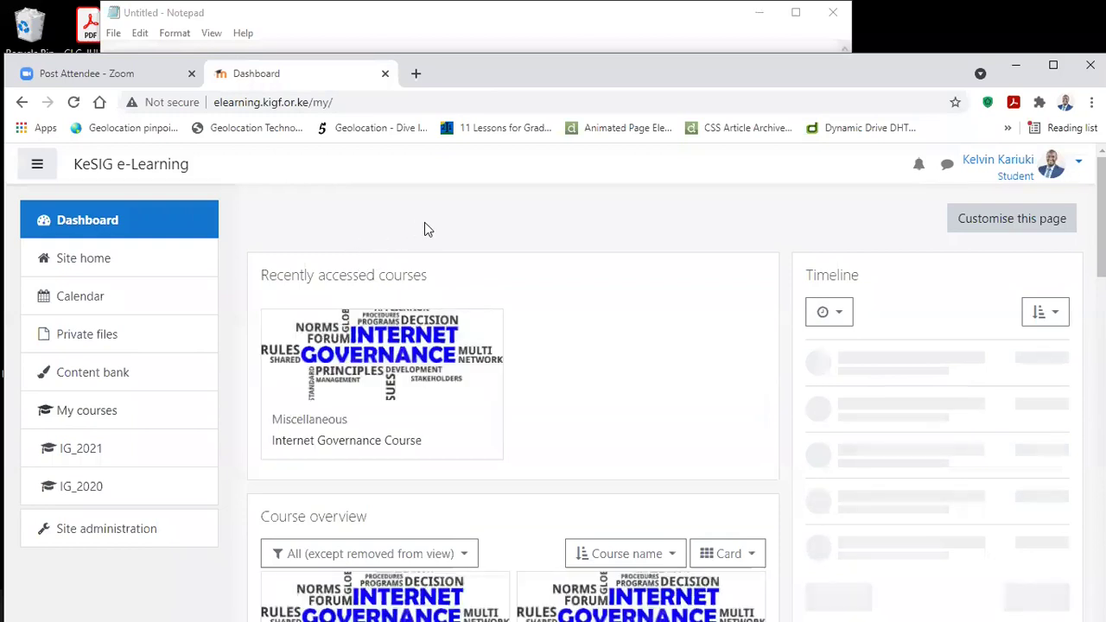
{"action": "scroll", "coordinate": [424, 221], "scroll_direction": "down", "scroll_amount": 5}
{"action": "scroll", "coordinate": [424, 226], "scroll_direction": "down", "scroll_amount": 4}
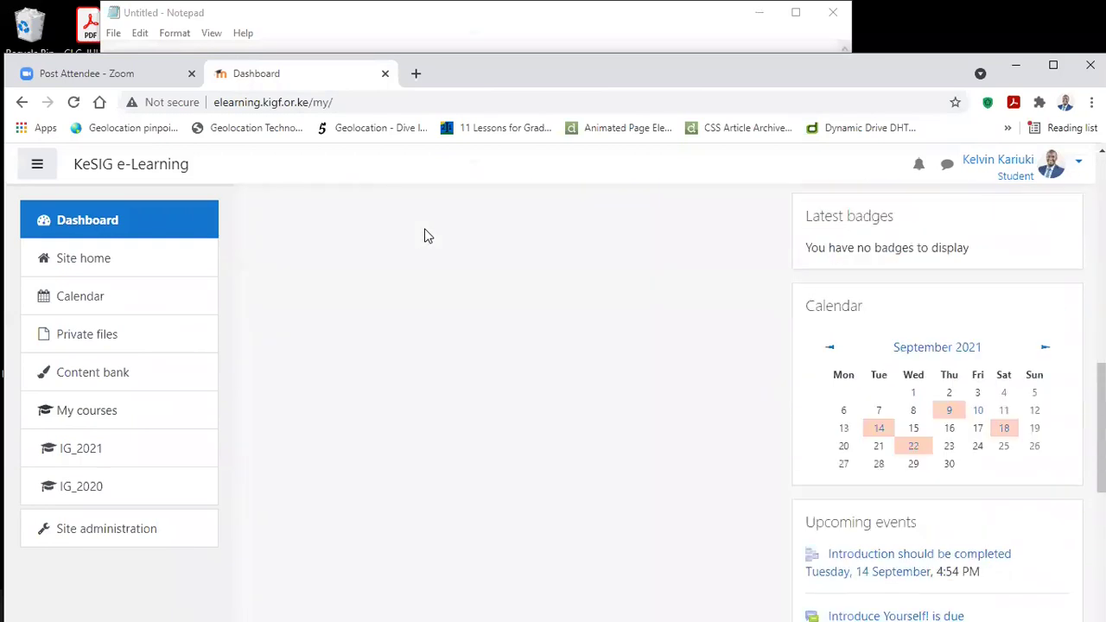
{"action": "scroll", "coordinate": [424, 228], "scroll_direction": "up", "scroll_amount": 9}
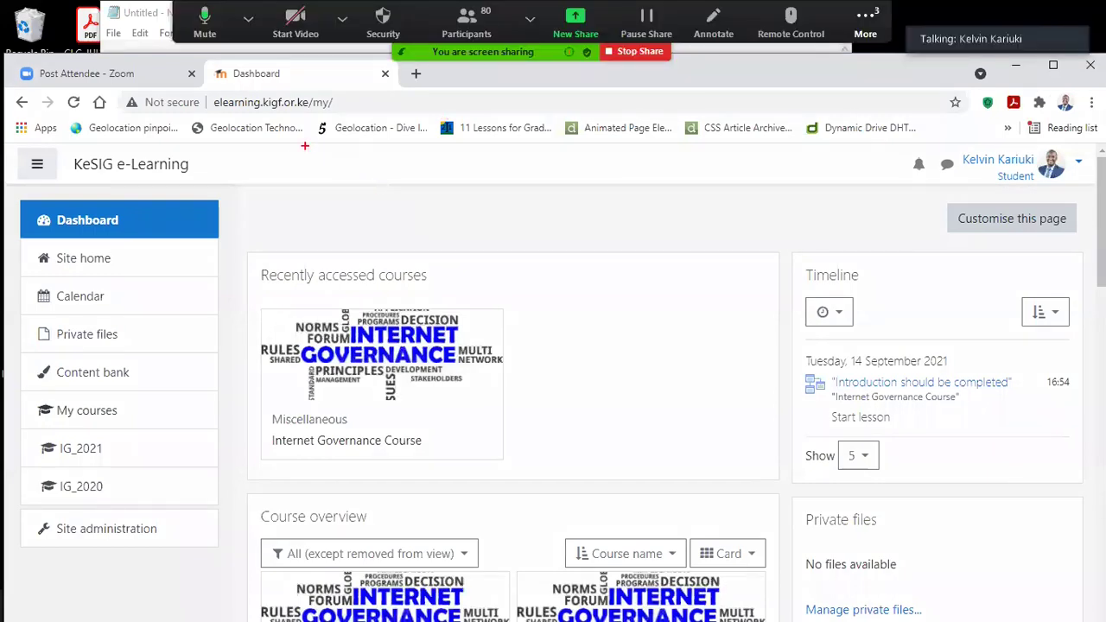
{"action": "mouse_move", "coordinate": [206, 92]}
{"action": "left_mouse_down"}
{"action": "mouse_move", "coordinate": [233, 107]}
{"action": "mouse_move", "coordinate": [310, 111]}
{"action": "left_mouse_up"}
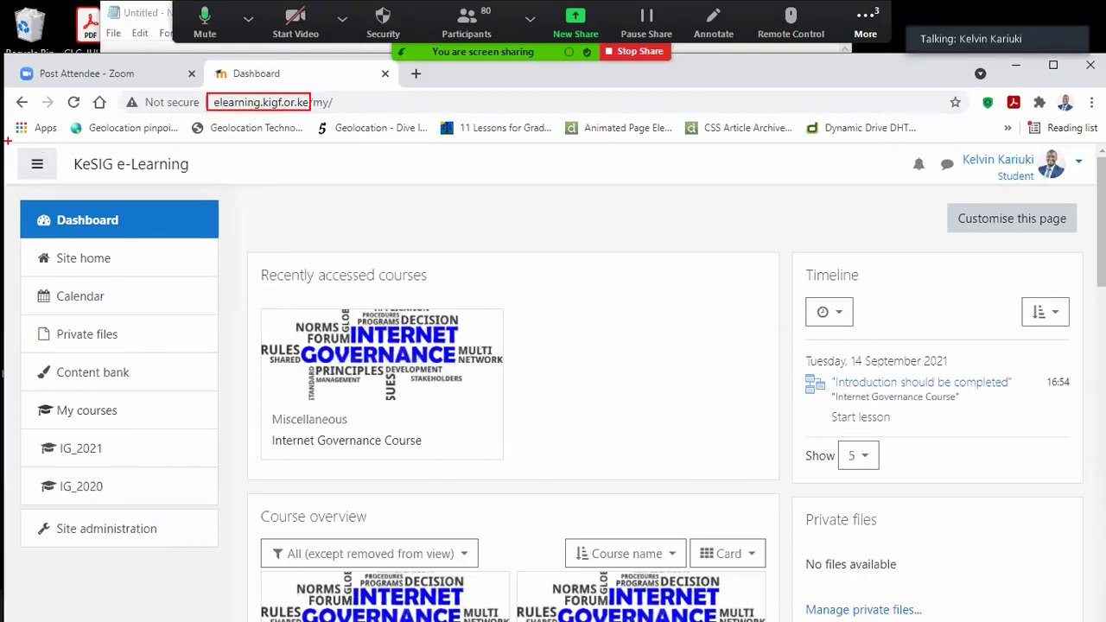
{"action": "mouse_move", "coordinate": [7, 141]}
{"action": "left_mouse_down"}
{"action": "mouse_move", "coordinate": [159, 172]}
{"action": "mouse_move", "coordinate": [1095, 185]}
{"action": "left_mouse_up"}
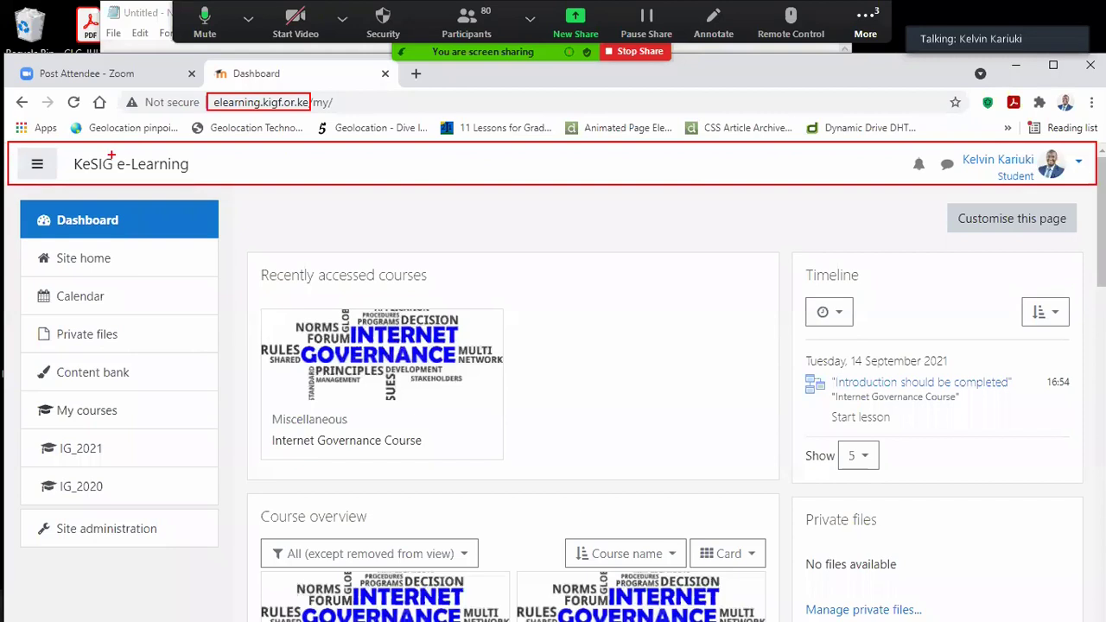
{"action": "left_click_drag", "start_coordinate": [14, 144], "coordinate": [61, 183]}
{"action": "mouse_move", "coordinate": [5, 189]}
{"action": "left_mouse_down"}
{"action": "mouse_move", "coordinate": [61, 231]}
{"action": "mouse_move", "coordinate": [164, 380]}
{"action": "mouse_move", "coordinate": [231, 576]}
{"action": "left_mouse_up"}
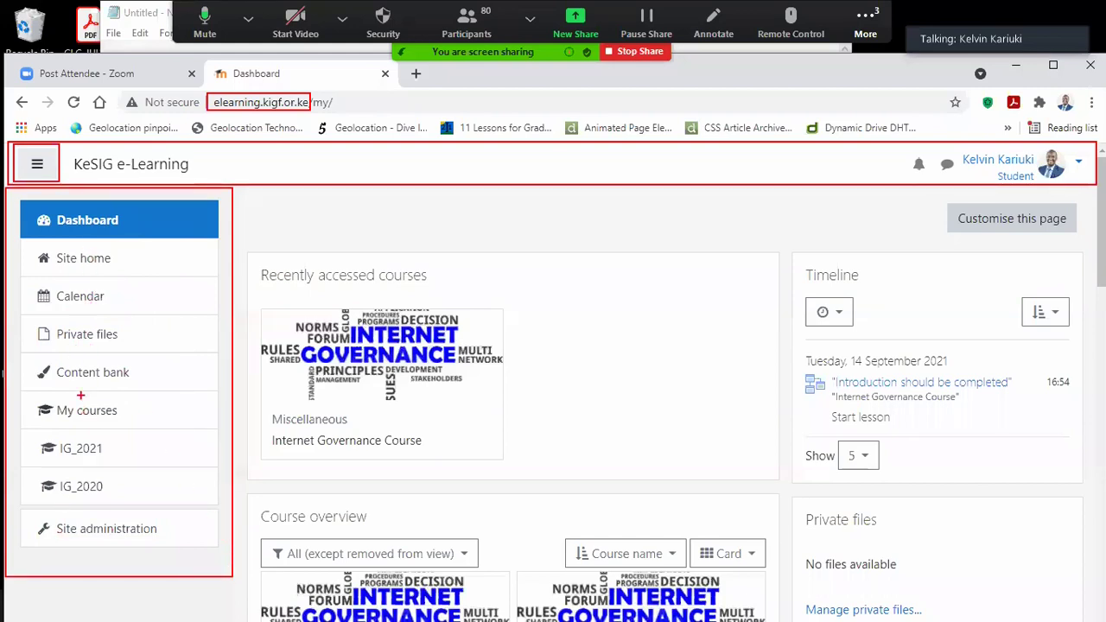
{"action": "left_click_drag", "start_coordinate": [74, 173], "coordinate": [188, 175]}
{"action": "left_click_drag", "start_coordinate": [907, 150], "coordinate": [927, 180]}
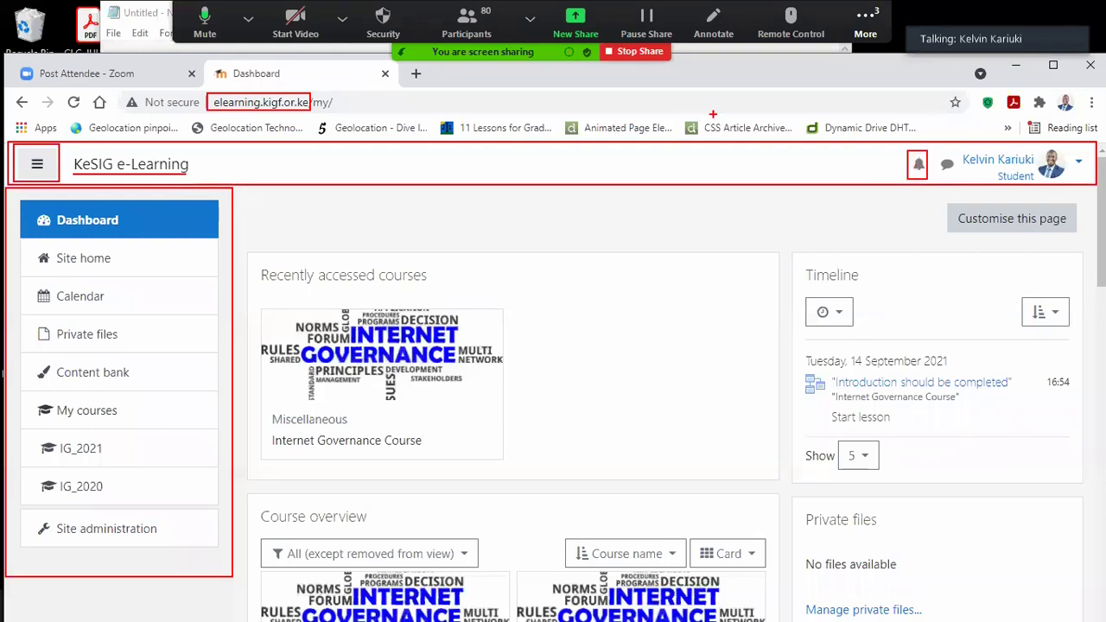
{"action": "key", "text": "Escape"}
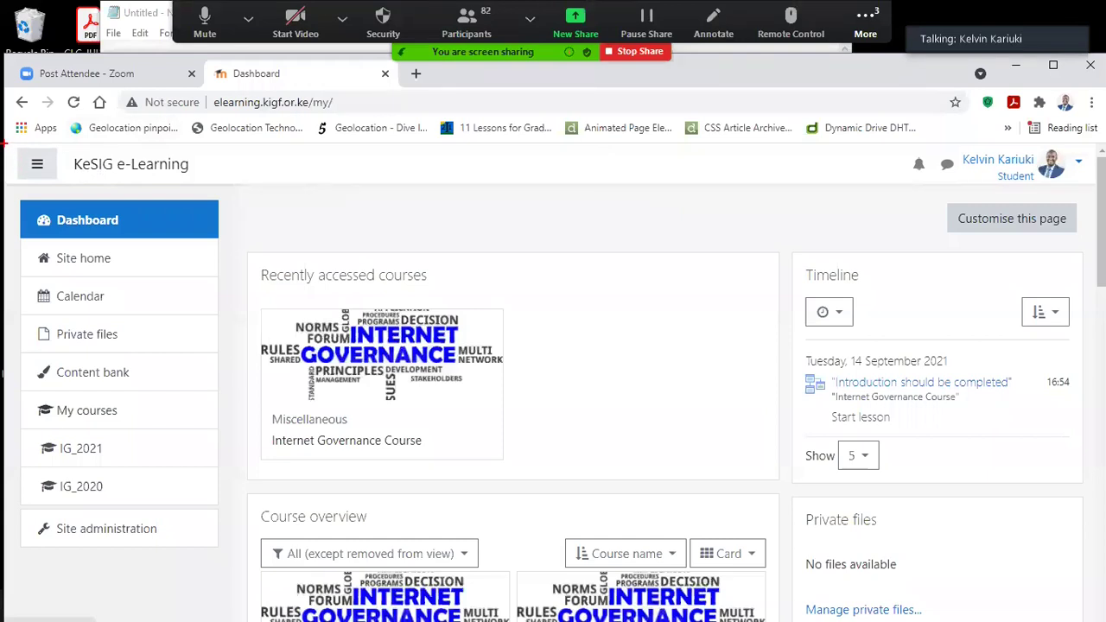
{"action": "left_click_drag", "start_coordinate": [903, 143], "coordinate": [929, 180]}
{"action": "left_click_drag", "start_coordinate": [933, 146], "coordinate": [956, 181]}
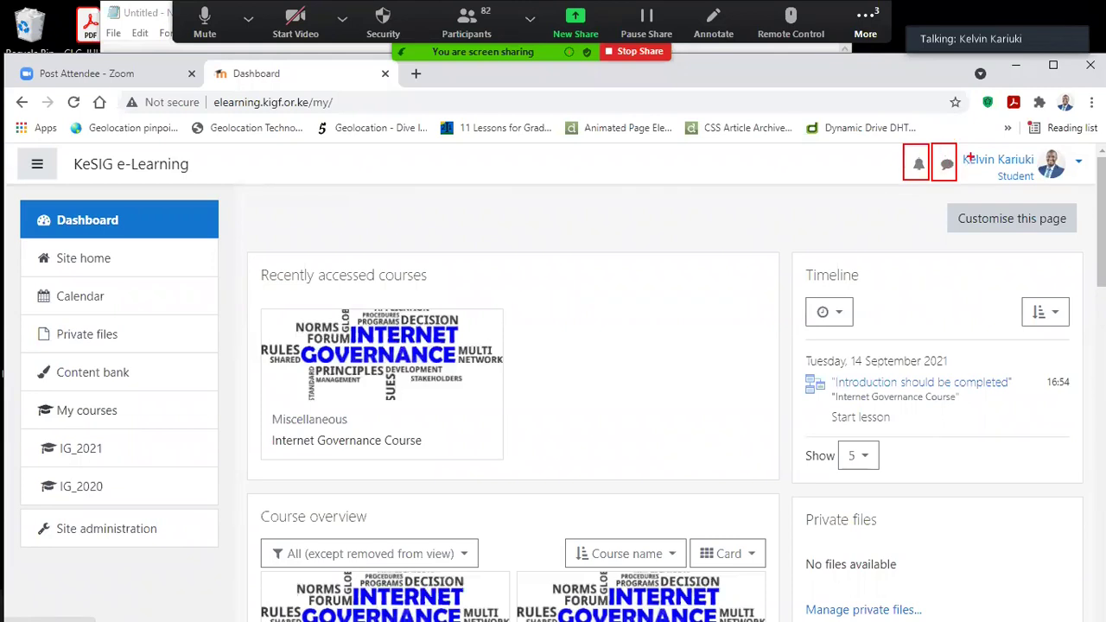
{"action": "mouse_move", "coordinate": [957, 140]}
{"action": "left_mouse_down"}
{"action": "mouse_move", "coordinate": [1012, 169]}
{"action": "mouse_move", "coordinate": [1087, 183]}
{"action": "left_mouse_up"}
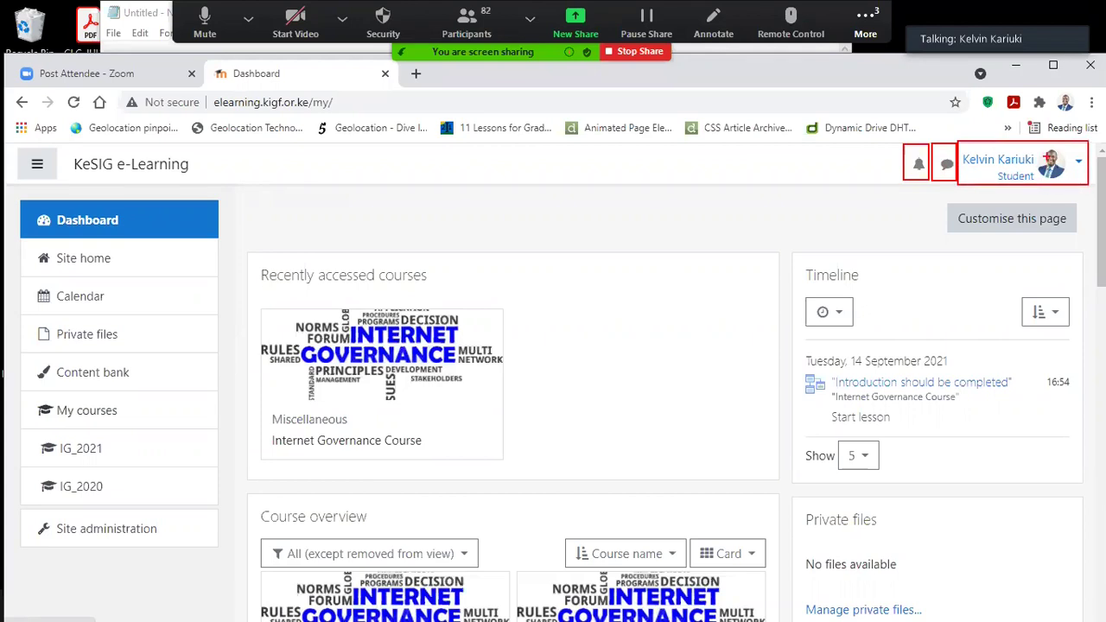
{"action": "left_click_drag", "start_coordinate": [1070, 154], "coordinate": [1087, 173]}
{"action": "key", "text": "Escape"}
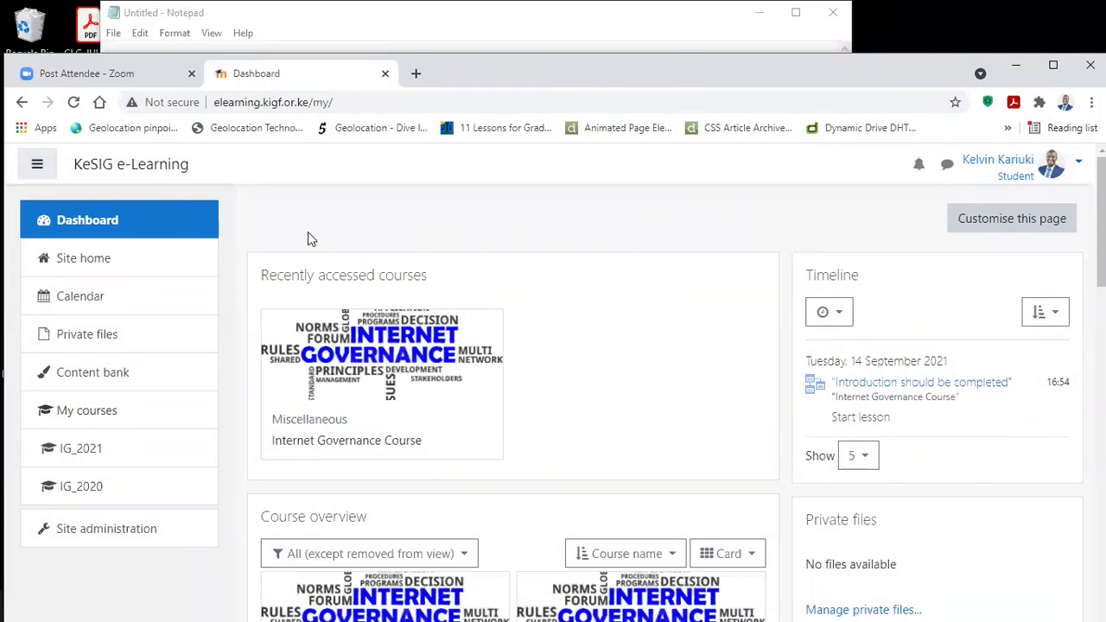
{"action": "scroll", "coordinate": [437, 233], "scroll_direction": "down", "scroll_amount": 1}
{"action": "scroll", "coordinate": [437, 234], "scroll_direction": "up", "scroll_amount": 1}
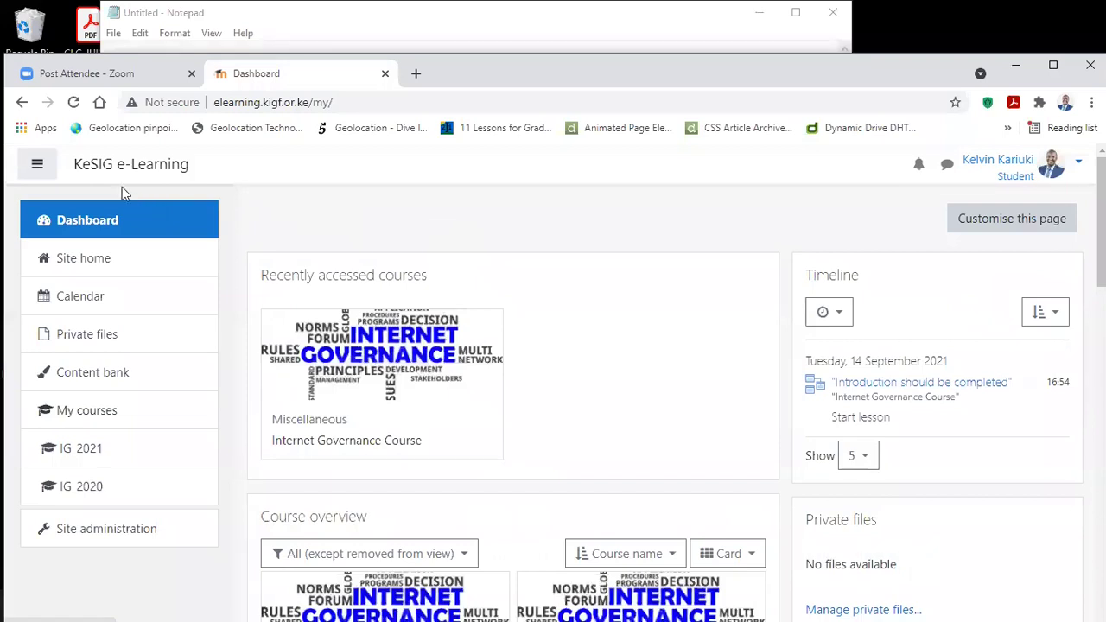
{"action": "mouse_move", "coordinate": [7, 186]}
{"action": "left_mouse_down"}
{"action": "mouse_move", "coordinate": [938, 599]}
{"action": "mouse_move", "coordinate": [1102, 618]}
{"action": "left_mouse_up"}
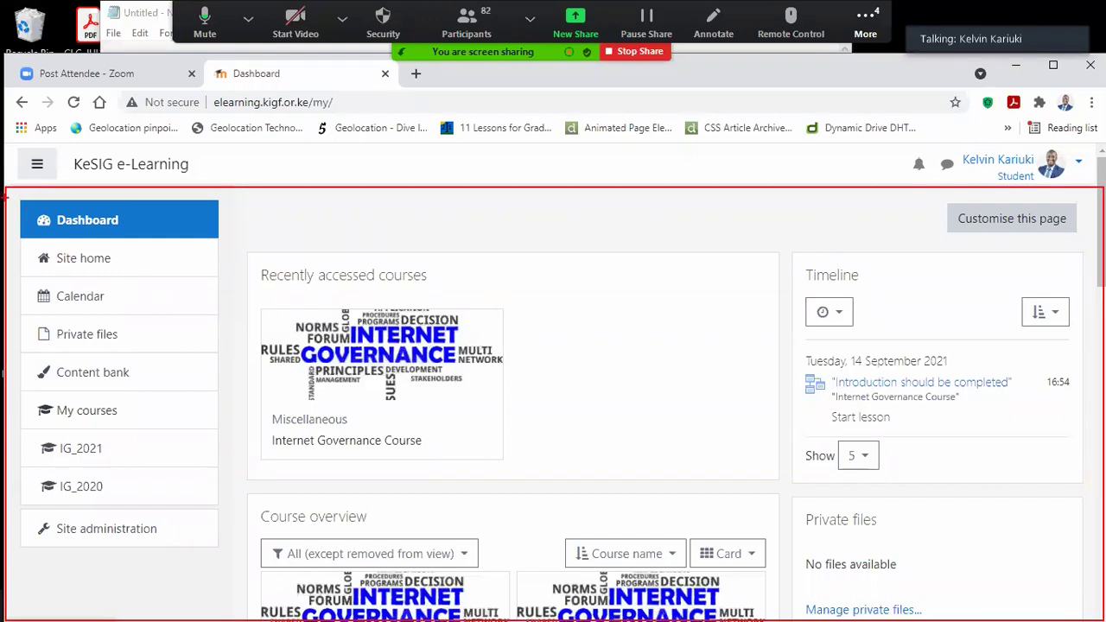
{"action": "left_click_drag", "start_coordinate": [8, 190], "coordinate": [31, 224]}
{"action": "left_click_drag", "start_coordinate": [32, 225], "coordinate": [223, 591]}
{"action": "left_click_drag", "start_coordinate": [203, 220], "coordinate": [271, 220]}
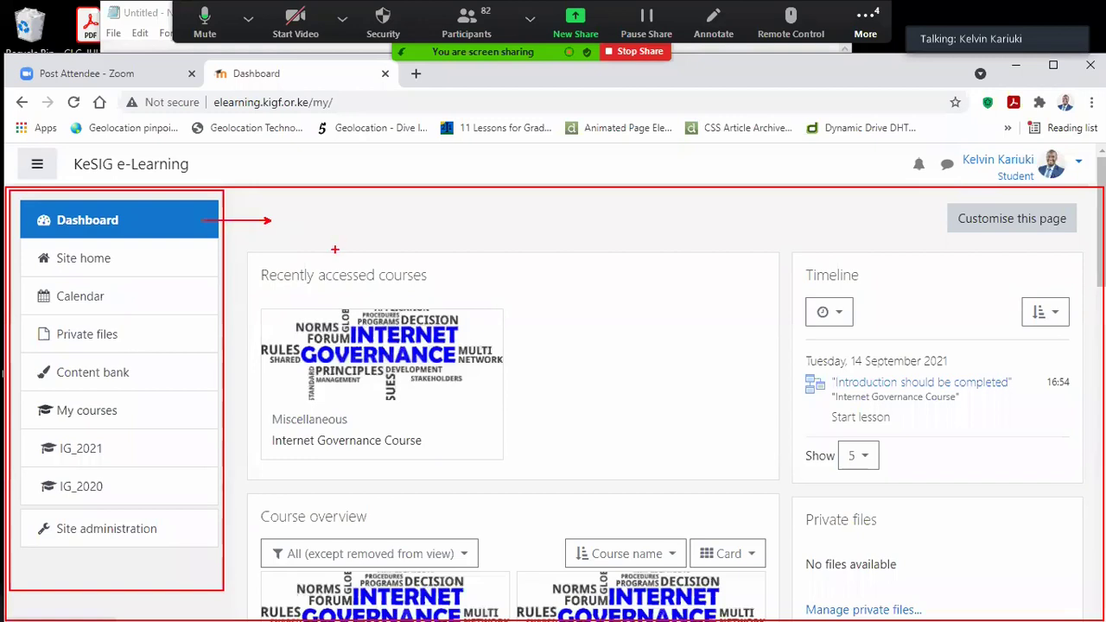
{"action": "mouse_move", "coordinate": [237, 195]}
{"action": "left_mouse_down"}
{"action": "mouse_move", "coordinate": [668, 390]}
{"action": "mouse_move", "coordinate": [1075, 608]}
{"action": "left_mouse_up"}
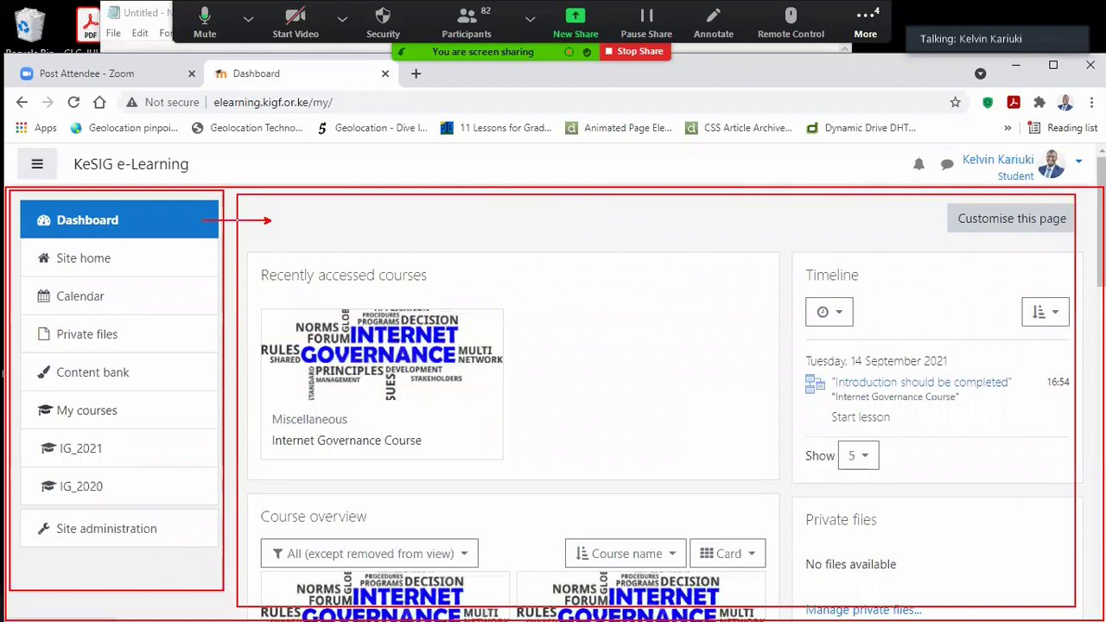
{"action": "left_click_drag", "start_coordinate": [1076, 607], "coordinate": [1095, 621]}
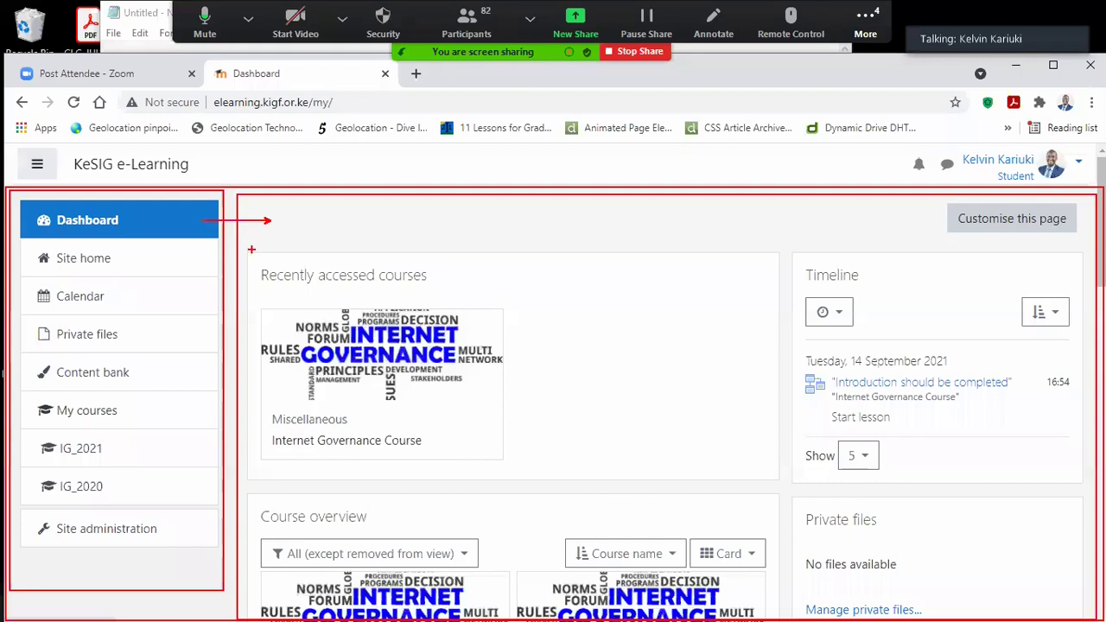
{"action": "left_click_drag", "start_coordinate": [251, 250], "coordinate": [523, 483]}
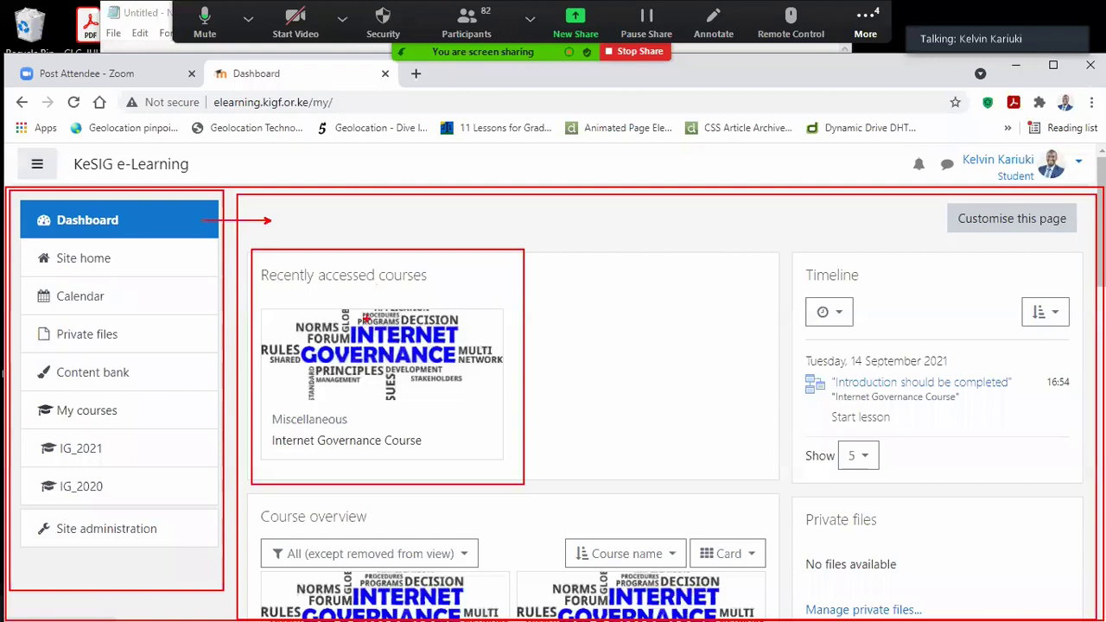
{"action": "mouse_move", "coordinate": [784, 236]}
{"action": "left_mouse_down"}
{"action": "mouse_move", "coordinate": [837, 298]}
{"action": "mouse_move", "coordinate": [1090, 486]}
{"action": "left_mouse_up"}
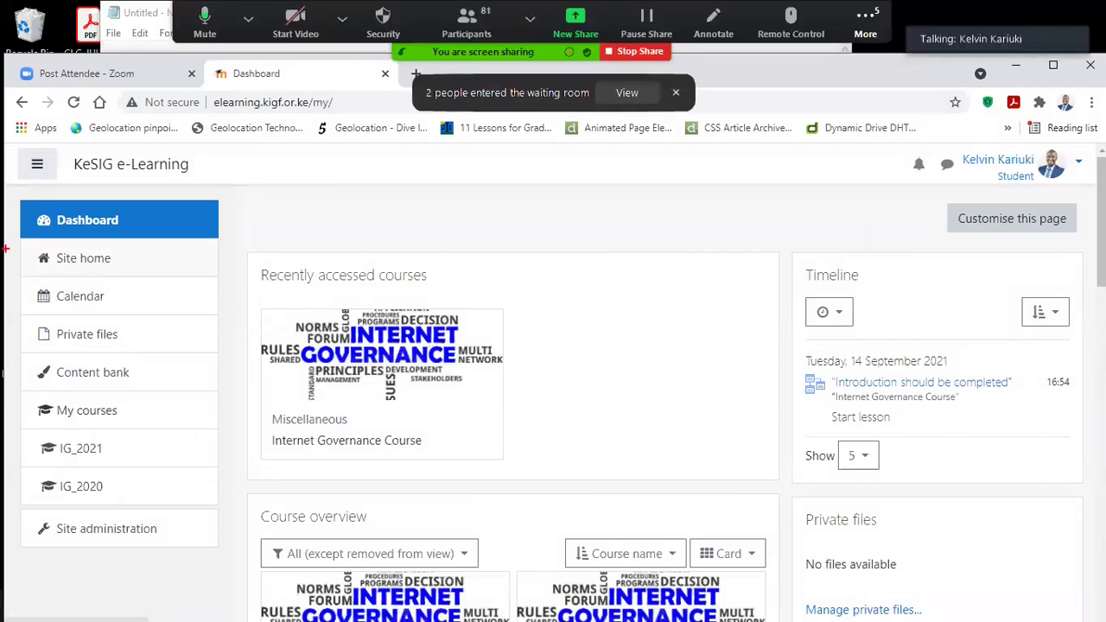
{"action": "mouse_move", "coordinate": [20, 238]}
{"action": "left_mouse_down"}
{"action": "mouse_move", "coordinate": [178, 284]}
{"action": "mouse_move", "coordinate": [218, 278]}
{"action": "left_mouse_up"}
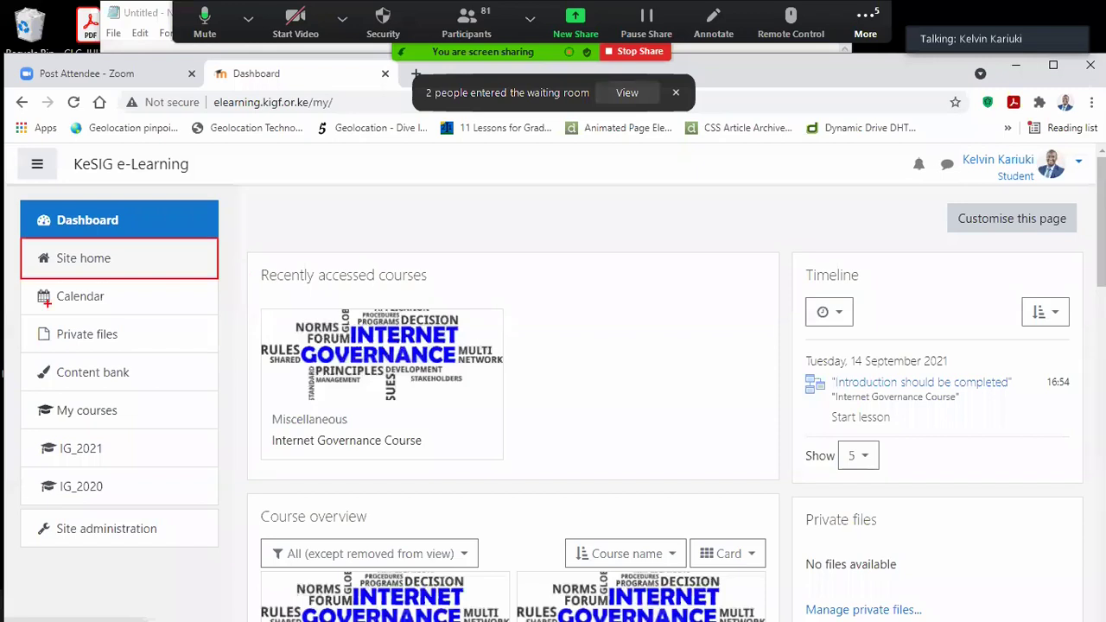
{"action": "left_click_drag", "start_coordinate": [55, 302], "coordinate": [107, 302]}
{"action": "left_click_drag", "start_coordinate": [59, 340], "coordinate": [122, 341]}
{"action": "left_click_drag", "start_coordinate": [35, 418], "coordinate": [120, 418]}
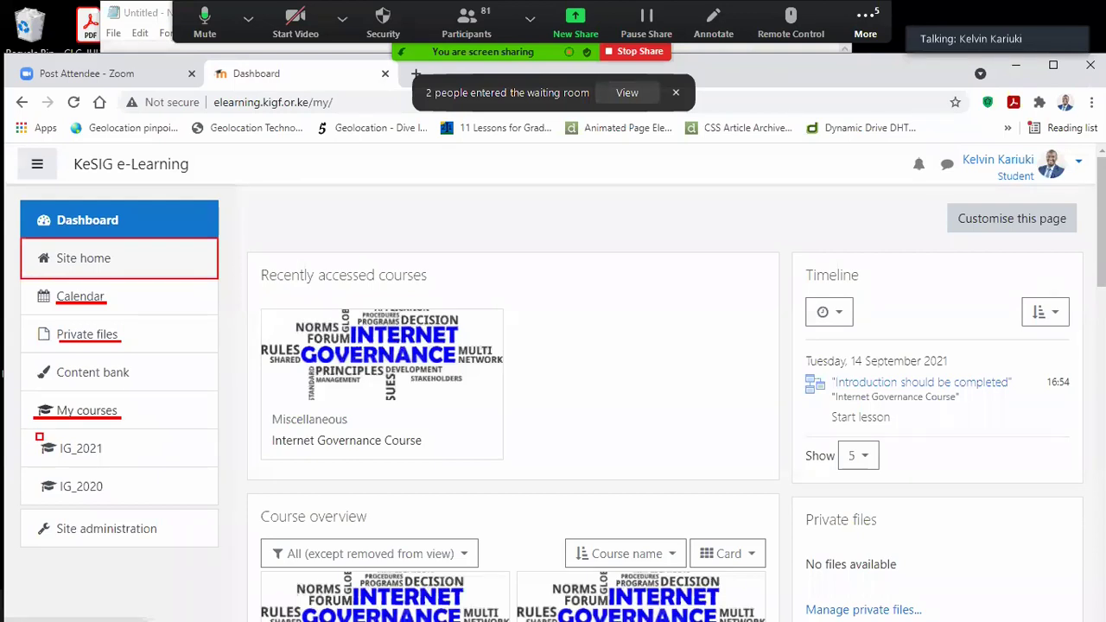
{"action": "left_click_drag", "start_coordinate": [37, 431], "coordinate": [116, 464]}
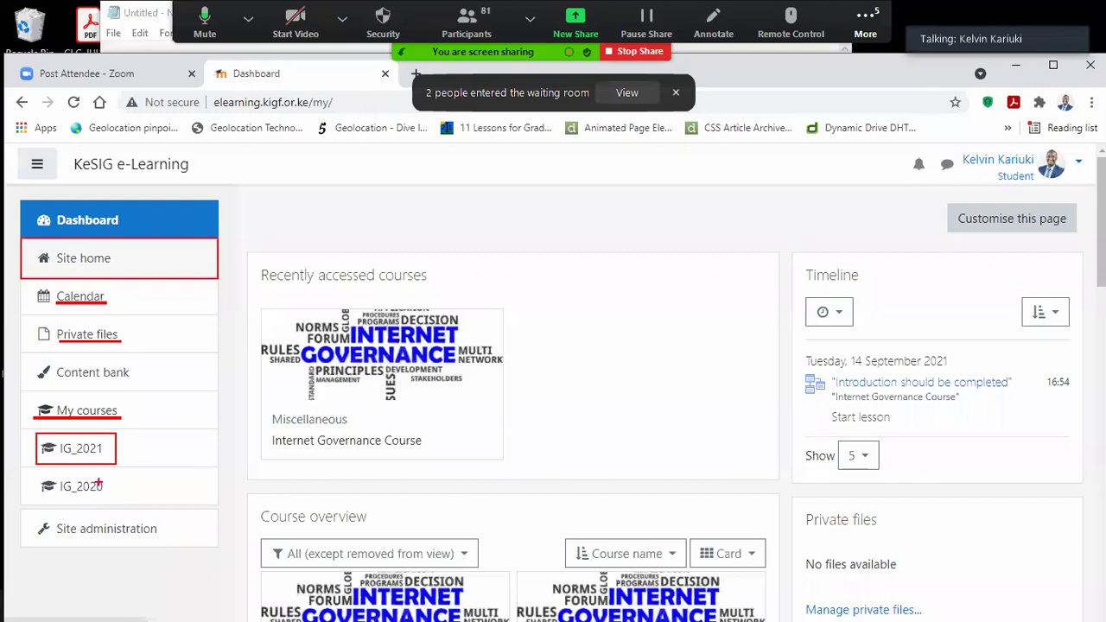
{"action": "mouse_move", "coordinate": [14, 506]}
{"action": "left_mouse_down"}
{"action": "mouse_move", "coordinate": [148, 551]}
{"action": "mouse_move", "coordinate": [232, 557]}
{"action": "left_mouse_up"}
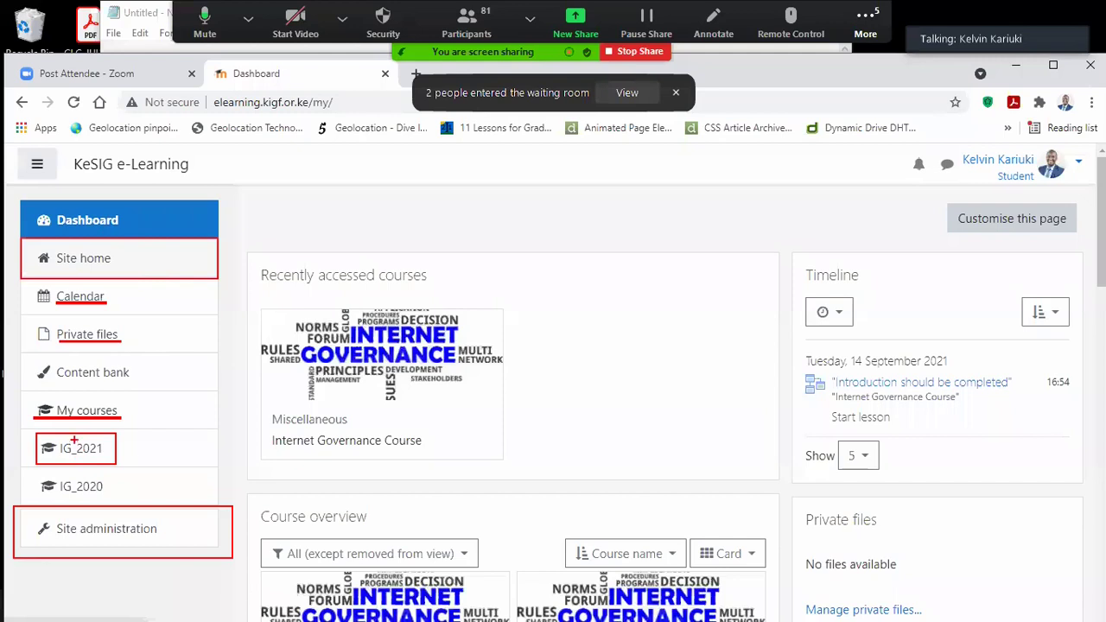
{"action": "key", "text": "alt+s"}
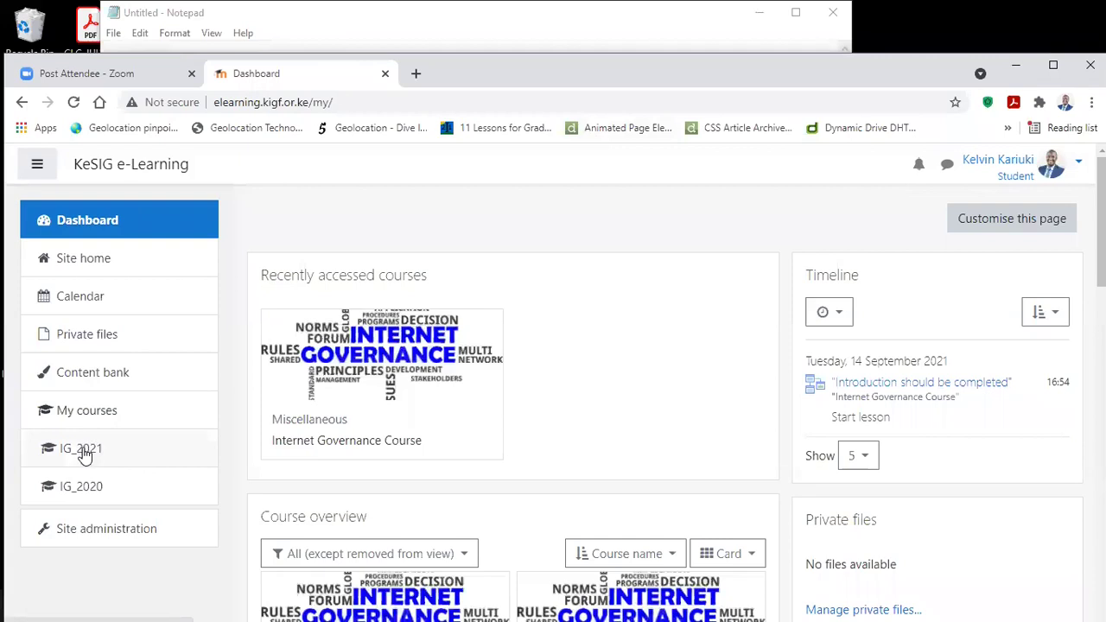
Step: Go to the site home and open the IG_2021 Internet Governance Course page
{"action": "left_click", "coordinate": [87, 259]}
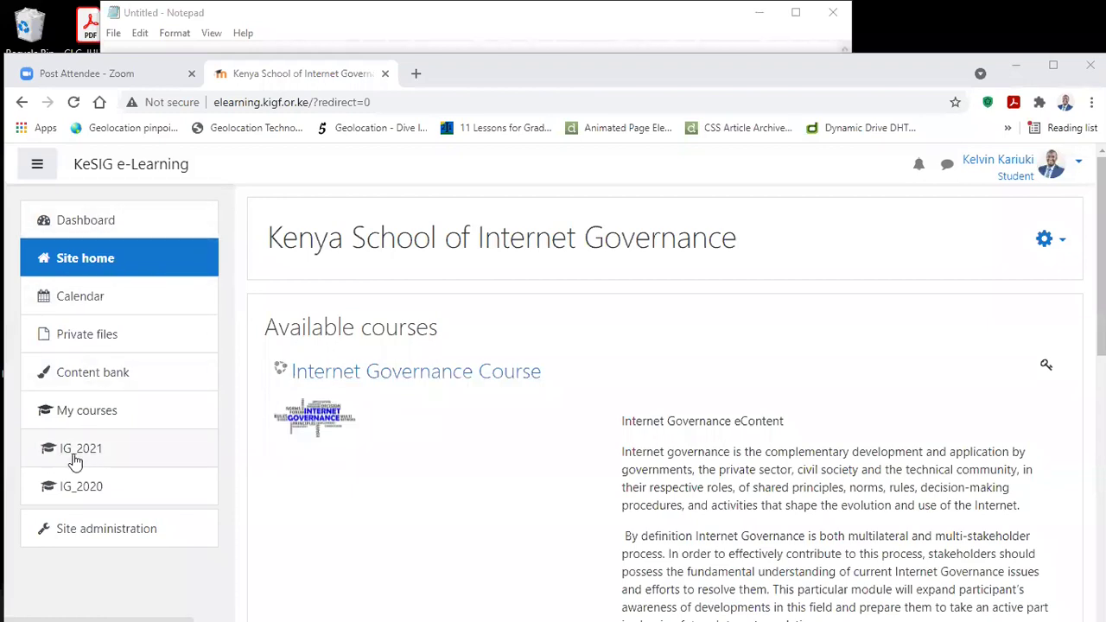
{"action": "left_click", "coordinate": [108, 458]}
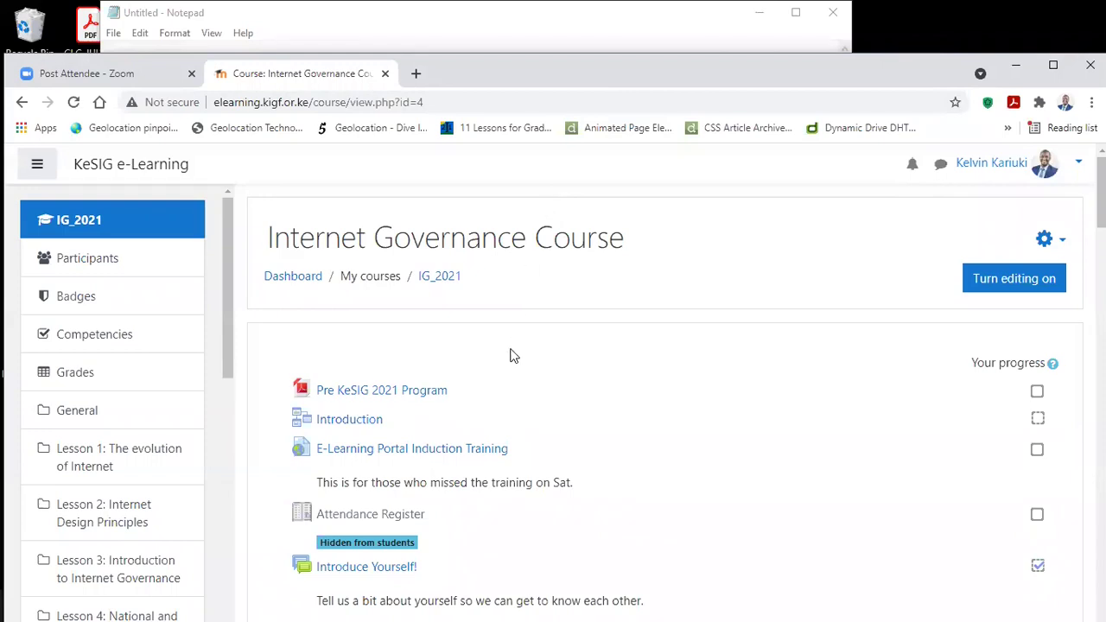
{"action": "key", "text": "alt+Tab"}
Step: Position the Notepad window and type the 'Course Structure' heading followed by '1. Lesson'
{"action": "key", "text": "alt+Tab"}
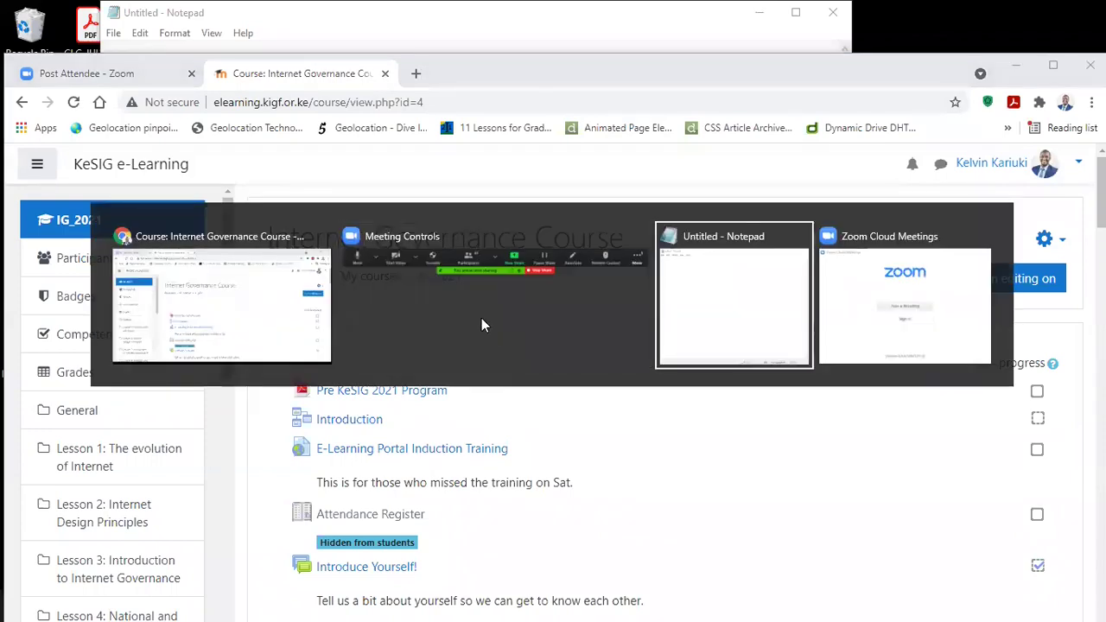
{"action": "key", "text": "alt+Tab"}
{"action": "key", "text": "alt+Tab"}
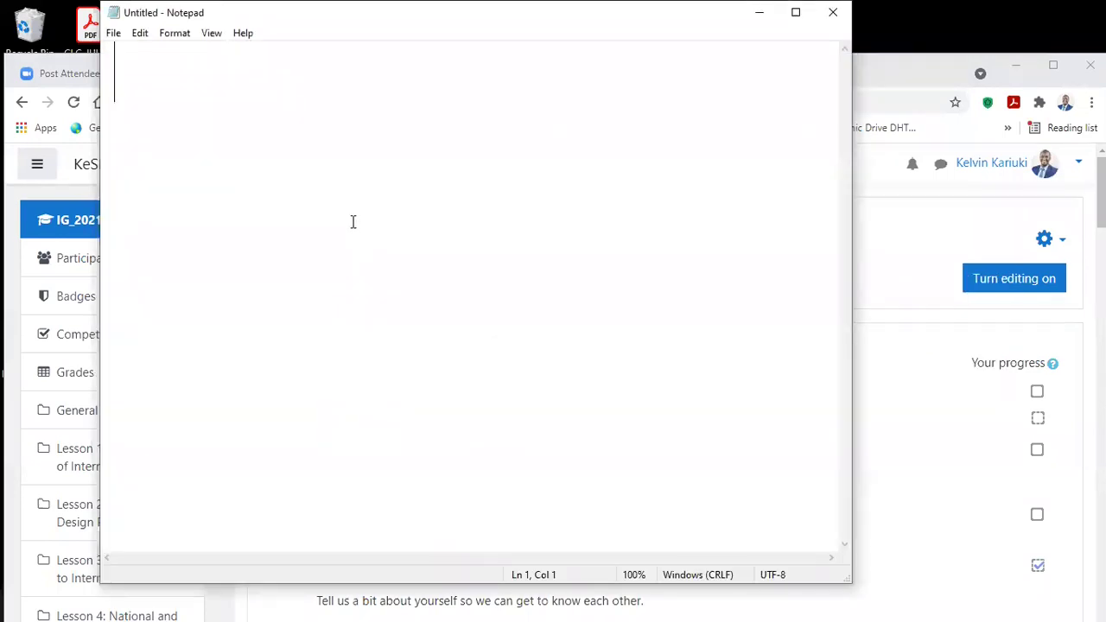
{"action": "left_click_drag", "start_coordinate": [148, 10], "coordinate": [170, 88]}
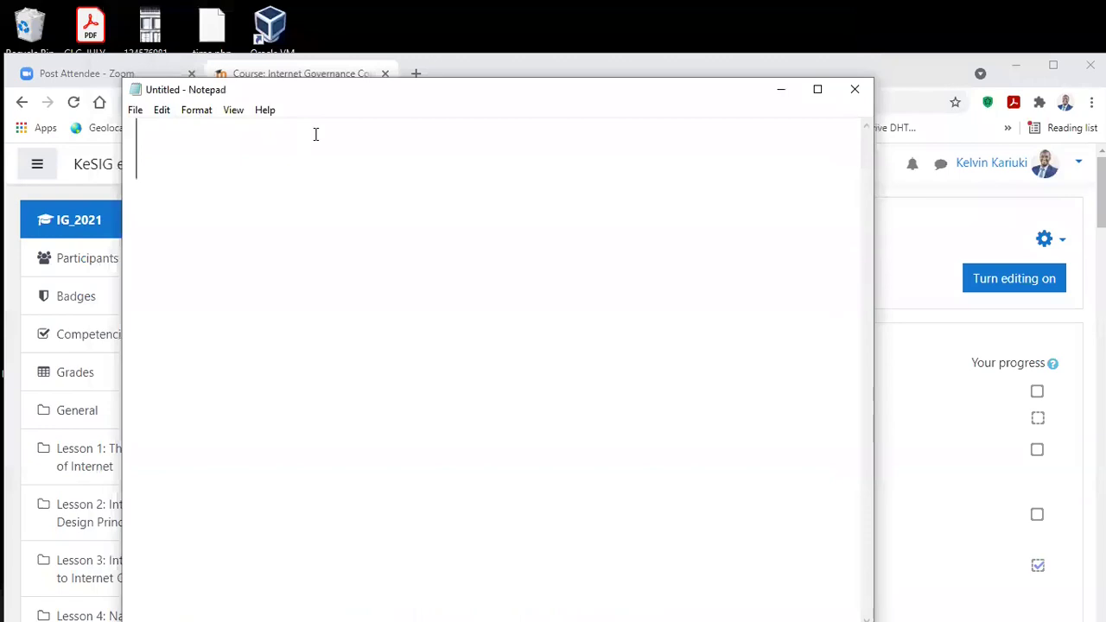
{"action": "type", "text": "Course S"}
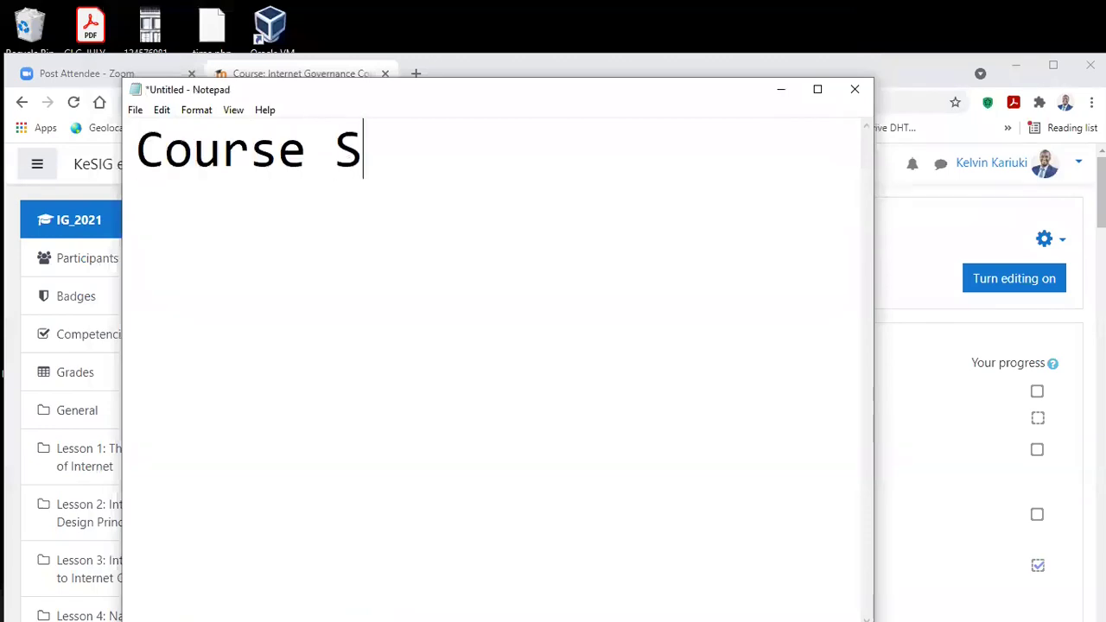
{"action": "type", "text": "tructure"}
{"action": "key", "text": "Return"}
{"action": "type", "text": "1. Lesson"}
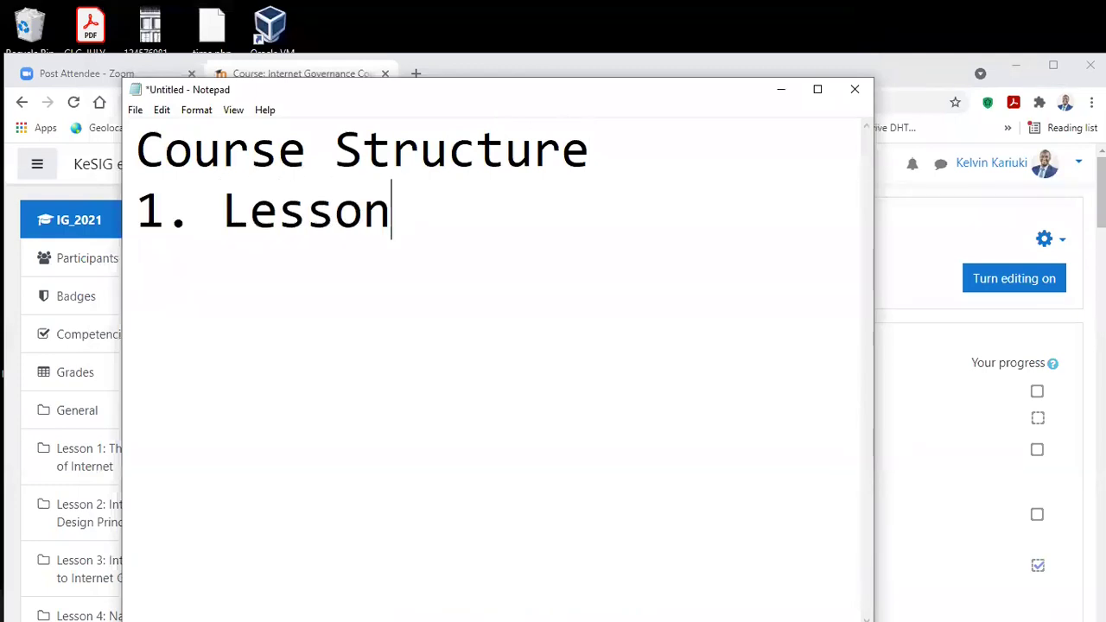
{"action": "key", "text": "Return"}
Step: Add the list items '2. Forum Discussions', '3. Assignments' and '4. Final Quiz'
{"action": "type", "text": "2. "}
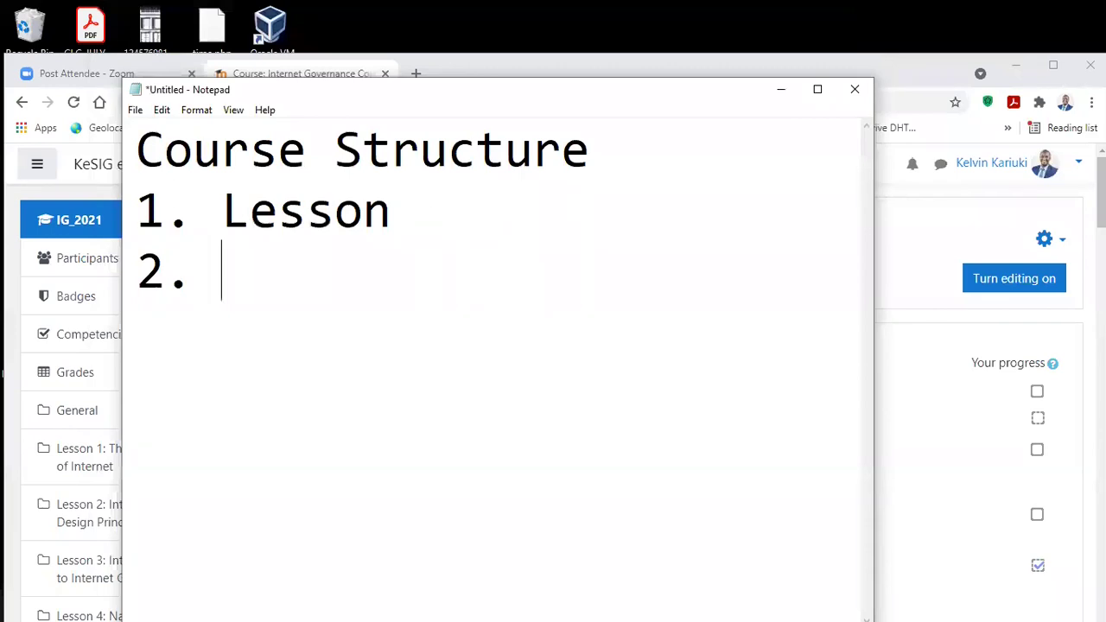
{"action": "type", "text": "A"}
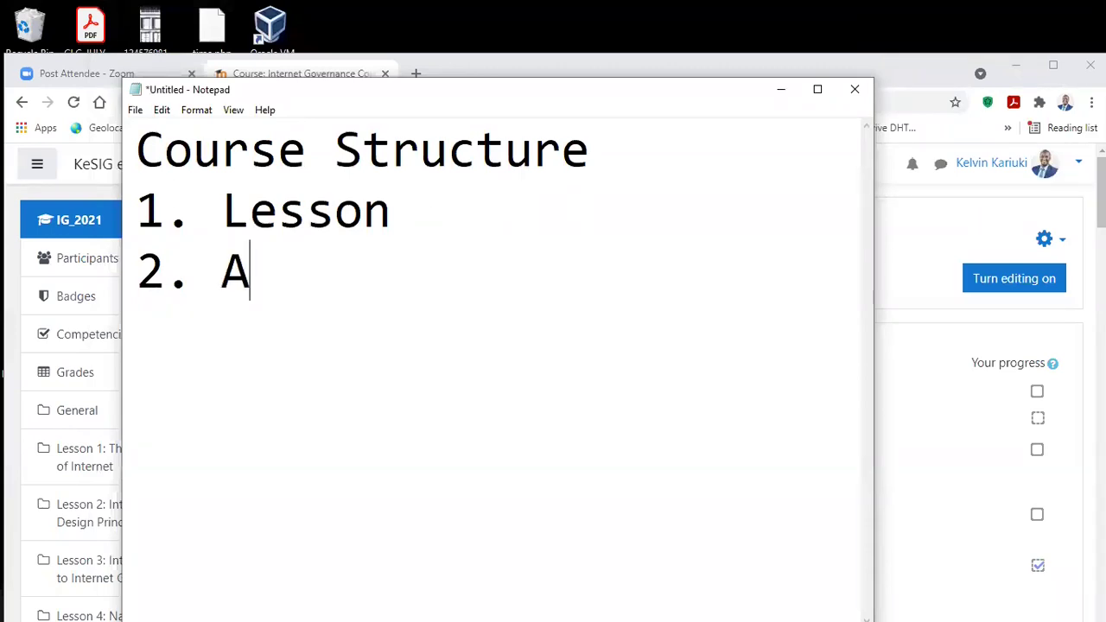
{"action": "key", "text": "BackSpace"}
{"action": "type", "text": "Foru"}
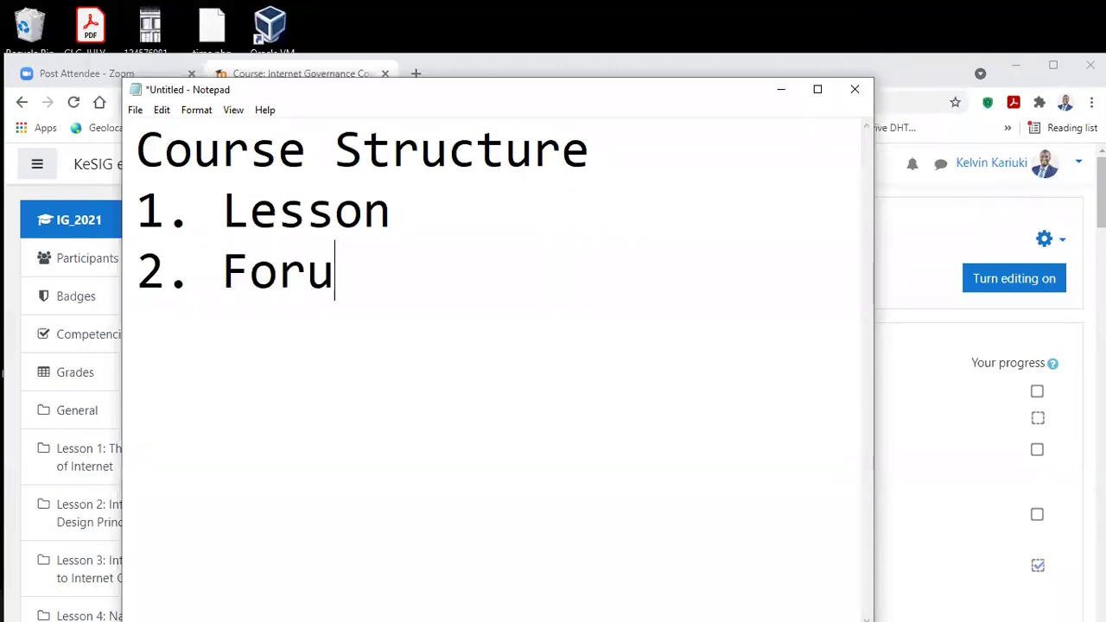
{"action": "type", "text": "m Discussions"}
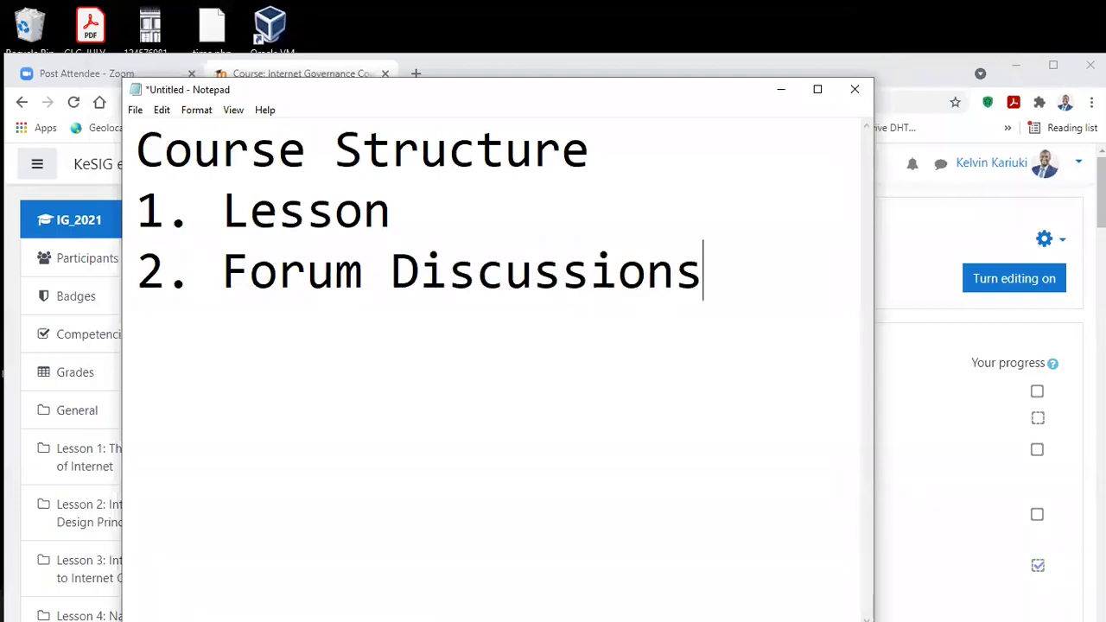
{"action": "key", "text": "Return"}
{"action": "type", "text": "3"}
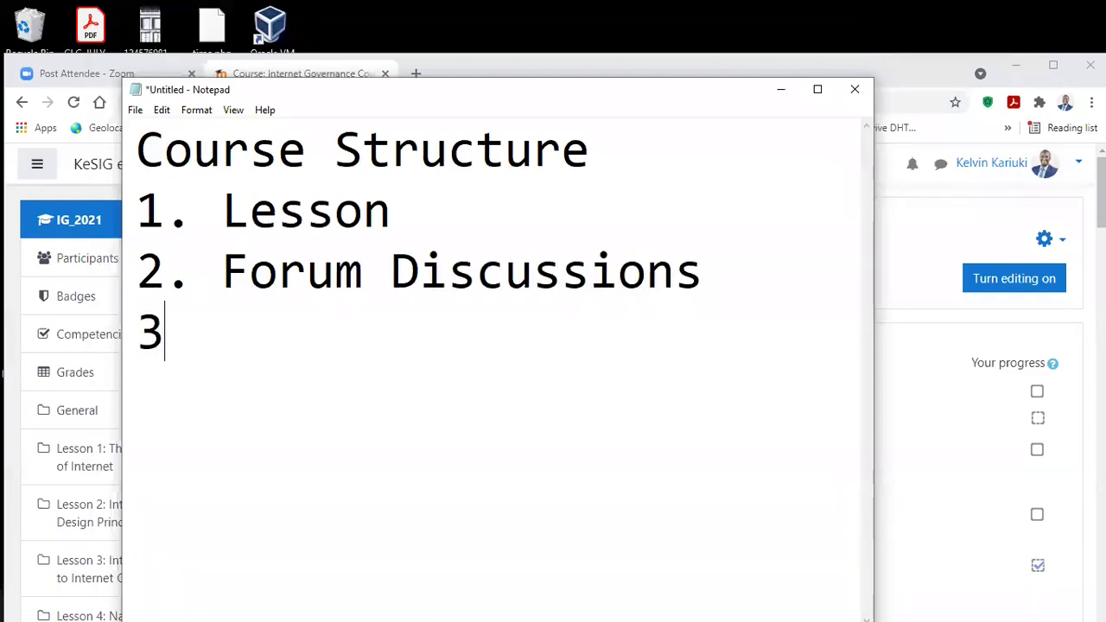
{"action": "type", "text": ". Assi"}
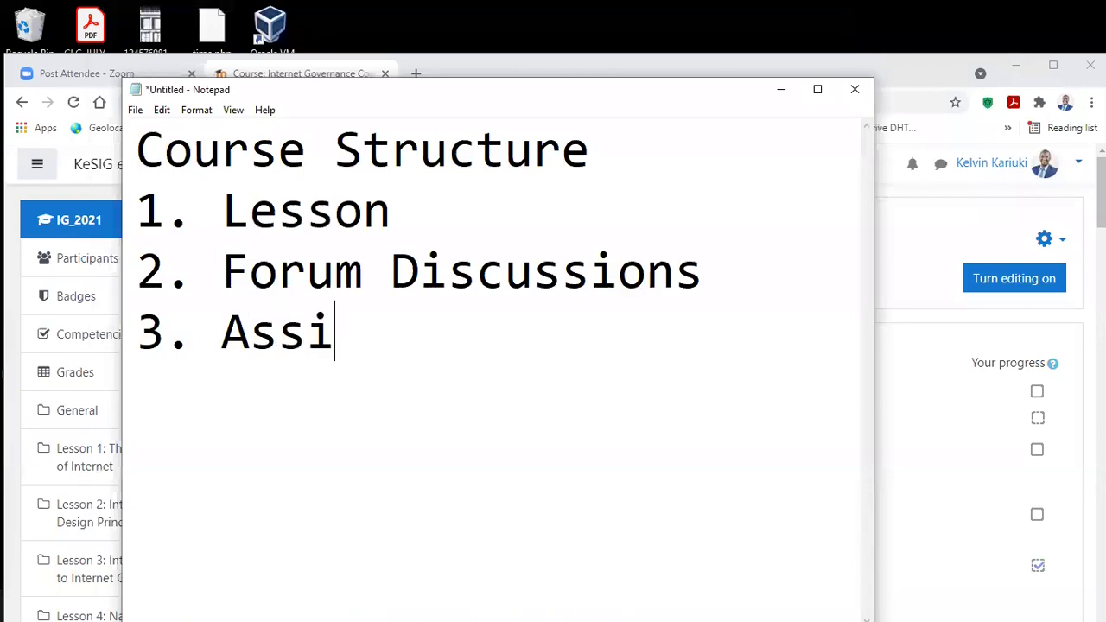
{"action": "type", "text": "gnments"}
{"action": "key", "text": "Return"}
{"action": "type", "text": "4. F"}
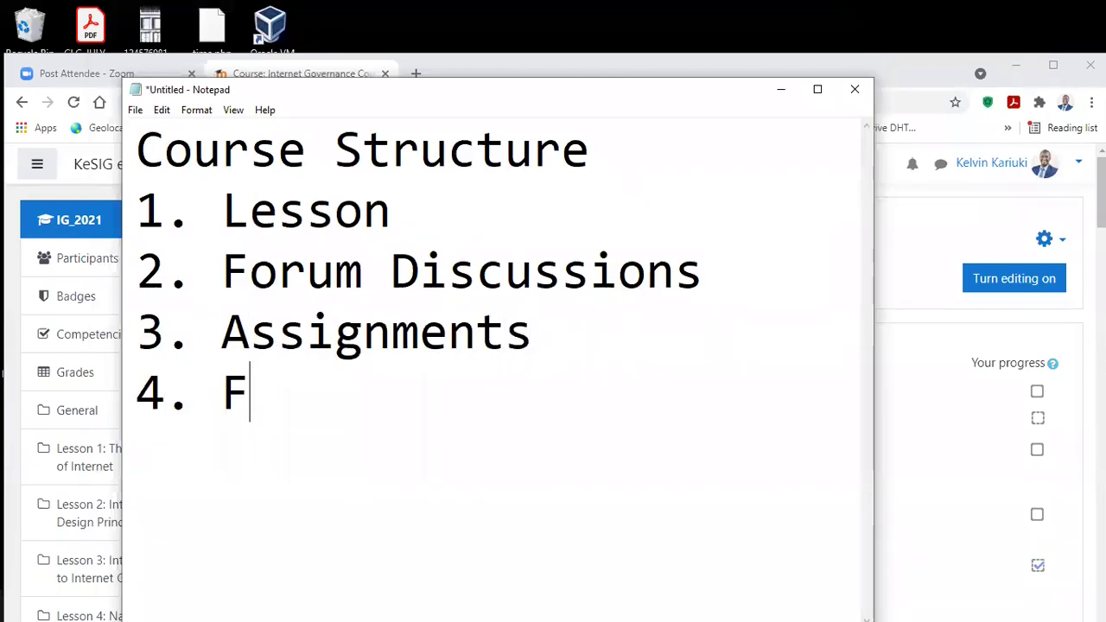
{"action": "type", "text": "inal Qui"}
{"action": "key", "text": "BackSpace"}
{"action": "type", "text": "uize"}
{"action": "key", "text": "BackSpace"}
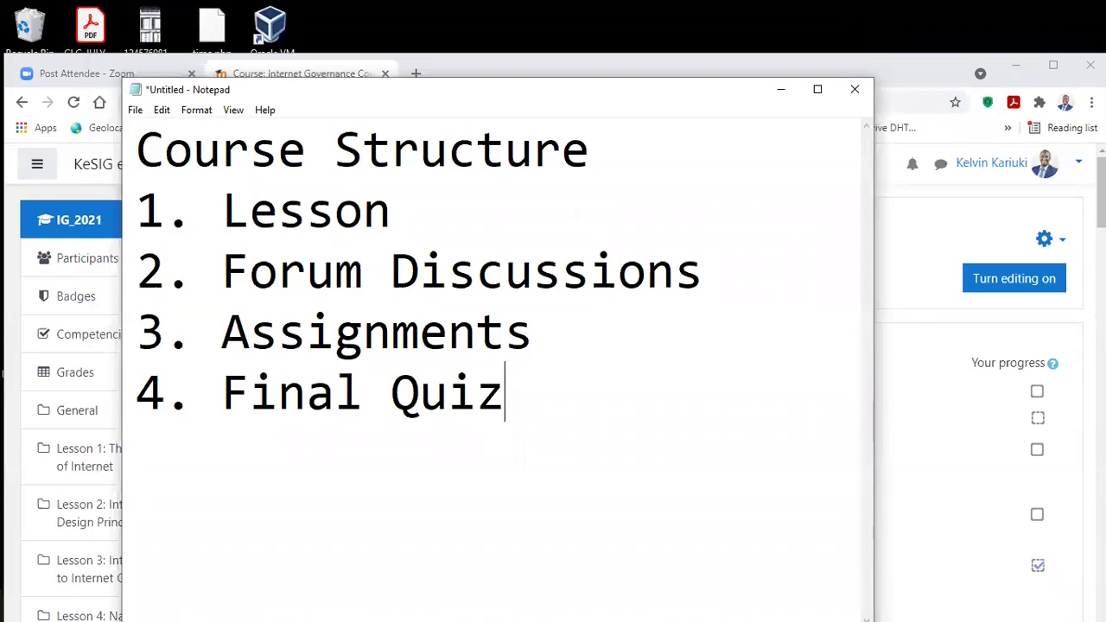
Step: Add counts to the first two items: Lesson (6) and Forum Discussions (6)
{"action": "left_click_drag", "start_coordinate": [390, 210], "coordinate": [210, 194]}
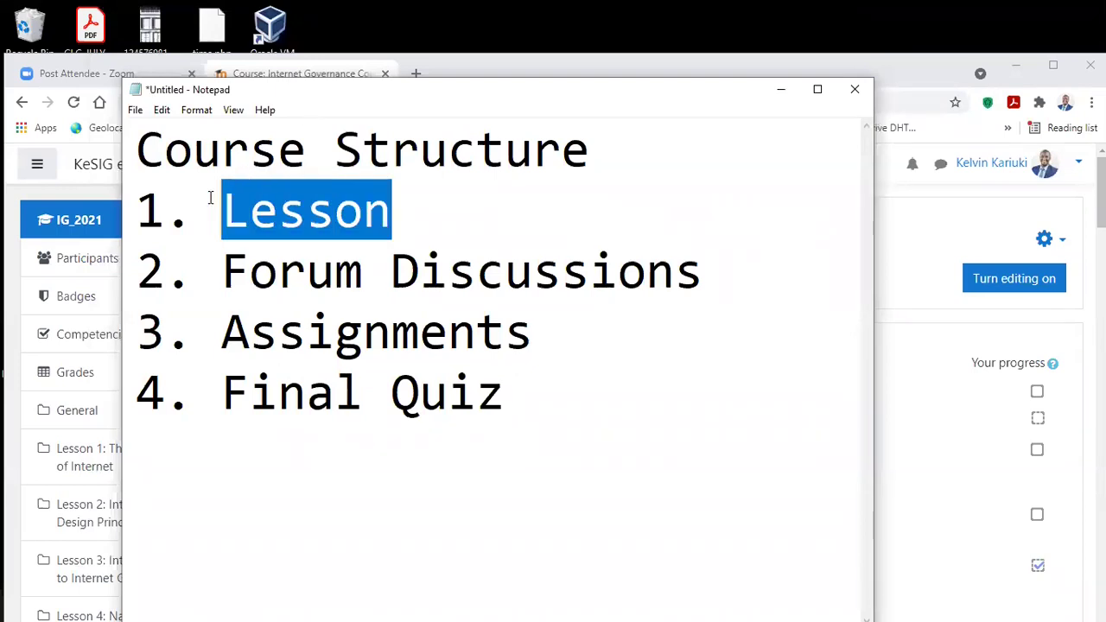
{"action": "key", "text": "Right"}
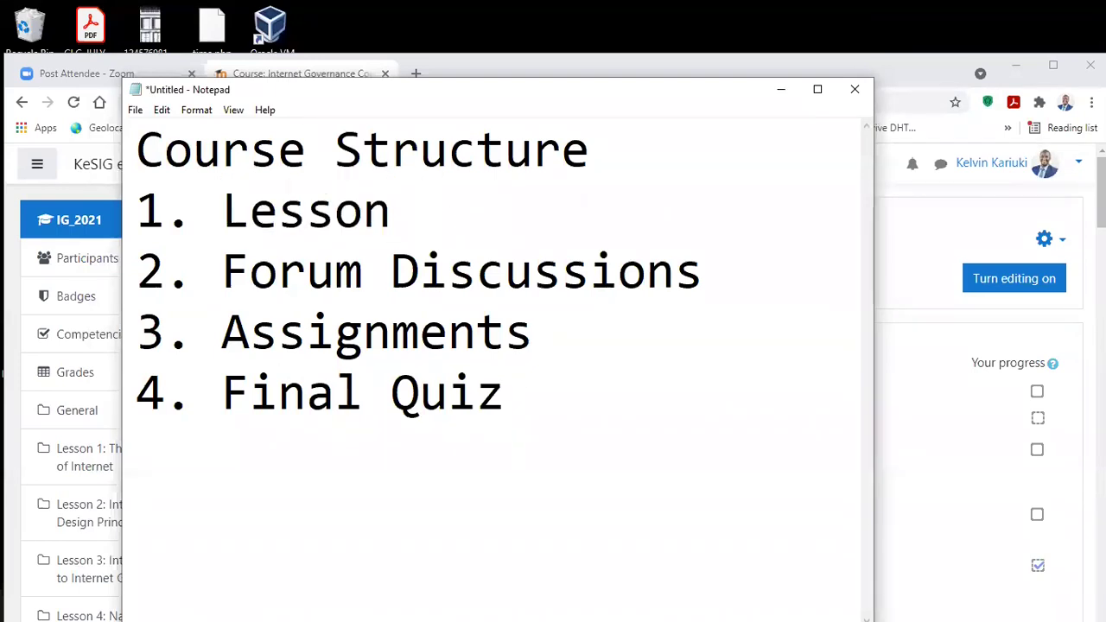
{"action": "type", "text": "()"}
{"action": "key", "text": "Left"}
{"action": "type", "text": "6"}
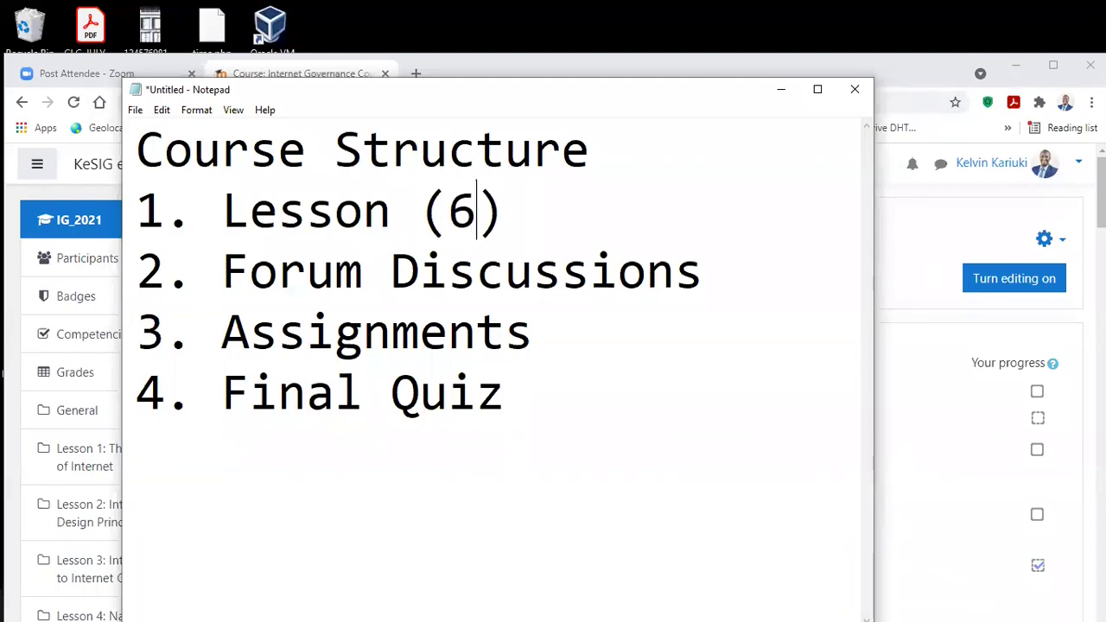
{"action": "key", "text": "Down"}
{"action": "key", "text": "Right"}
{"action": "key", "text": "Right"}
{"action": "key", "text": "Right"}
{"action": "key", "text": "Right"}
{"action": "key", "text": "Right"}
{"action": "key", "text": "Right"}
{"action": "key", "text": "Right"}
{"action": "key", "text": "Right"}
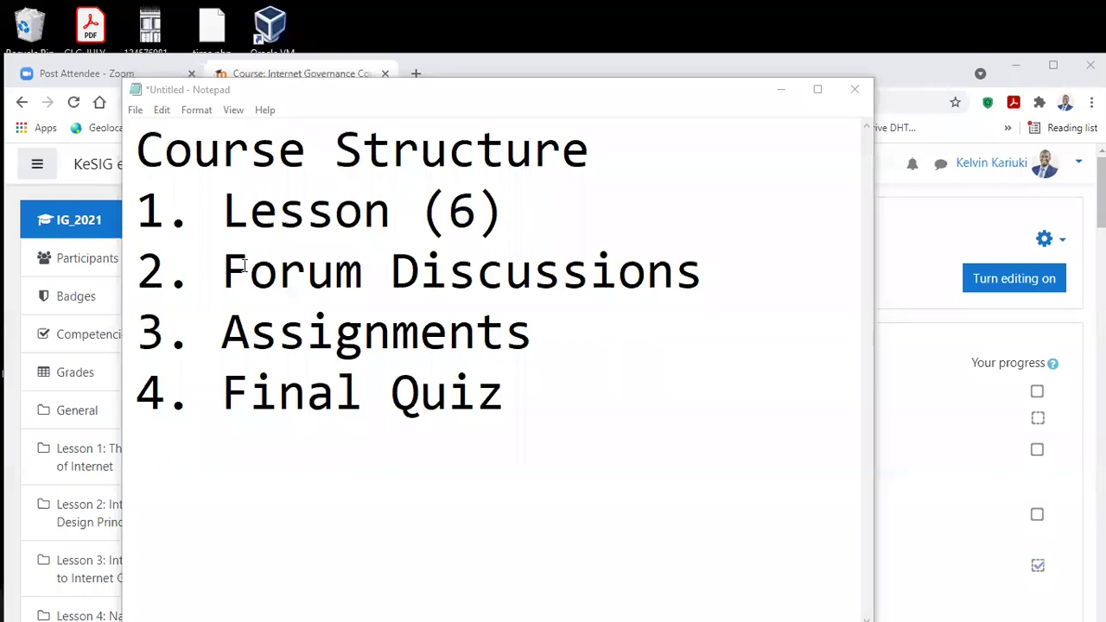
{"action": "left_click", "coordinate": [716, 279]}
{"action": "type", "text": "()"}
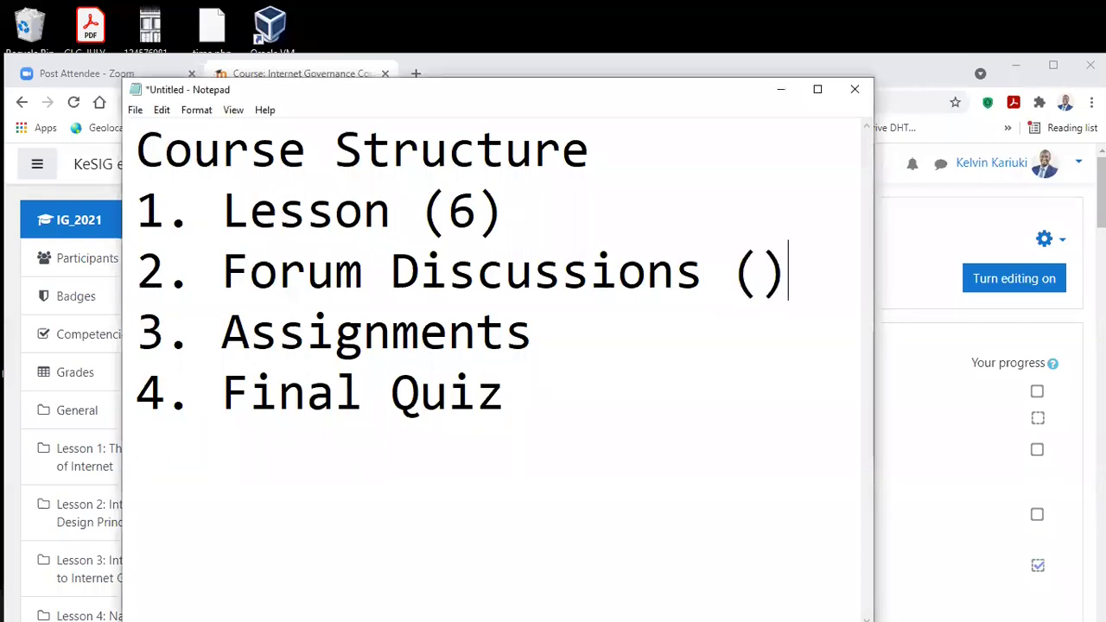
{"action": "key", "text": "Left"}
{"action": "type", "text": "6"}
Step: Add the counts Assignments (6) and Final Quiz (1) to the remaining items
{"action": "key", "text": "Down"}
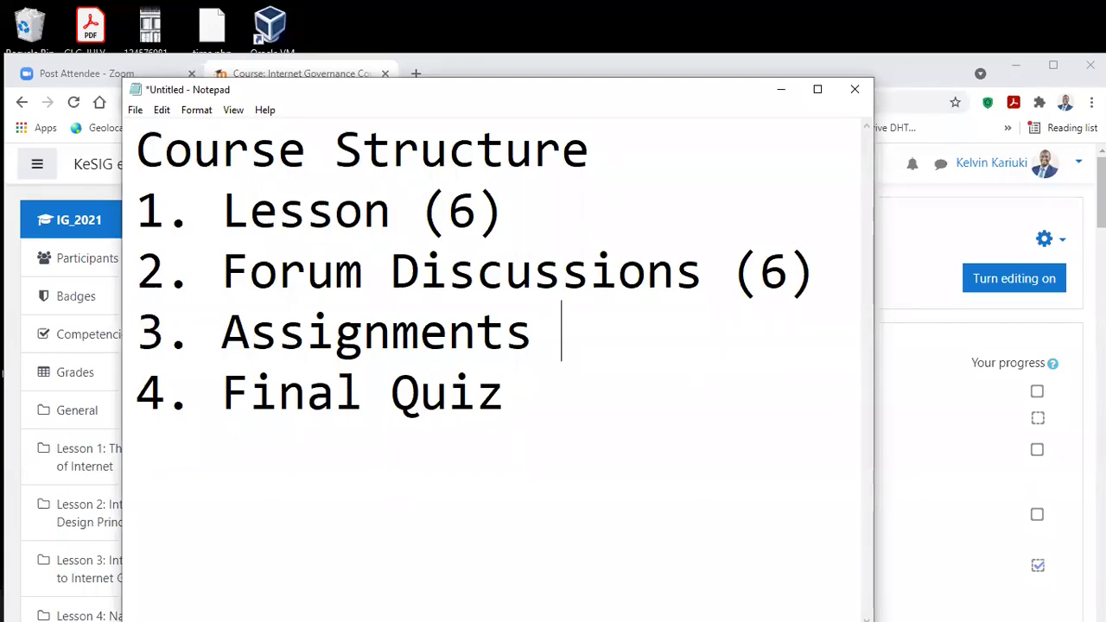
{"action": "type", "text": "()"}
{"action": "key", "text": "Left"}
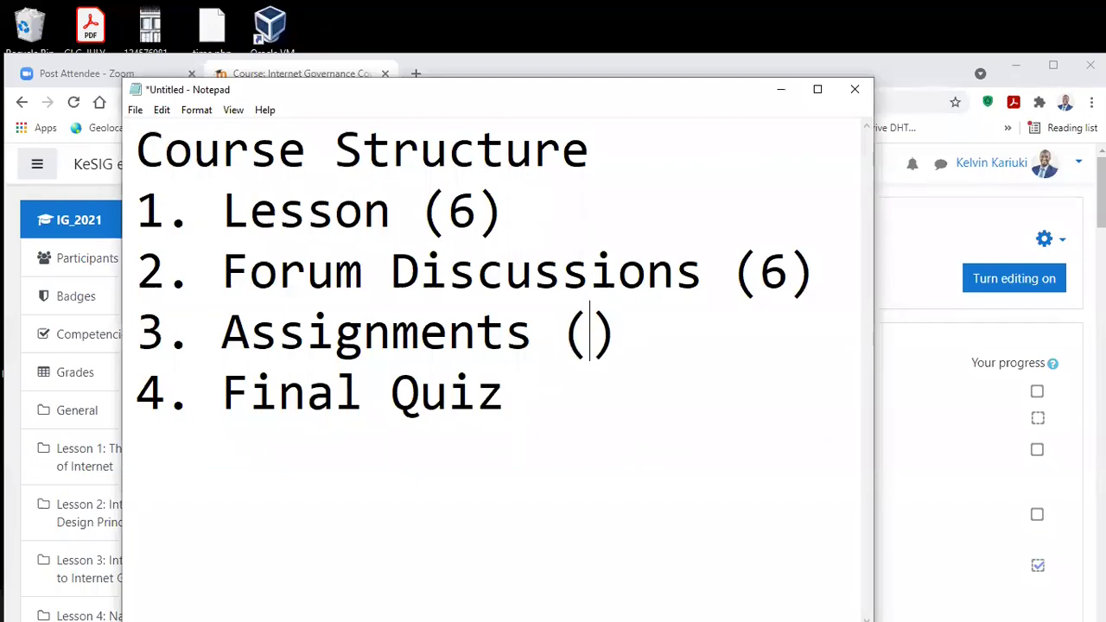
{"action": "type", "text": "6"}
{"action": "key", "text": "Down"}
{"action": "type", "text": "()"}
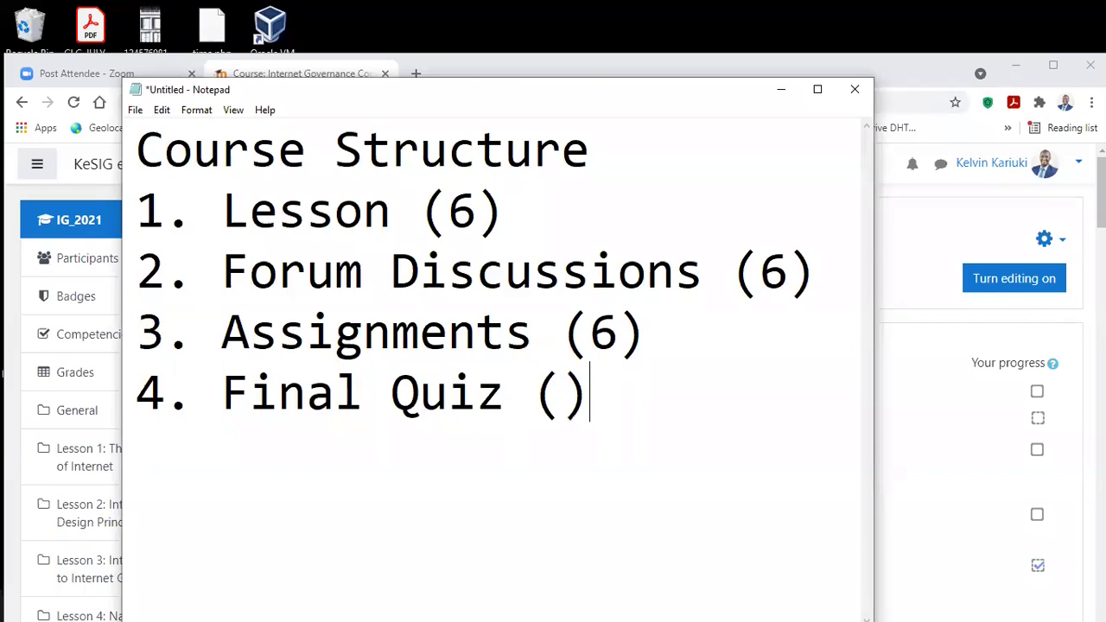
{"action": "key", "text": "Left"}
{"action": "type", "text": "1"}
{"action": "key", "text": "Right"}
{"action": "key", "text": "Return"}
{"action": "key", "text": "Return"}
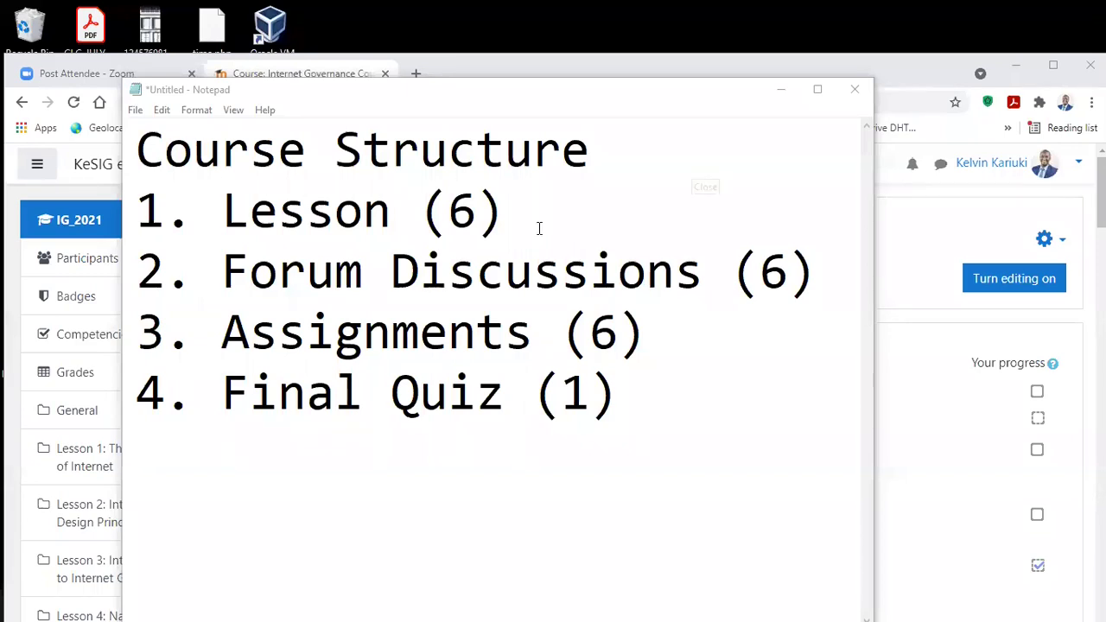
Step: Below the list, add the grading lines 'CAT - 30%' and 'Final Quiz - 70%'
{"action": "left_click", "coordinate": [278, 396]}
{"action": "left_click", "coordinate": [217, 464]}
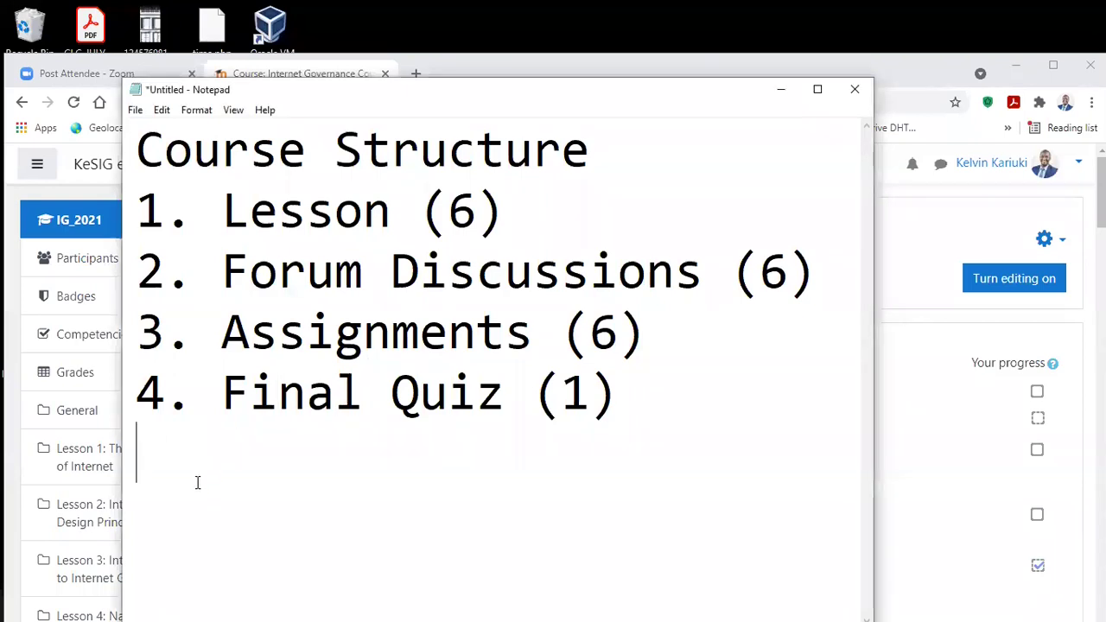
{"action": "key", "text": "Return"}
{"action": "type", "text": "CAT"}
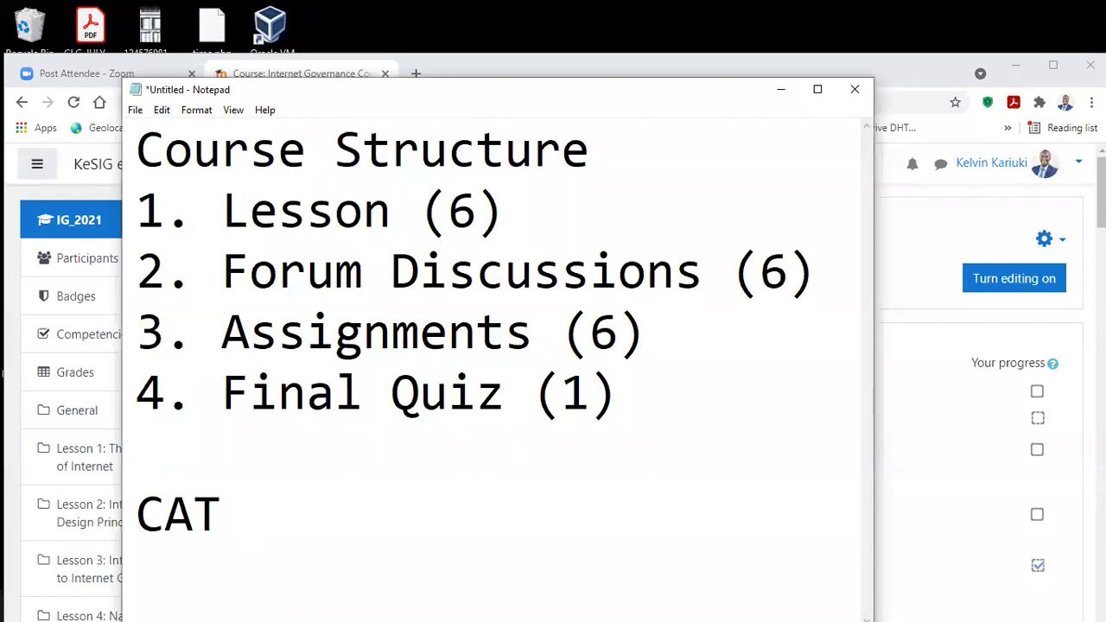
{"action": "type", "text": "- 30"}
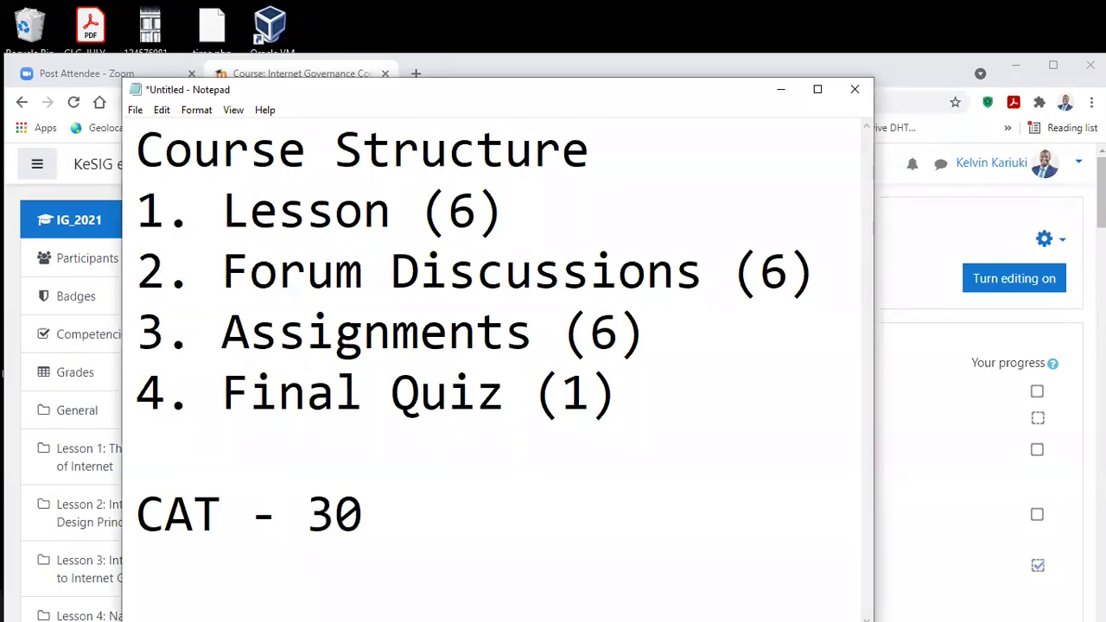
{"action": "type", "text": "%"}
{"action": "key", "text": "Return"}
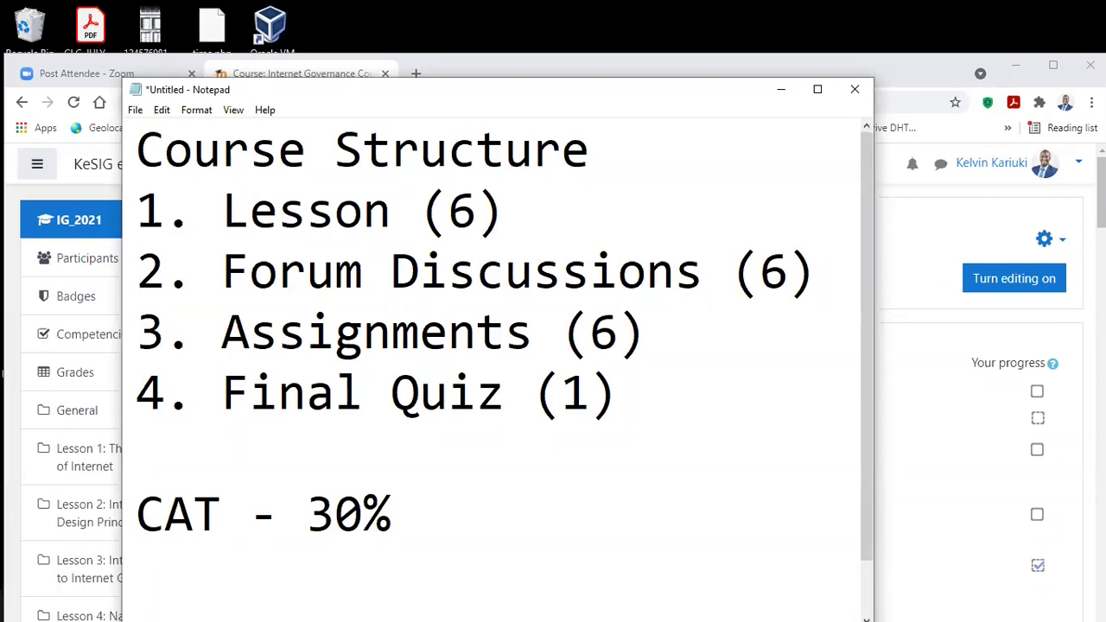
{"action": "type", "text": "Final "}
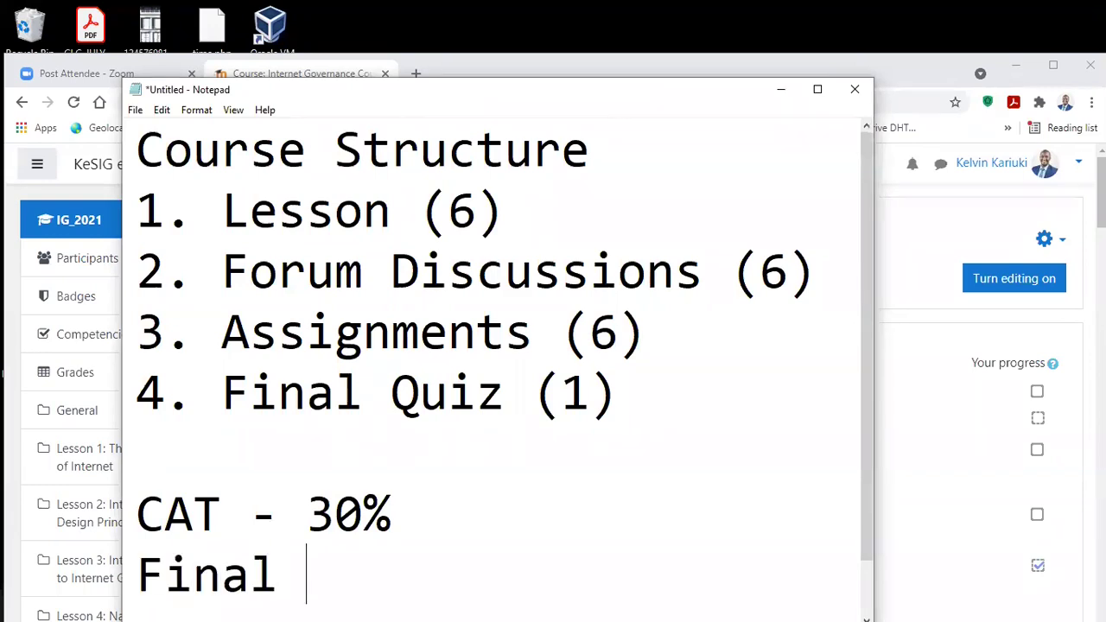
{"action": "type", "text": "Quiz - "}
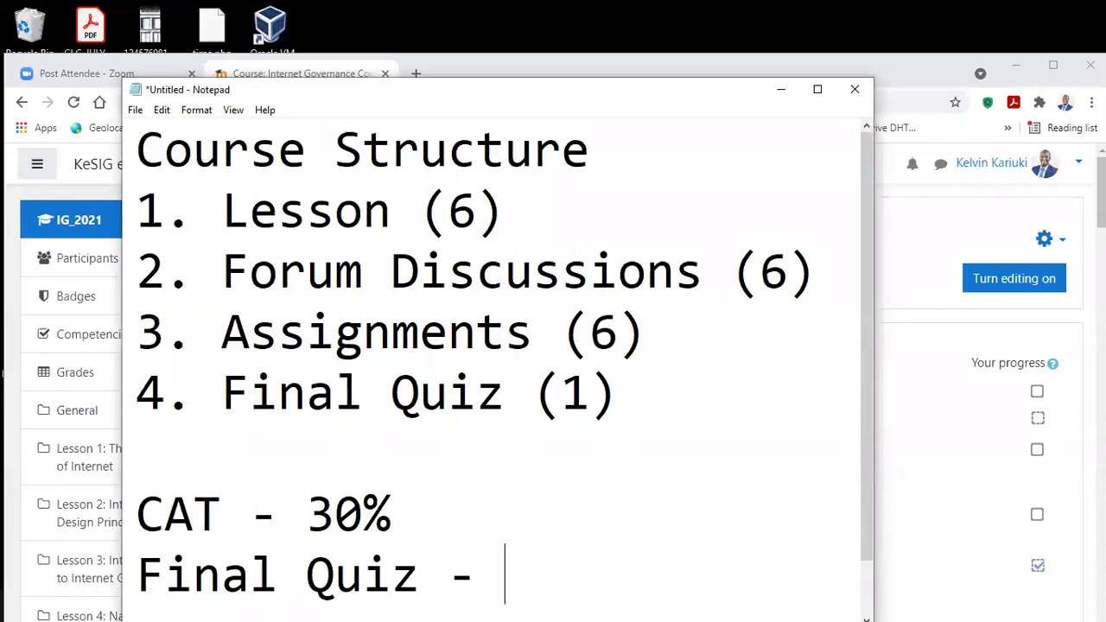
{"action": "type", "text": "70%"}
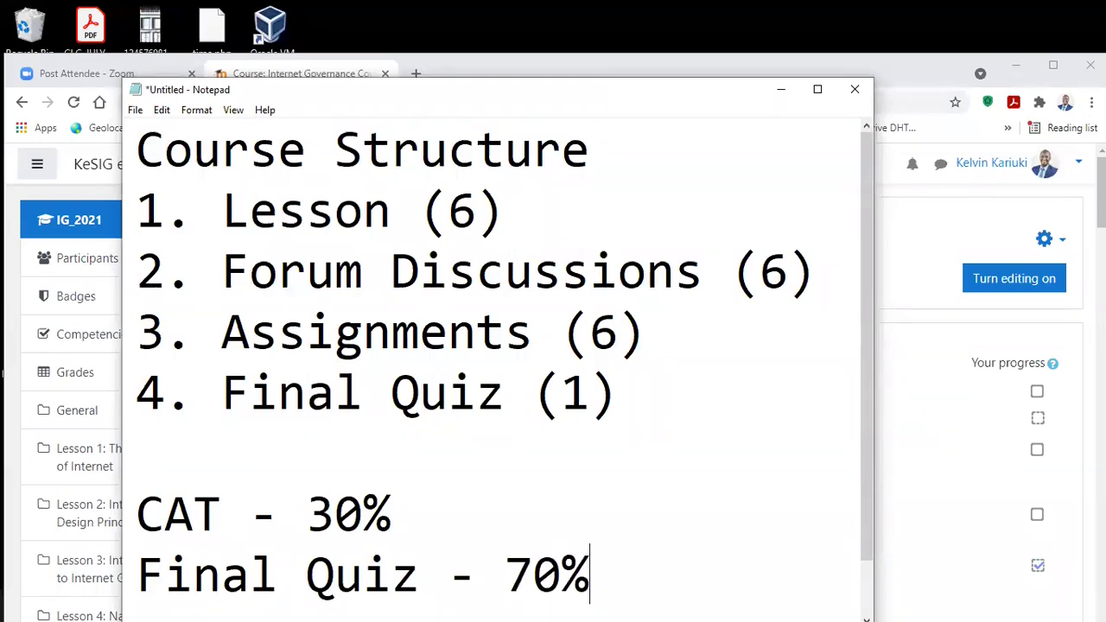
Step: After a blank line, add 'Pass Mark - 60%'
{"action": "key", "text": "Return"}
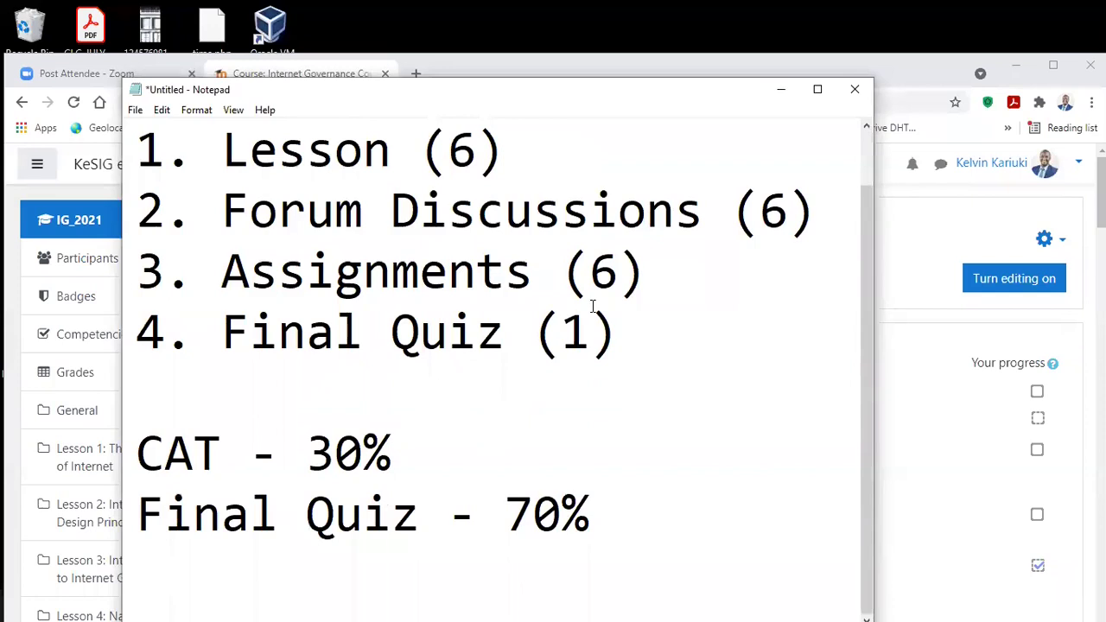
{"action": "key", "text": "Return"}
{"action": "type", "text": "Pass"}
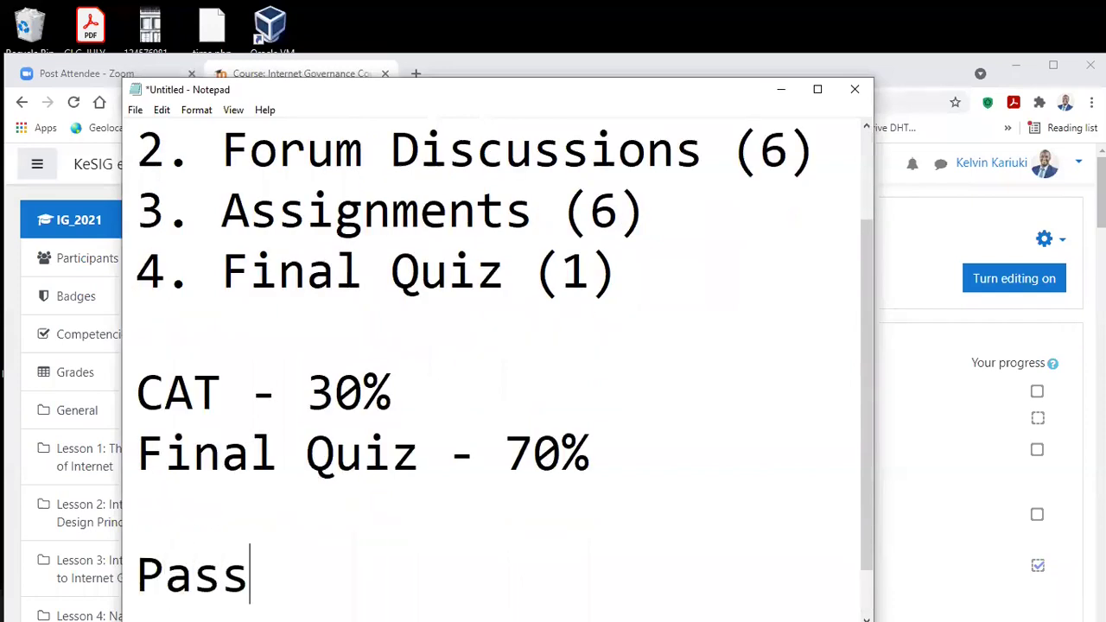
{"action": "type", "text": " Mark - "}
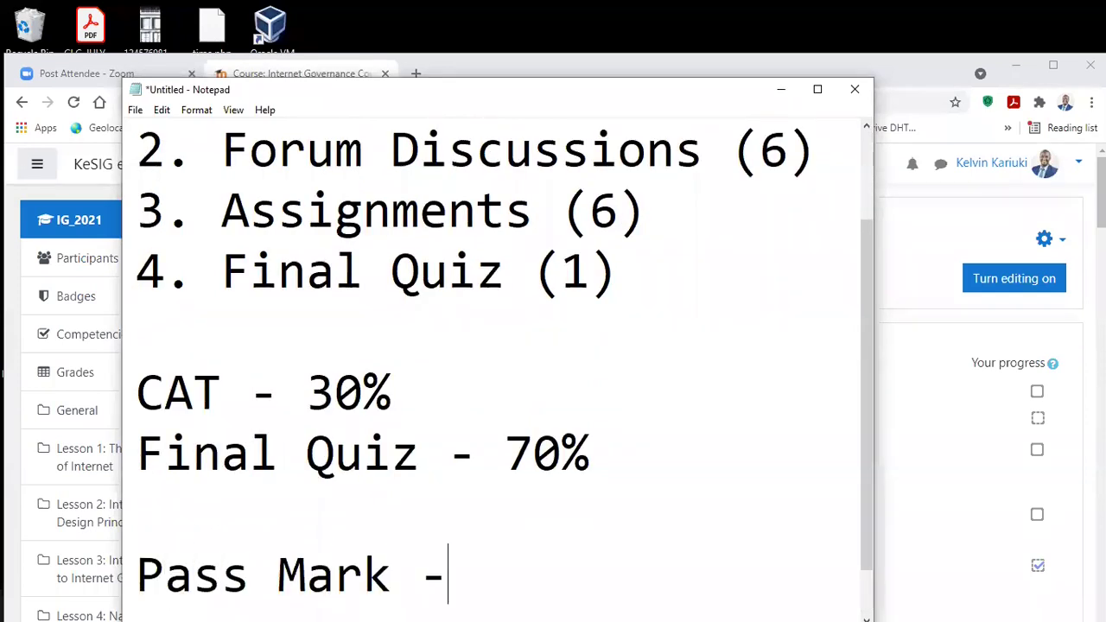
{"action": "type", "text": "60%"}
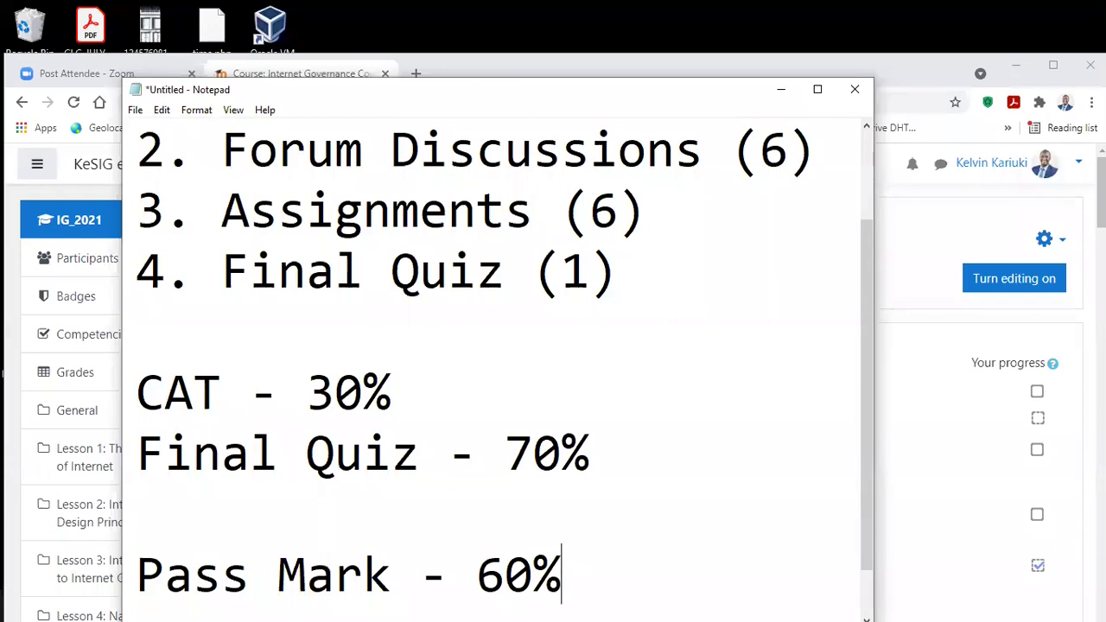
{"action": "scroll", "coordinate": [616, 301], "scroll_direction": "down", "scroll_amount": 1}
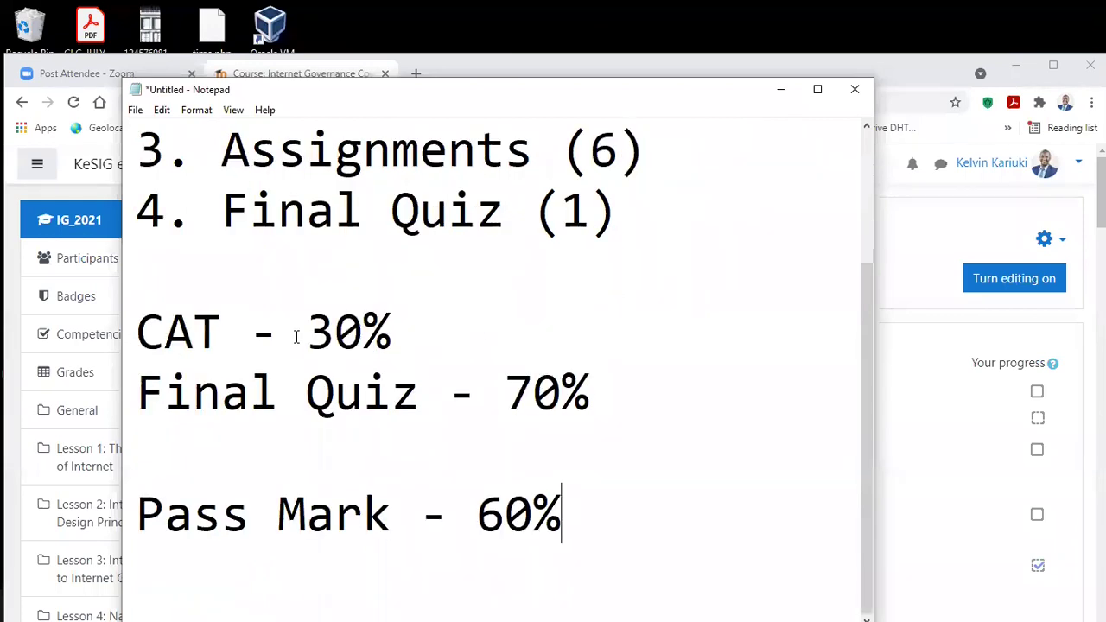
{"action": "scroll", "coordinate": [322, 322], "scroll_direction": "up", "scroll_amount": 1}
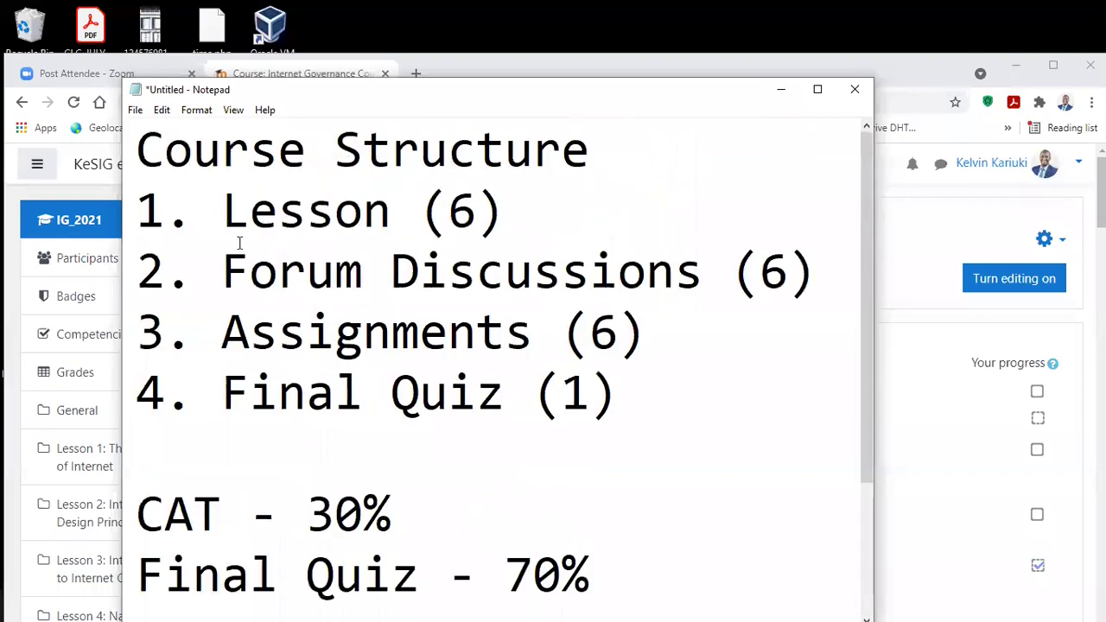
{"action": "scroll", "coordinate": [462, 367], "scroll_direction": "down", "scroll_amount": 1}
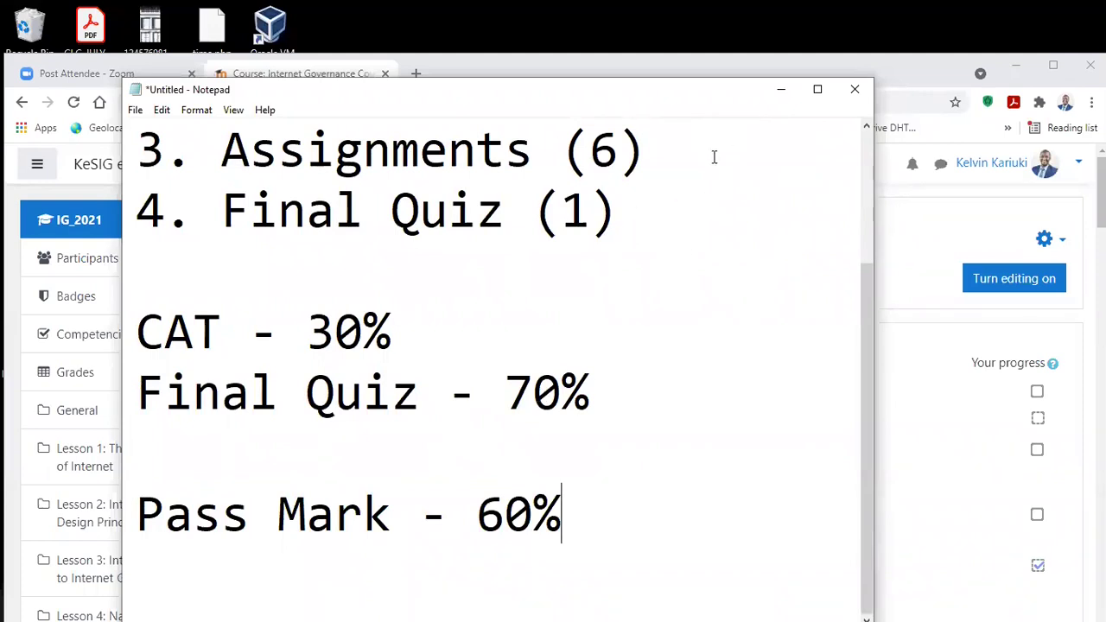
Step: Minimize Notepad to return to the IG_2021 course page and open the user menu
{"action": "left_click", "coordinate": [778, 91]}
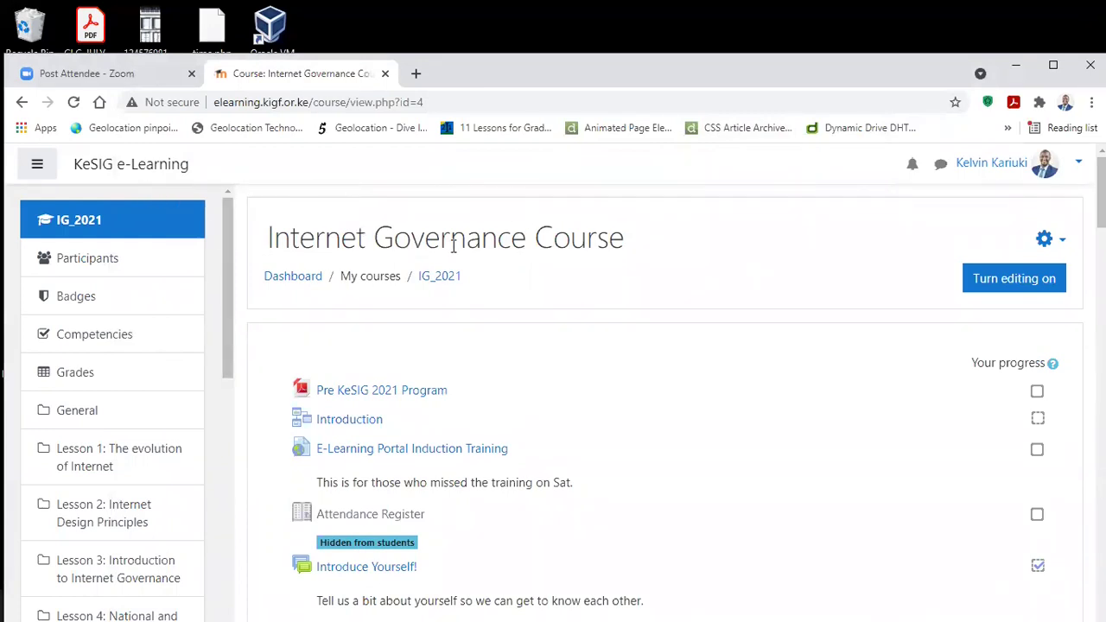
{"action": "scroll", "coordinate": [501, 389], "scroll_direction": "down", "scroll_amount": 7}
{"action": "scroll", "coordinate": [492, 444], "scroll_direction": "up", "scroll_amount": 7}
{"action": "left_click", "coordinate": [1076, 162]}
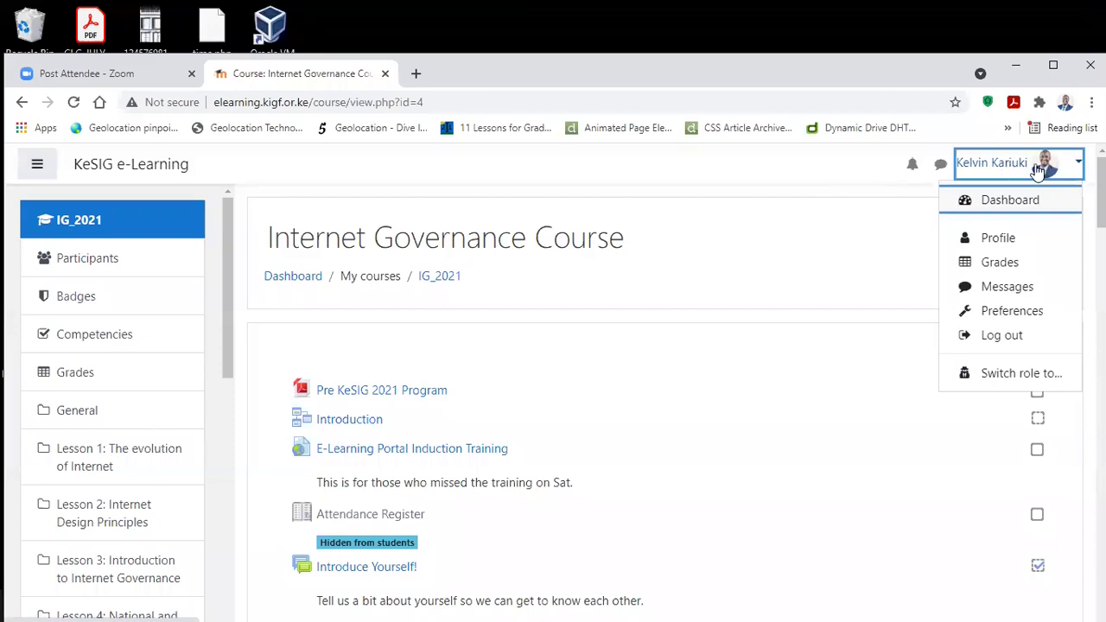
{"action": "left_click", "coordinate": [1076, 164]}
{"action": "left_click", "coordinate": [1076, 164]}
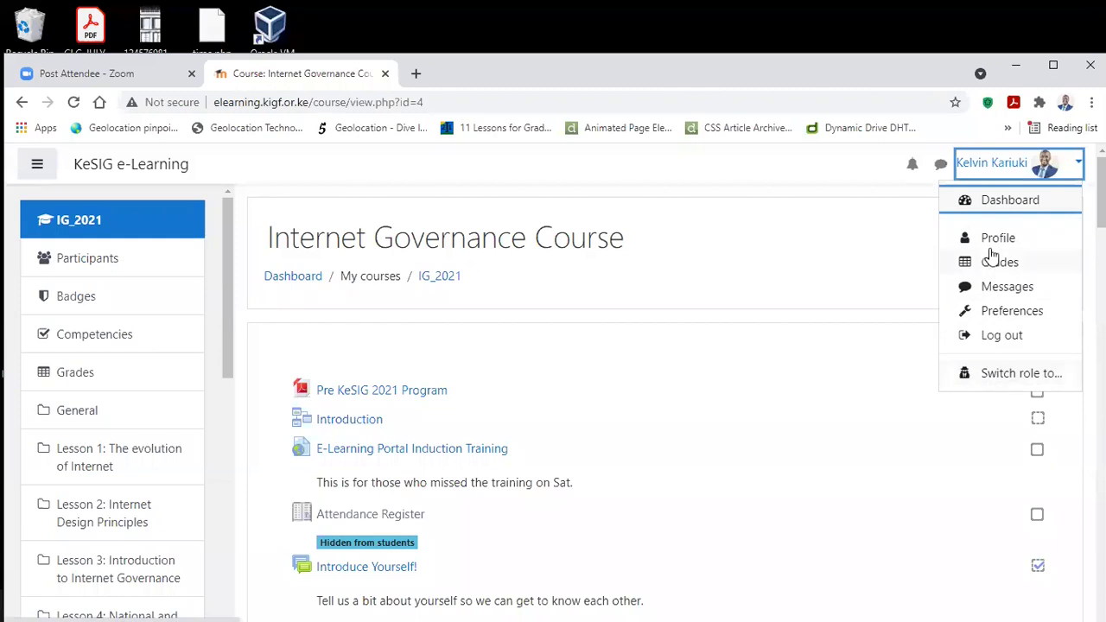
Step: Open Profile from the user menu and scroll through the user details and login activity
{"action": "left_click", "coordinate": [998, 239]}
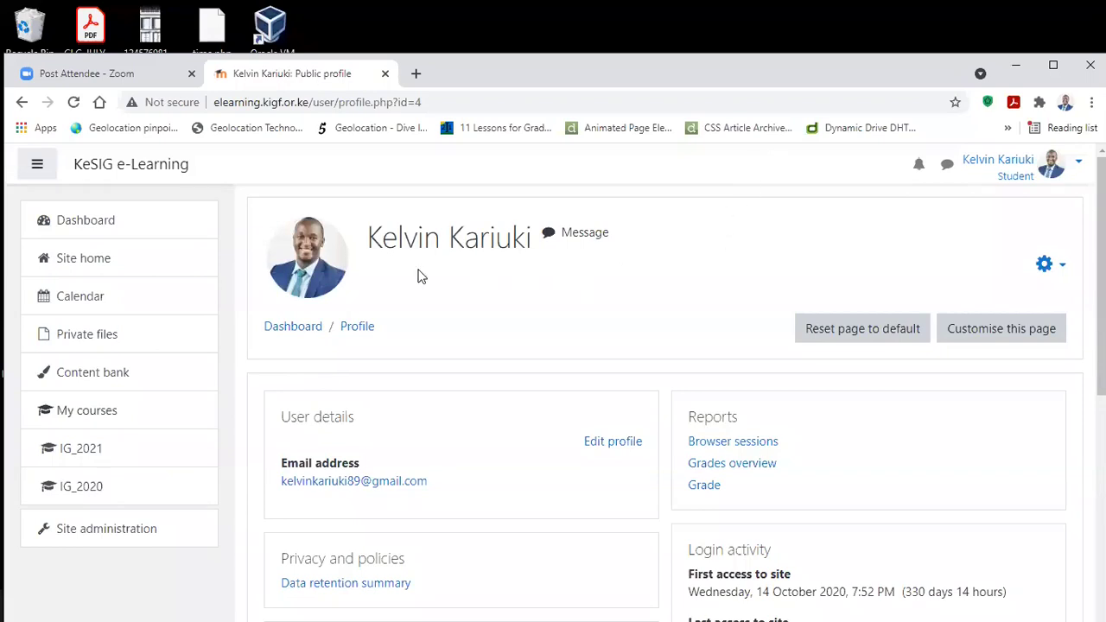
{"action": "scroll", "coordinate": [558, 274], "scroll_direction": "down", "scroll_amount": 2}
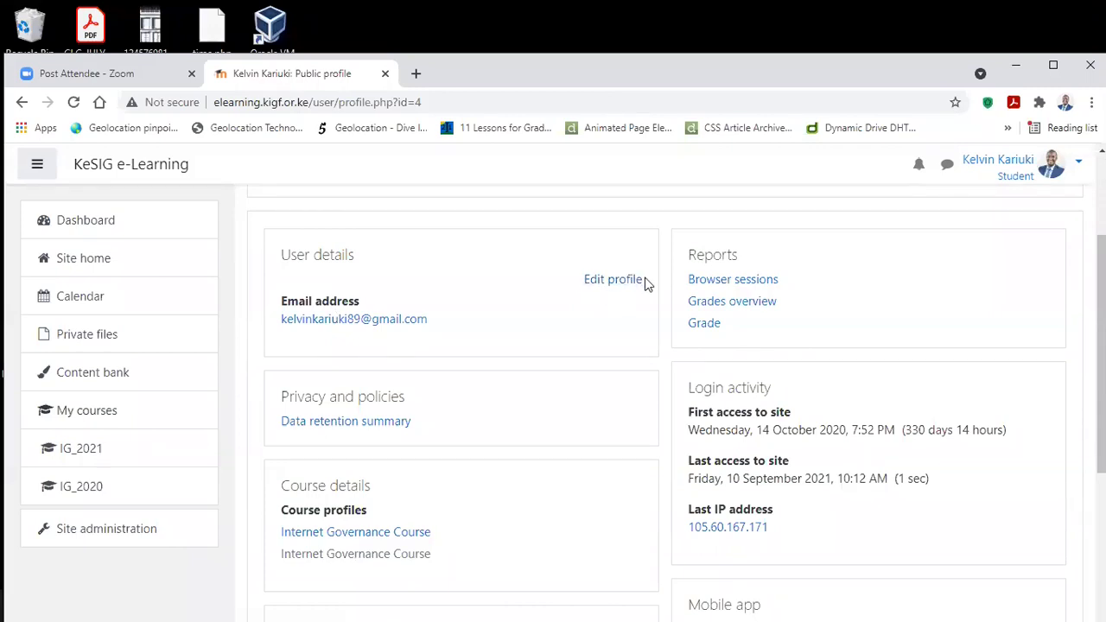
{"action": "scroll", "coordinate": [643, 285], "scroll_direction": "up", "scroll_amount": 2}
{"action": "scroll", "coordinate": [636, 315], "scroll_direction": "down", "scroll_amount": 1}
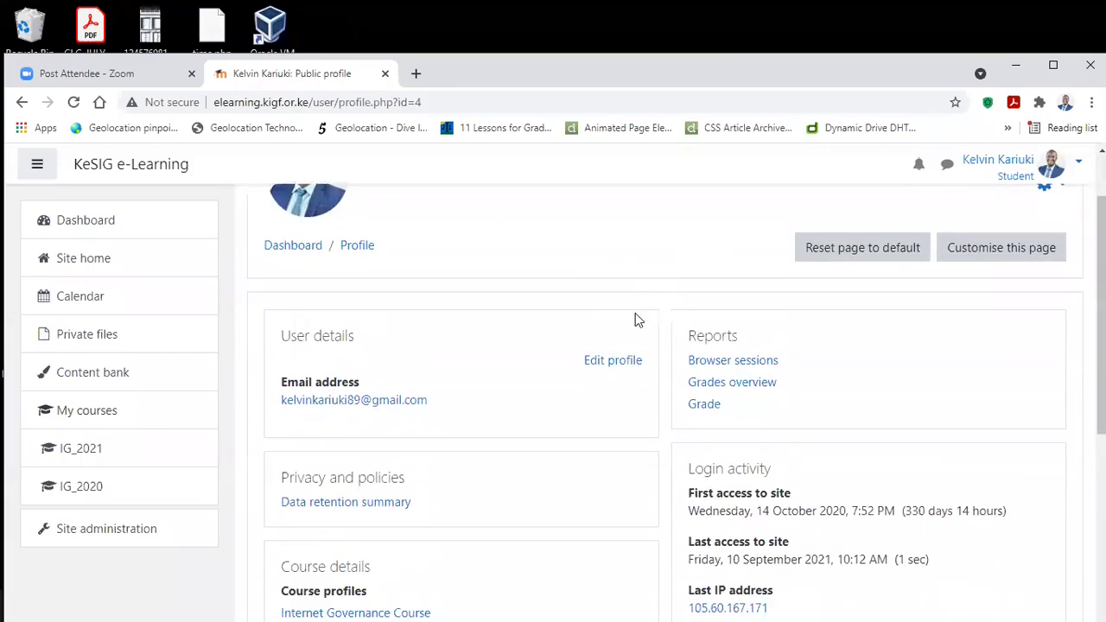
{"action": "left_click", "coordinate": [613, 364]}
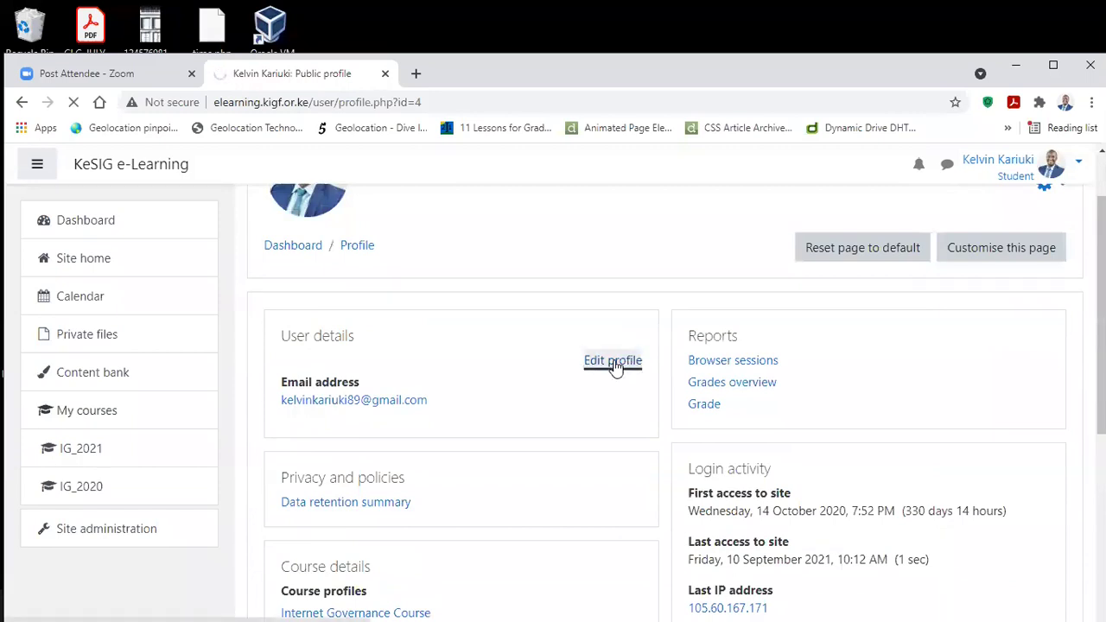
{"action": "scroll", "coordinate": [627, 351], "scroll_direction": "down", "scroll_amount": 2}
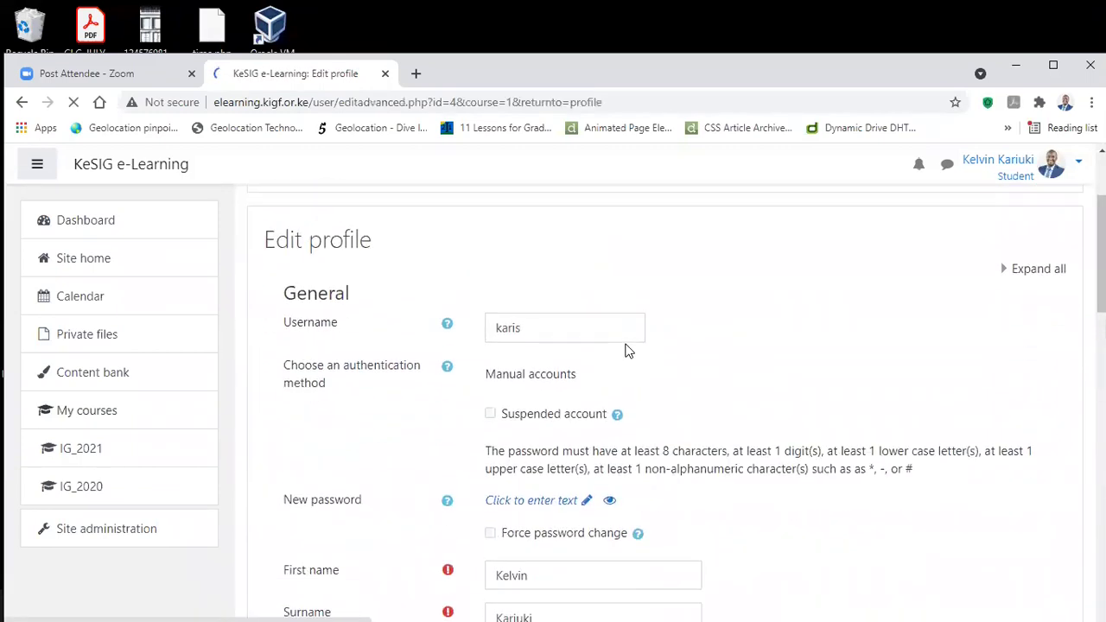
{"action": "scroll", "coordinate": [627, 349], "scroll_direction": "down", "scroll_amount": 1}
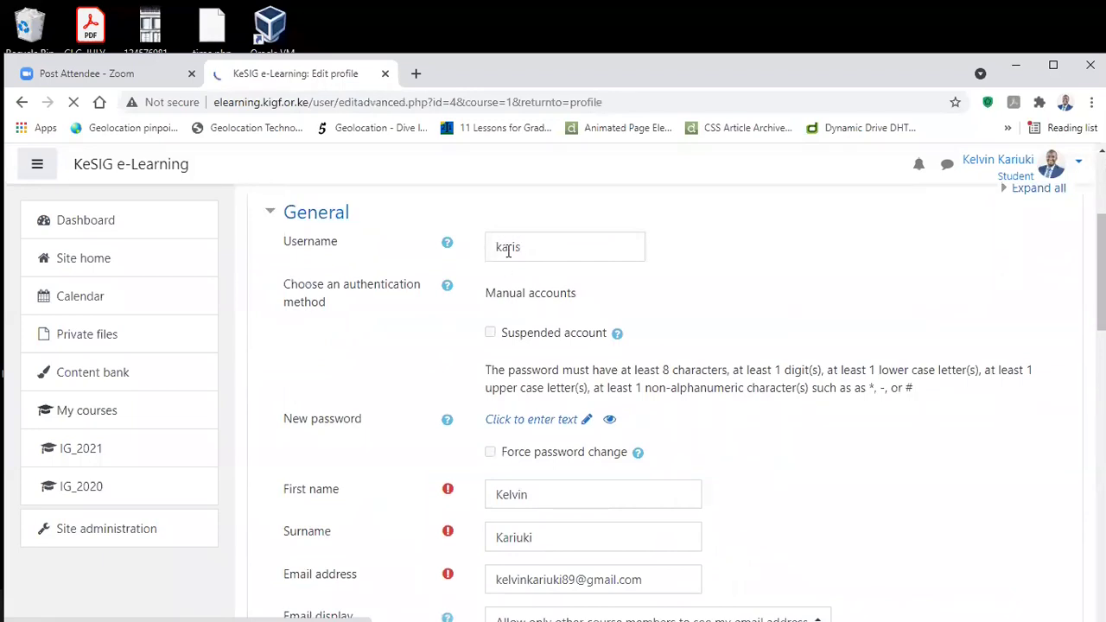
{"action": "scroll", "coordinate": [661, 259], "scroll_direction": "down", "scroll_amount": 2}
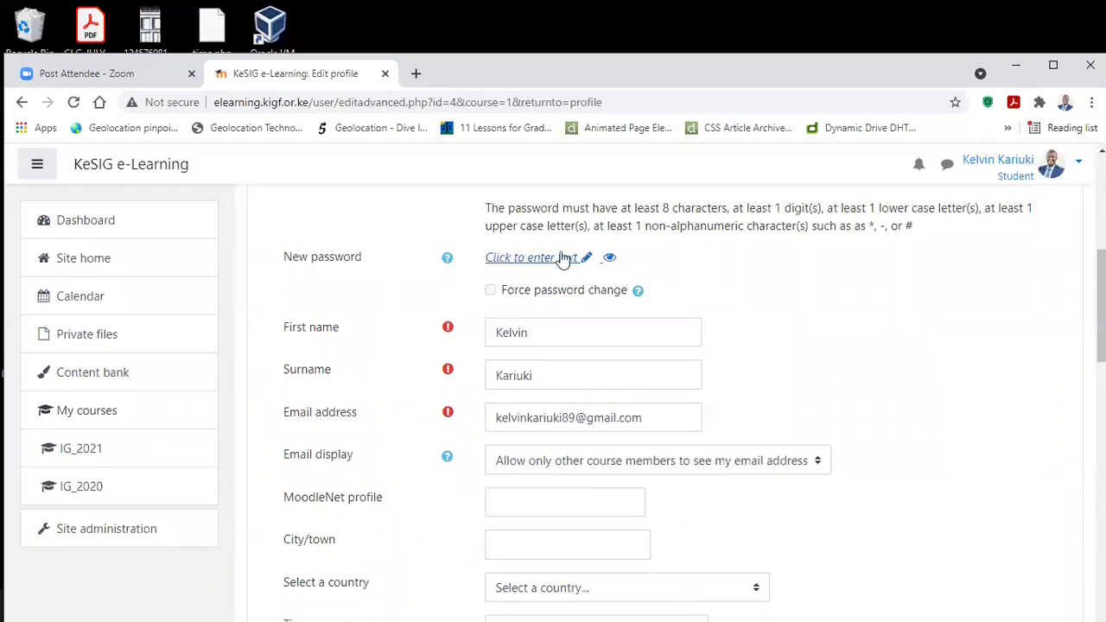
{"action": "scroll", "coordinate": [553, 259], "scroll_direction": "down", "scroll_amount": 1}
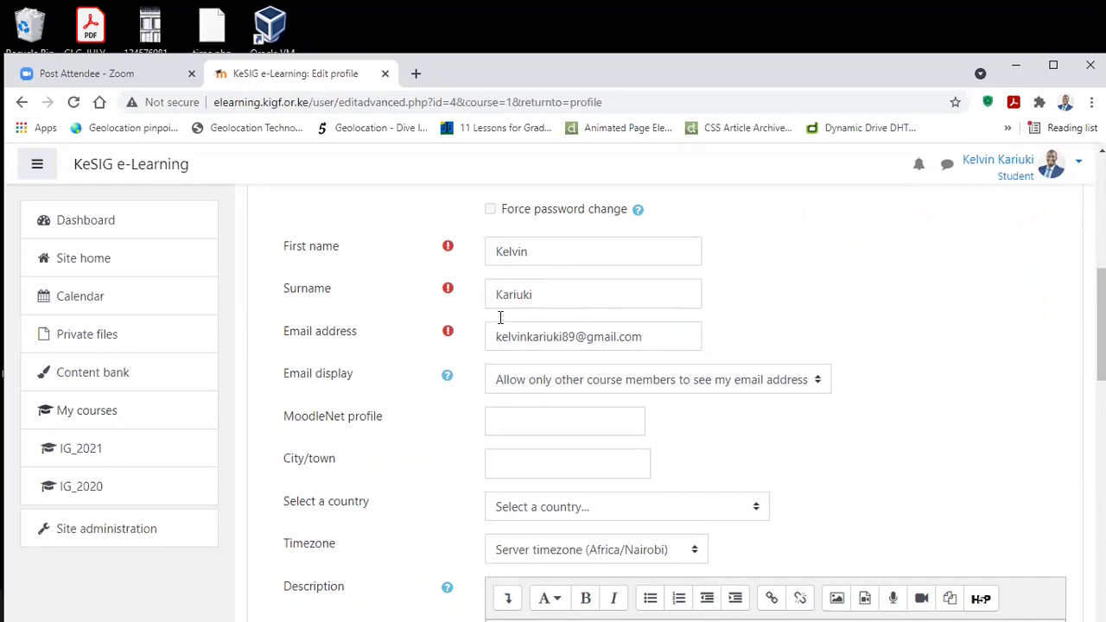
{"action": "scroll", "coordinate": [531, 255], "scroll_direction": "down", "scroll_amount": 9}
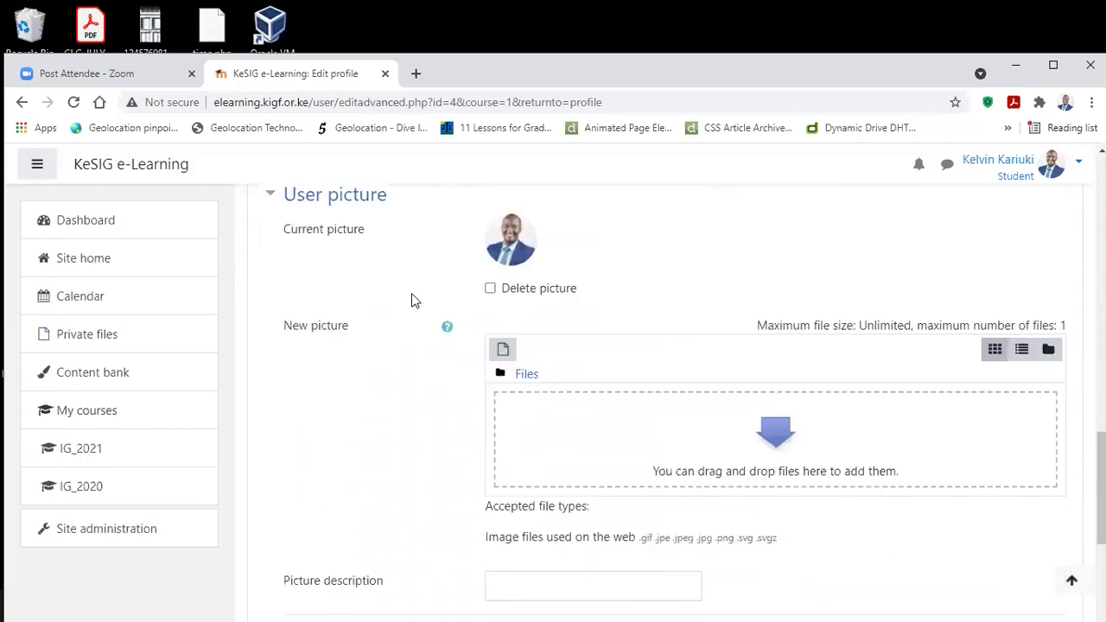
{"action": "scroll", "coordinate": [411, 299], "scroll_direction": "up", "scroll_amount": 2}
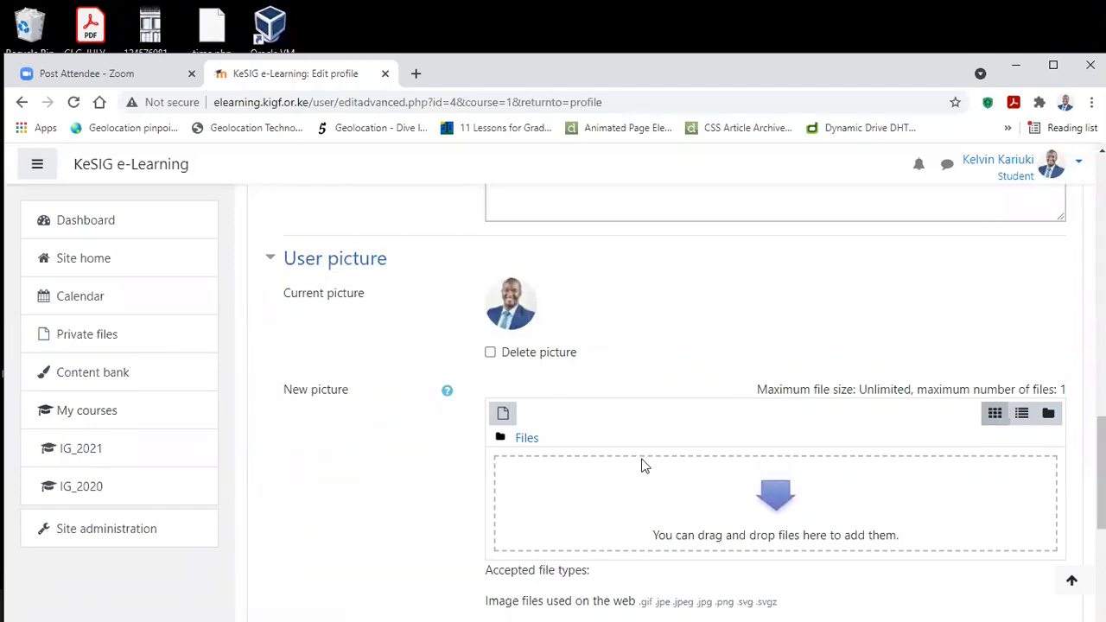
{"action": "scroll", "coordinate": [732, 436], "scroll_direction": "down", "scroll_amount": 1}
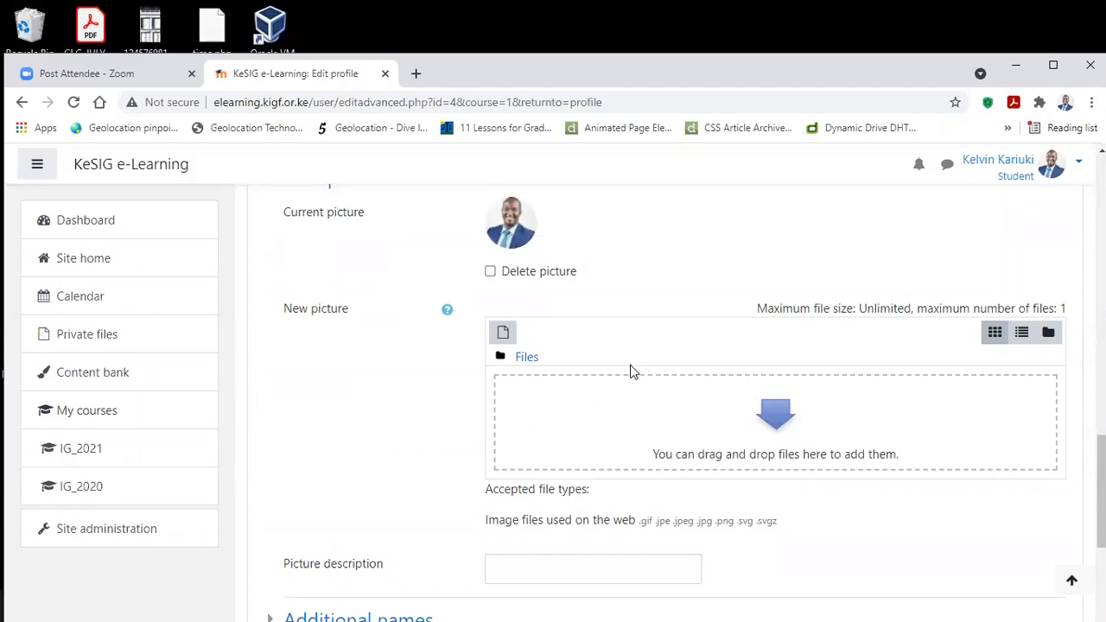
{"action": "scroll", "coordinate": [630, 365], "scroll_direction": "down", "scroll_amount": 3}
{"action": "scroll", "coordinate": [647, 370], "scroll_direction": "up", "scroll_amount": 3}
{"action": "scroll", "coordinate": [557, 429], "scroll_direction": "up", "scroll_amount": 10}
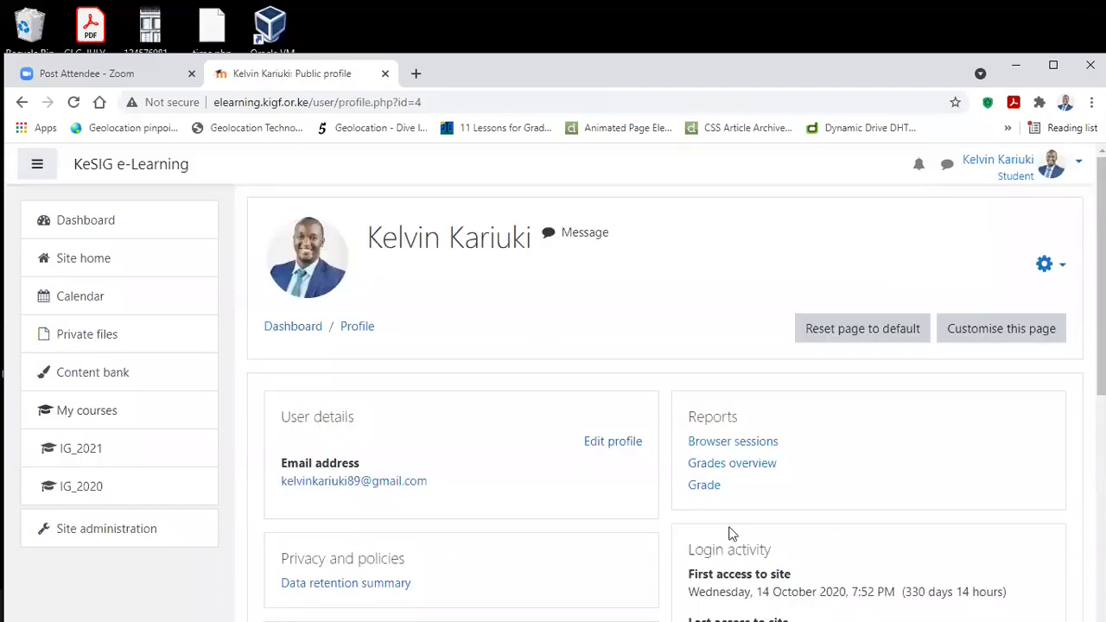
Step: Request the Edit profile form from the profile page and scroll through the page
{"action": "left_click", "coordinate": [1052, 172]}
{"action": "left_click", "coordinate": [942, 240]}
{"action": "left_click", "coordinate": [611, 442]}
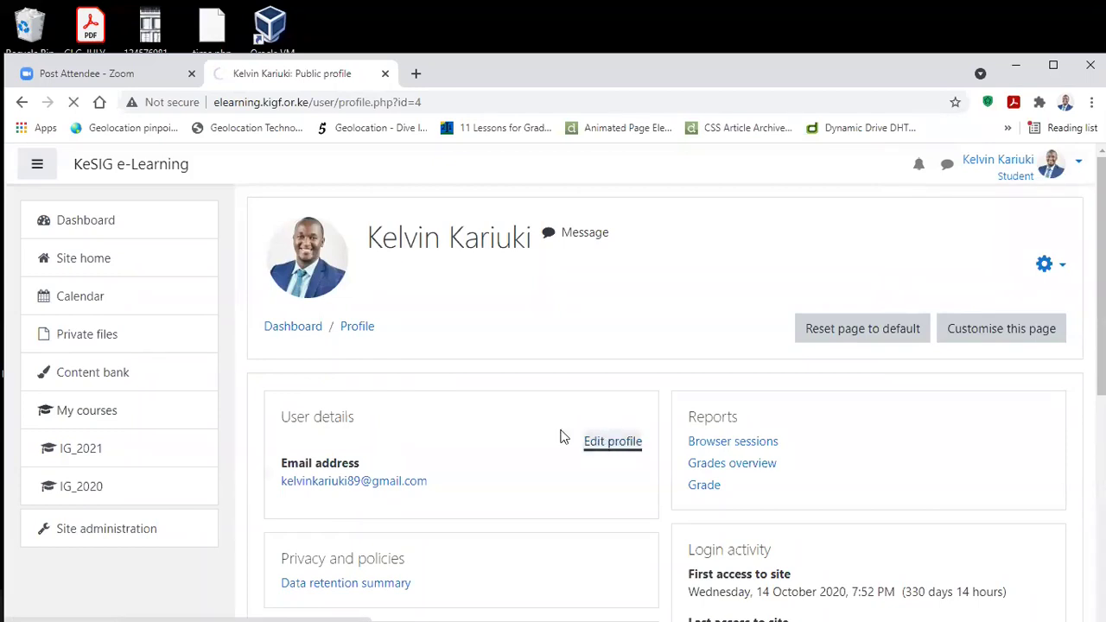
{"action": "scroll", "coordinate": [717, 399], "scroll_direction": "down", "scroll_amount": 2}
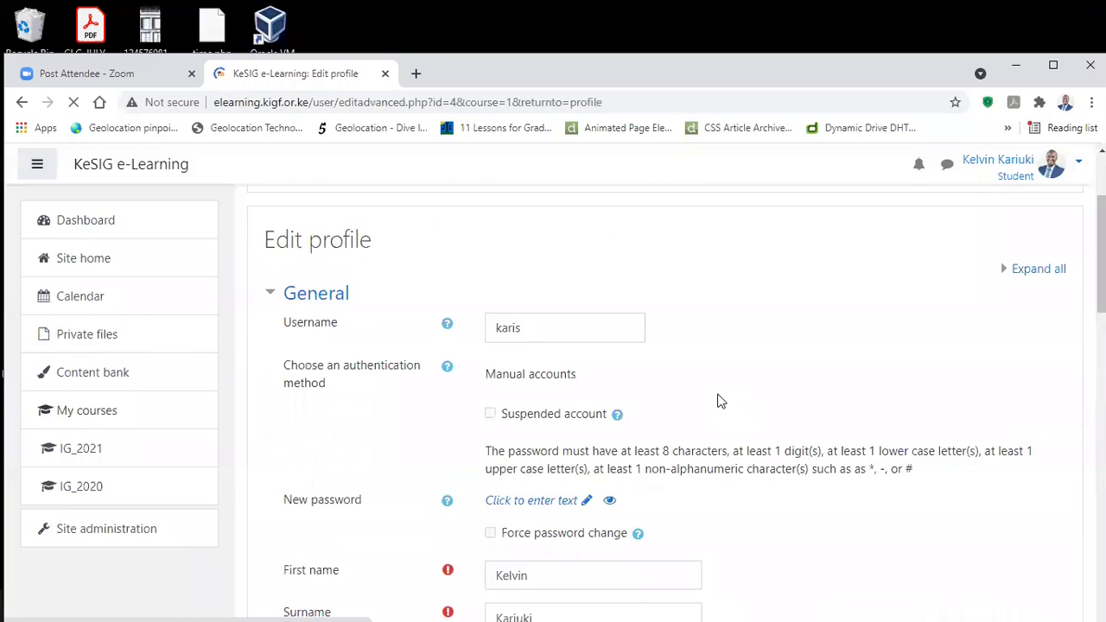
{"action": "scroll", "coordinate": [718, 400], "scroll_direction": "down", "scroll_amount": 18}
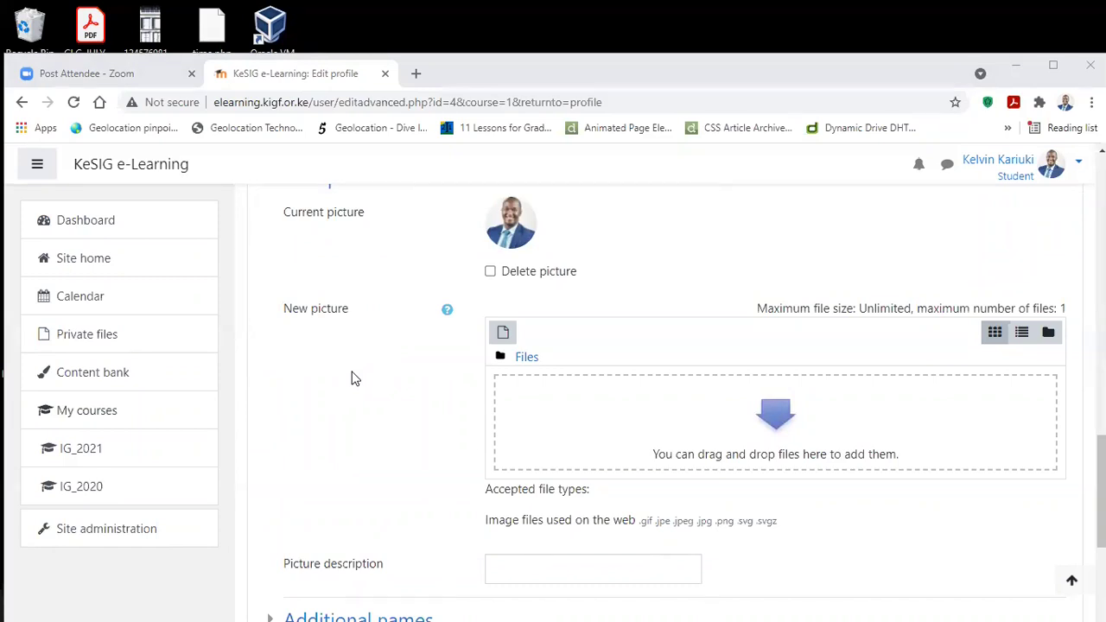
{"action": "scroll", "coordinate": [727, 248], "scroll_direction": "up", "scroll_amount": 3}
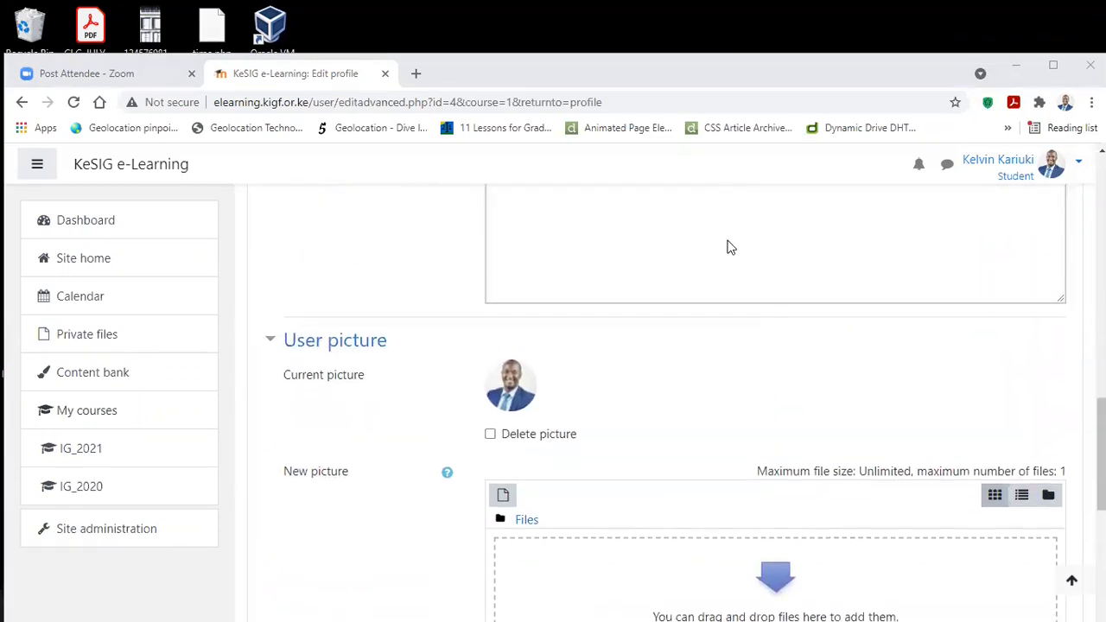
{"action": "scroll", "coordinate": [420, 301], "scroll_direction": "down", "scroll_amount": 3}
{"action": "scroll", "coordinate": [434, 301], "scroll_direction": "up", "scroll_amount": 3}
{"action": "scroll", "coordinate": [434, 300], "scroll_direction": "up", "scroll_amount": 10}
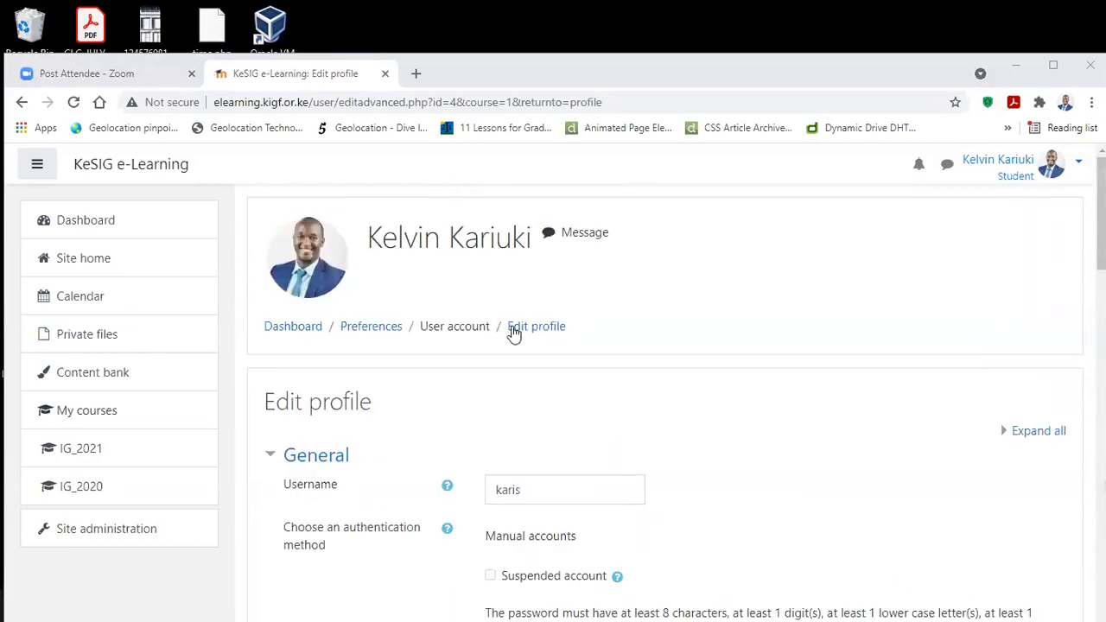
Step: Reopen your public profile from the user menu and choose Edit profile again
{"action": "left_click", "coordinate": [1061, 171]}
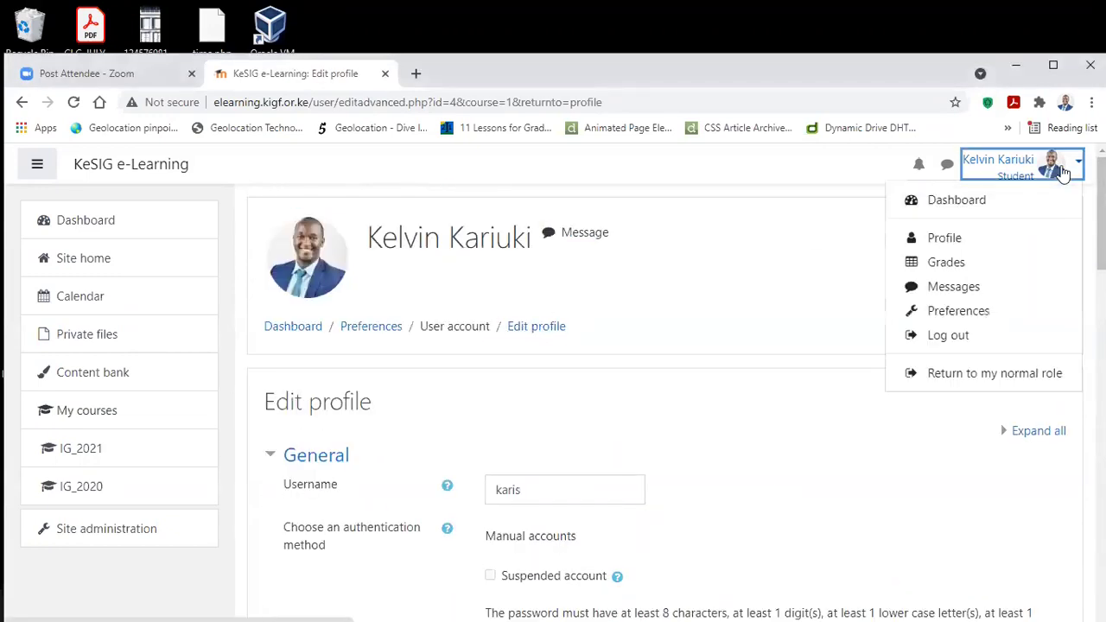
{"action": "left_click", "coordinate": [925, 237]}
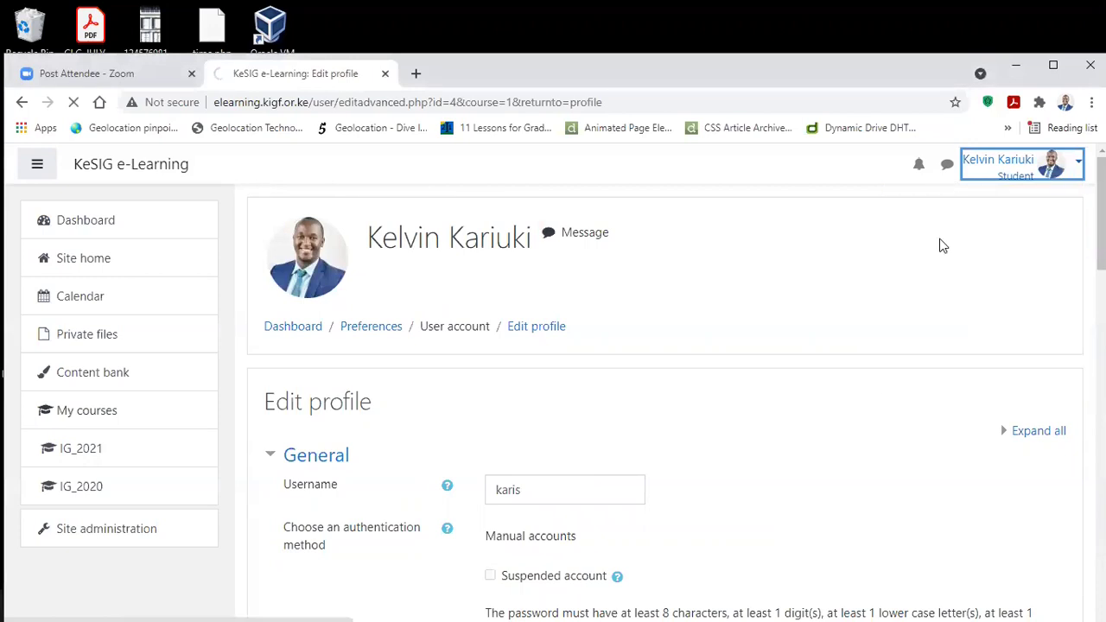
{"action": "scroll", "coordinate": [504, 296], "scroll_direction": "down", "scroll_amount": 2}
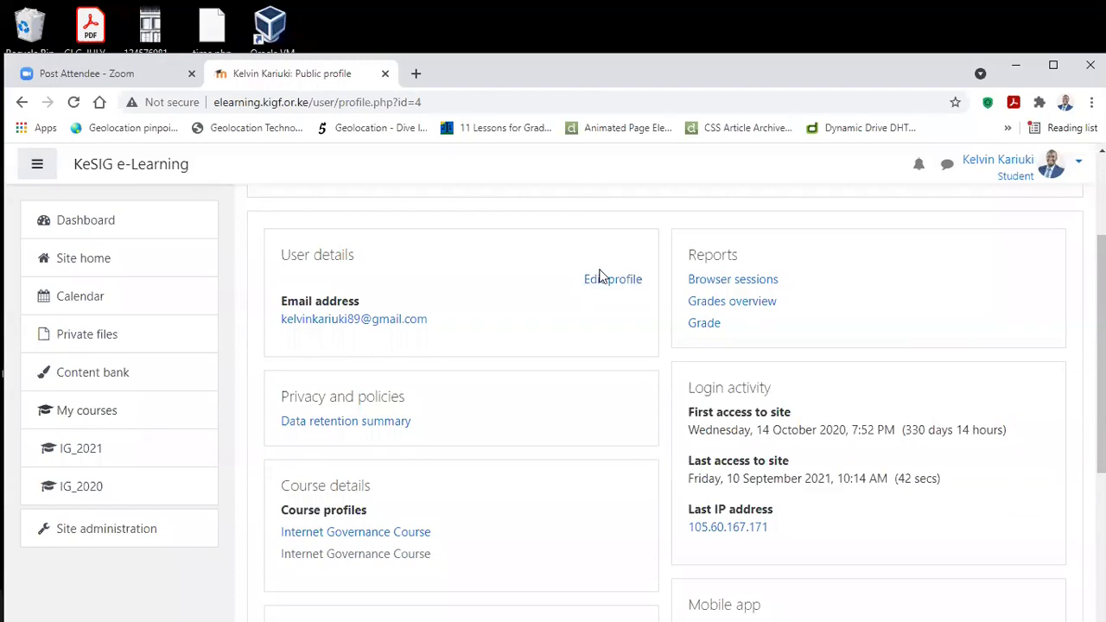
{"action": "left_click_drag", "start_coordinate": [564, 268], "coordinate": [654, 292]}
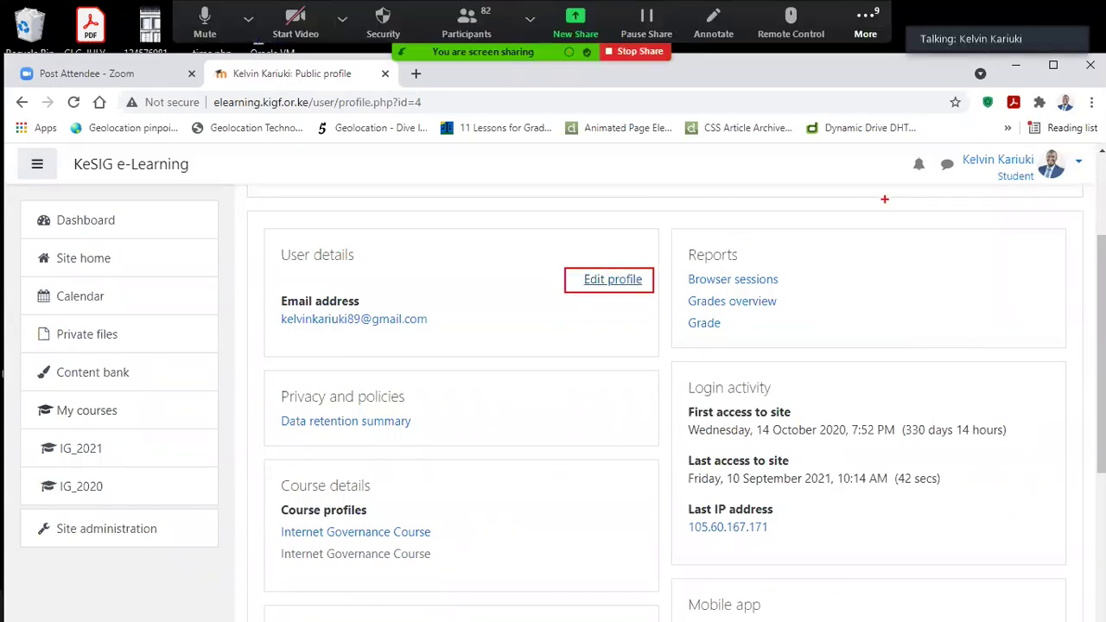
{"action": "left_click", "coordinate": [608, 285]}
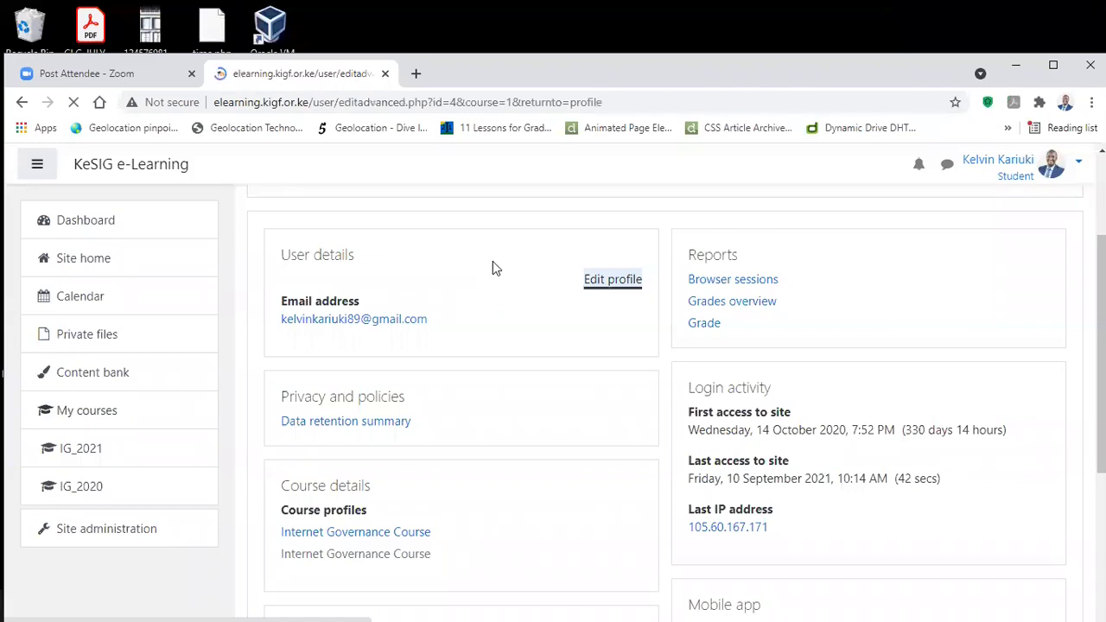
Step: Scroll the Edit profile form past the User picture drop area to the Update profile button
{"action": "scroll", "coordinate": [493, 298], "scroll_direction": "down", "scroll_amount": 9}
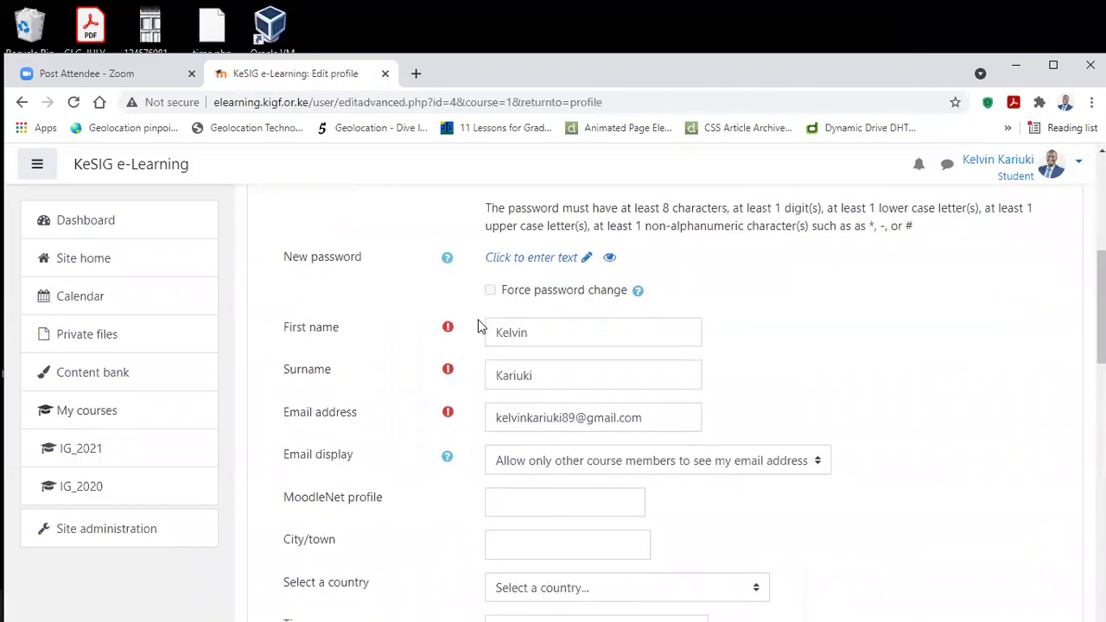
{"action": "scroll", "coordinate": [480, 326], "scroll_direction": "down", "scroll_amount": 4}
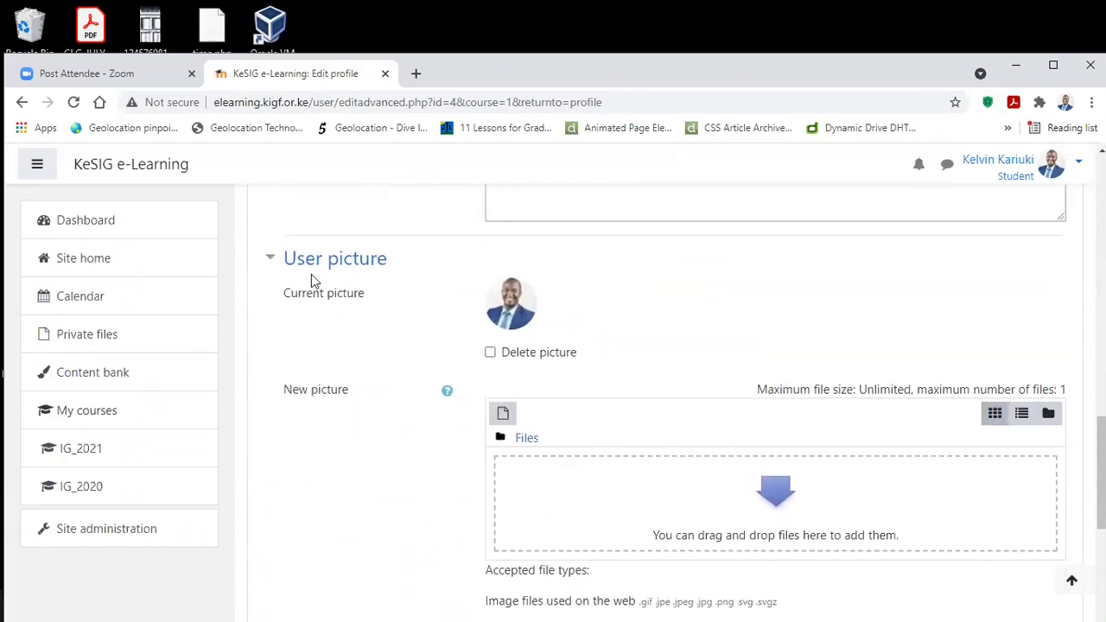
{"action": "key", "text": "super"}
{"action": "left_click", "coordinate": [621, 264]}
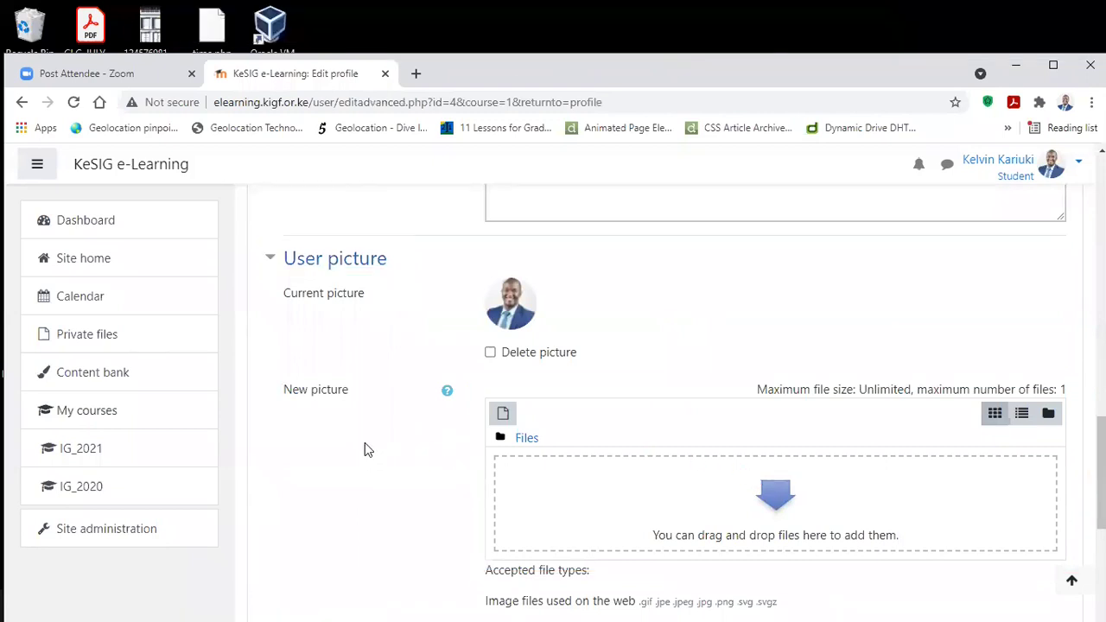
{"action": "scroll", "coordinate": [364, 443], "scroll_direction": "down", "scroll_amount": 5}
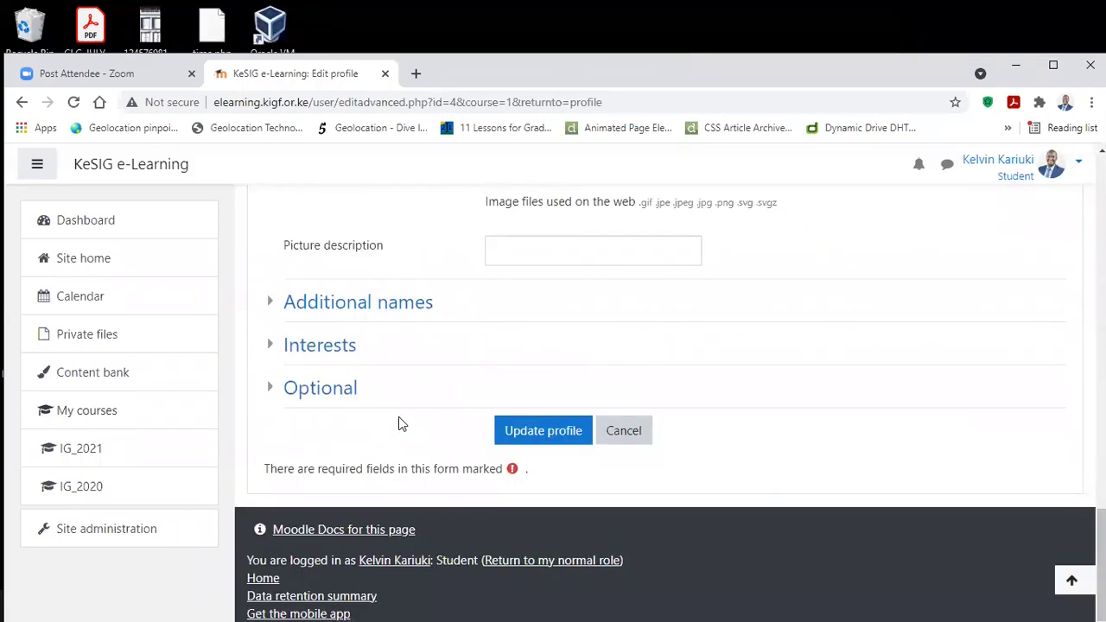
{"action": "scroll", "coordinate": [421, 423], "scroll_direction": "up", "scroll_amount": 1}
{"action": "scroll", "coordinate": [424, 423], "scroll_direction": "down", "scroll_amount": 1}
{"action": "mouse_move", "coordinate": [472, 411]}
{"action": "left_mouse_down"}
{"action": "mouse_move", "coordinate": [604, 451]}
{"action": "mouse_move", "coordinate": [593, 450]}
{"action": "left_mouse_up"}
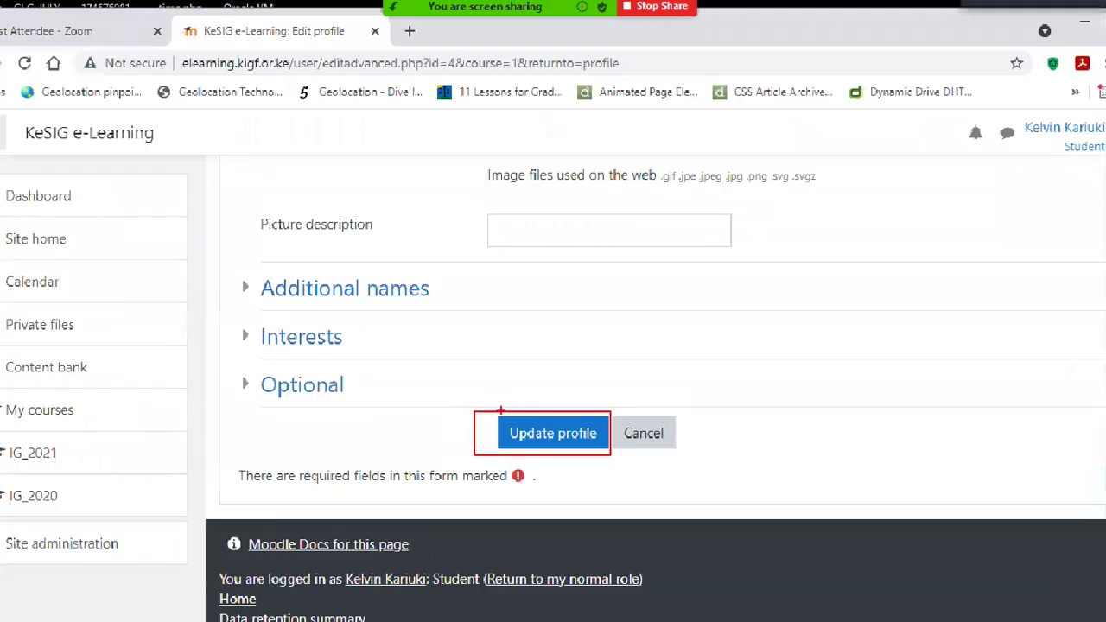
{"action": "left_click_drag", "start_coordinate": [497, 418], "coordinate": [546, 437]}
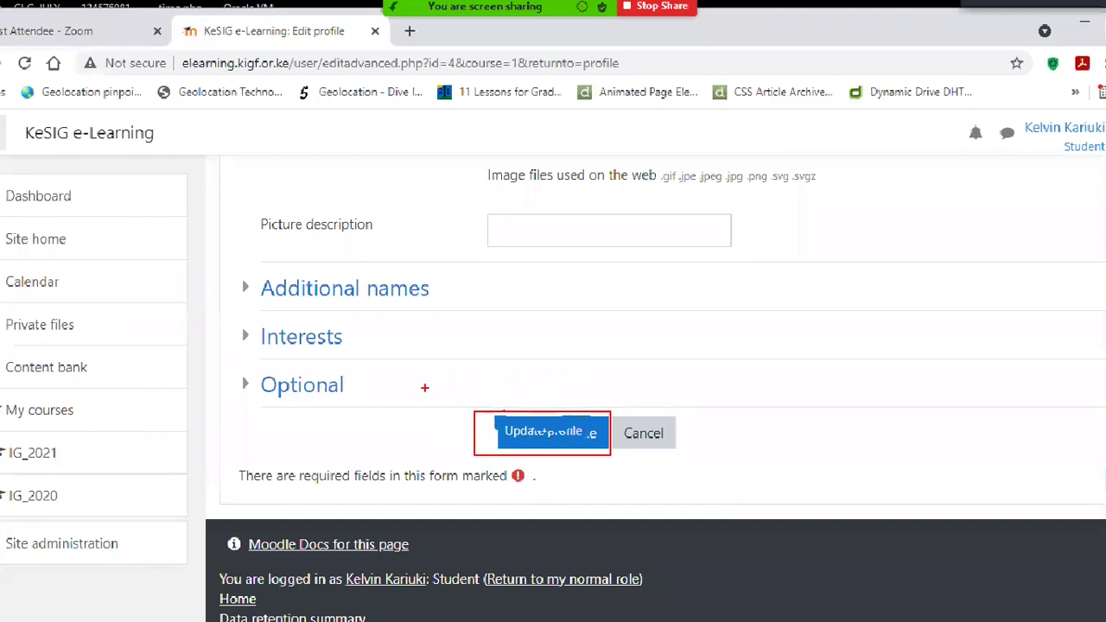
{"action": "scroll", "coordinate": [540, 391], "scroll_direction": "up", "scroll_amount": 1}
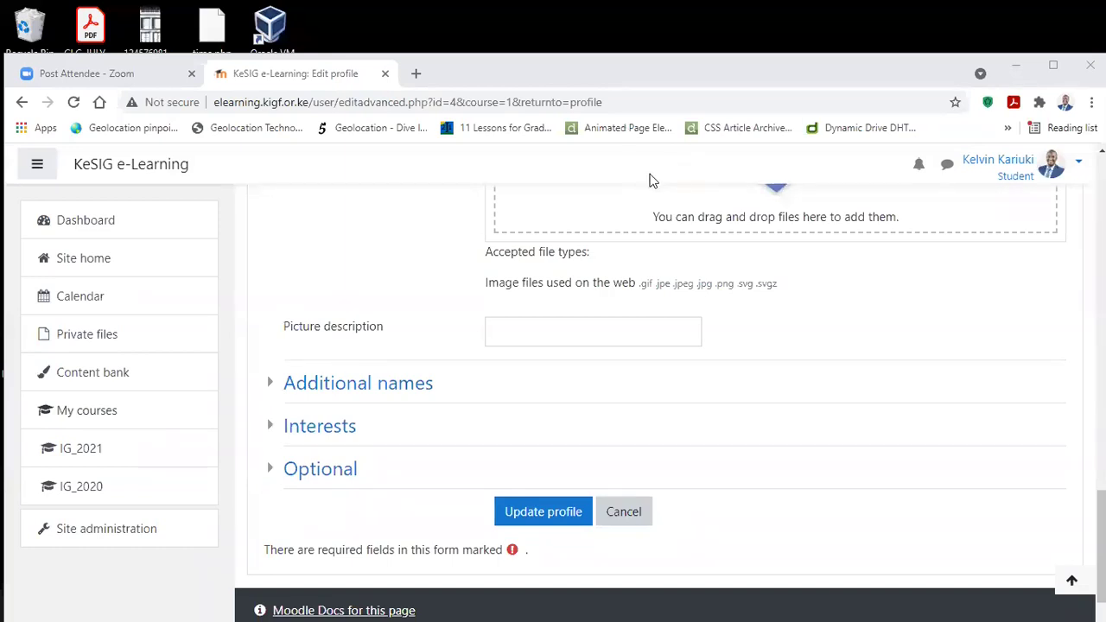
{"action": "scroll", "coordinate": [434, 323], "scroll_direction": "up", "scroll_amount": 5}
Step: Bring back the left navigation drawer and go to the IG_2021 course from it
{"action": "scroll", "coordinate": [445, 348], "scroll_direction": "up", "scroll_amount": 10}
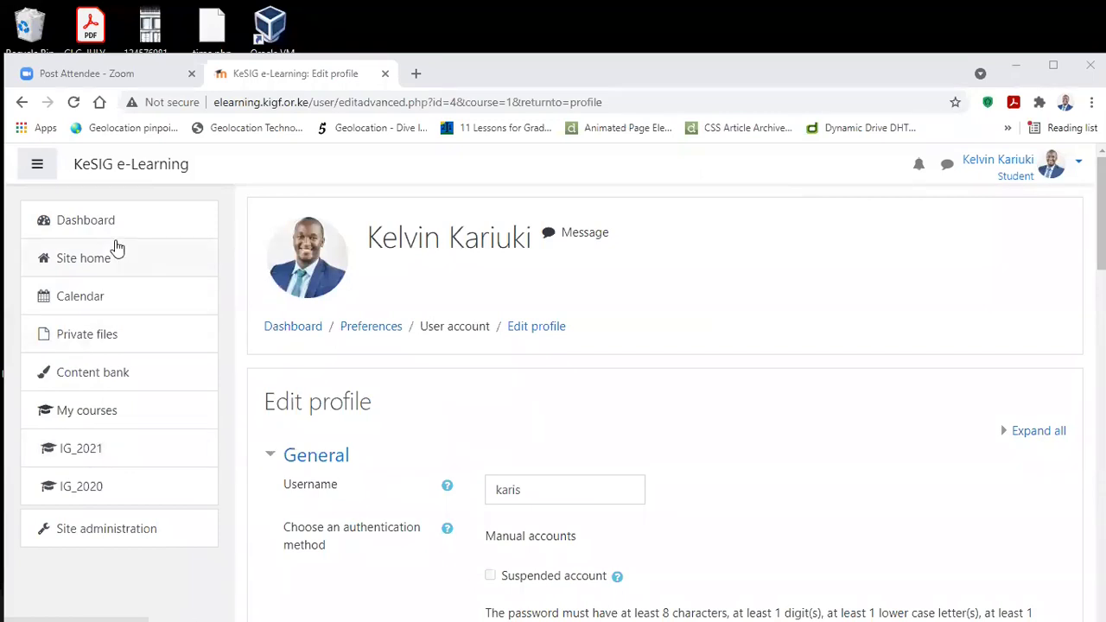
{"action": "left_click", "coordinate": [40, 166]}
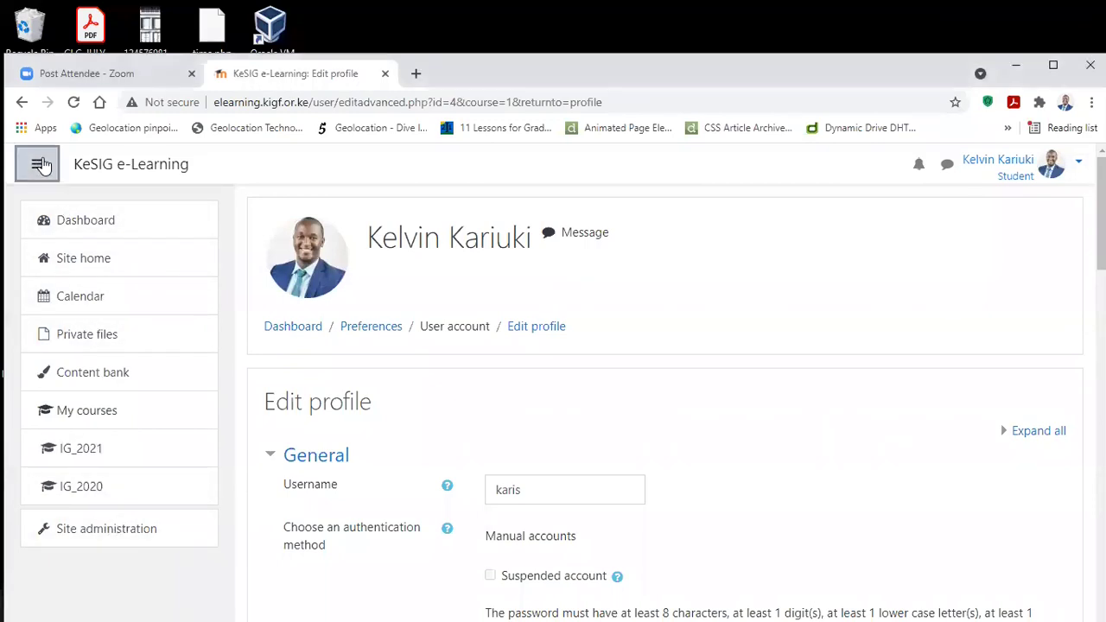
{"action": "left_click", "coordinate": [40, 166]}
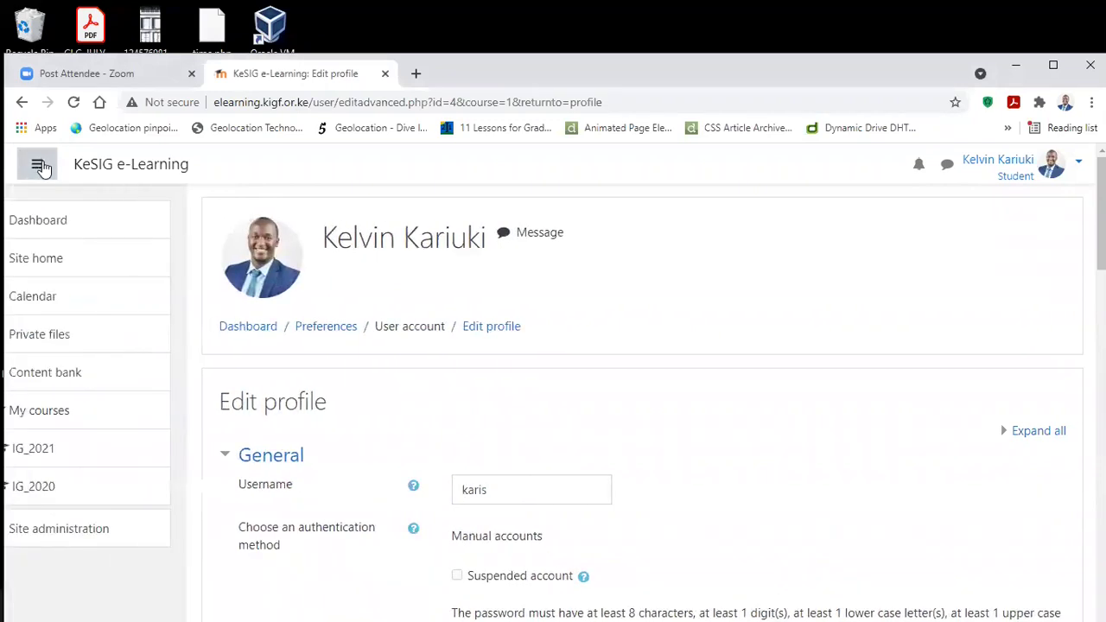
{"action": "left_click", "coordinate": [38, 166]}
{"action": "left_click", "coordinate": [37, 166]}
{"action": "left_click", "coordinate": [37, 167]}
{"action": "left_click", "coordinate": [37, 167]}
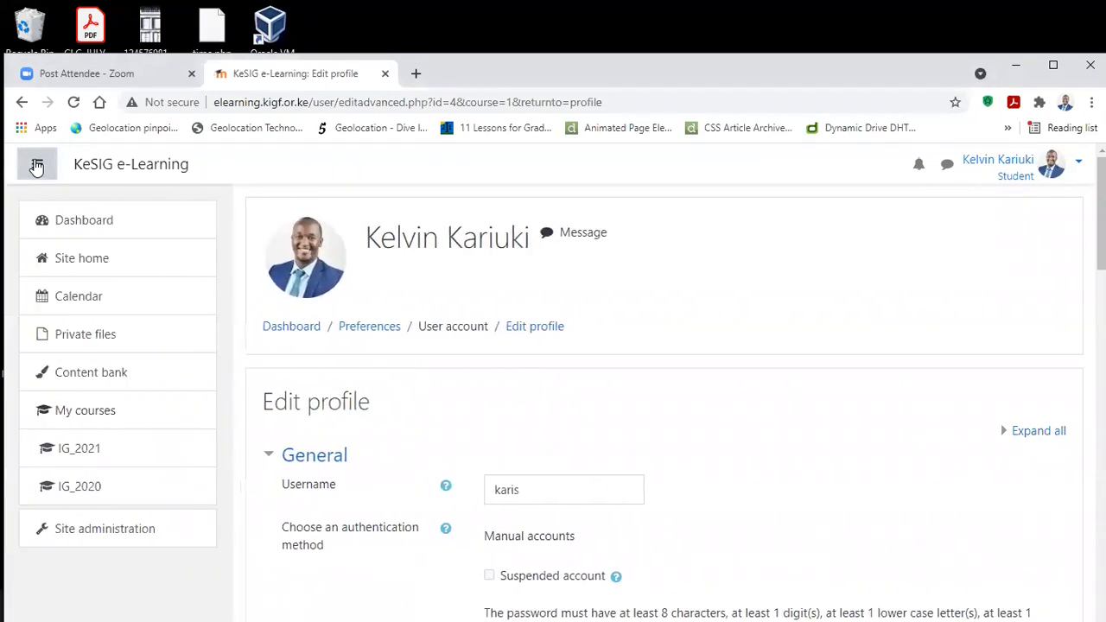
{"action": "left_click", "coordinate": [37, 167]}
{"action": "left_click", "coordinate": [37, 167]}
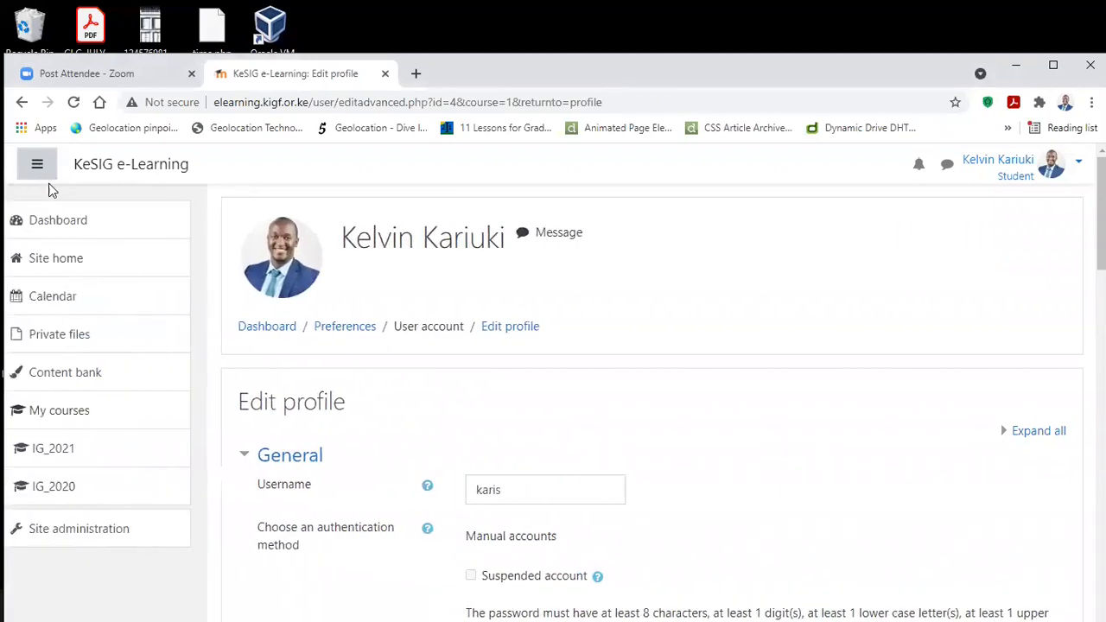
{"action": "left_click", "coordinate": [95, 449]}
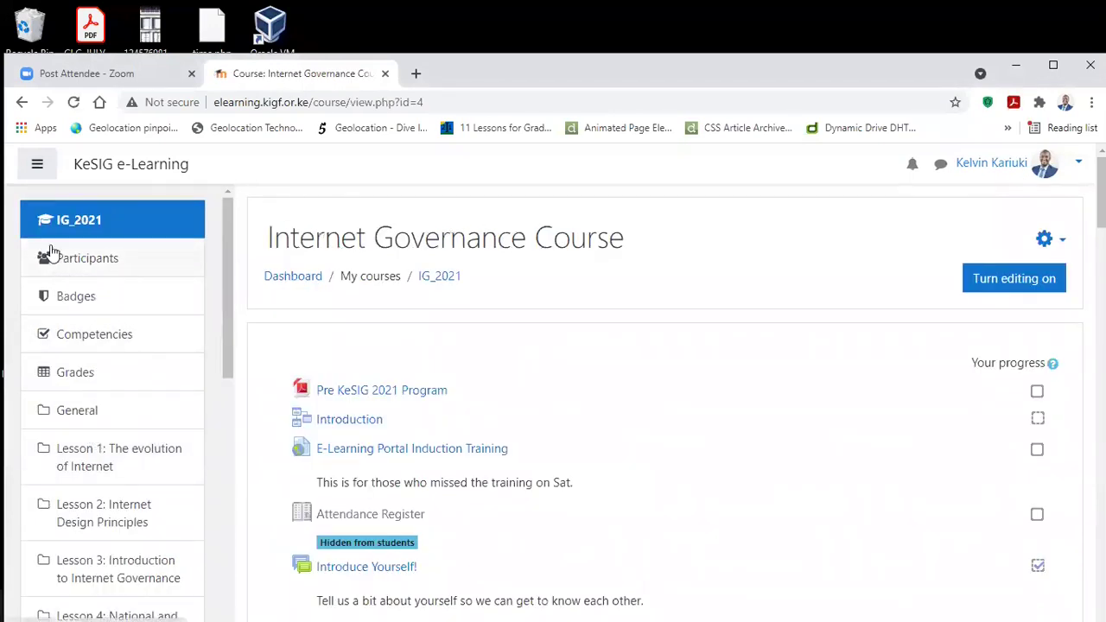
Step: Open IG_2021 Participants, scroll the 112-person list and move to page 2
{"action": "left_click", "coordinate": [84, 262]}
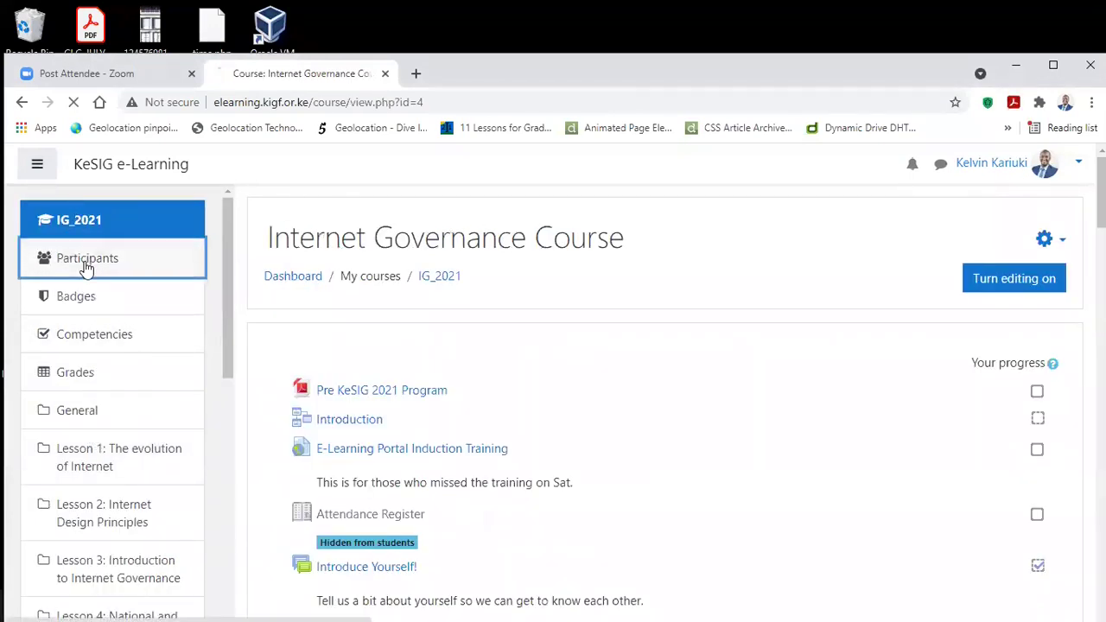
{"action": "scroll", "coordinate": [609, 272], "scroll_direction": "down", "scroll_amount": 8}
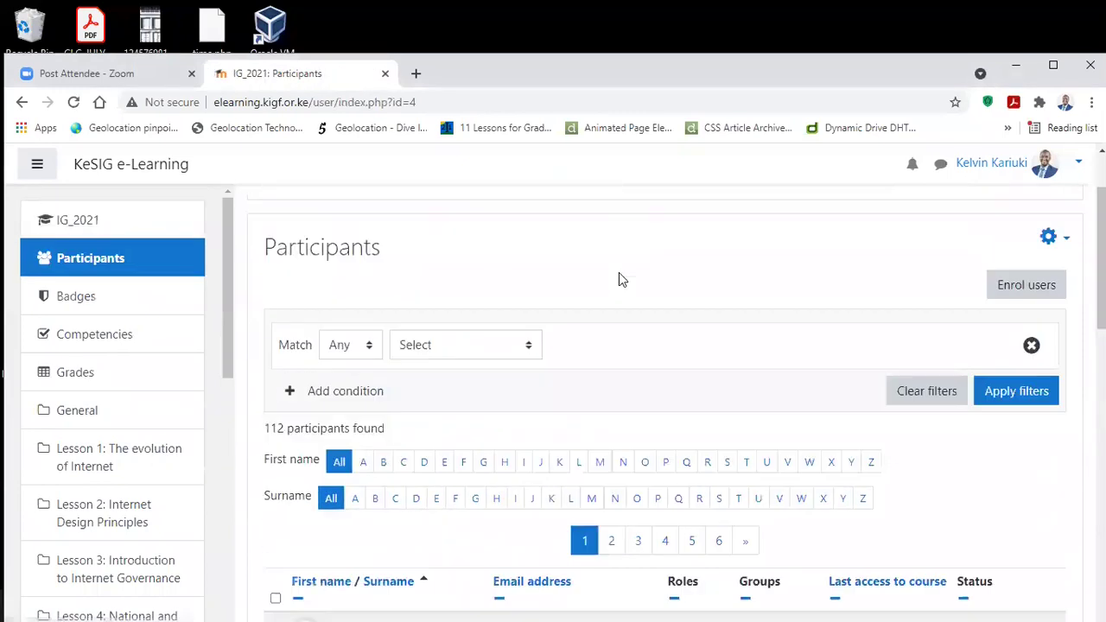
{"action": "scroll", "coordinate": [622, 272], "scroll_direction": "down", "scroll_amount": 1}
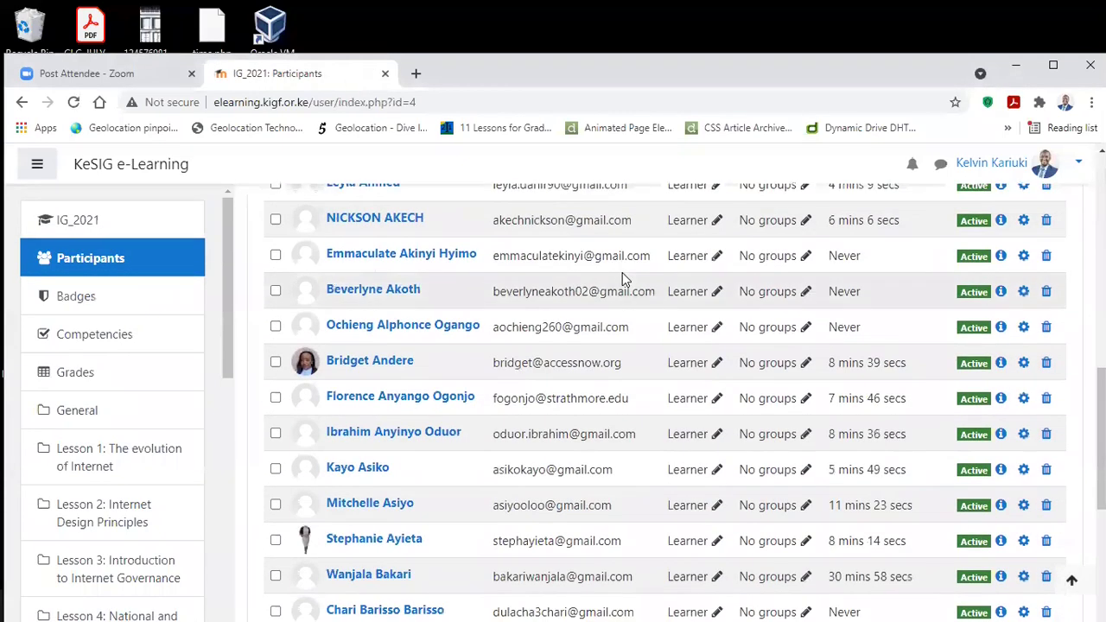
{"action": "scroll", "coordinate": [621, 272], "scroll_direction": "down", "scroll_amount": 1}
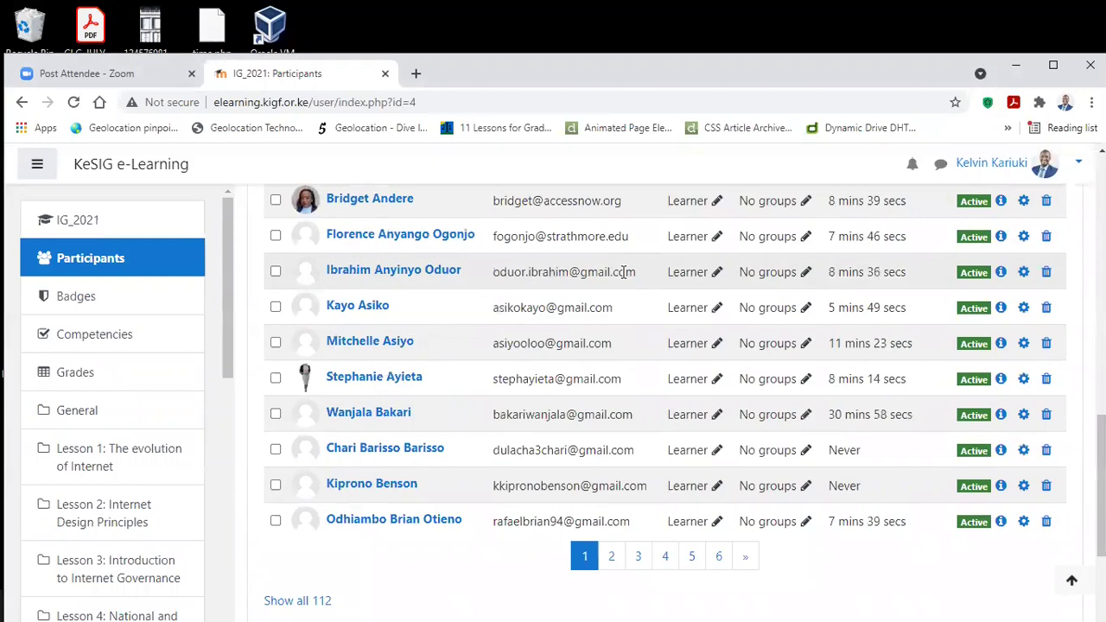
{"action": "scroll", "coordinate": [562, 293], "scroll_direction": "down", "scroll_amount": 1}
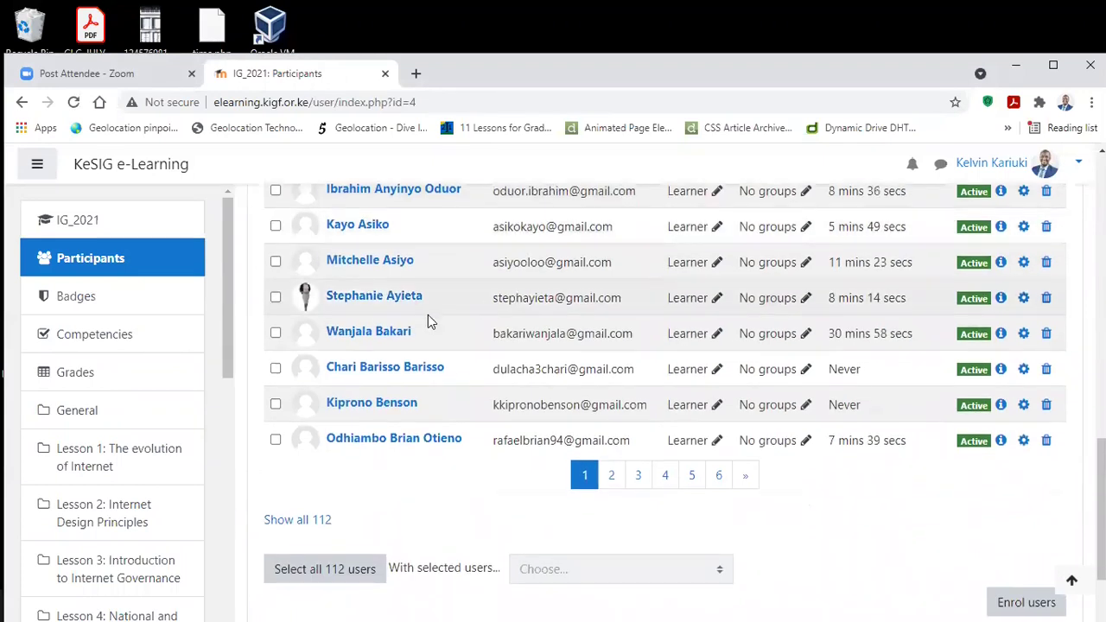
{"action": "scroll", "coordinate": [560, 326], "scroll_direction": "up", "scroll_amount": 8}
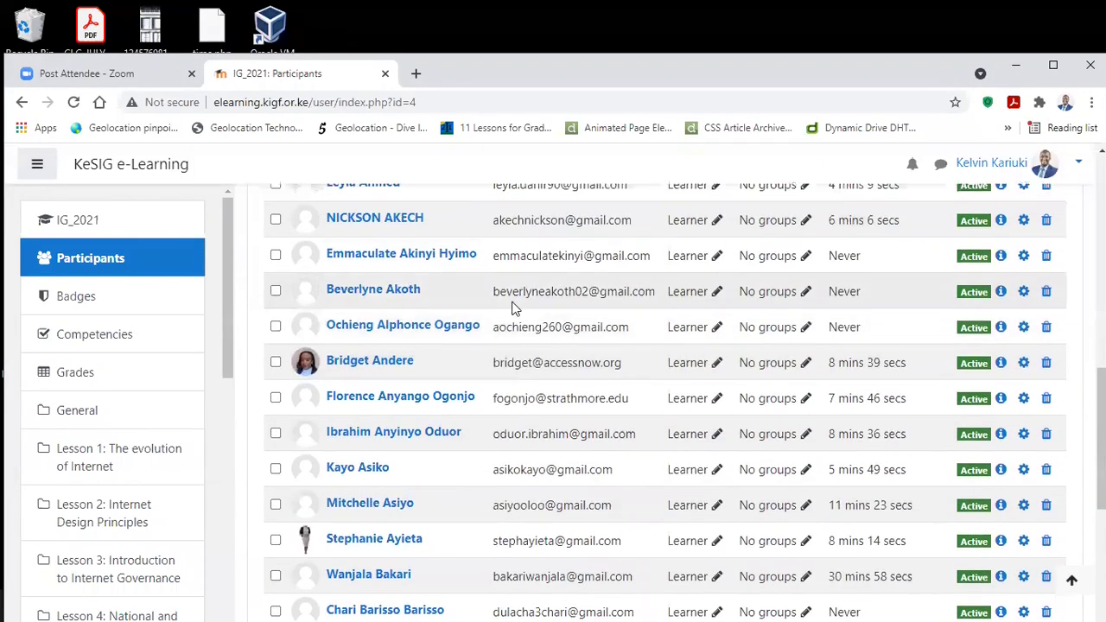
{"action": "scroll", "coordinate": [516, 304], "scroll_direction": "down", "scroll_amount": 9}
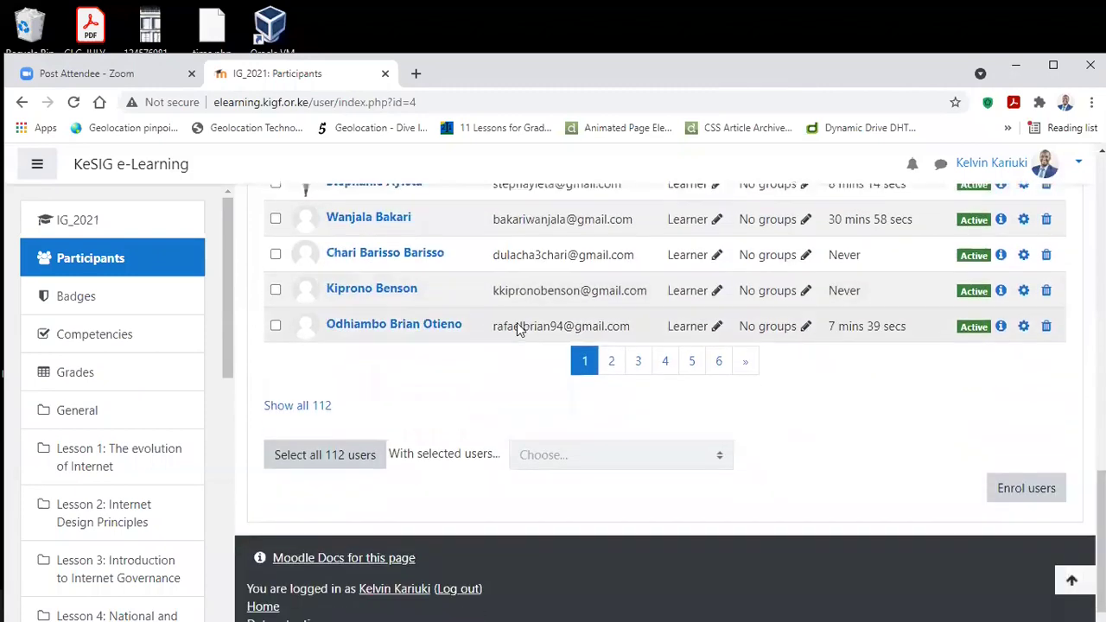
{"action": "left_click", "coordinate": [622, 333]}
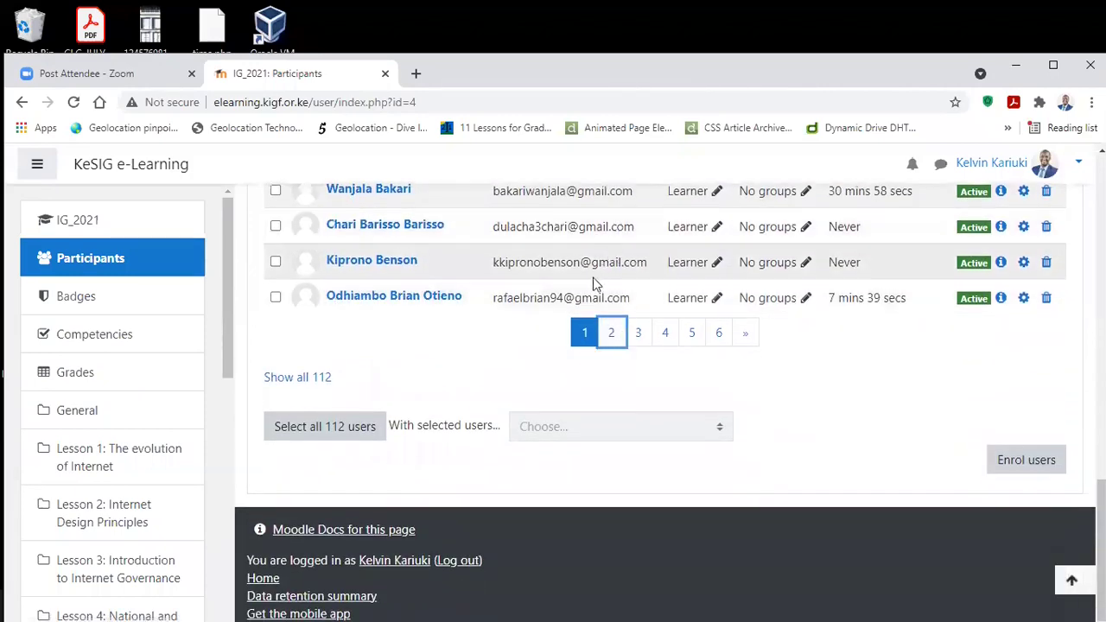
Step: Go to page 3 of the IG_2021 participants list and scroll through its entries
{"action": "scroll", "coordinate": [587, 281], "scroll_direction": "up", "scroll_amount": 4}
{"action": "scroll", "coordinate": [582, 292], "scroll_direction": "up", "scroll_amount": 2}
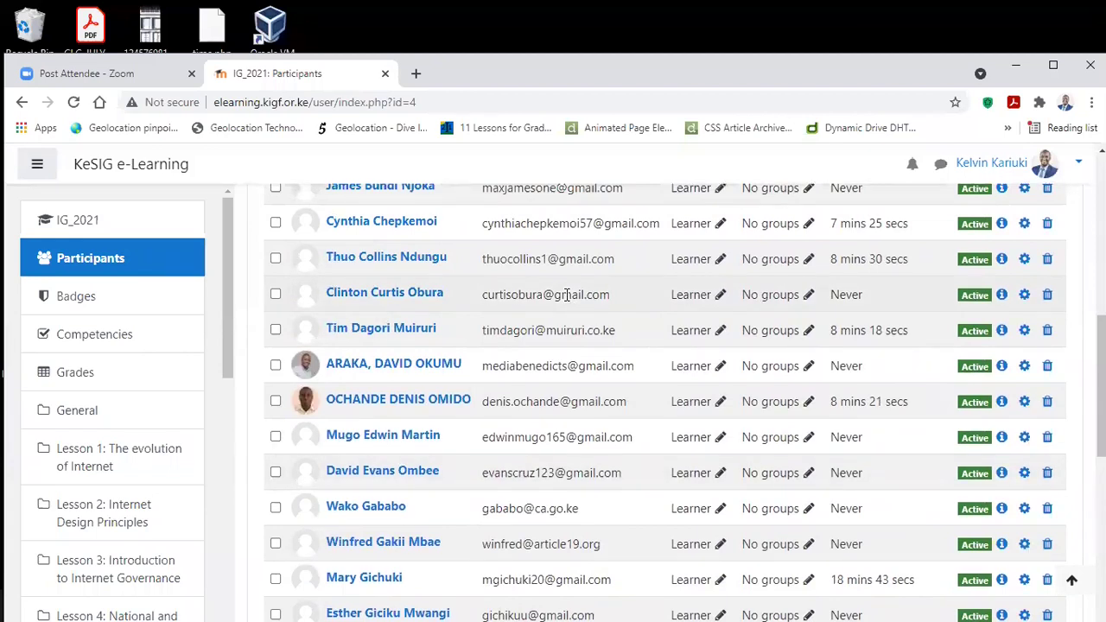
{"action": "scroll", "coordinate": [567, 294], "scroll_direction": "up", "scroll_amount": 2}
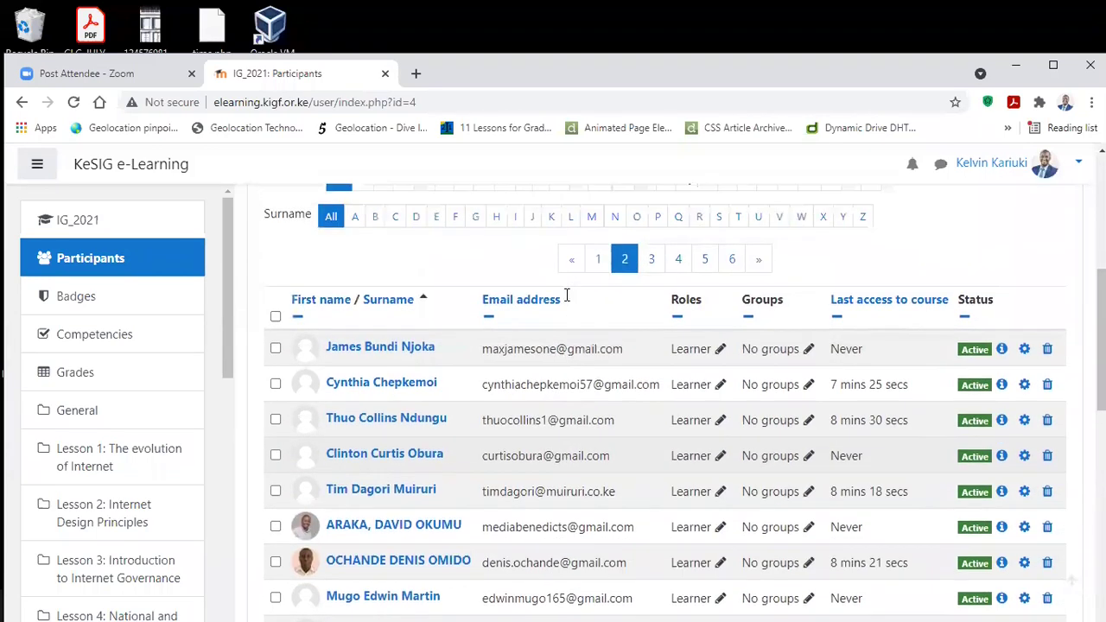
{"action": "scroll", "coordinate": [565, 298], "scroll_direction": "down", "scroll_amount": 5}
{"action": "scroll", "coordinate": [563, 298], "scroll_direction": "down", "scroll_amount": 2}
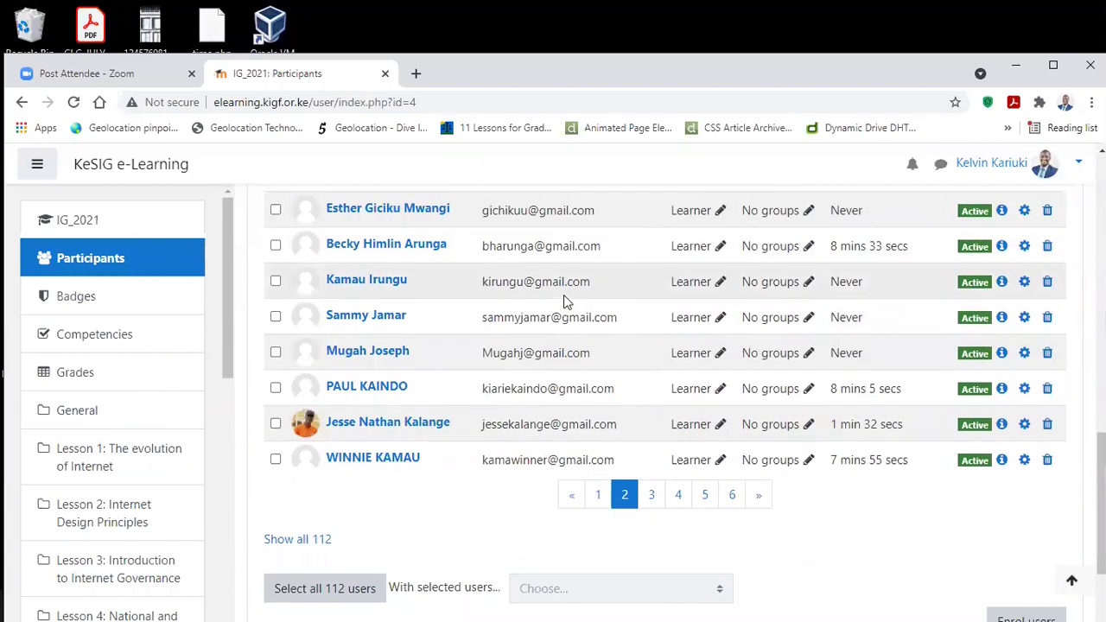
{"action": "left_click", "coordinate": [651, 494]}
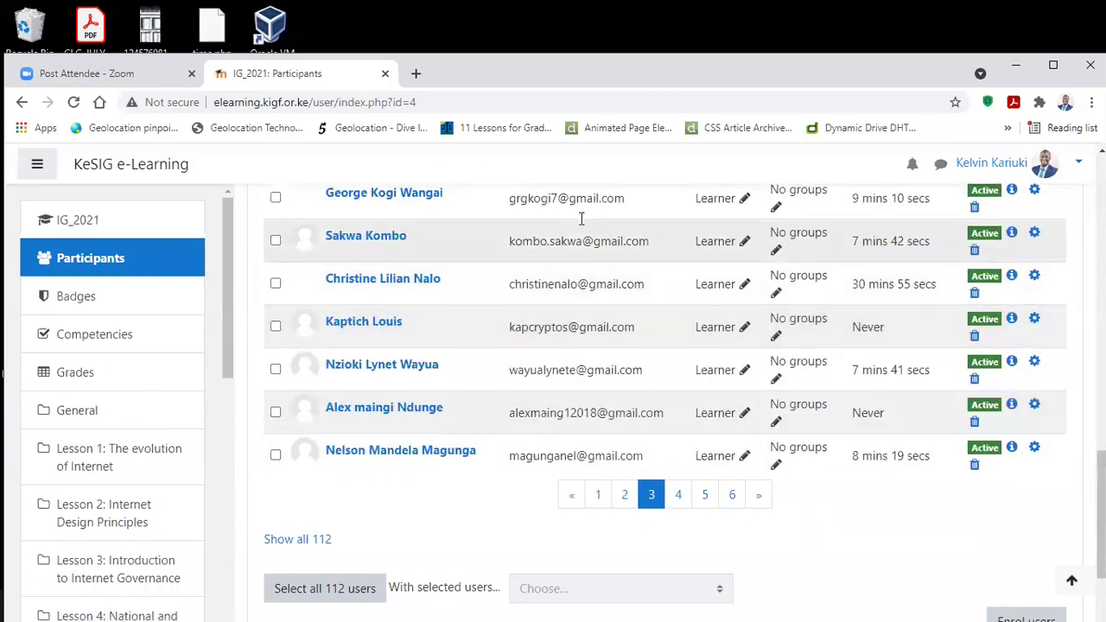
{"action": "scroll", "coordinate": [558, 266], "scroll_direction": "up", "scroll_amount": 5}
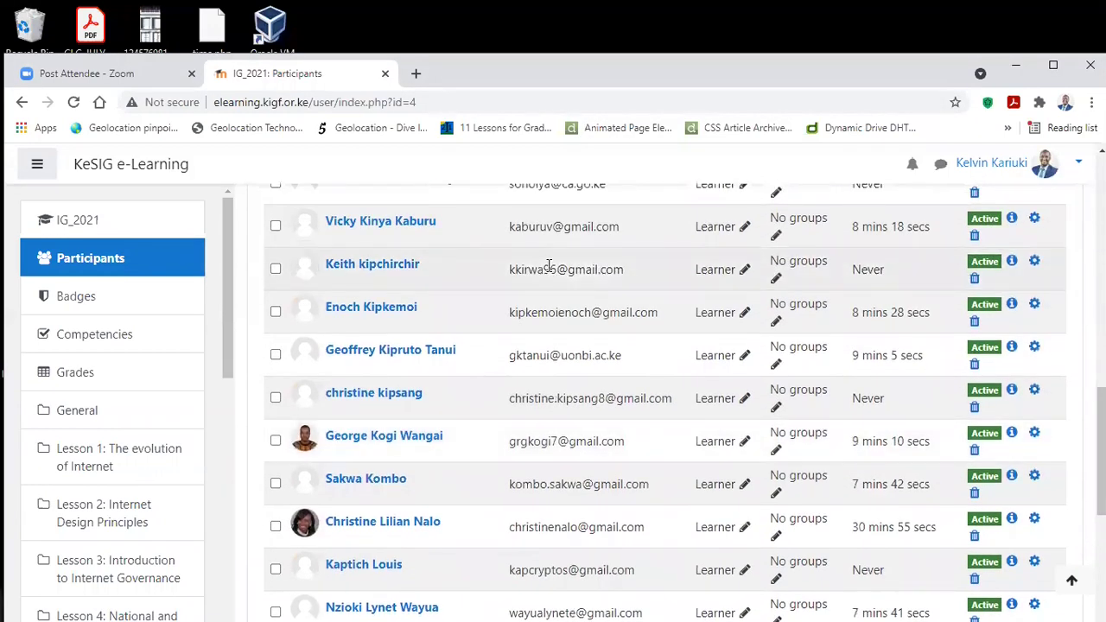
{"action": "scroll", "coordinate": [550, 266], "scroll_direction": "up", "scroll_amount": 6}
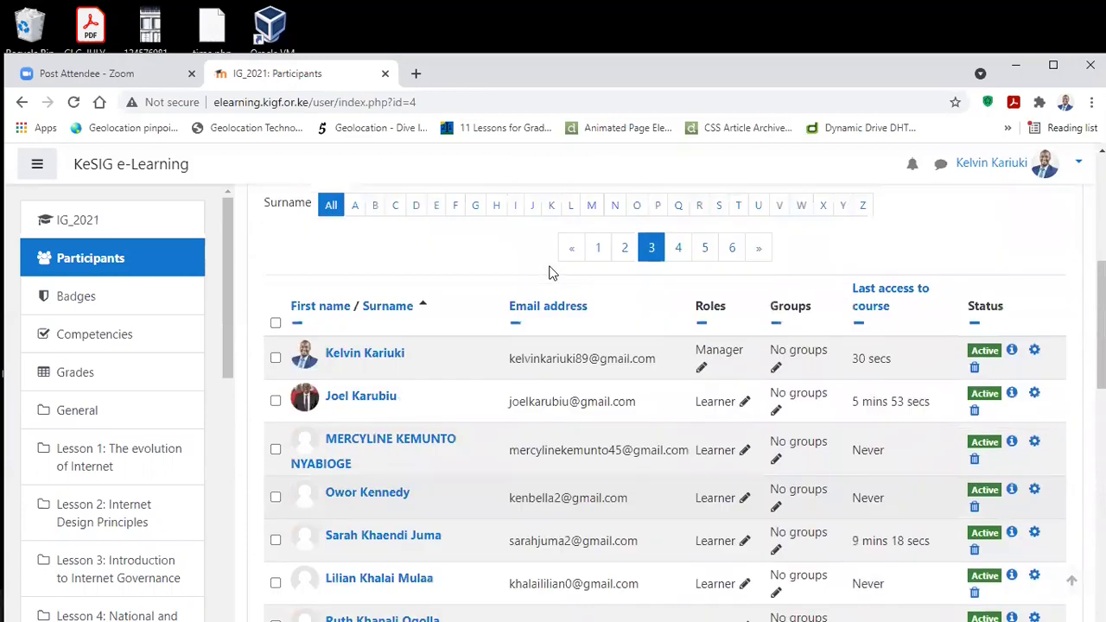
{"action": "scroll", "coordinate": [553, 273], "scroll_direction": "down", "scroll_amount": 12}
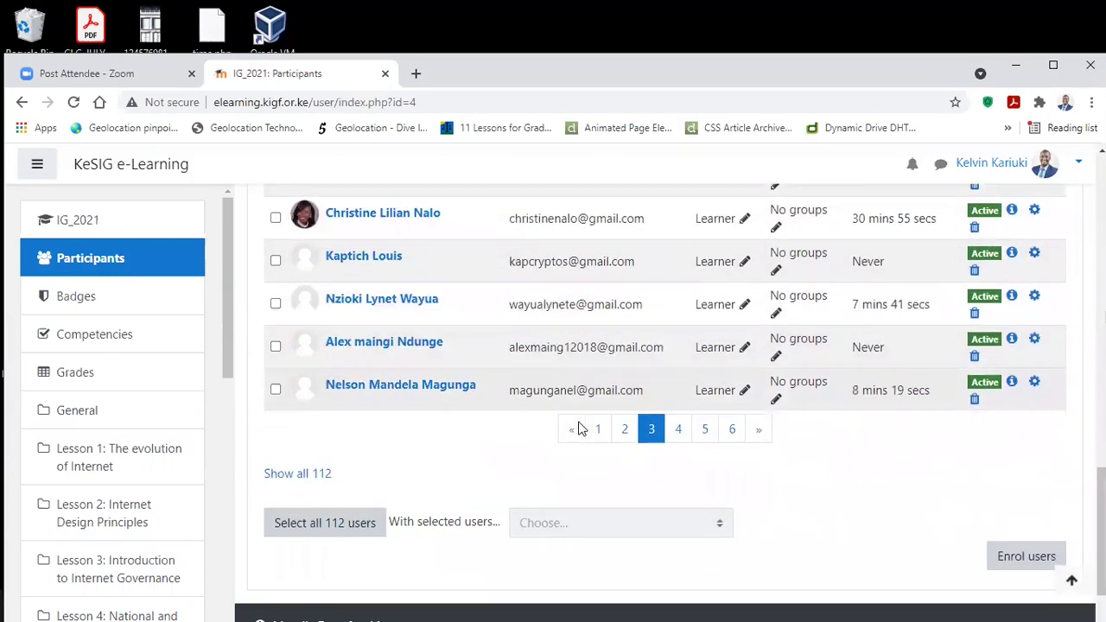
Step: Browse participant pages 4 and 5 of the IG_2021 list
{"action": "left_click", "coordinate": [680, 334]}
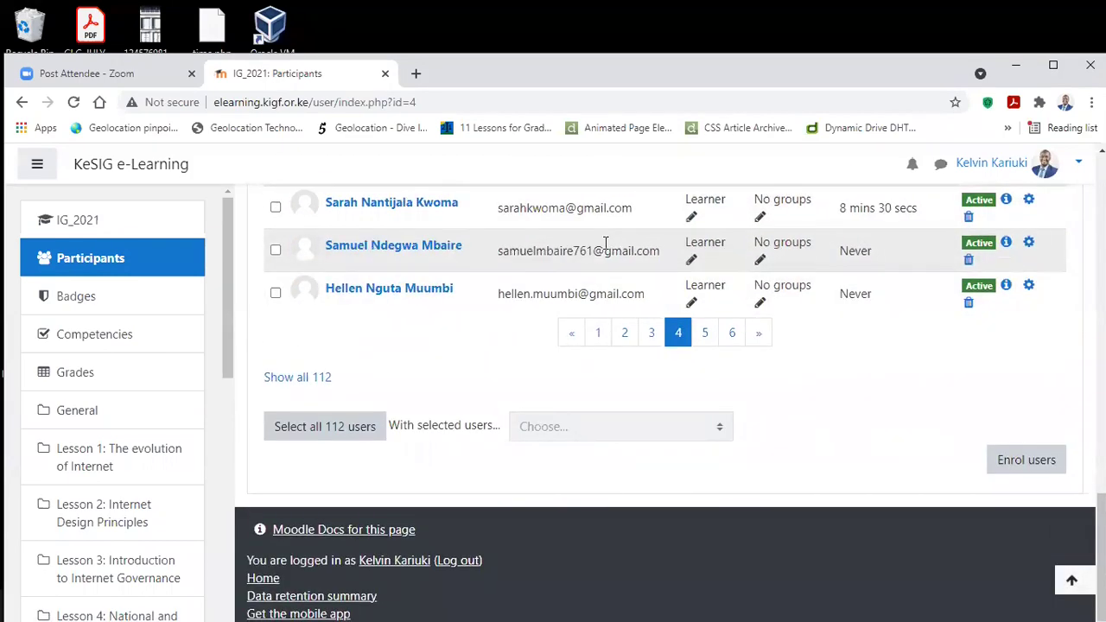
{"action": "scroll", "coordinate": [589, 269], "scroll_direction": "up", "scroll_amount": 4}
{"action": "scroll", "coordinate": [589, 269], "scroll_direction": "up", "scroll_amount": 8}
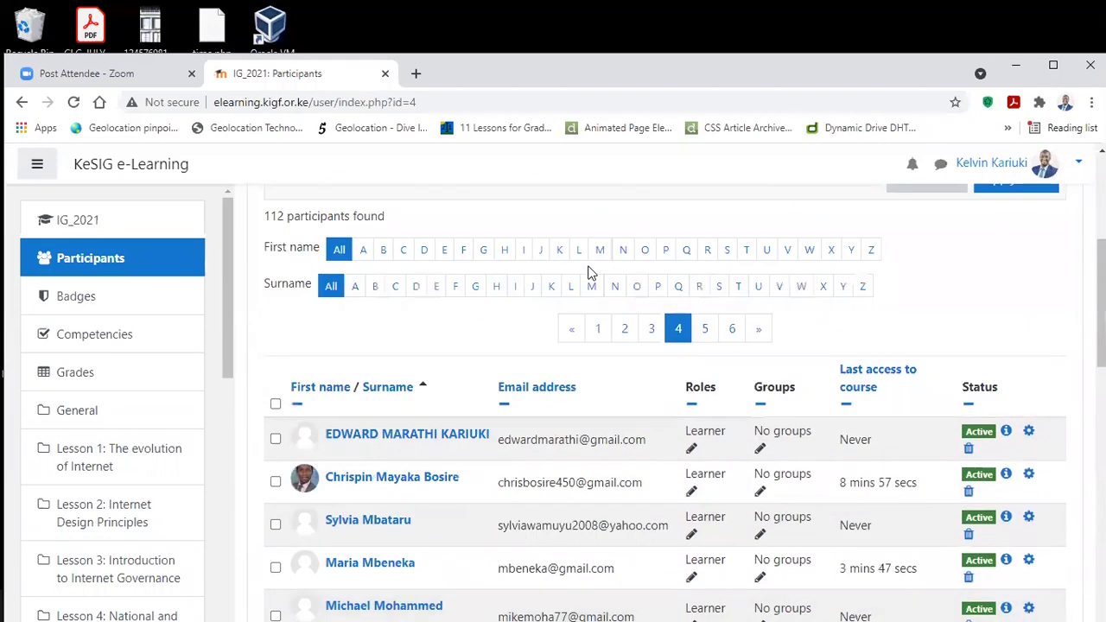
{"action": "scroll", "coordinate": [589, 273], "scroll_direction": "down", "scroll_amount": 12}
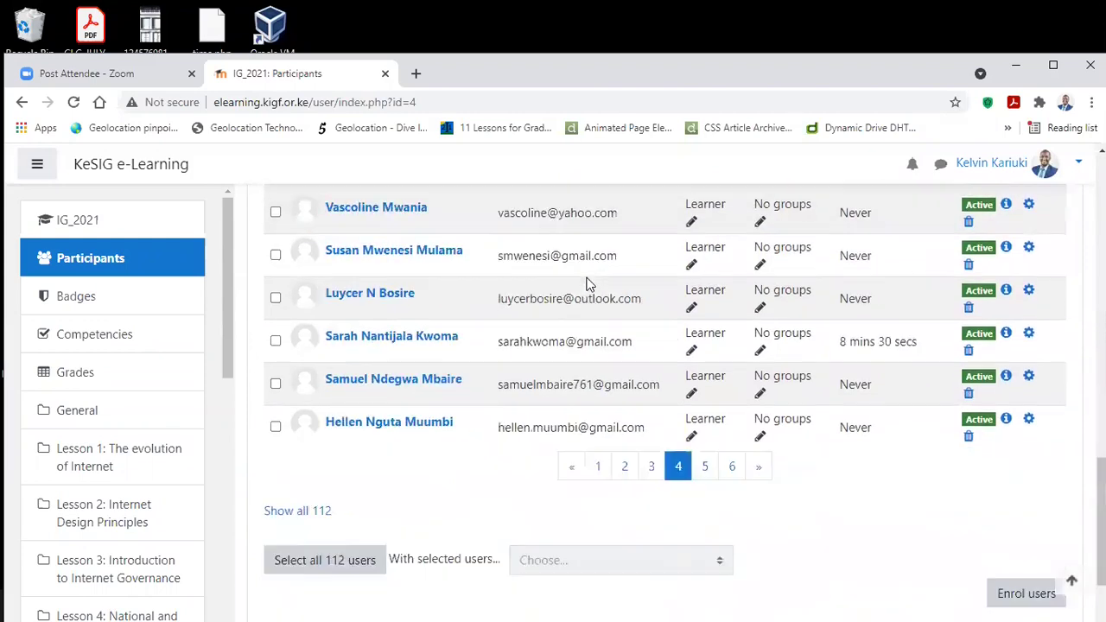
{"action": "left_click", "coordinate": [705, 332]}
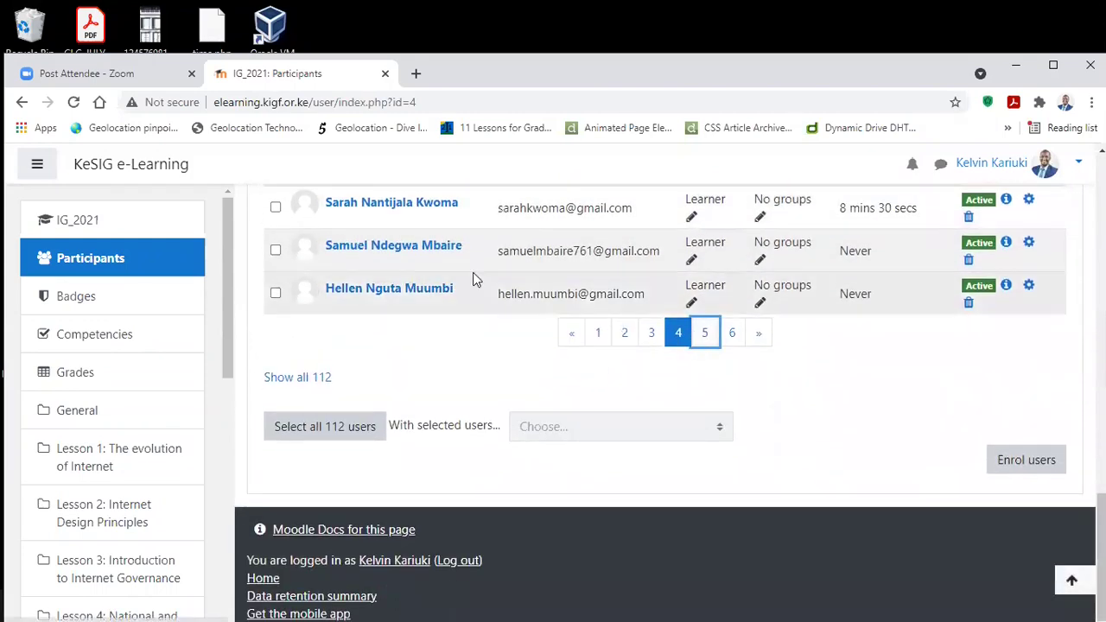
{"action": "scroll", "coordinate": [464, 275], "scroll_direction": "up", "scroll_amount": 4}
{"action": "scroll", "coordinate": [464, 278], "scroll_direction": "up", "scroll_amount": 1}
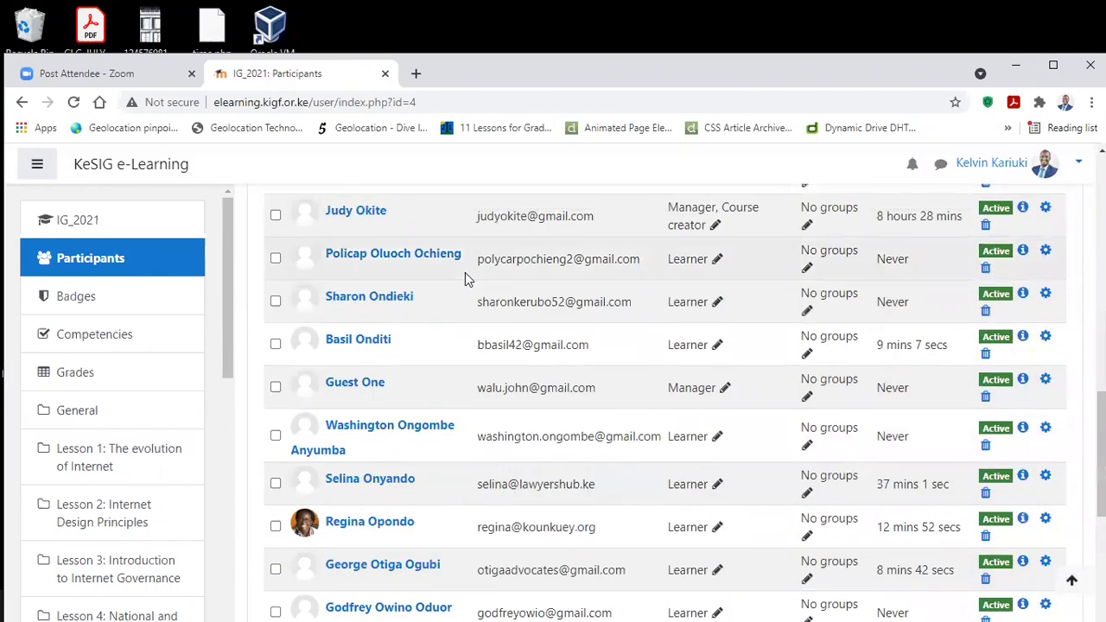
{"action": "scroll", "coordinate": [465, 272], "scroll_direction": "up", "scroll_amount": 7}
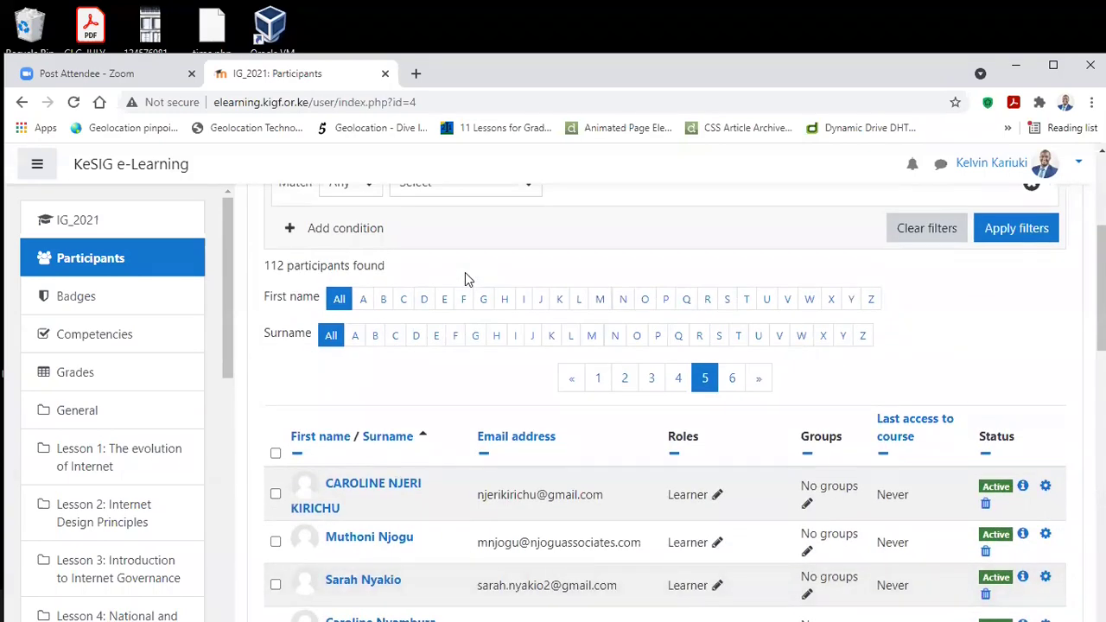
{"action": "scroll", "coordinate": [465, 279], "scroll_direction": "down", "scroll_amount": 20}
Step: Show page 6, the final page of the 112 participants, and return to the top
{"action": "left_click", "coordinate": [731, 334]}
{"action": "scroll", "coordinate": [662, 371], "scroll_direction": "up", "scroll_amount": 4}
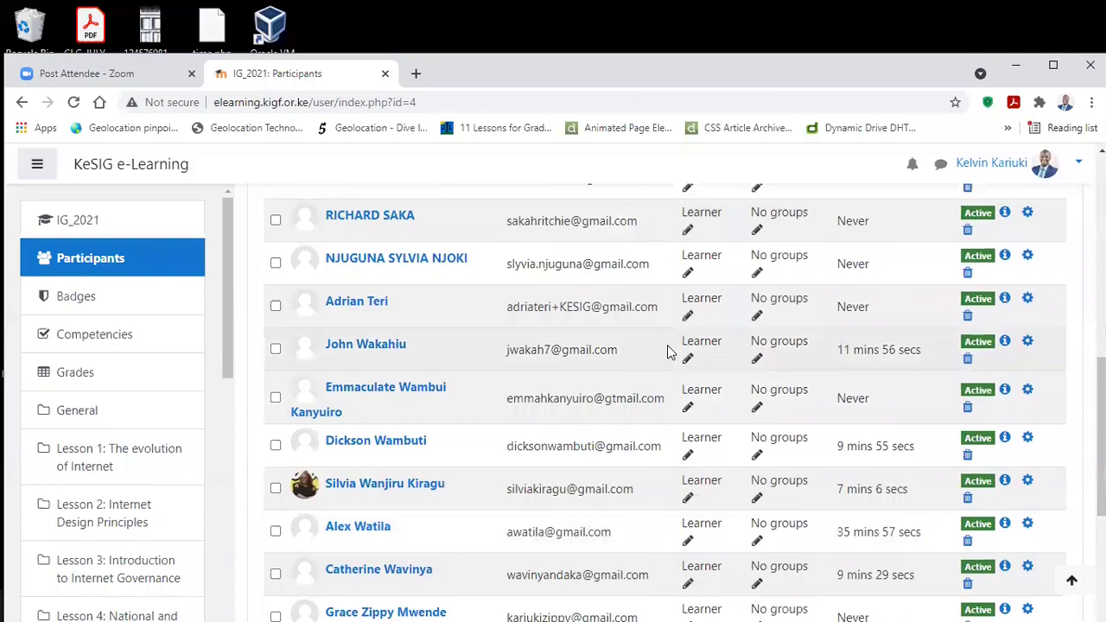
{"action": "scroll", "coordinate": [668, 345], "scroll_direction": "up", "scroll_amount": 3}
{"action": "scroll", "coordinate": [671, 343], "scroll_direction": "up", "scroll_amount": 3}
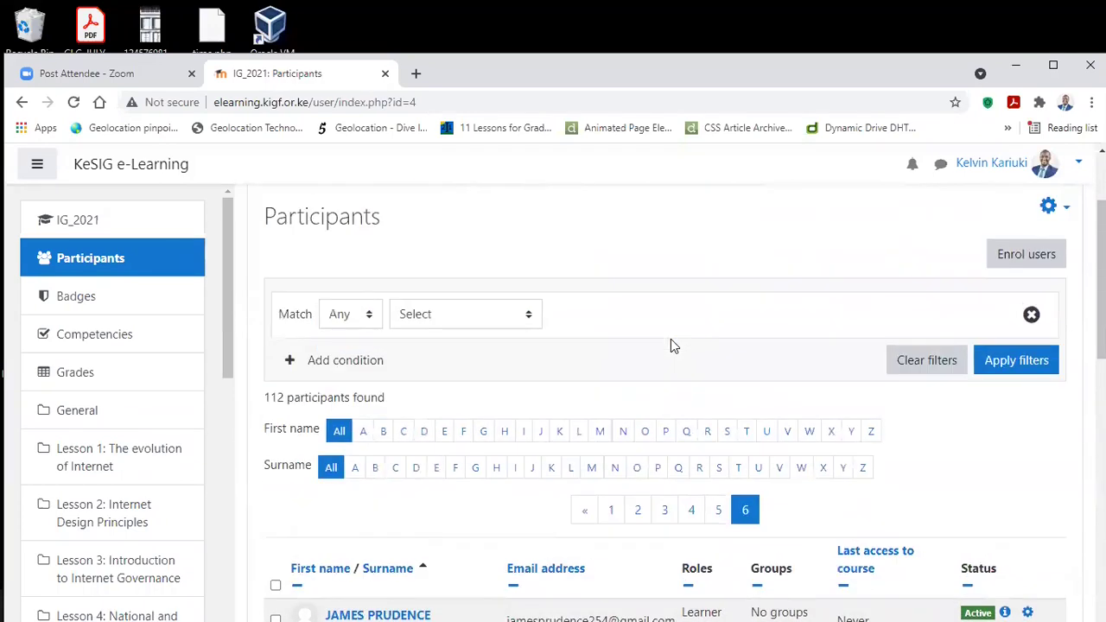
{"action": "scroll", "coordinate": [670, 339], "scroll_direction": "down", "scroll_amount": 3}
{"action": "scroll", "coordinate": [666, 333], "scroll_direction": "up", "scroll_amount": 5}
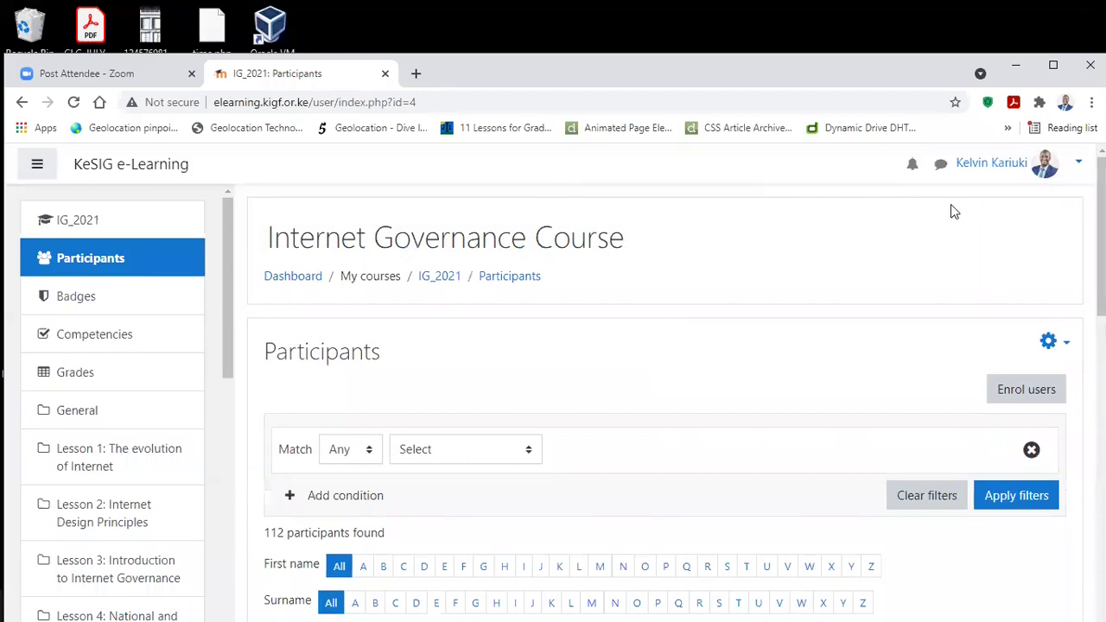
{"action": "left_click", "coordinate": [1075, 164]}
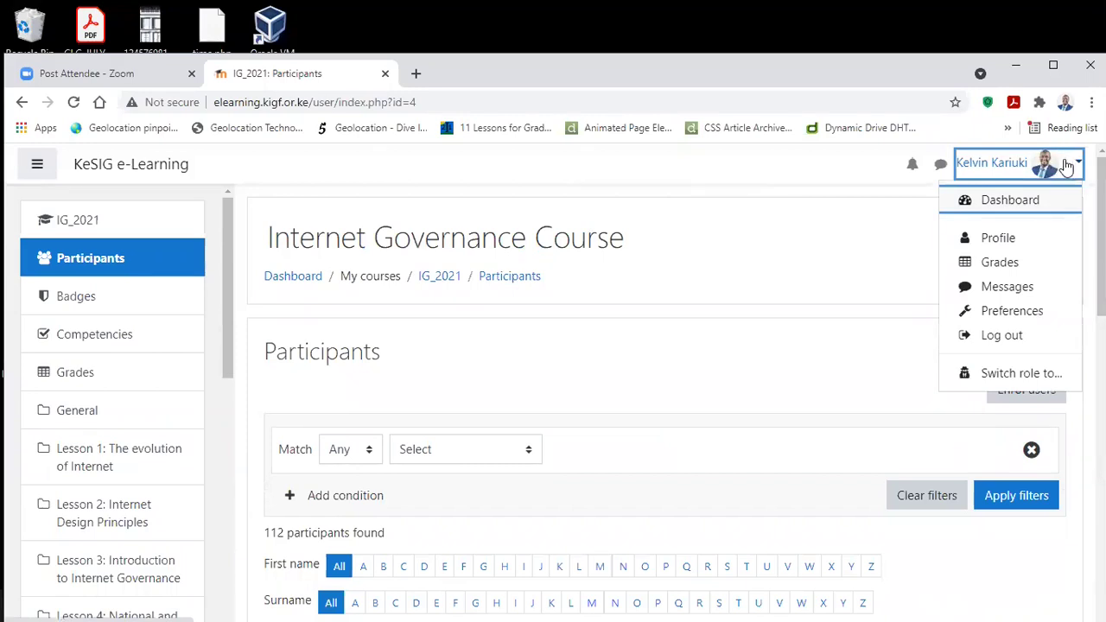
Step: Open your own profile from the user menu, then go to Edit profile
{"action": "left_click", "coordinate": [993, 242]}
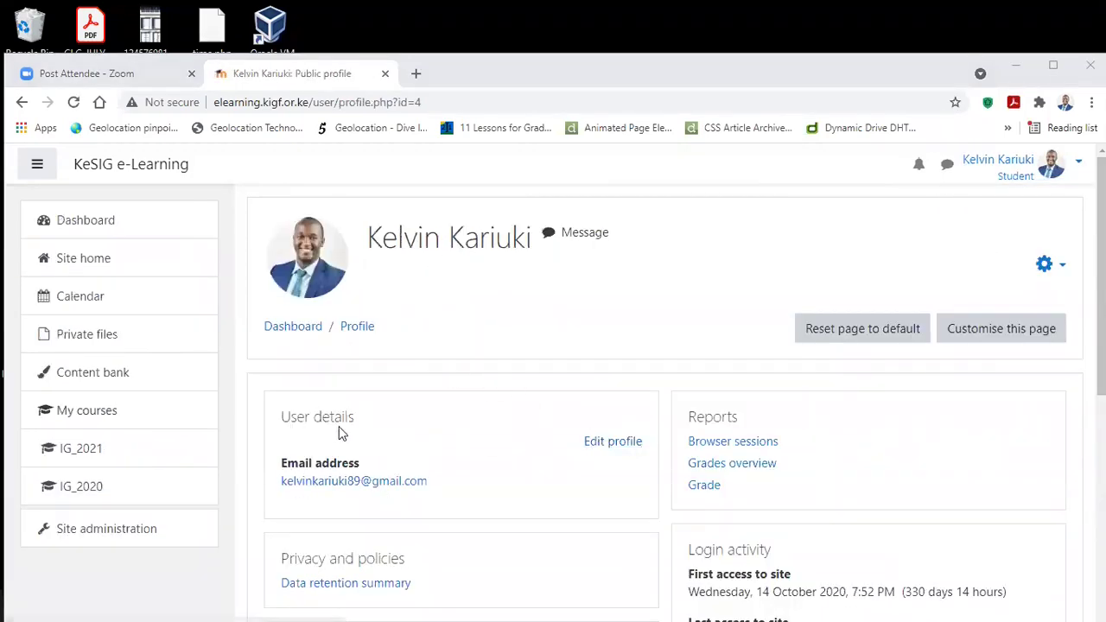
{"action": "left_click", "coordinate": [629, 449]}
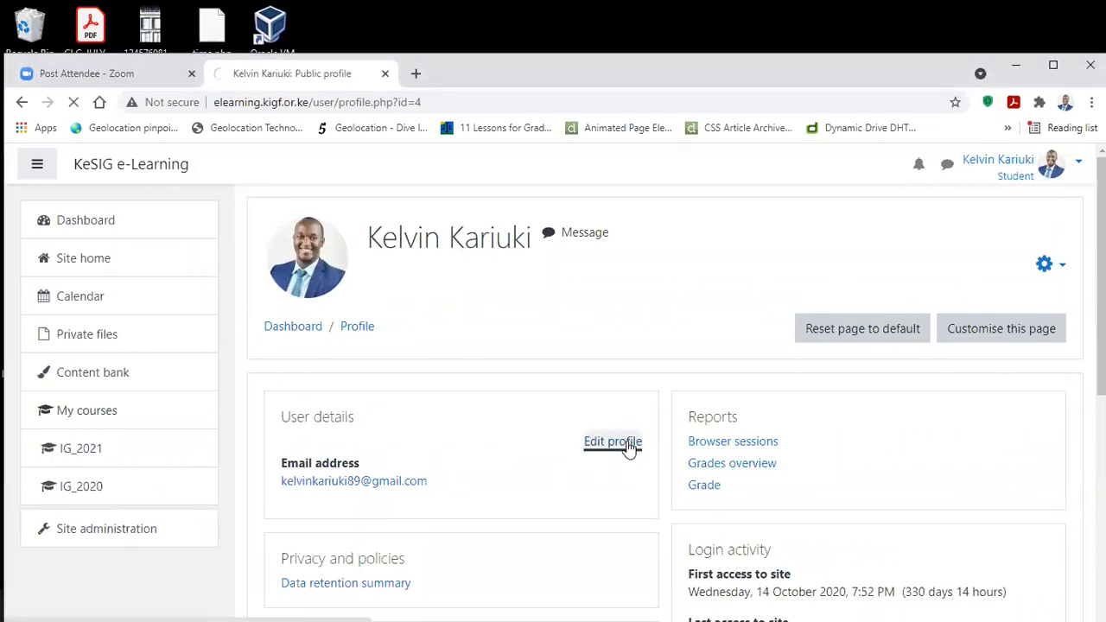
Step: Scroll the Edit profile form to User picture and start adding a new picture file
{"action": "scroll", "coordinate": [613, 414], "scroll_direction": "down", "scroll_amount": 10}
{"action": "scroll", "coordinate": [609, 356], "scroll_direction": "down", "scroll_amount": 10}
{"action": "scroll", "coordinate": [411, 295], "scroll_direction": "up", "scroll_amount": 5}
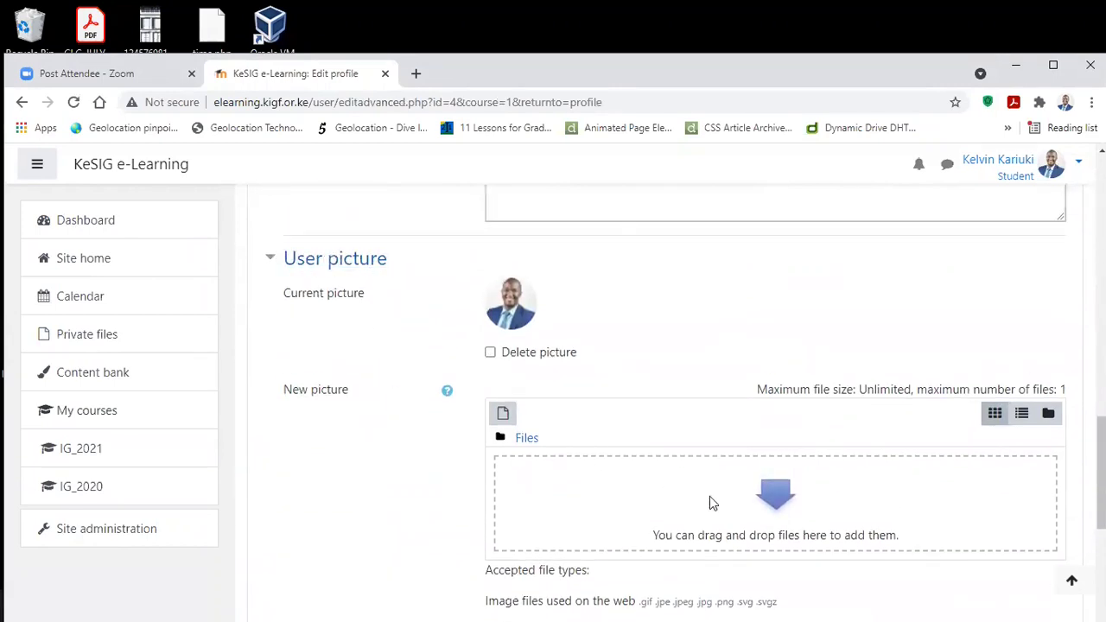
{"action": "scroll", "coordinate": [749, 484], "scroll_direction": "down", "scroll_amount": 2}
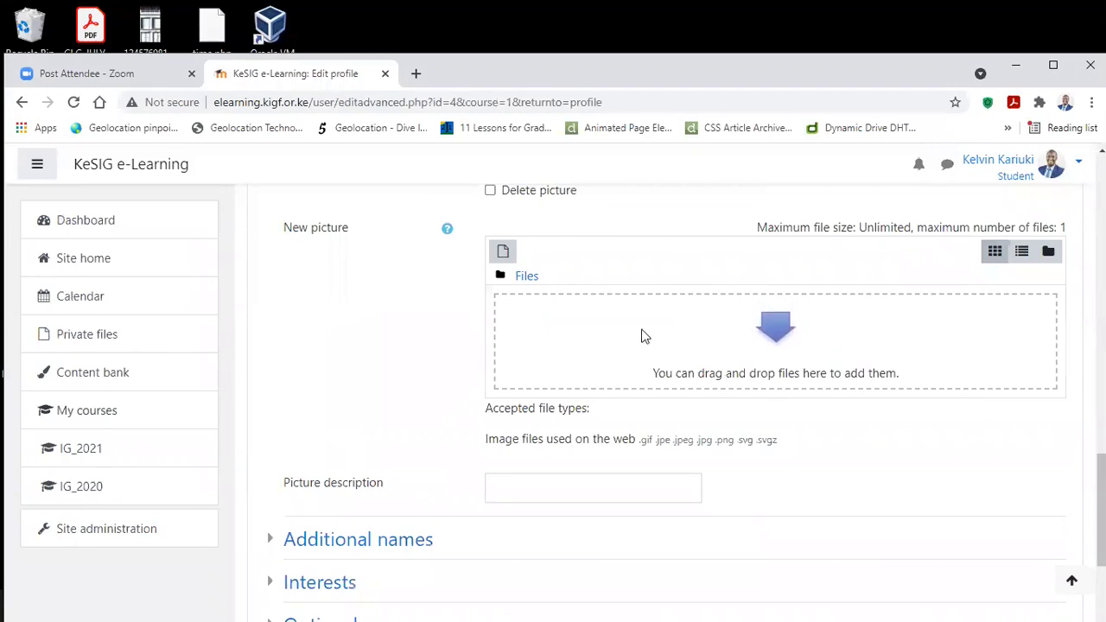
{"action": "left_click", "coordinate": [500, 251]}
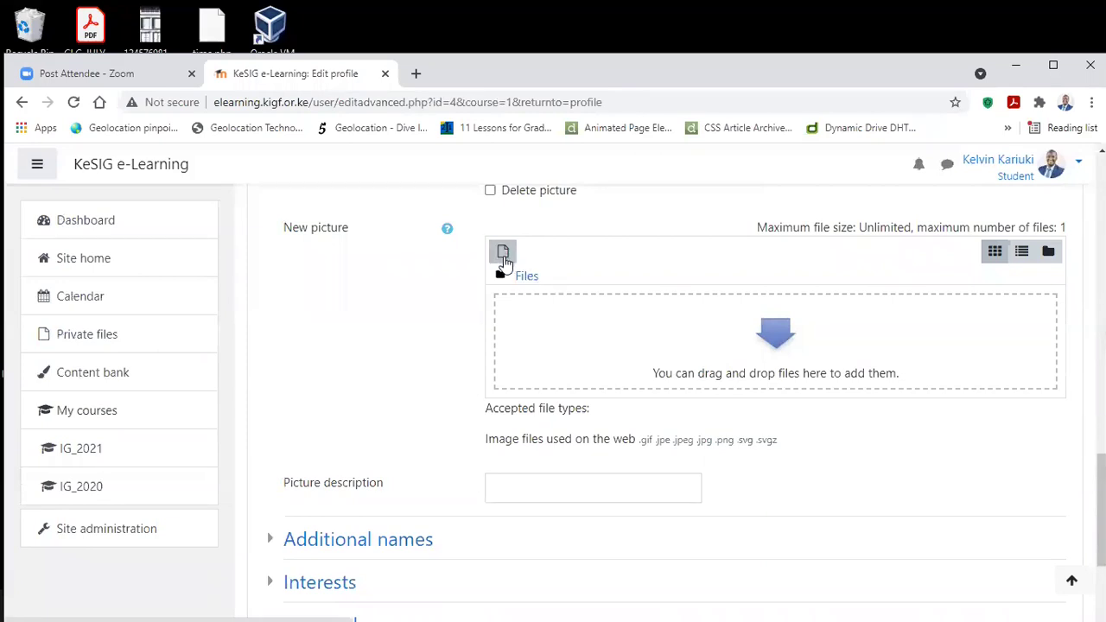
Step: Upload Karis.jpg from Desktop\Profile as the new picture and click Update profile
{"action": "left_click", "coordinate": [505, 252]}
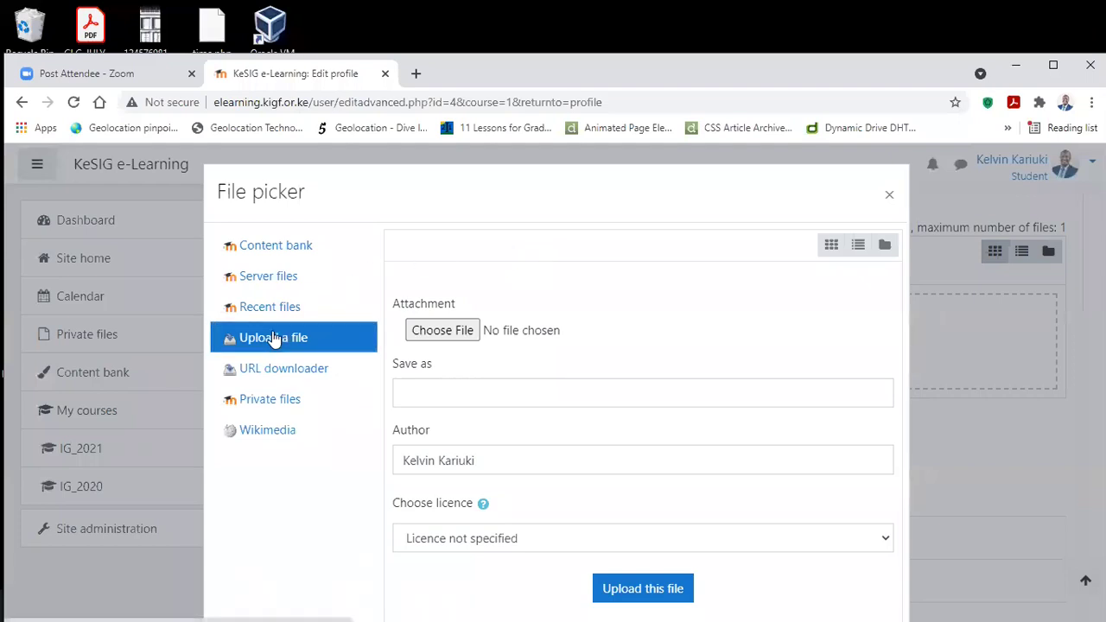
{"action": "left_click", "coordinate": [457, 333]}
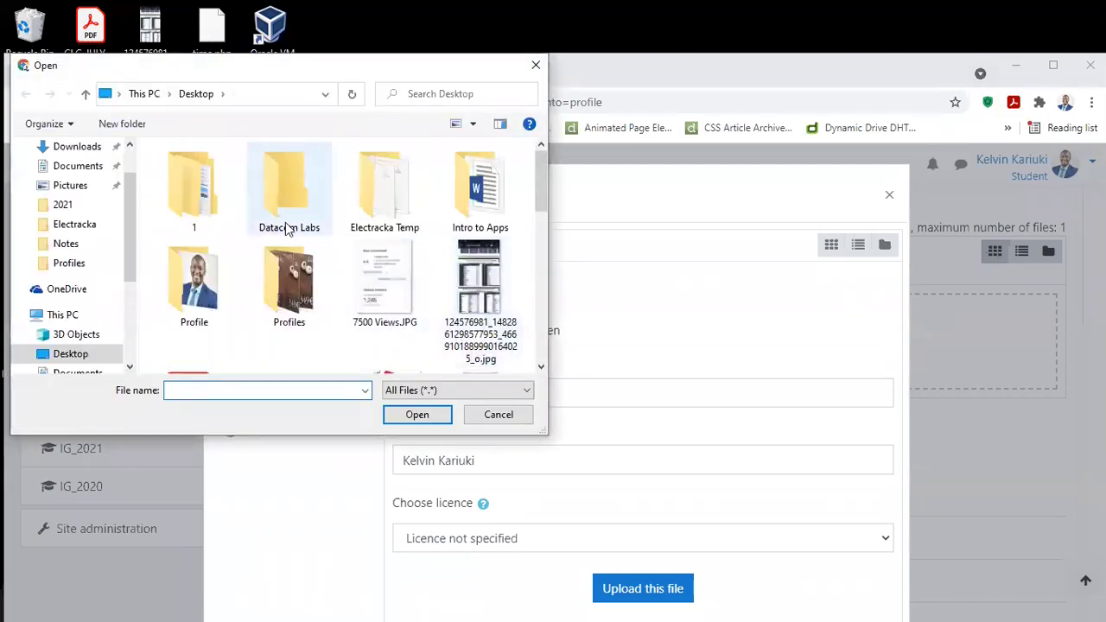
{"action": "left_click", "coordinate": [212, 289]}
{"action": "double_click", "coordinate": [212, 289]}
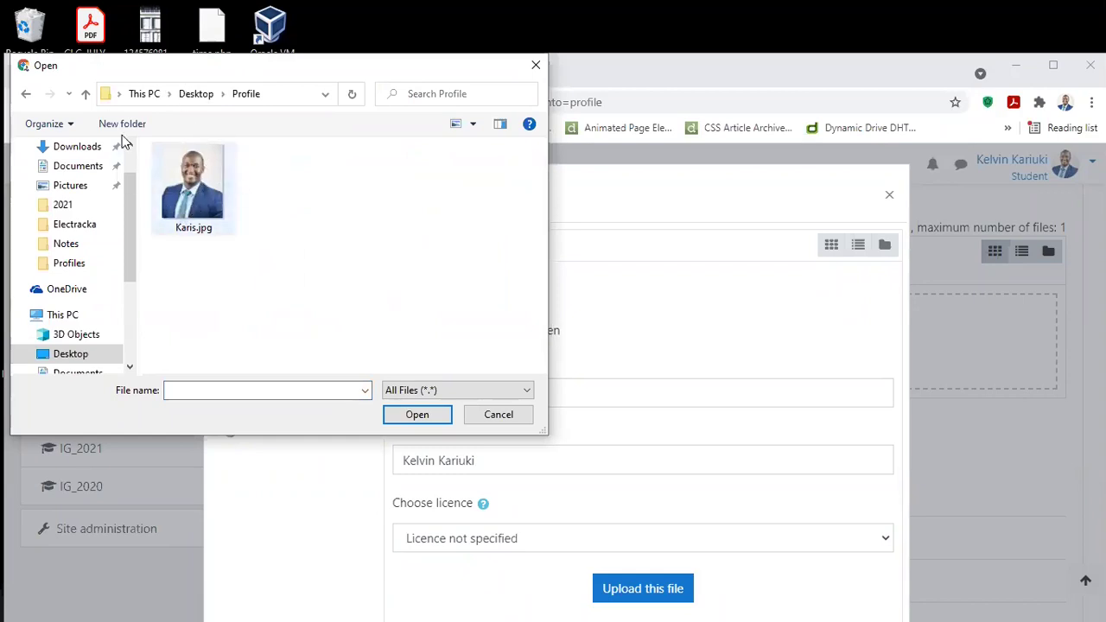
{"action": "double_click", "coordinate": [176, 178]}
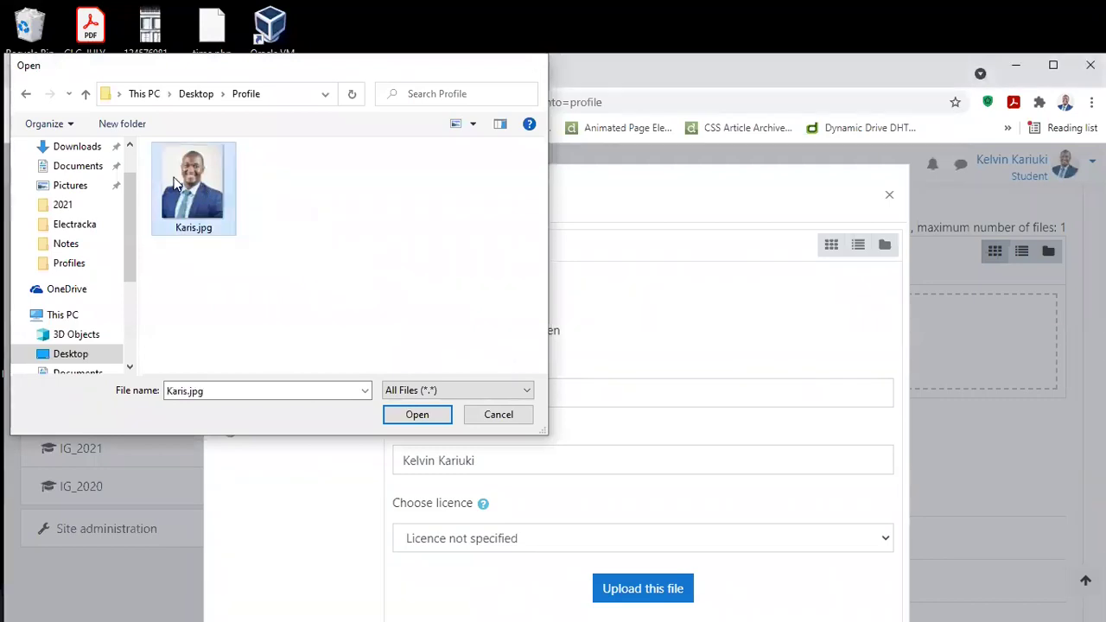
{"action": "left_click", "coordinate": [642, 587]}
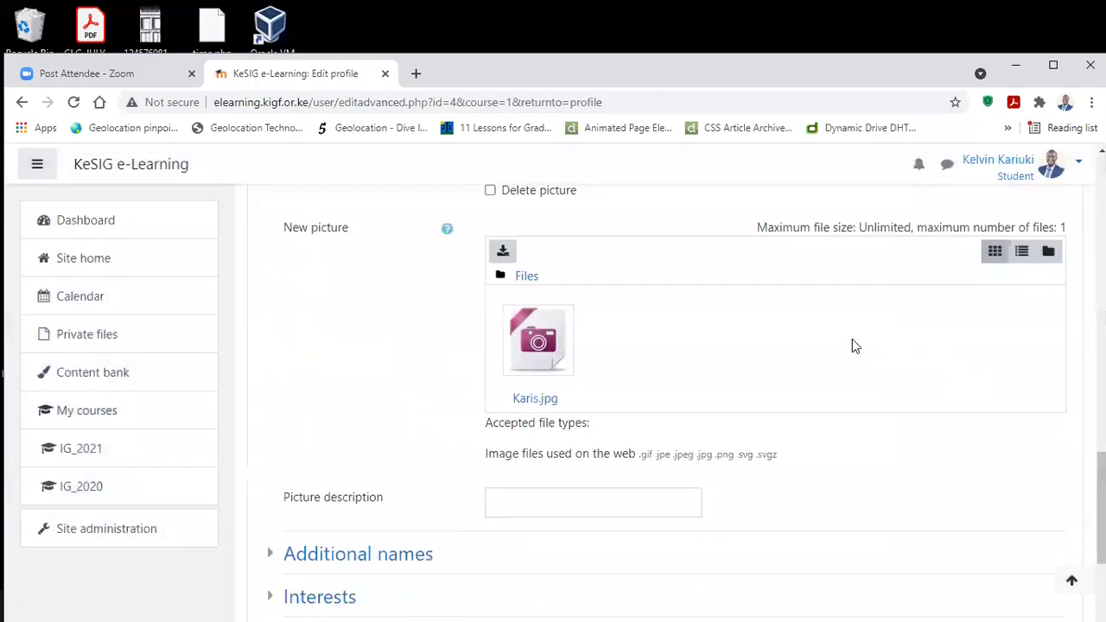
{"action": "scroll", "coordinate": [489, 323], "scroll_direction": "down", "scroll_amount": 3}
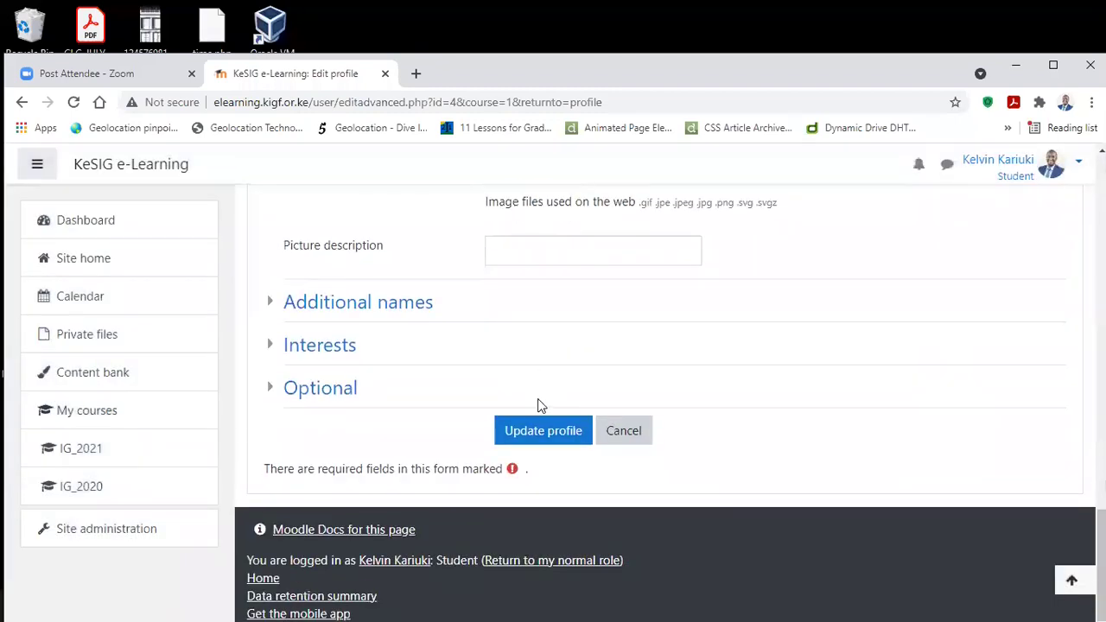
{"action": "left_click", "coordinate": [568, 437]}
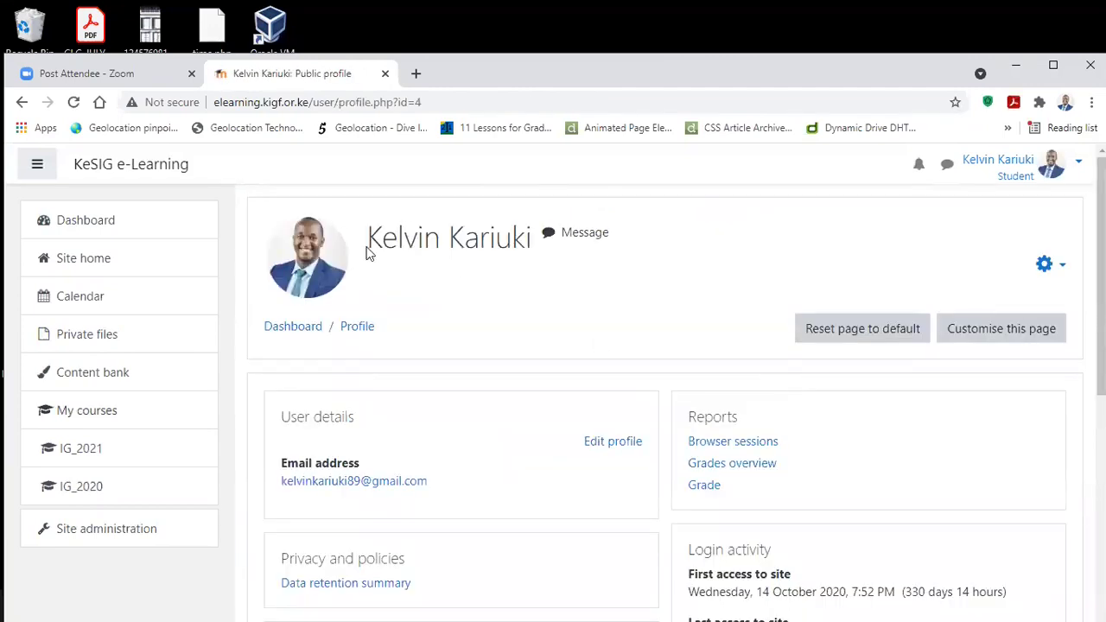
Step: Open the IG_2021 course page from the navigation drawer and scroll through Lesson 1's activities
{"action": "left_click", "coordinate": [121, 451]}
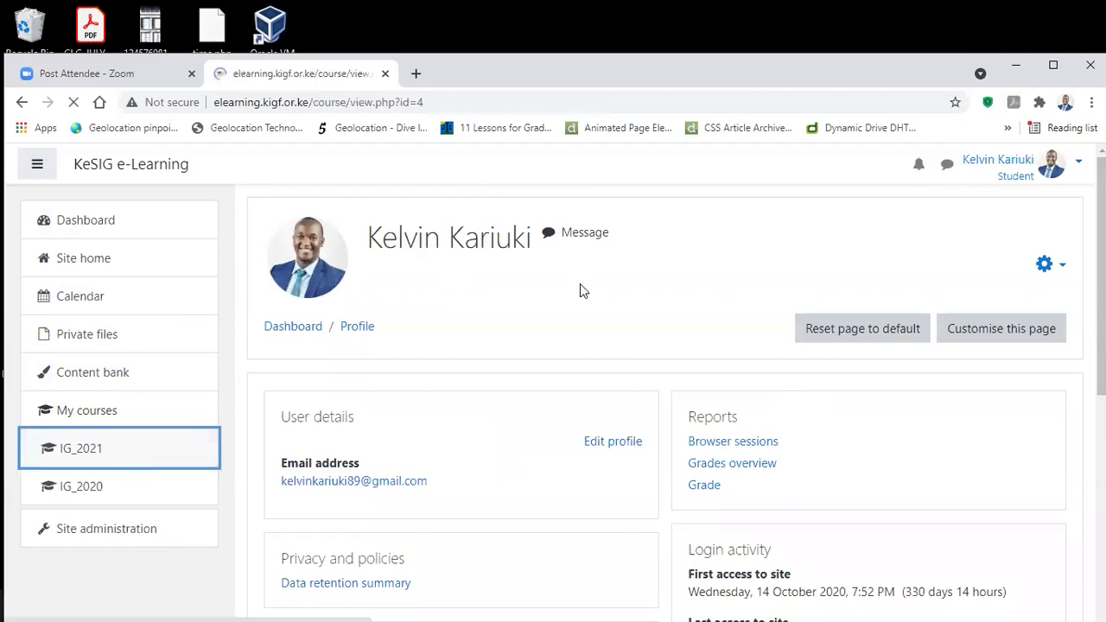
{"action": "scroll", "coordinate": [580, 287], "scroll_direction": "down", "scroll_amount": 1}
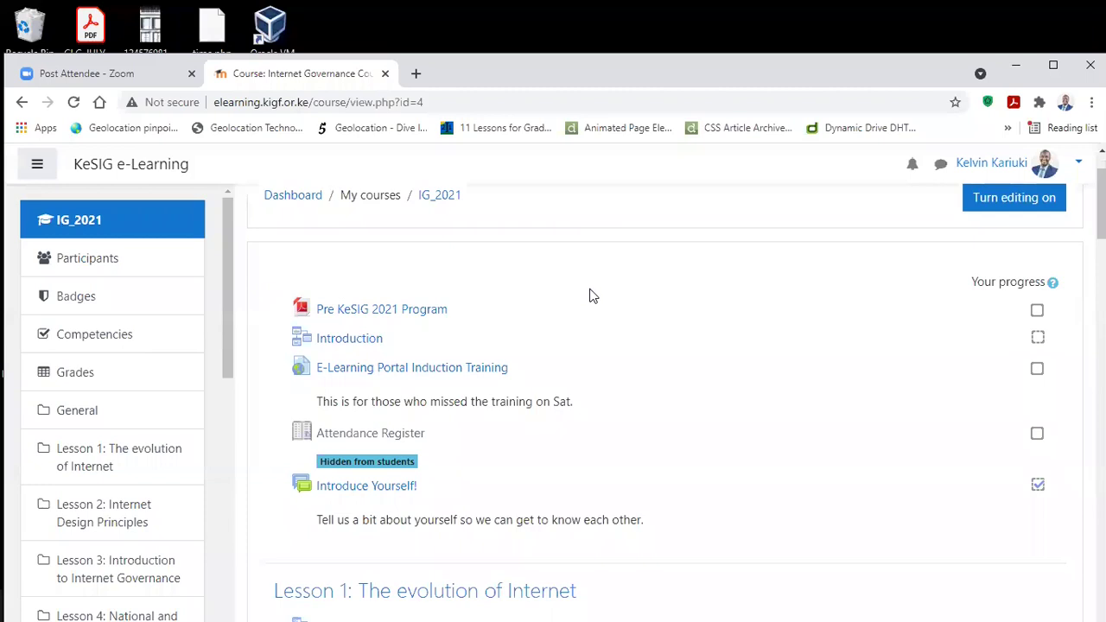
{"action": "scroll", "coordinate": [628, 332], "scroll_direction": "down", "scroll_amount": 1}
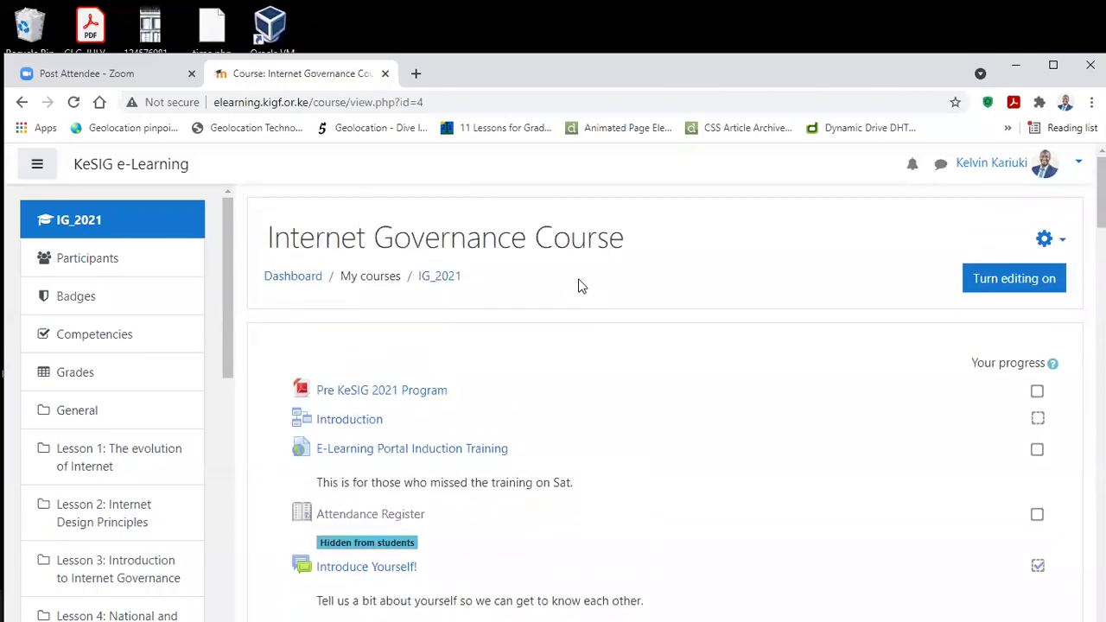
{"action": "scroll", "coordinate": [579, 288], "scroll_direction": "down", "scroll_amount": 3}
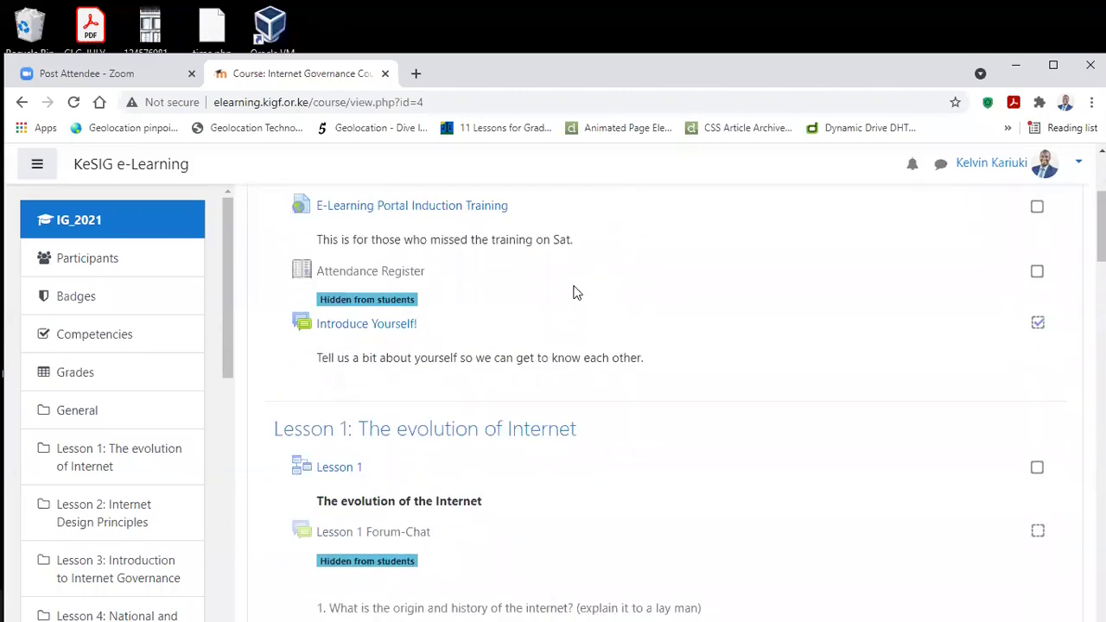
{"action": "scroll", "coordinate": [574, 291], "scroll_direction": "up", "scroll_amount": 2}
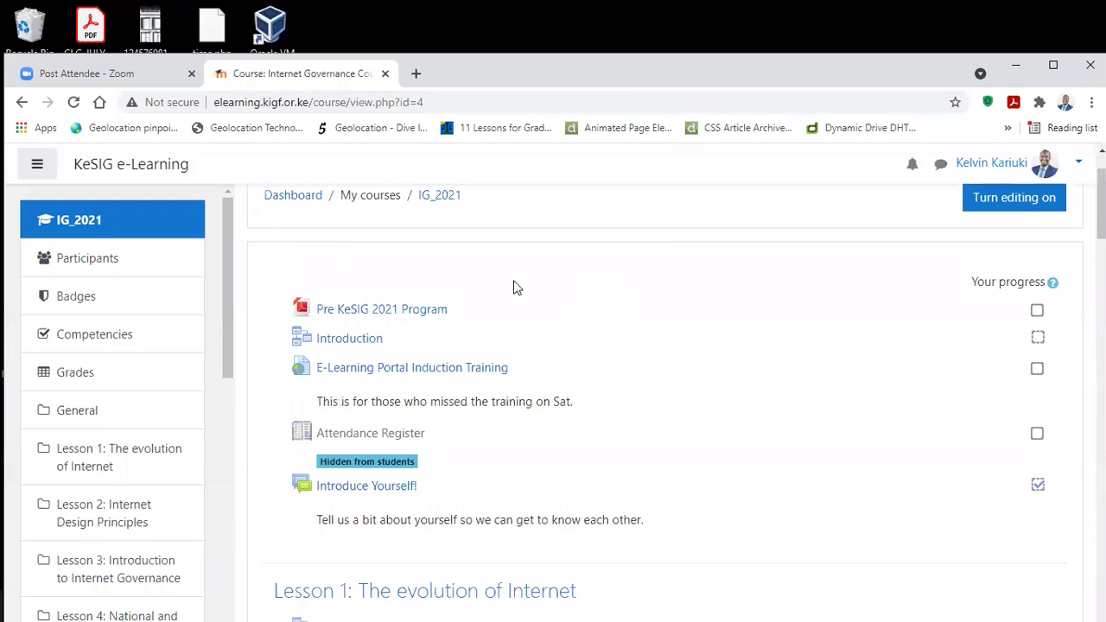
Step: Outline the opening activities and underline Pre KeSIG 2021 Program, Introduction and E-Learning Portal Induction Training
{"action": "mouse_move", "coordinate": [254, 249]}
{"action": "left_mouse_down"}
{"action": "mouse_move", "coordinate": [426, 330]}
{"action": "mouse_move", "coordinate": [829, 422]}
{"action": "mouse_move", "coordinate": [1066, 499]}
{"action": "mouse_move", "coordinate": [1087, 540]}
{"action": "left_mouse_up"}
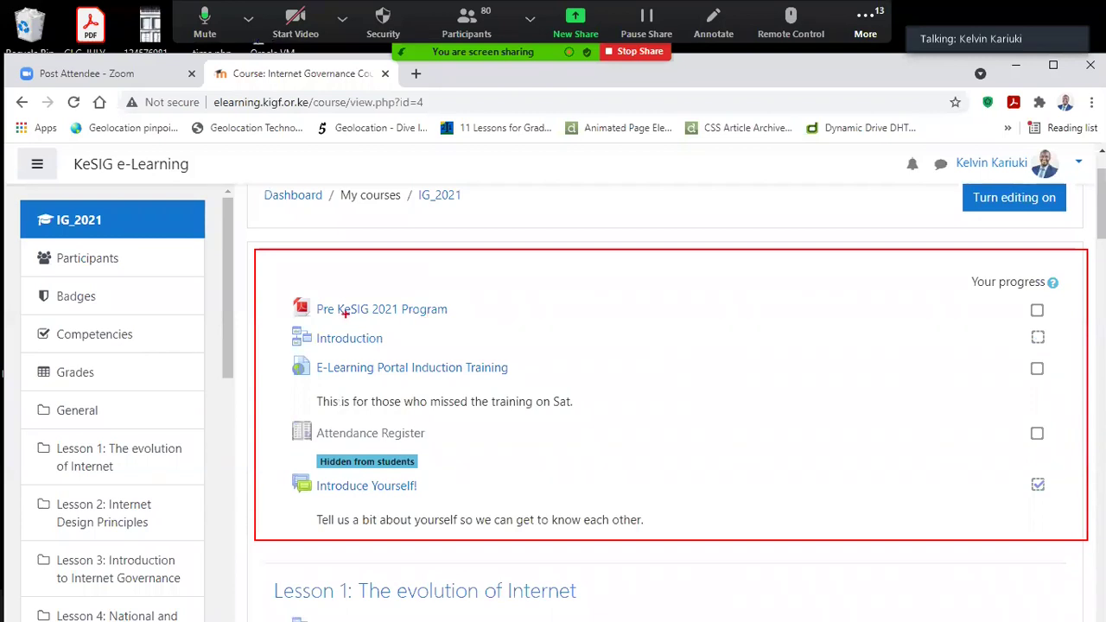
{"action": "left_click_drag", "start_coordinate": [322, 313], "coordinate": [444, 316]}
{"action": "left_click_drag", "start_coordinate": [316, 345], "coordinate": [382, 345]}
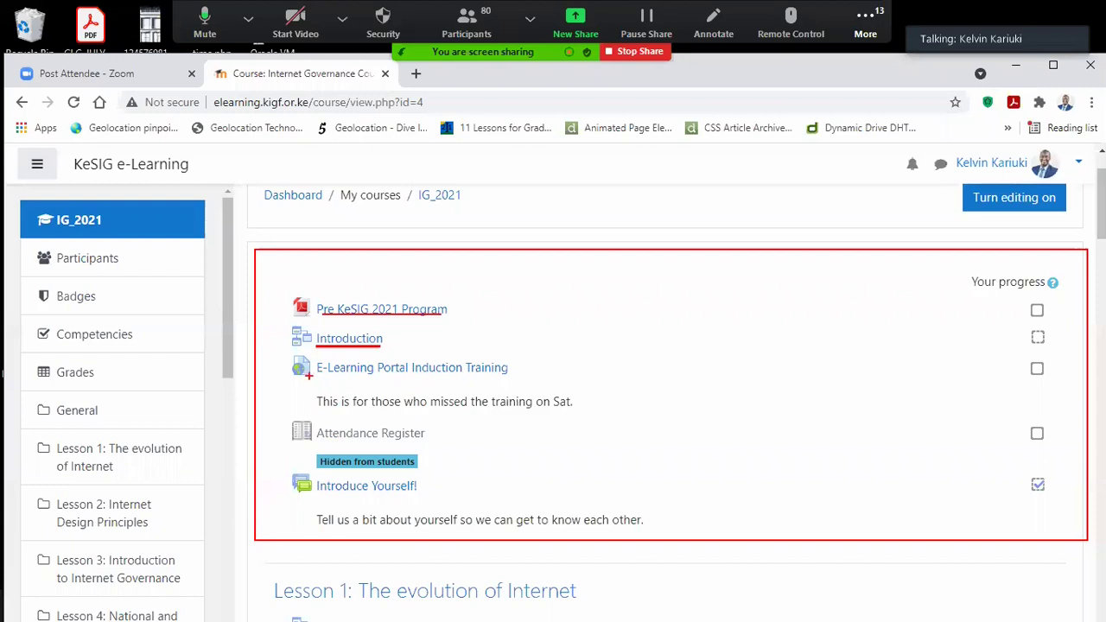
{"action": "left_click_drag", "start_coordinate": [319, 375], "coordinate": [496, 377]}
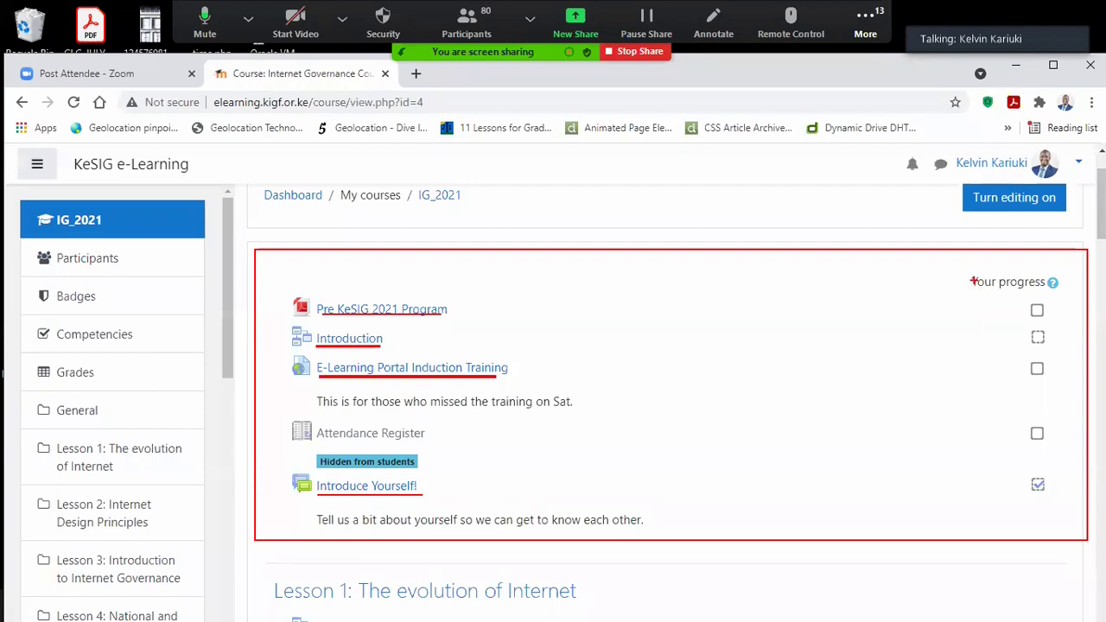
Step: Frame the progress checkboxes, Introduction row and Introduce Yourself! row, then clear all annotations
{"action": "mouse_move", "coordinate": [961, 249]}
{"action": "left_mouse_down"}
{"action": "mouse_move", "coordinate": [1067, 390]}
{"action": "mouse_move", "coordinate": [1080, 506]}
{"action": "mouse_move", "coordinate": [1061, 515]}
{"action": "left_mouse_up"}
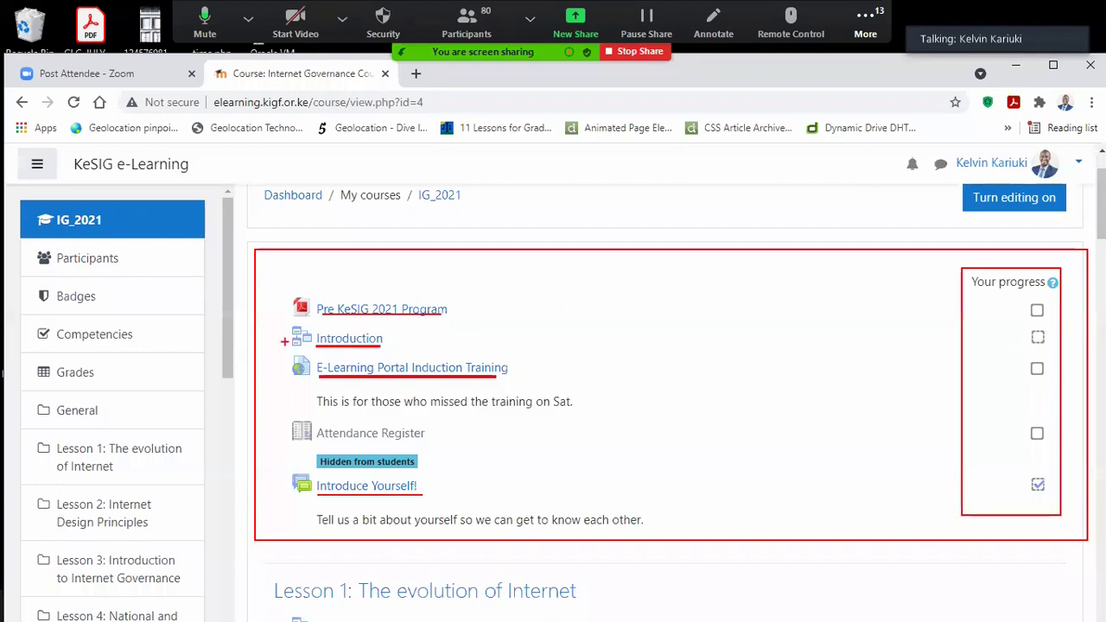
{"action": "mouse_move", "coordinate": [289, 319]}
{"action": "left_mouse_down"}
{"action": "mouse_move", "coordinate": [665, 356]}
{"action": "mouse_move", "coordinate": [1075, 352]}
{"action": "mouse_move", "coordinate": [1061, 350]}
{"action": "left_mouse_up"}
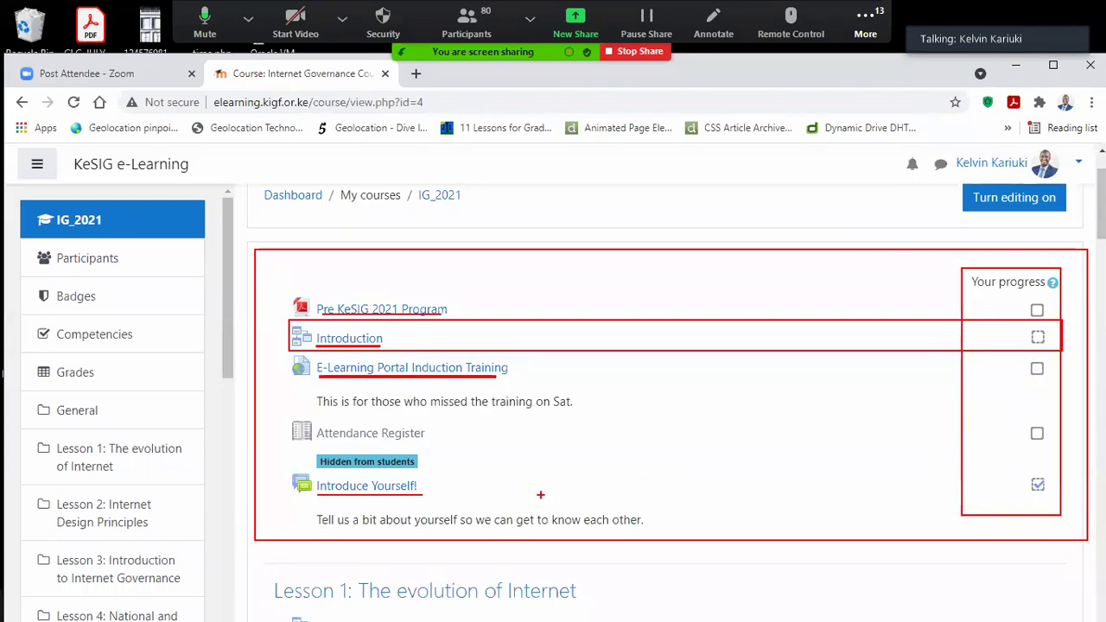
{"action": "mouse_move", "coordinate": [273, 467]}
{"action": "left_mouse_down"}
{"action": "mouse_move", "coordinate": [452, 511]}
{"action": "mouse_move", "coordinate": [917, 537]}
{"action": "mouse_move", "coordinate": [1065, 530]}
{"action": "mouse_move", "coordinate": [1069, 512]}
{"action": "mouse_move", "coordinate": [1060, 515]}
{"action": "left_mouse_up"}
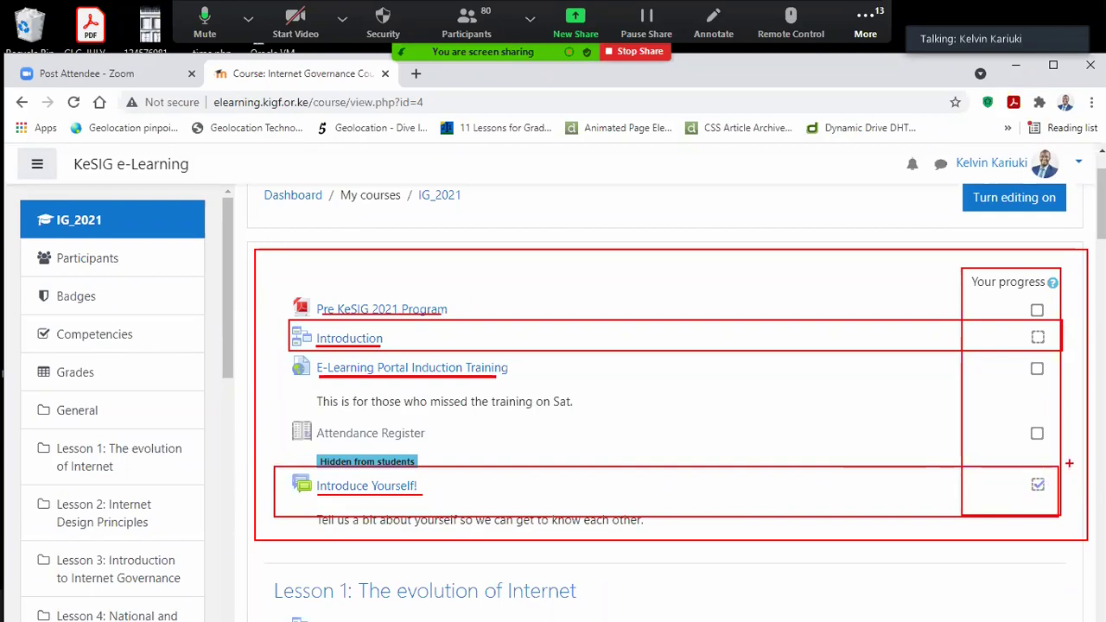
{"action": "key", "text": "alt+s"}
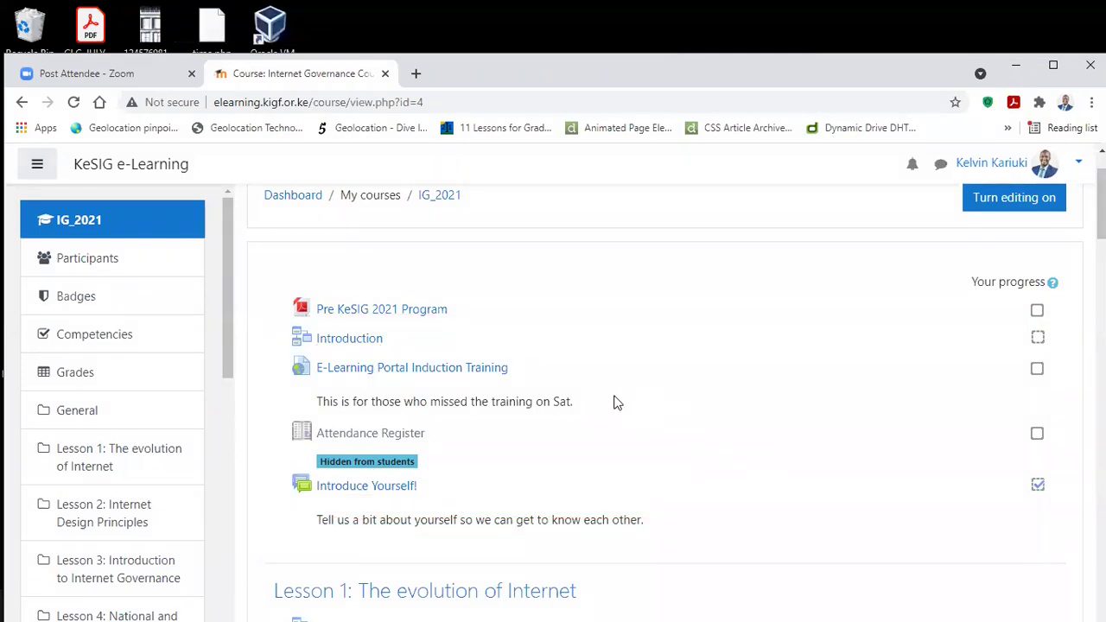
{"action": "scroll", "coordinate": [618, 406], "scroll_direction": "down", "scroll_amount": 1}
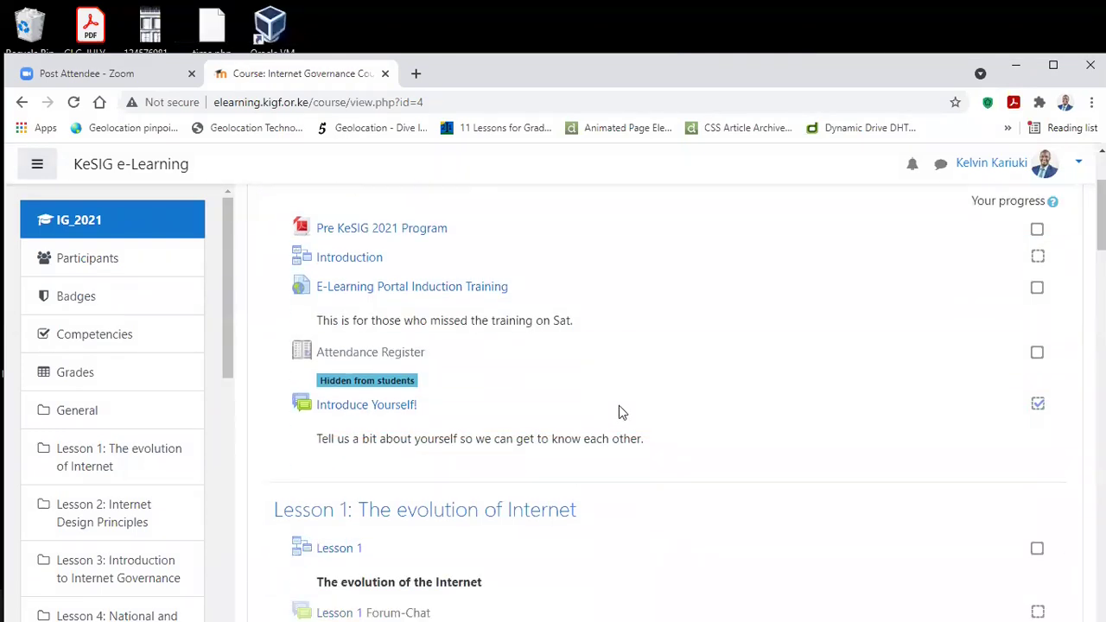
{"action": "scroll", "coordinate": [619, 406], "scroll_direction": "down", "scroll_amount": 2}
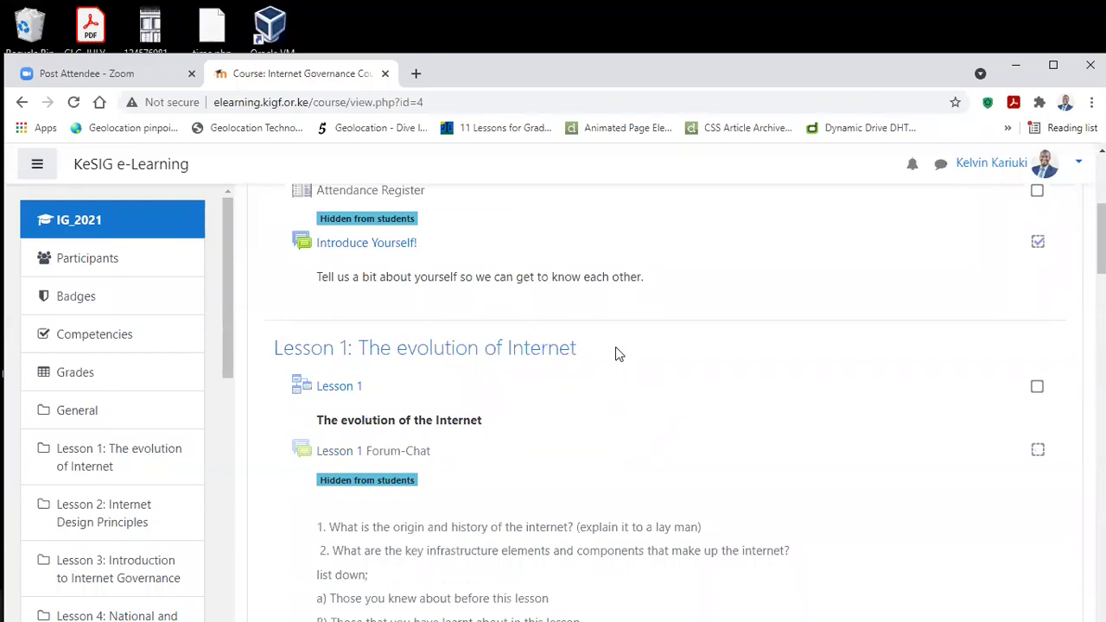
{"action": "scroll", "coordinate": [615, 347], "scroll_direction": "down", "scroll_amount": 1}
{"action": "scroll", "coordinate": [615, 346], "scroll_direction": "up", "scroll_amount": 2}
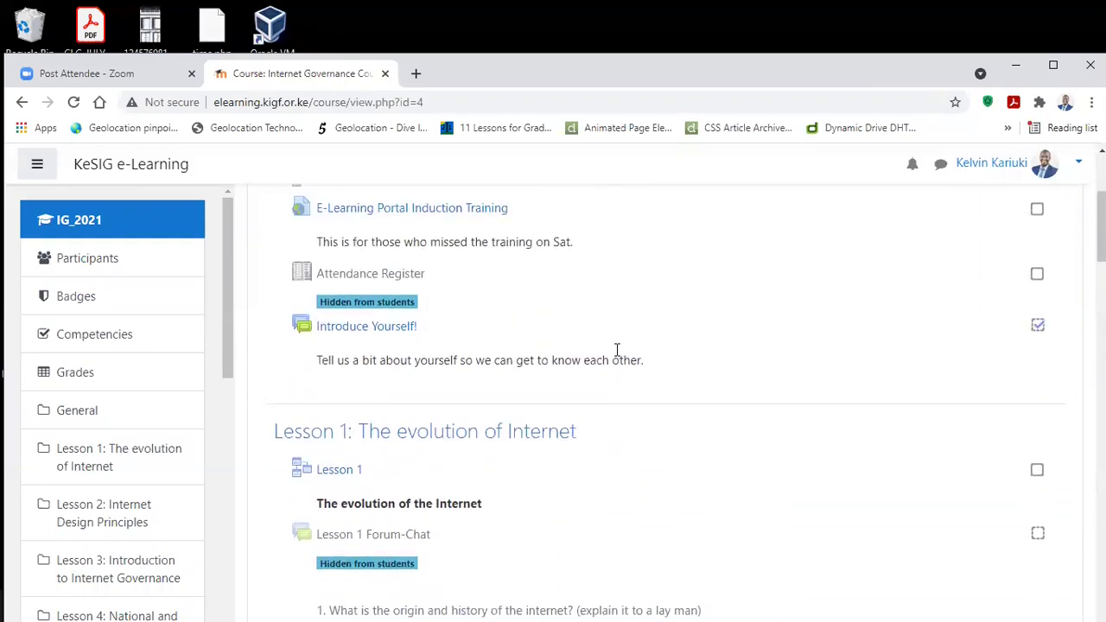
{"action": "scroll", "coordinate": [615, 348], "scroll_direction": "up", "scroll_amount": 1}
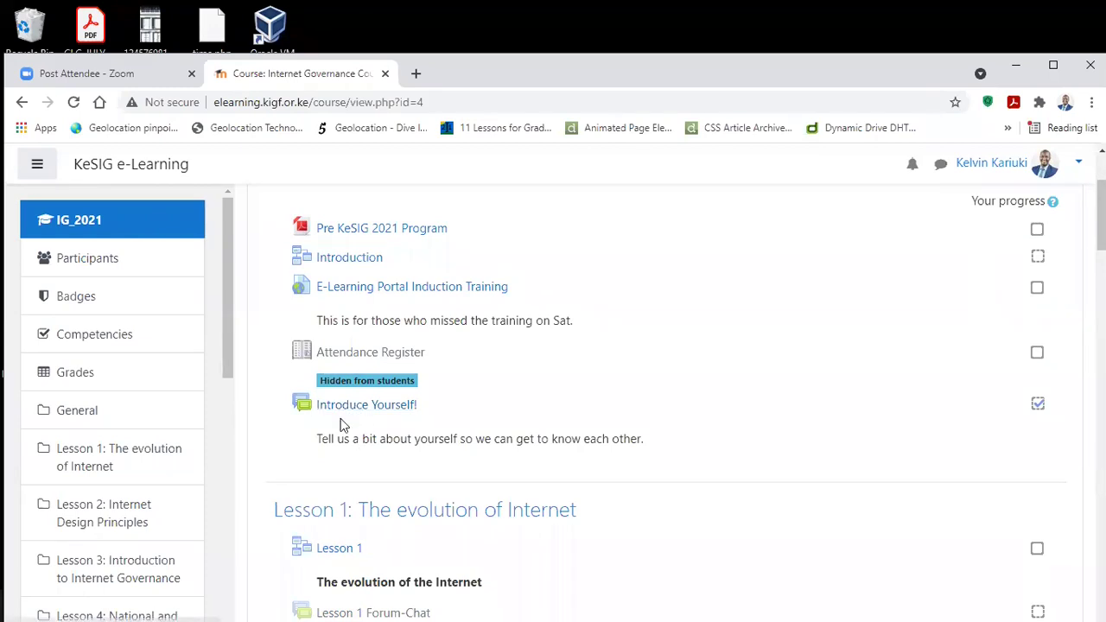
Step: Open the Introduce Yourself! forum and click Reply under its opening post
{"action": "left_click", "coordinate": [341, 409]}
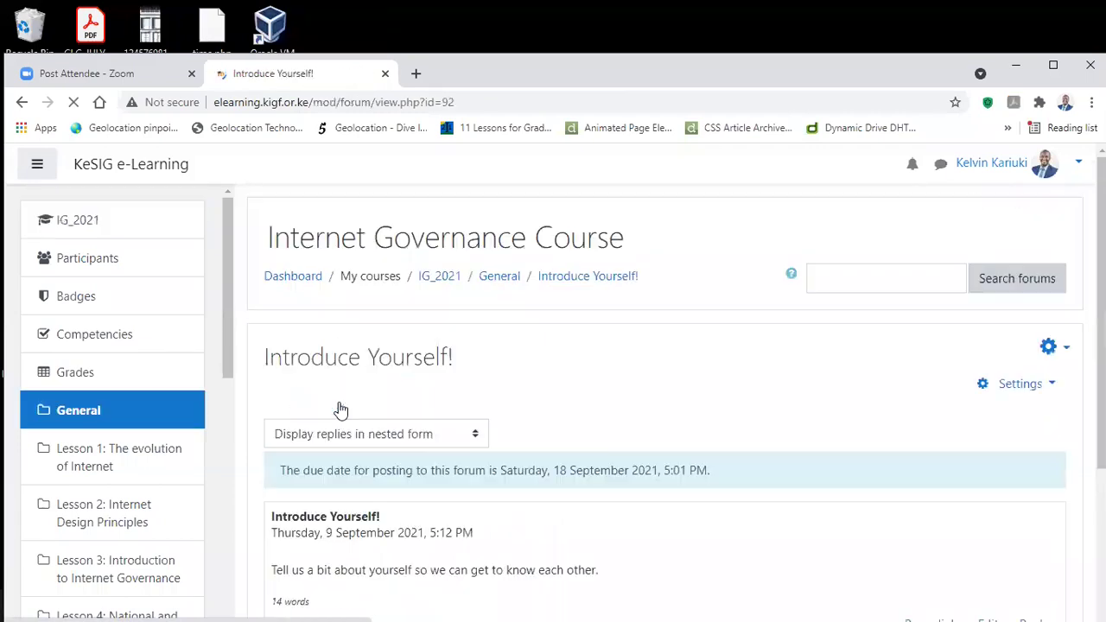
{"action": "scroll", "coordinate": [461, 350], "scroll_direction": "down", "scroll_amount": 3}
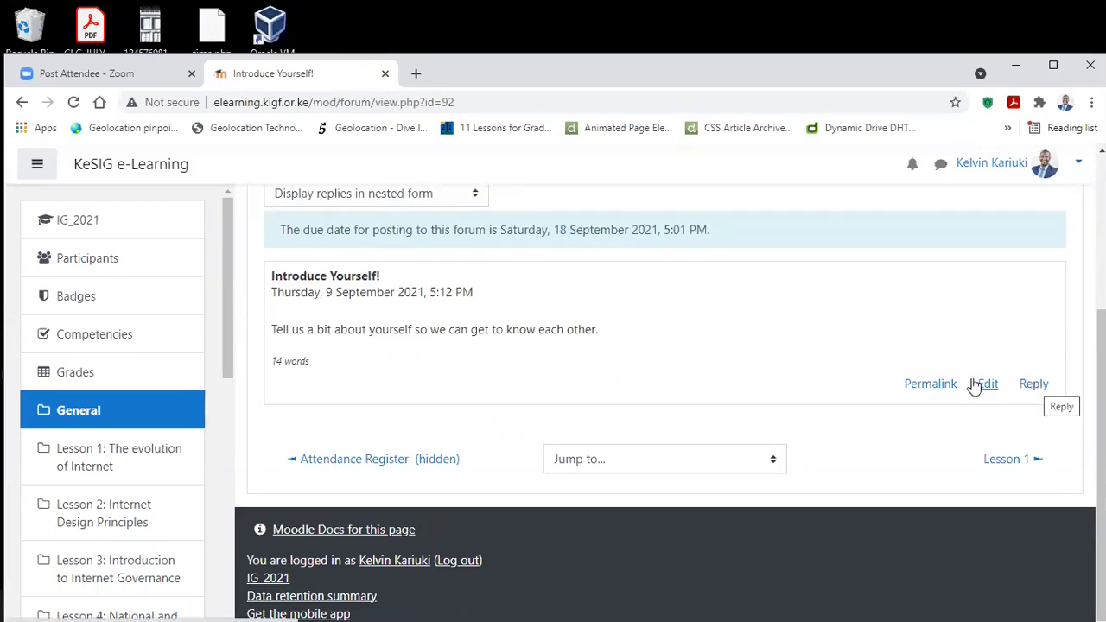
{"action": "left_click", "coordinate": [1032, 385]}
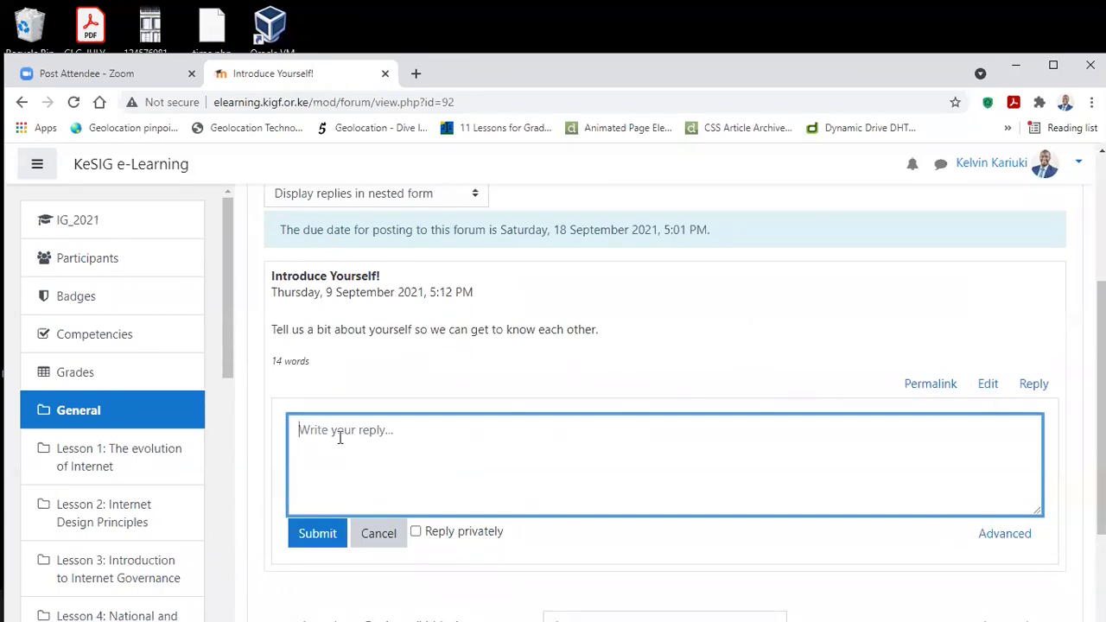
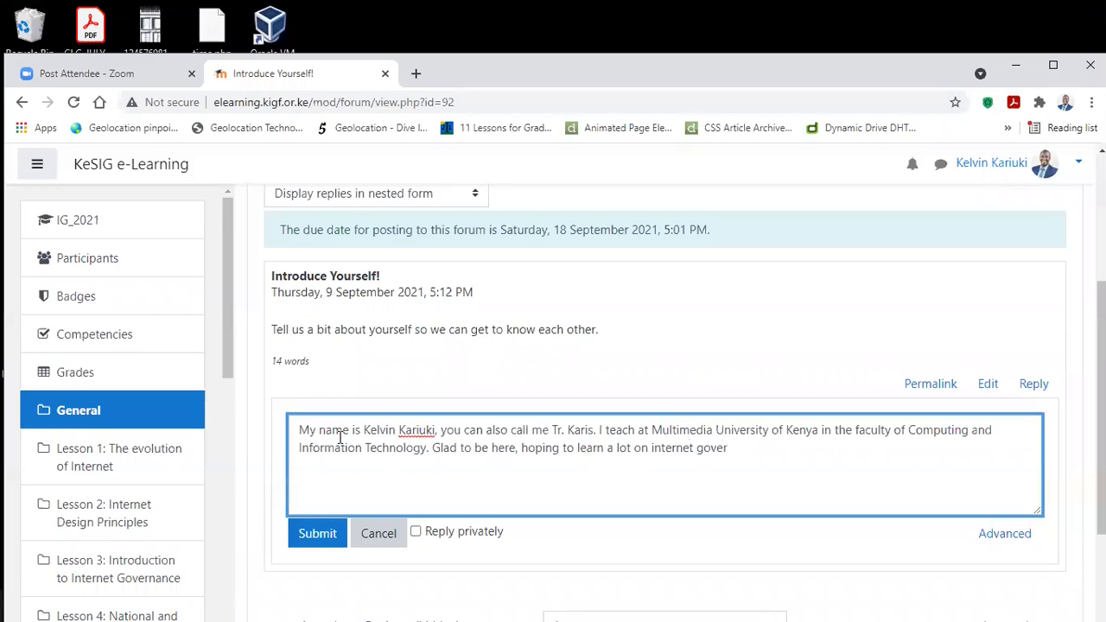
Step: Post a self-introduction as a Computing and Information Technology lecturer hoping to learn internet governance
{"action": "left_click", "coordinate": [309, 539]}
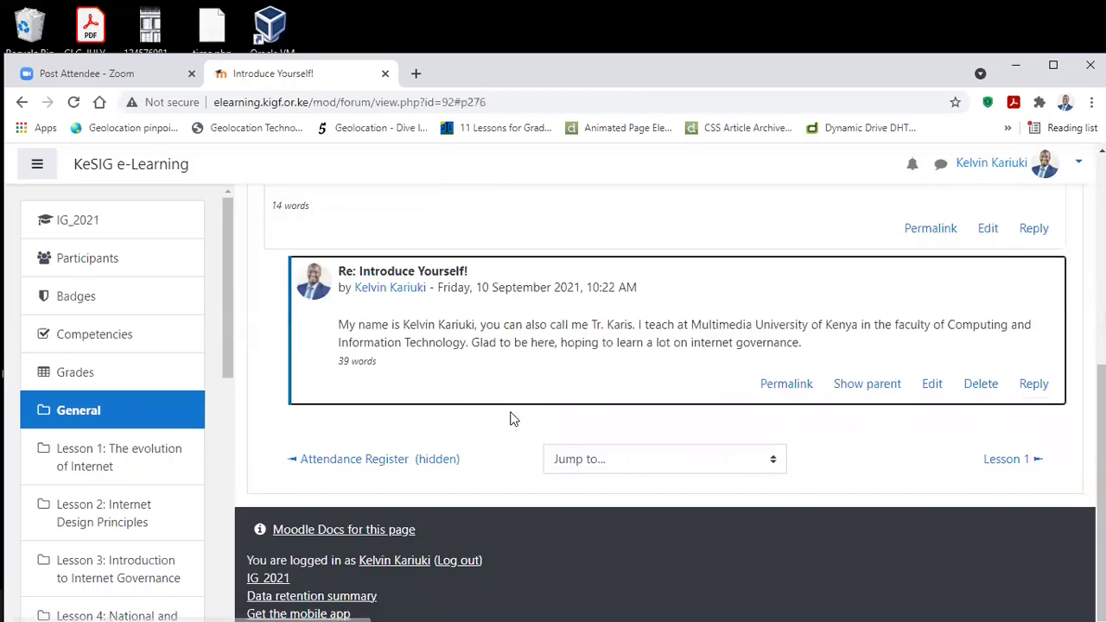
Step: Scroll to check the success message and the 39-word reply dated 10 September 2021
{"action": "scroll", "coordinate": [509, 419], "scroll_direction": "up", "scroll_amount": 2}
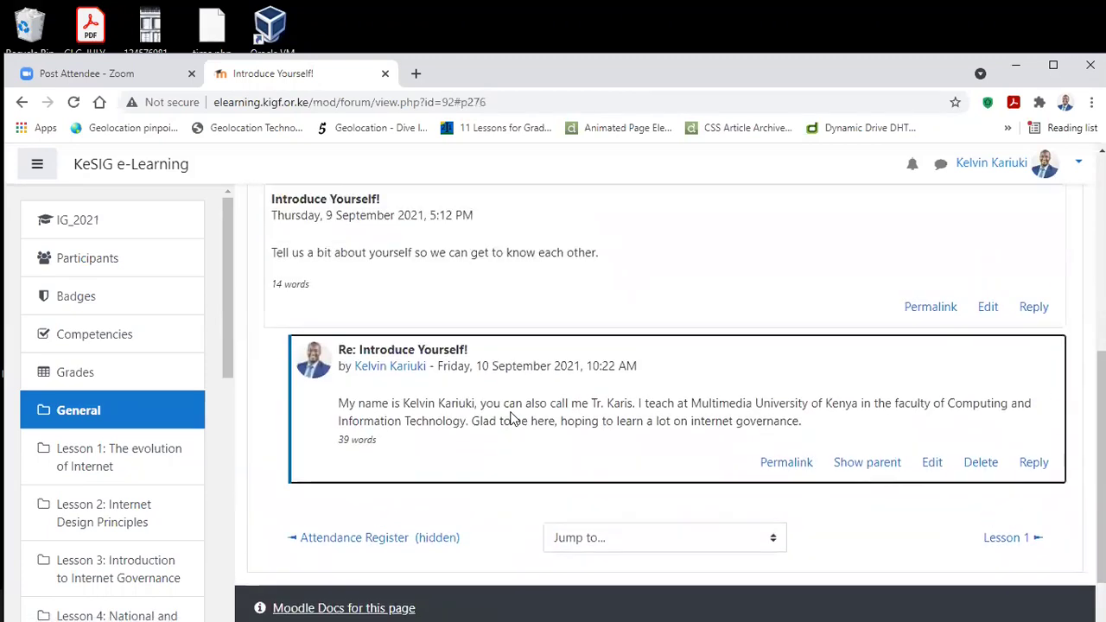
{"action": "scroll", "coordinate": [480, 443], "scroll_direction": "down", "scroll_amount": 1}
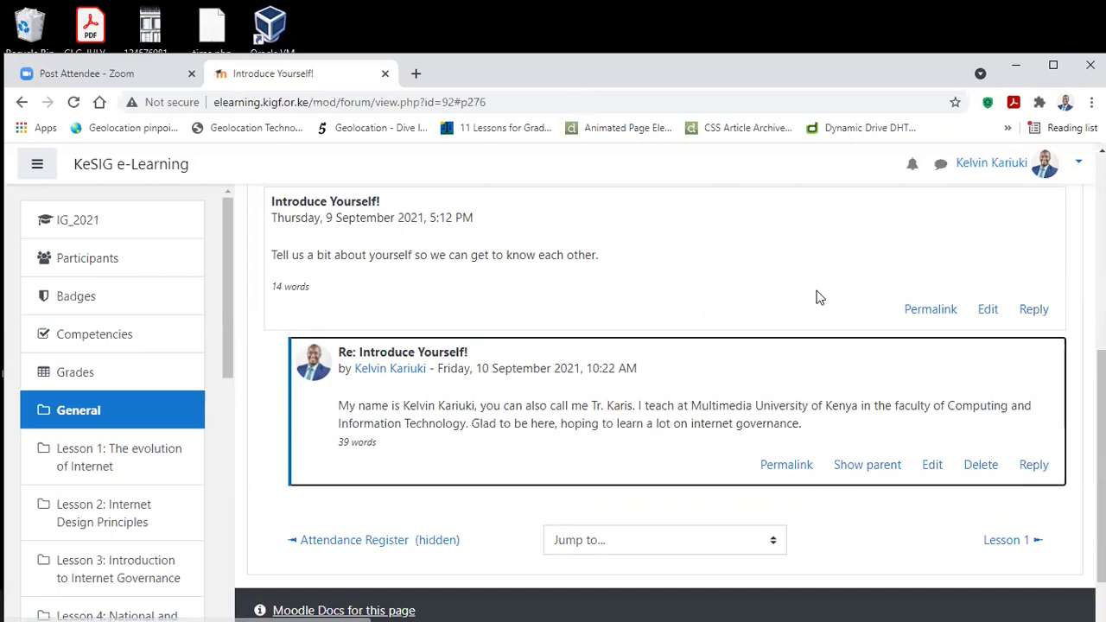
{"action": "scroll", "coordinate": [815, 294], "scroll_direction": "down", "scroll_amount": 2}
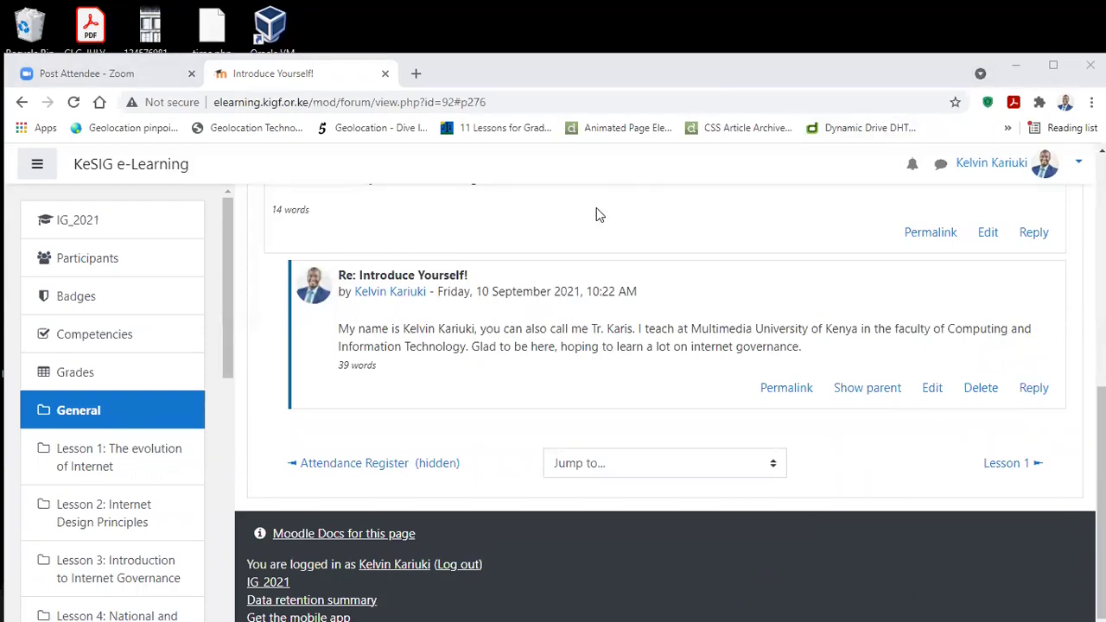
{"action": "scroll", "coordinate": [600, 285], "scroll_direction": "up", "scroll_amount": 4}
{"action": "scroll", "coordinate": [602, 254], "scroll_direction": "down", "scroll_amount": 4}
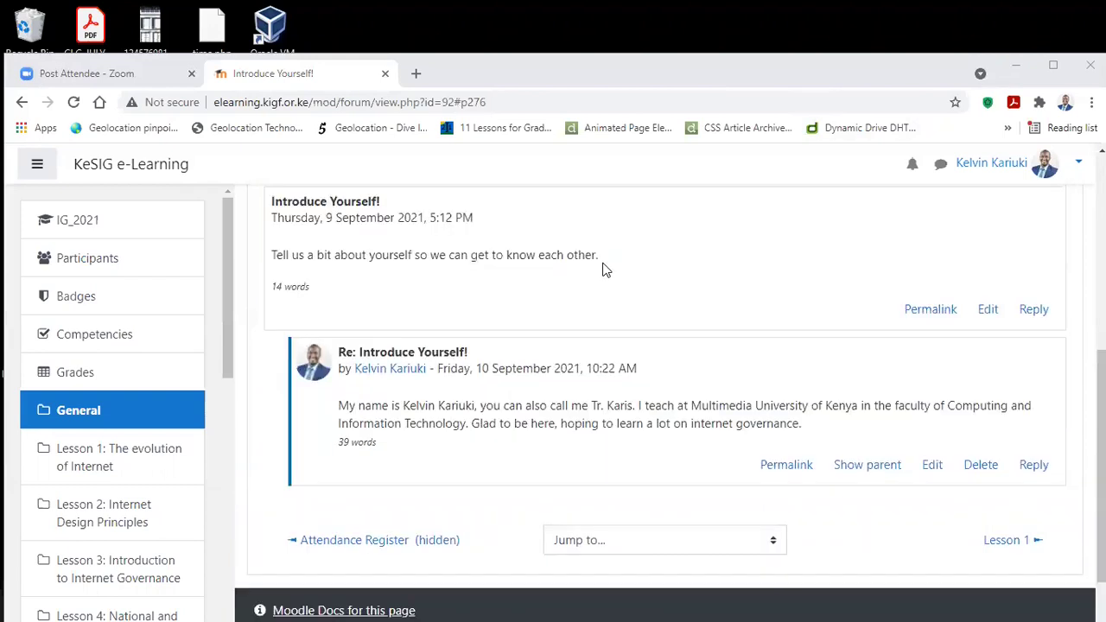
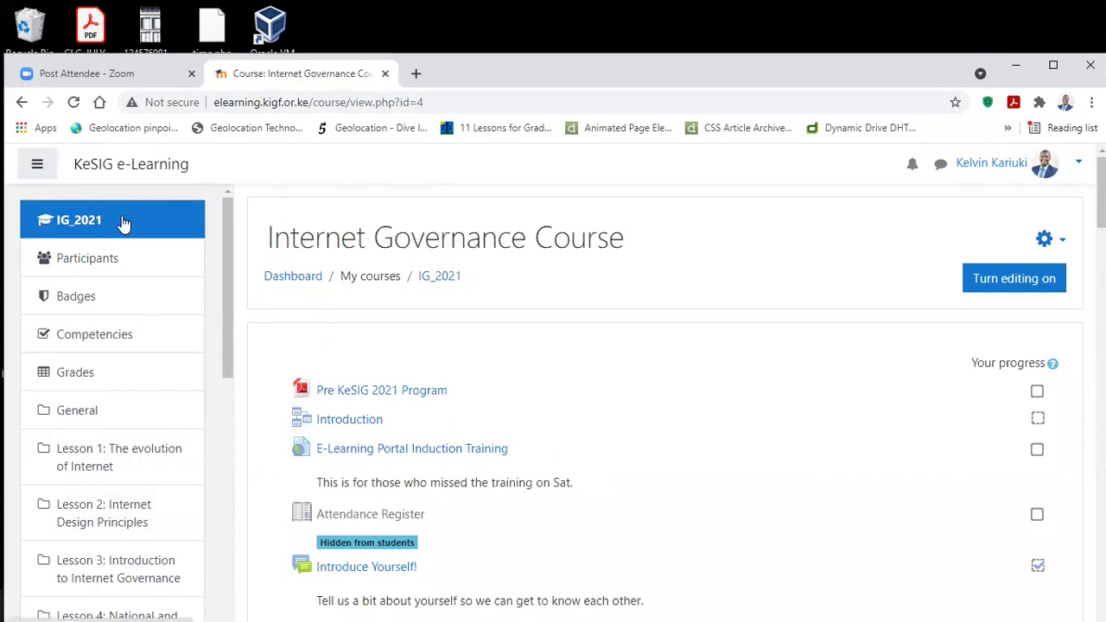
{"action": "scroll", "coordinate": [107, 388], "scroll_direction": "down", "scroll_amount": 5}
{"action": "scroll", "coordinate": [107, 398], "scroll_direction": "down", "scroll_amount": 1}
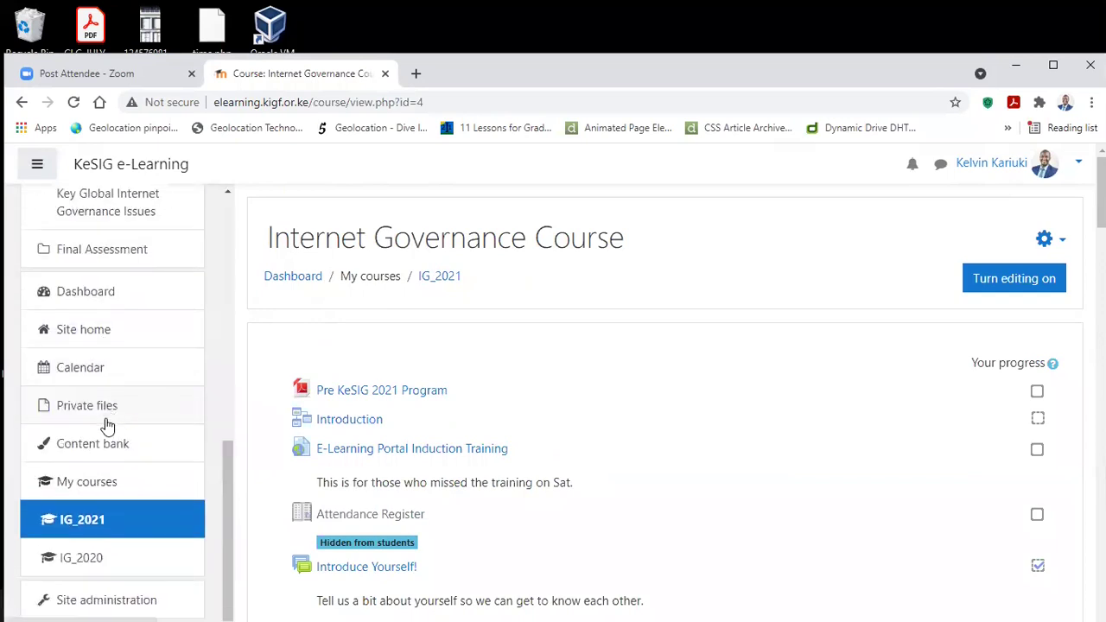
{"action": "left_click", "coordinate": [95, 294]}
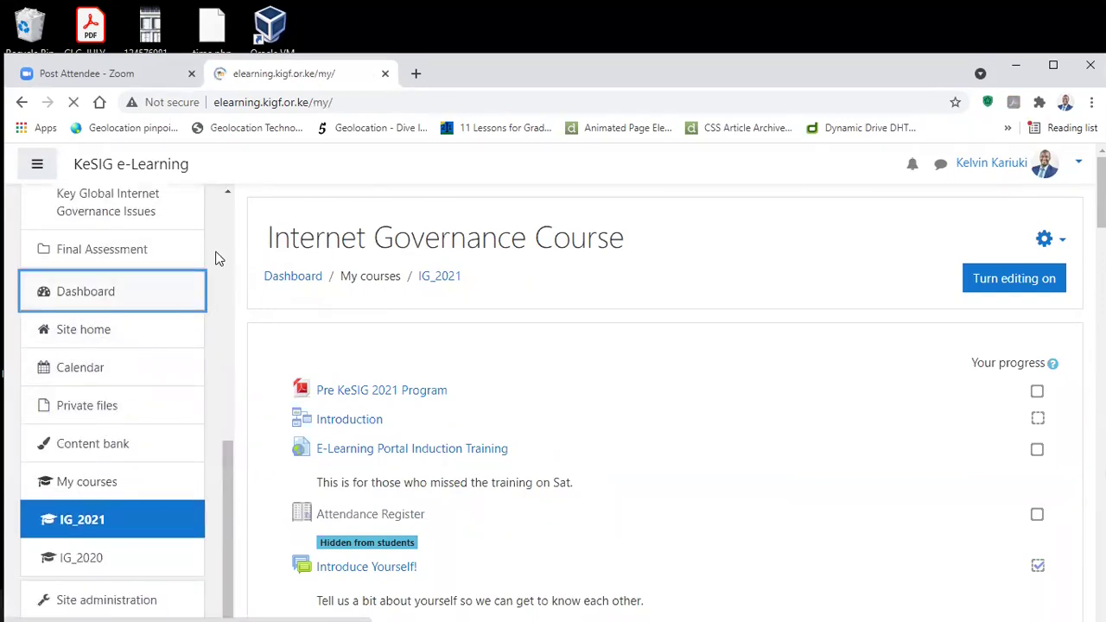
{"action": "left_click", "coordinate": [37, 166]}
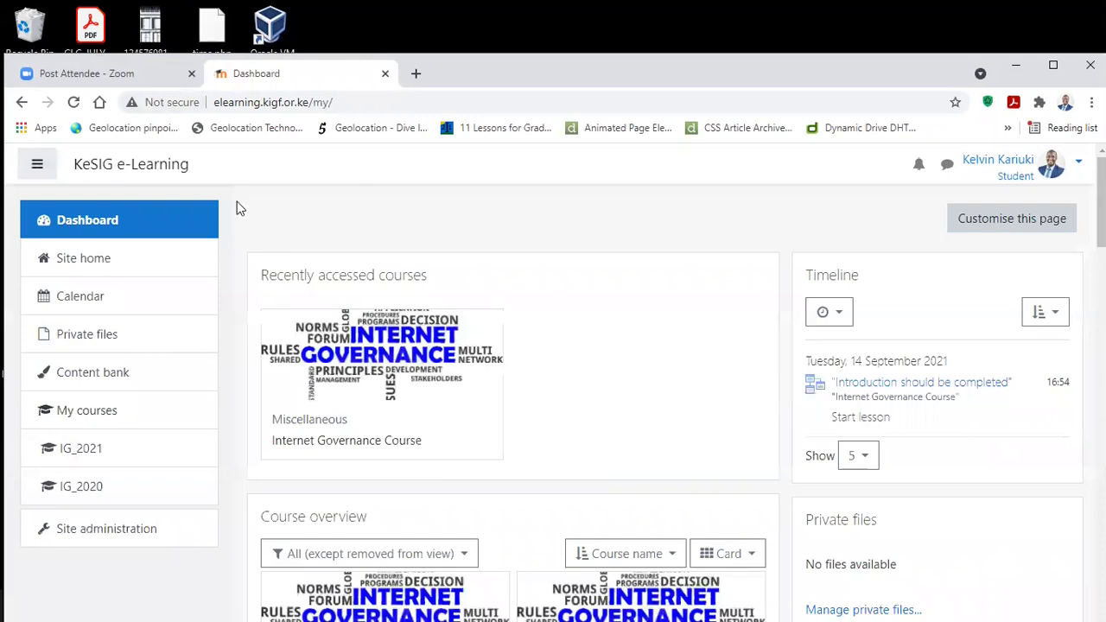
{"action": "left_click", "coordinate": [111, 454]}
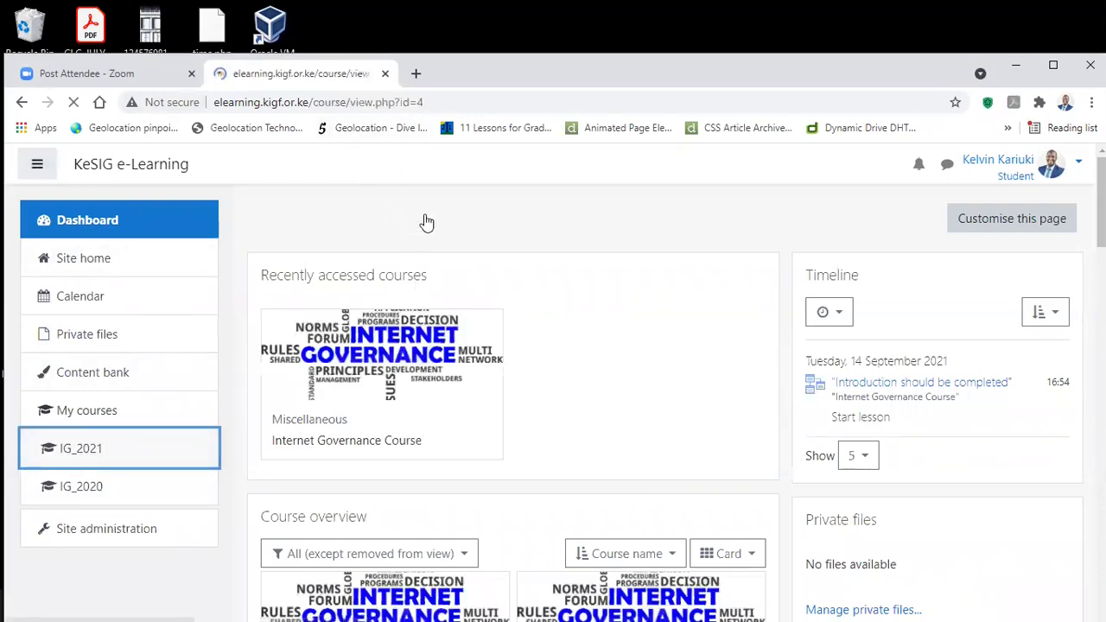
{"action": "scroll", "coordinate": [530, 254], "scroll_direction": "down", "scroll_amount": 3}
{"action": "scroll", "coordinate": [531, 256], "scroll_direction": "down", "scroll_amount": 3}
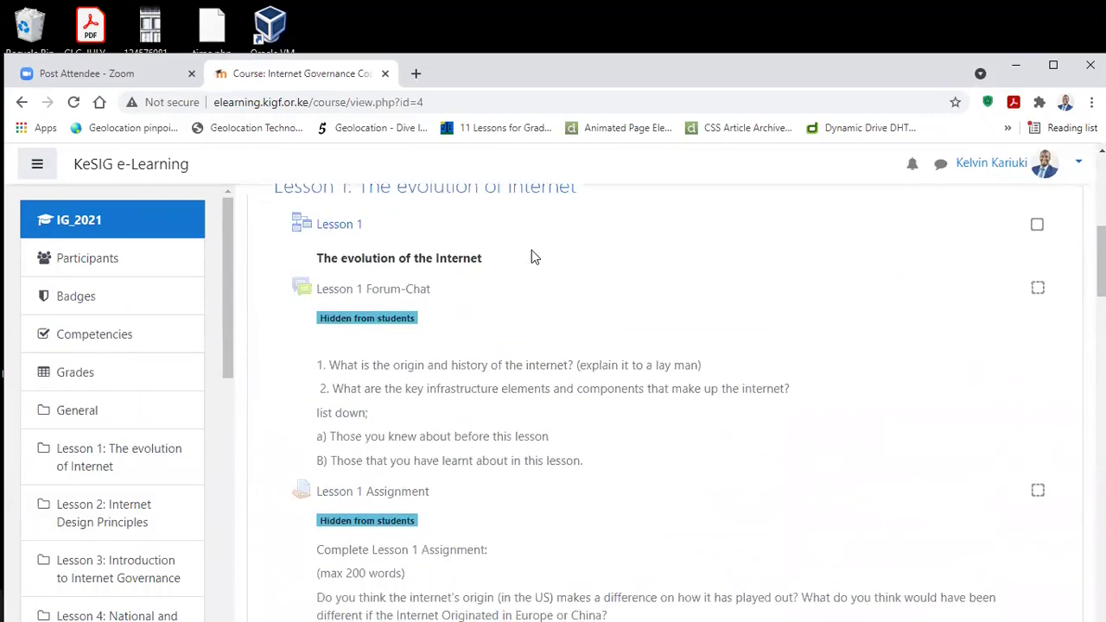
{"action": "scroll", "coordinate": [531, 255], "scroll_direction": "up", "scroll_amount": 2}
{"action": "scroll", "coordinate": [533, 256], "scroll_direction": "up", "scroll_amount": 4}
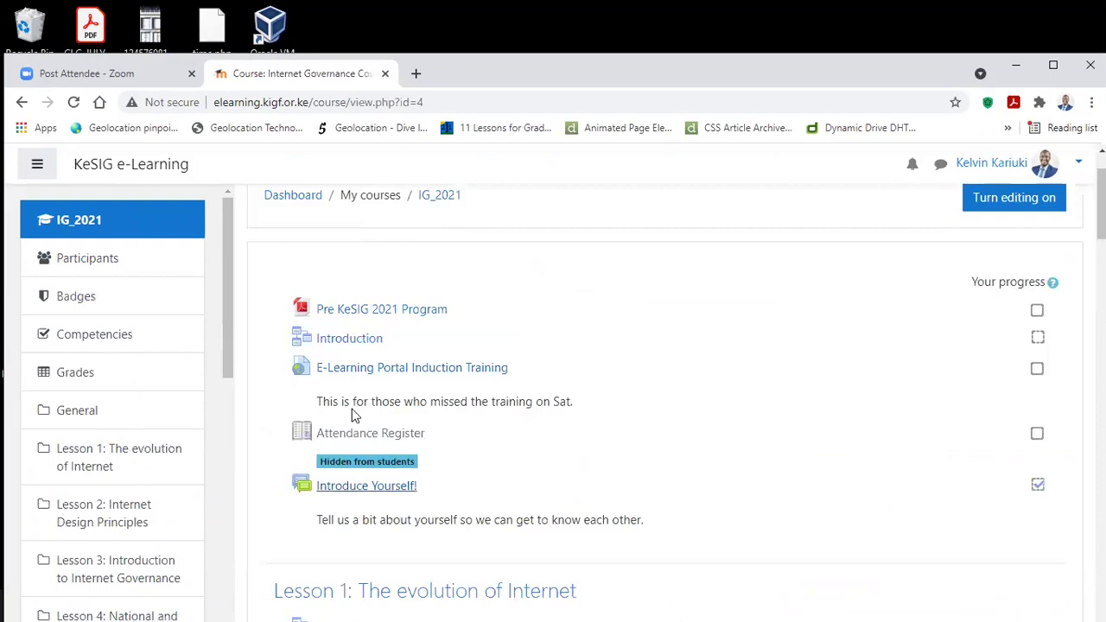
Step: Open the Introduce Yourself! forum and read the participants' introduction replies, due 18 September 2021
{"action": "left_click", "coordinate": [367, 485]}
{"action": "scroll", "coordinate": [612, 357], "scroll_direction": "down", "scroll_amount": 3}
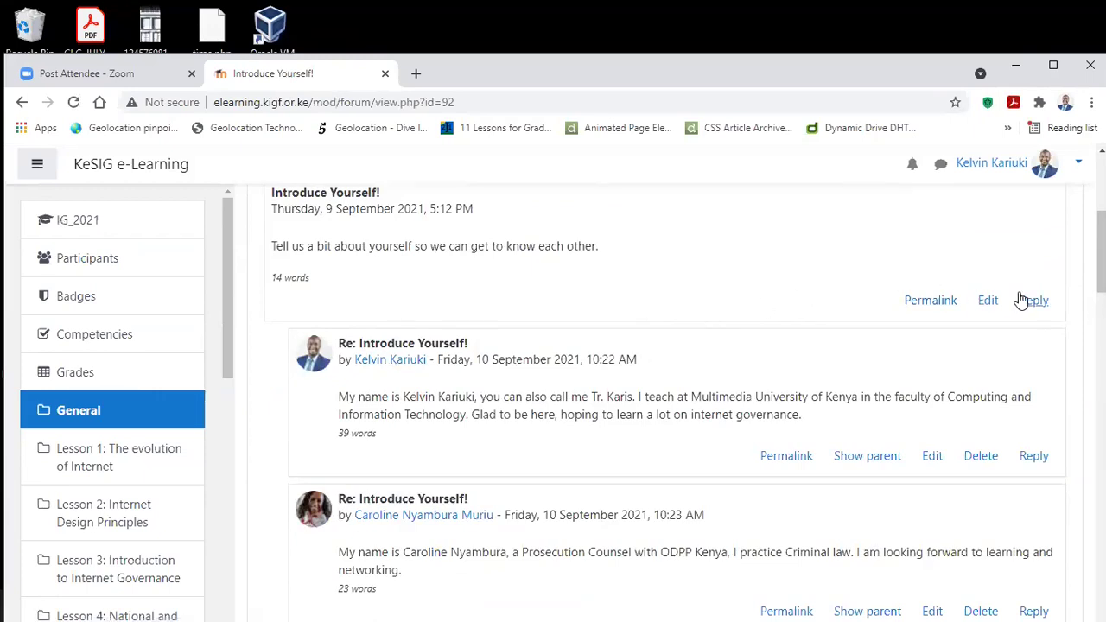
{"action": "scroll", "coordinate": [1036, 291], "scroll_direction": "down", "scroll_amount": 2}
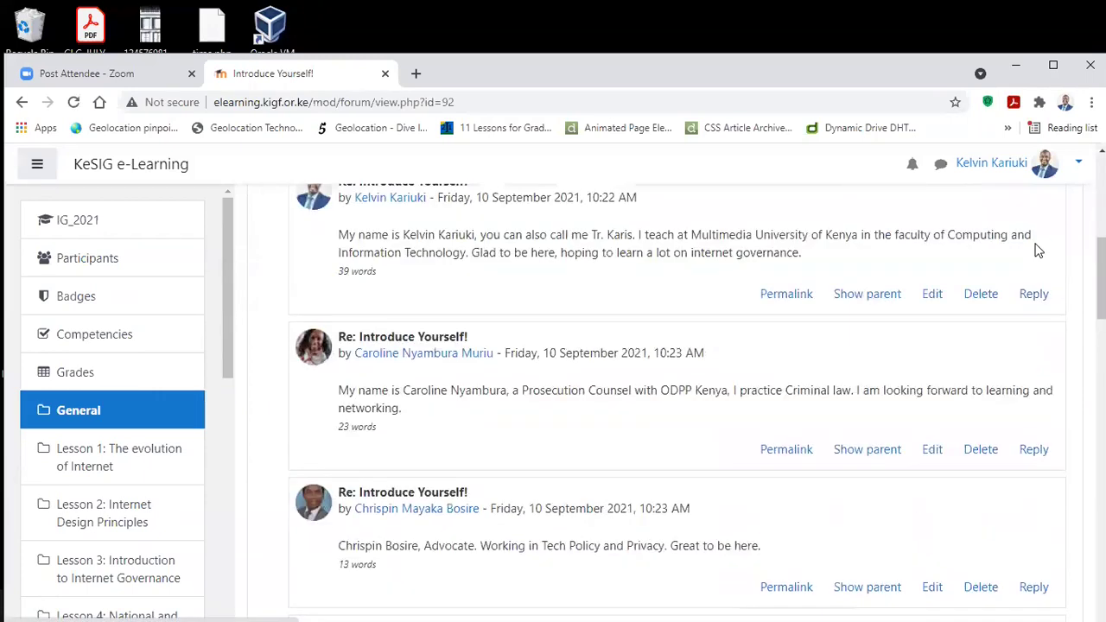
{"action": "scroll", "coordinate": [1023, 259], "scroll_direction": "up", "scroll_amount": 2}
{"action": "scroll", "coordinate": [622, 328], "scroll_direction": "down", "scroll_amount": 4}
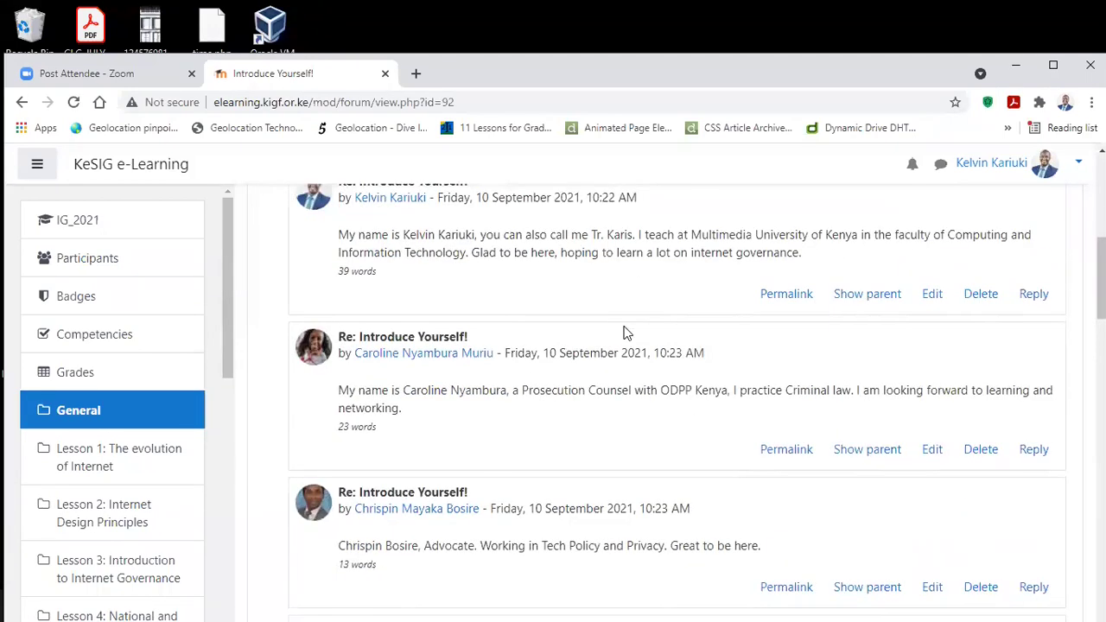
{"action": "scroll", "coordinate": [441, 301], "scroll_direction": "up", "scroll_amount": 1}
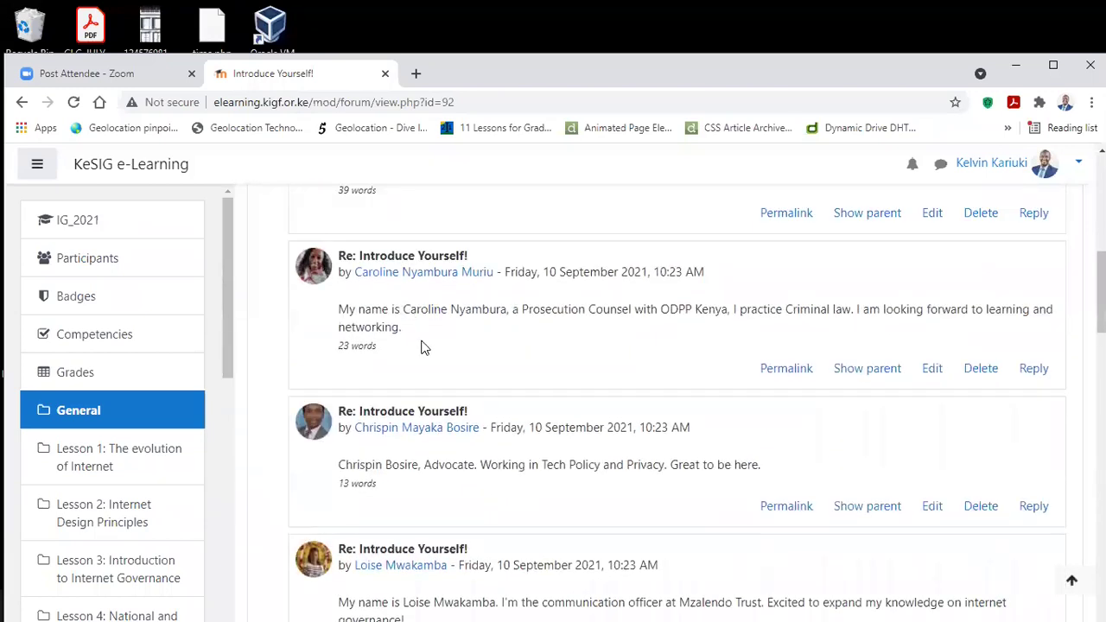
{"action": "scroll", "coordinate": [435, 365], "scroll_direction": "down", "scroll_amount": 3}
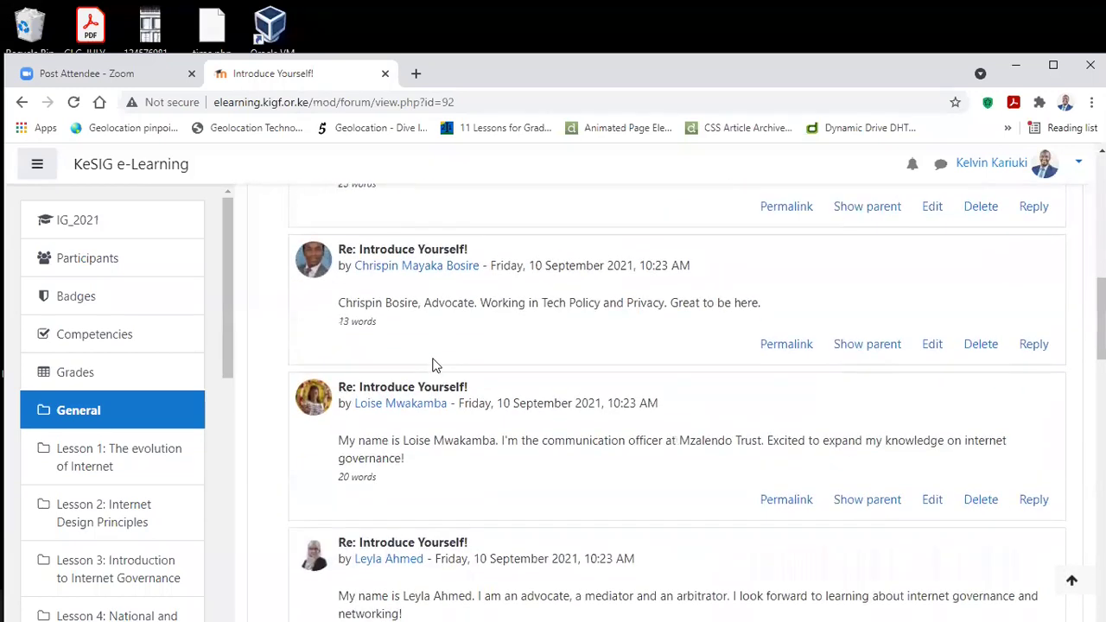
{"action": "scroll", "coordinate": [433, 363], "scroll_direction": "up", "scroll_amount": 1}
{"action": "scroll", "coordinate": [435, 366], "scroll_direction": "down", "scroll_amount": 6}
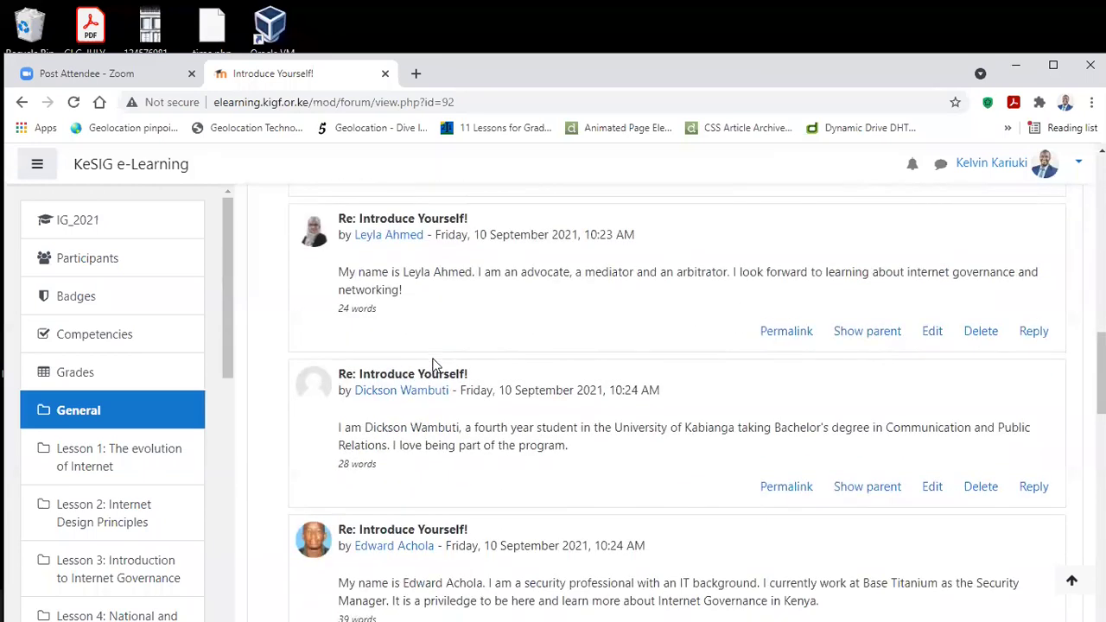
{"action": "scroll", "coordinate": [435, 366], "scroll_direction": "down", "scroll_amount": 10}
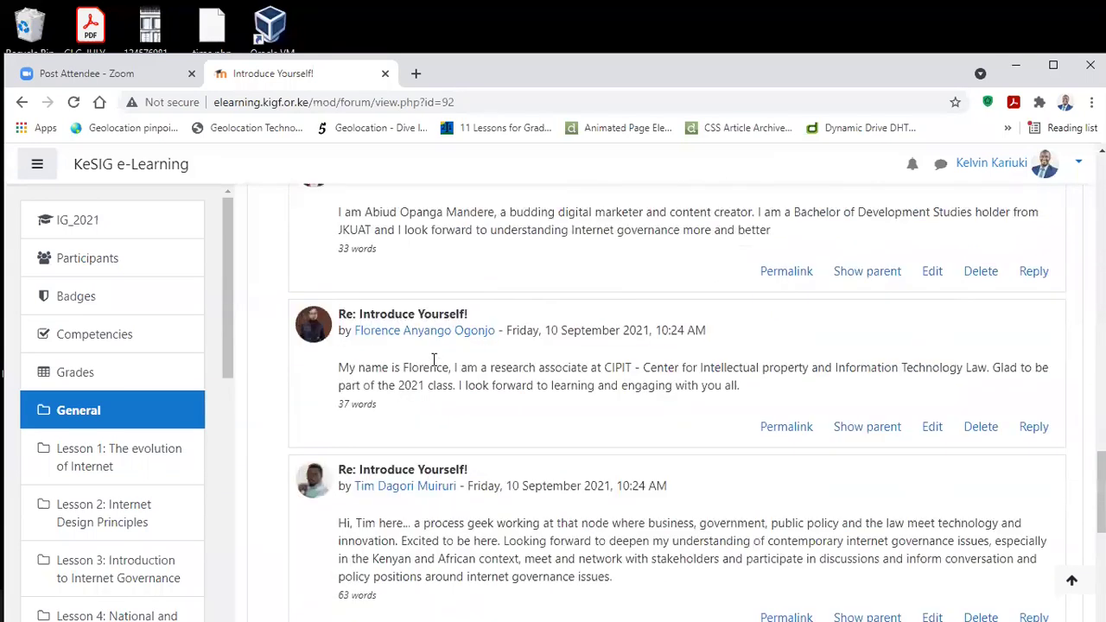
{"action": "scroll", "coordinate": [434, 359], "scroll_direction": "down", "scroll_amount": 3}
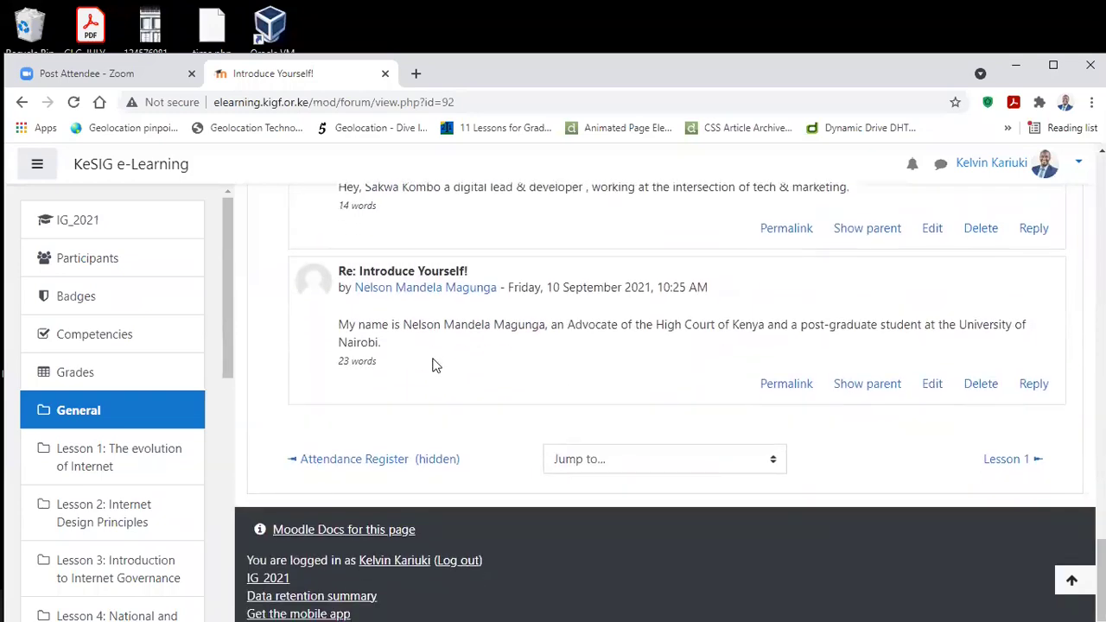
{"action": "scroll", "coordinate": [434, 363], "scroll_direction": "up", "scroll_amount": 19}
{"action": "scroll", "coordinate": [428, 335], "scroll_direction": "up", "scroll_amount": 12}
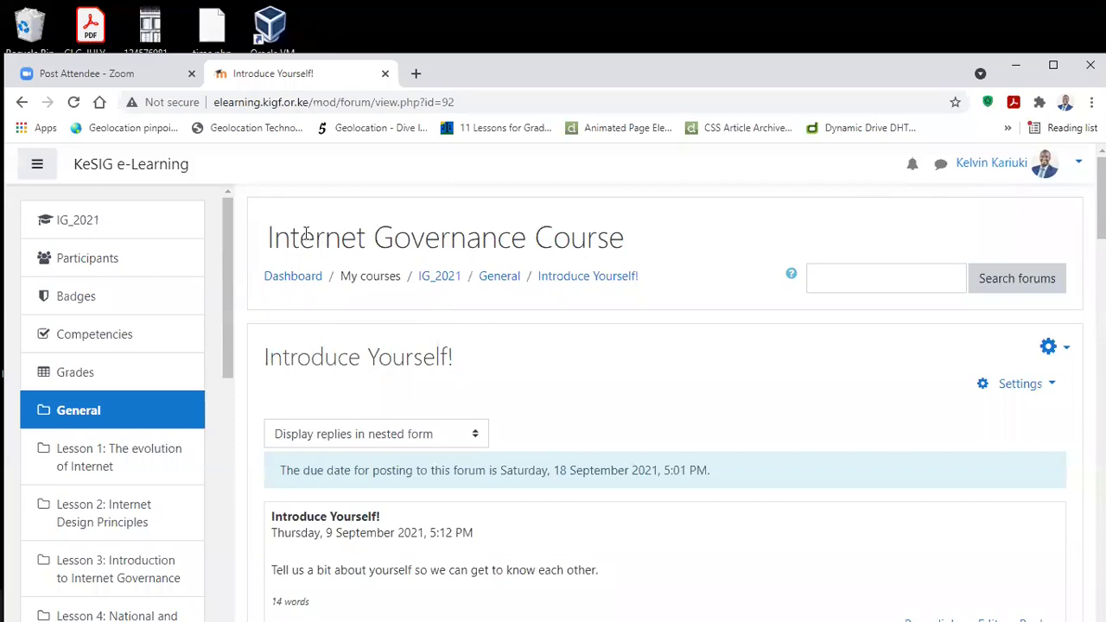
Step: Return to the IG_2021 course page and scroll down to the Lesson 1: The evolution of Internet section
{"action": "left_click", "coordinate": [133, 225]}
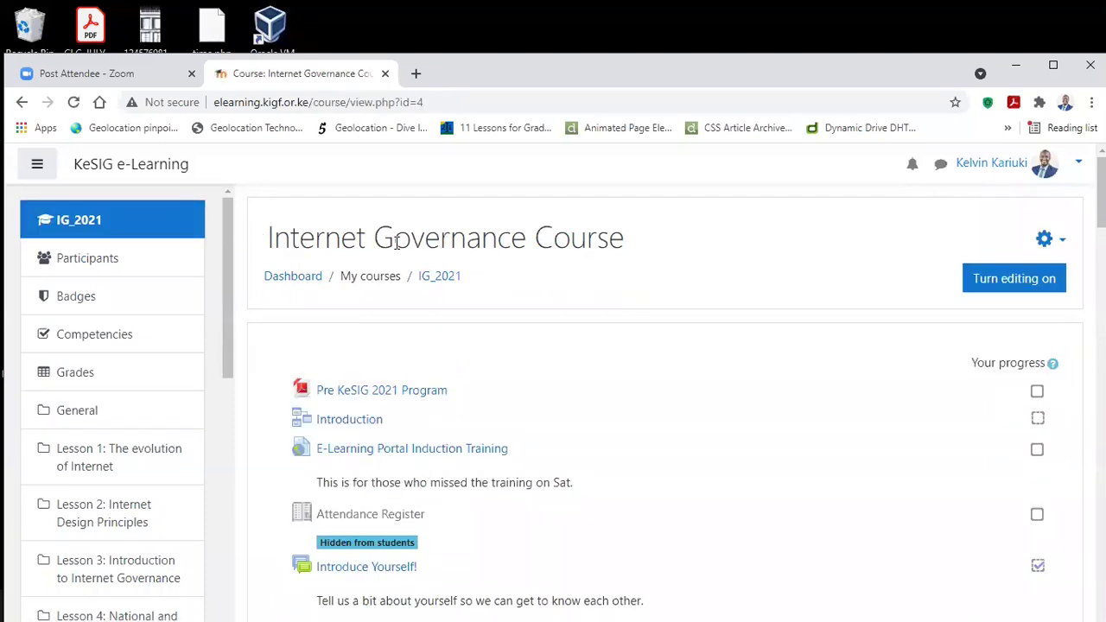
{"action": "scroll", "coordinate": [635, 283], "scroll_direction": "down", "scroll_amount": 5}
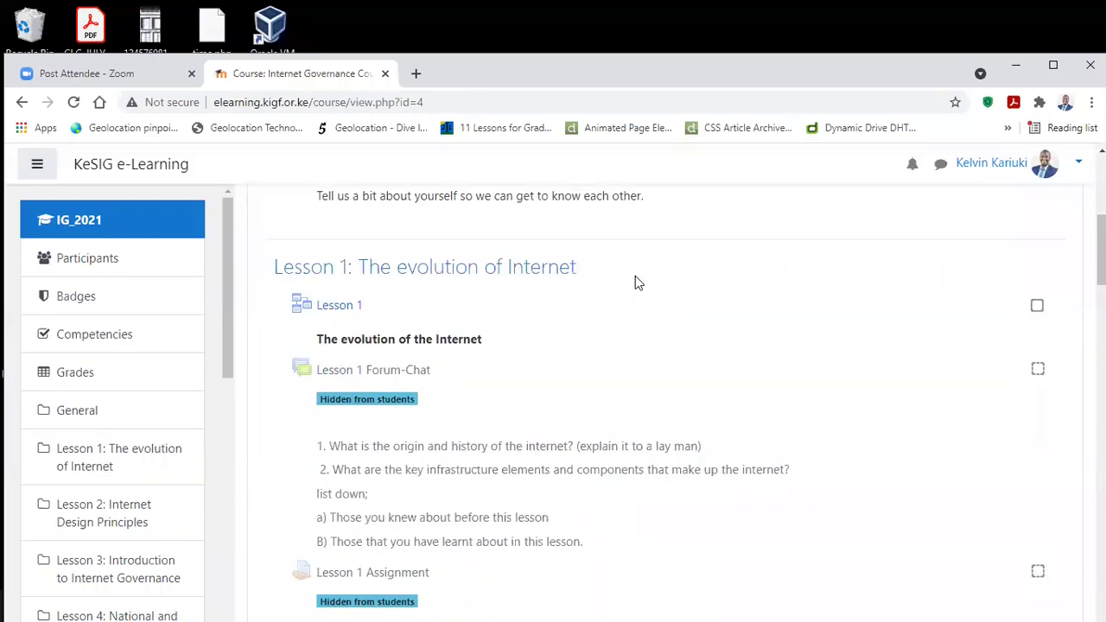
{"action": "scroll", "coordinate": [536, 280], "scroll_direction": "down", "scroll_amount": 1}
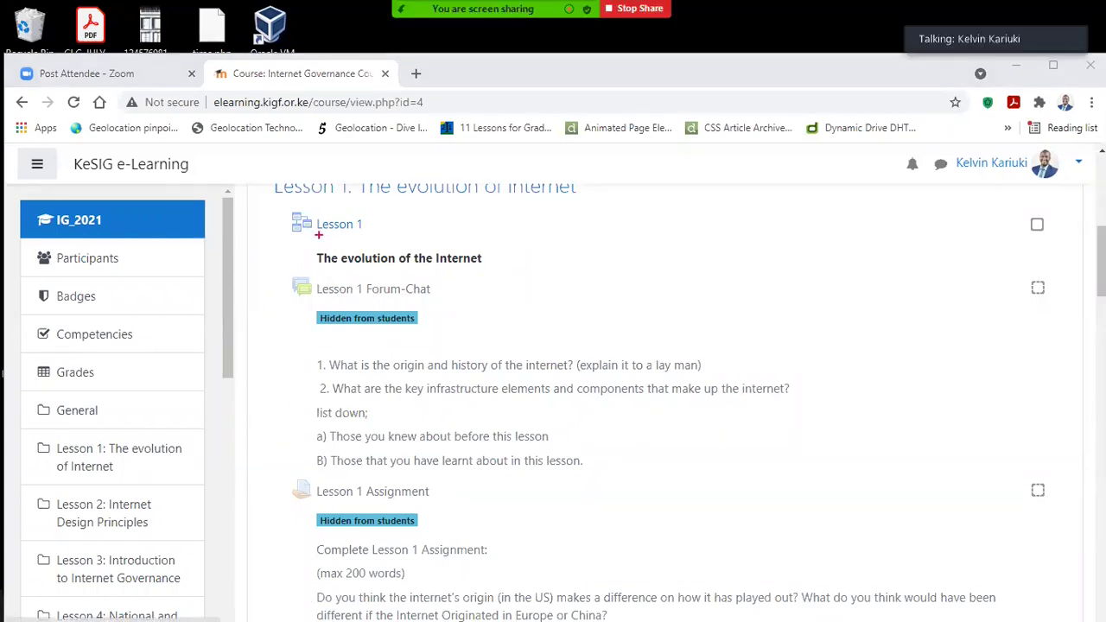
Step: Box Lesson 1, its Forum-Chat and Assignment, and both Hidden from students badges in red
{"action": "left_click_drag", "start_coordinate": [275, 205], "coordinate": [436, 250]}
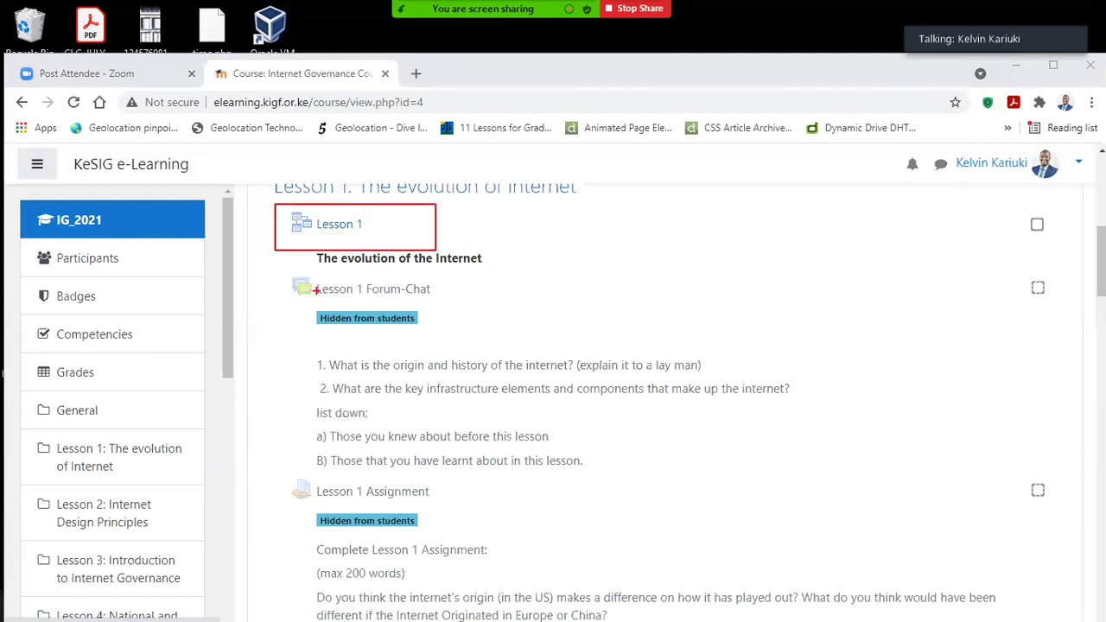
{"action": "mouse_move", "coordinate": [276, 269]}
{"action": "left_mouse_down"}
{"action": "mouse_move", "coordinate": [439, 320]}
{"action": "mouse_move", "coordinate": [473, 324]}
{"action": "mouse_move", "coordinate": [475, 297]}
{"action": "left_mouse_up"}
{"action": "left_click_drag", "start_coordinate": [315, 304], "coordinate": [432, 332]}
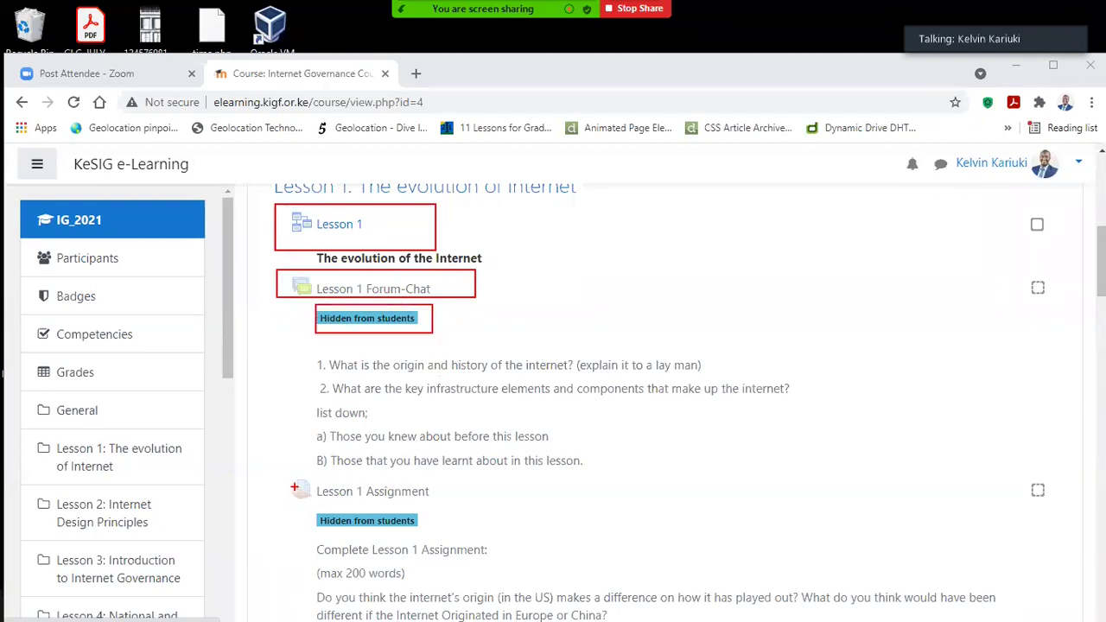
{"action": "left_click_drag", "start_coordinate": [266, 471], "coordinate": [447, 501]}
{"action": "left_click_drag", "start_coordinate": [308, 508], "coordinate": [442, 529]}
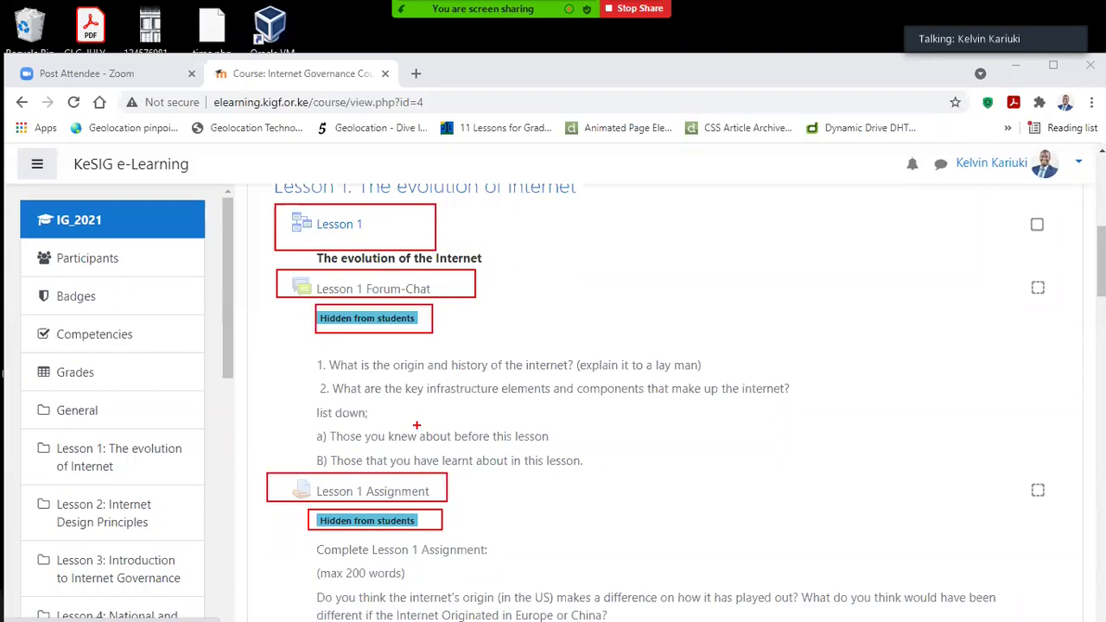
Step: Open Lesson 1's 'The origin and history of the Internet' page and read through its heading and text
{"action": "left_click", "coordinate": [338, 226]}
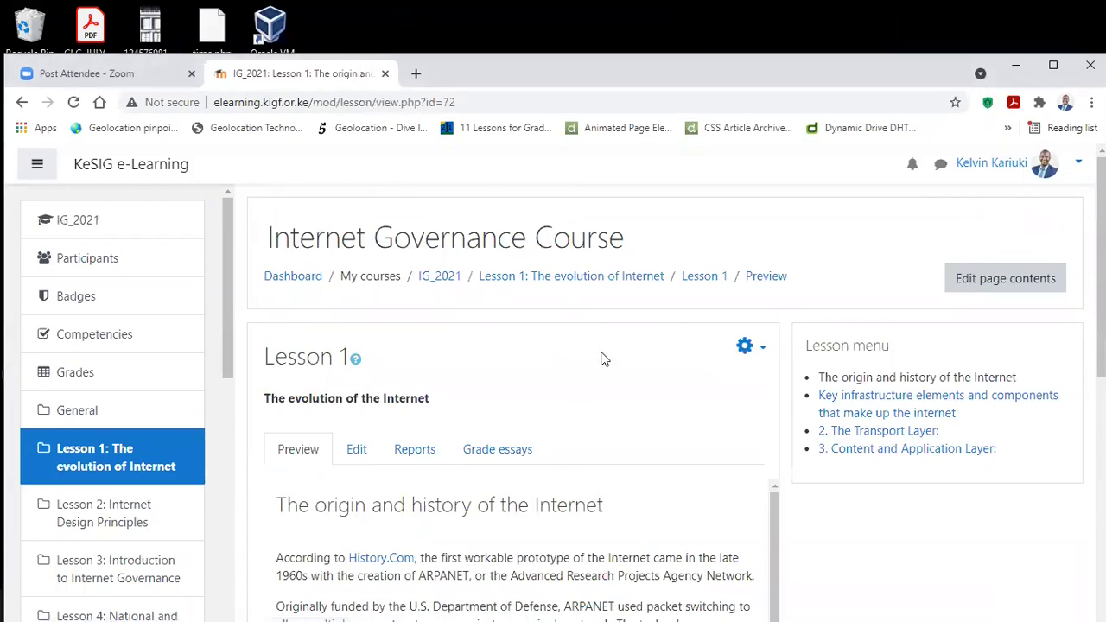
{"action": "scroll", "coordinate": [602, 361], "scroll_direction": "down", "scroll_amount": 2}
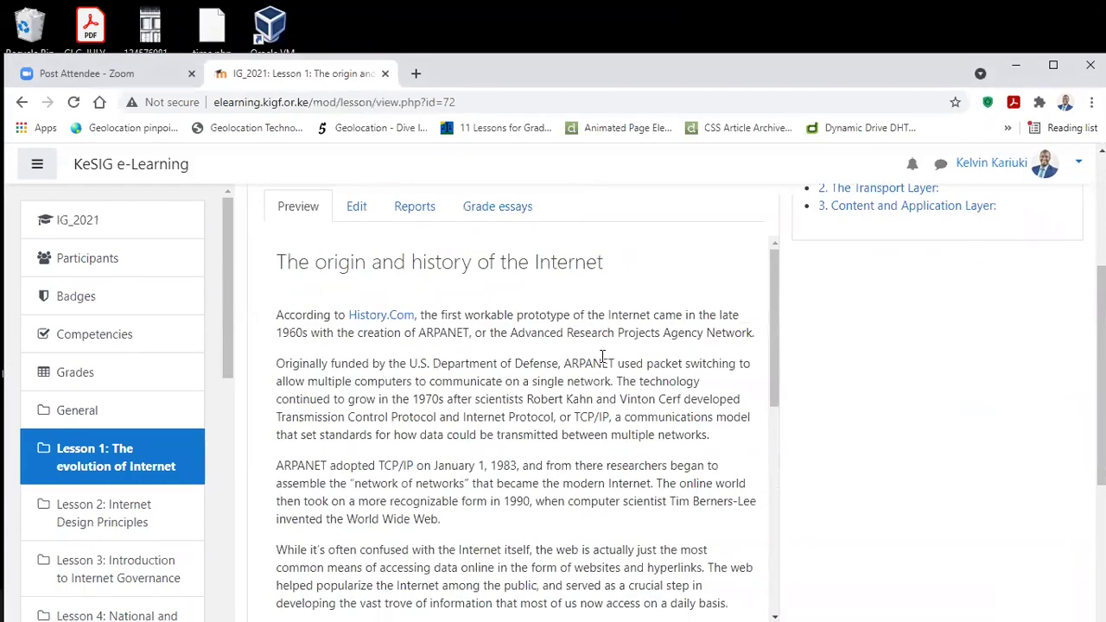
{"action": "scroll", "coordinate": [563, 339], "scroll_direction": "up", "scroll_amount": 1}
{"action": "scroll", "coordinate": [569, 301], "scroll_direction": "down", "scroll_amount": 3}
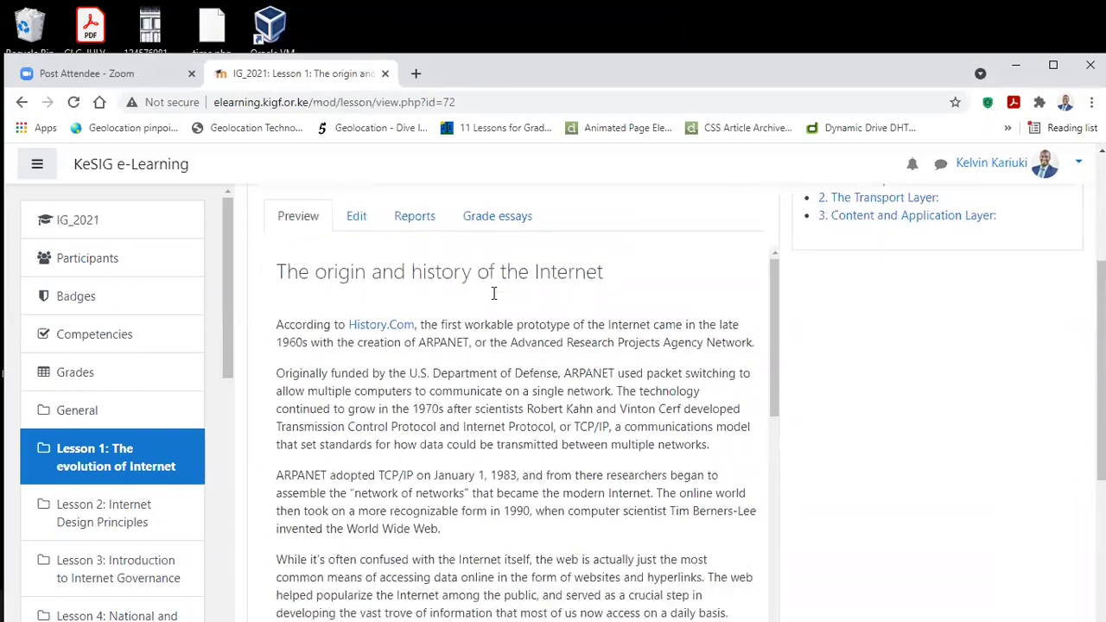
{"action": "scroll", "coordinate": [494, 294], "scroll_direction": "up", "scroll_amount": 1}
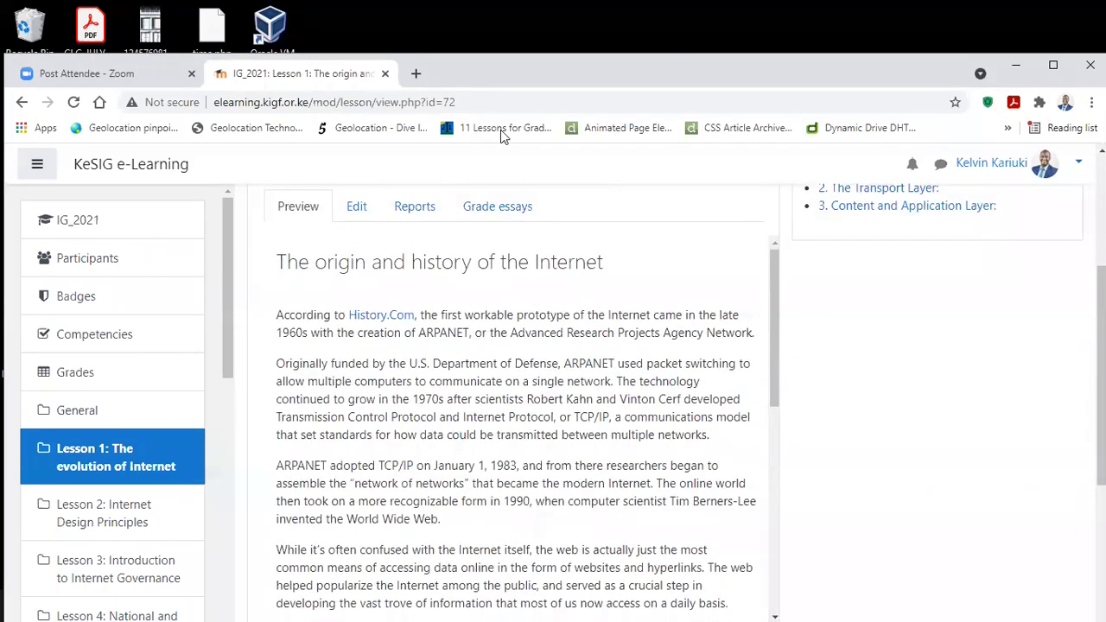
{"action": "left_click_drag", "start_coordinate": [338, 259], "coordinate": [598, 263]}
{"action": "scroll", "coordinate": [647, 319], "scroll_direction": "down", "scroll_amount": 2}
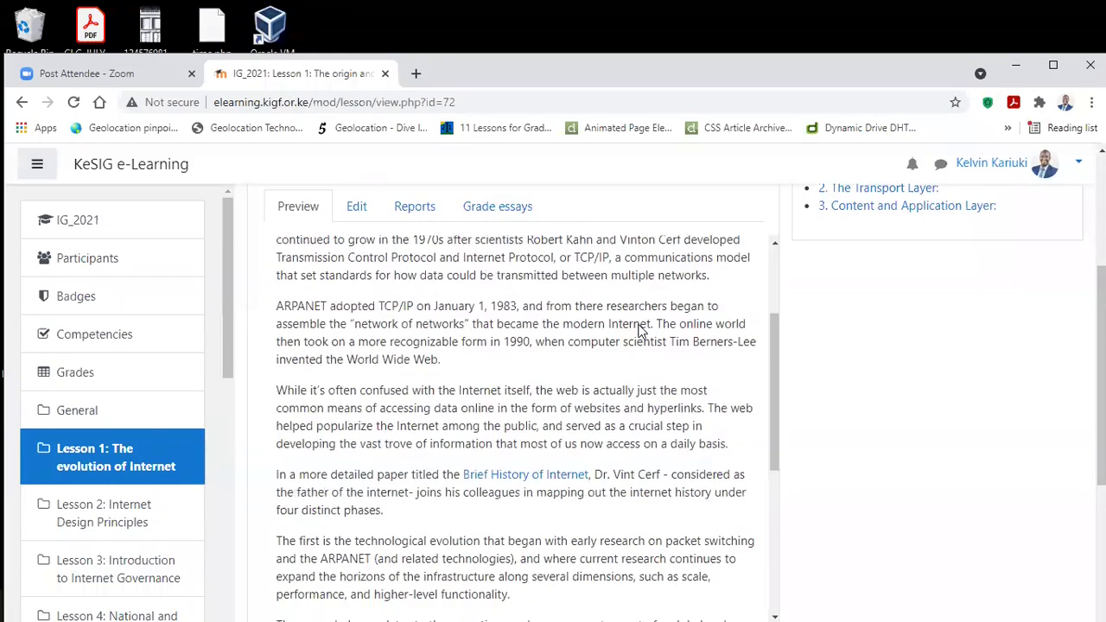
{"action": "scroll", "coordinate": [583, 326], "scroll_direction": "up", "scroll_amount": 2}
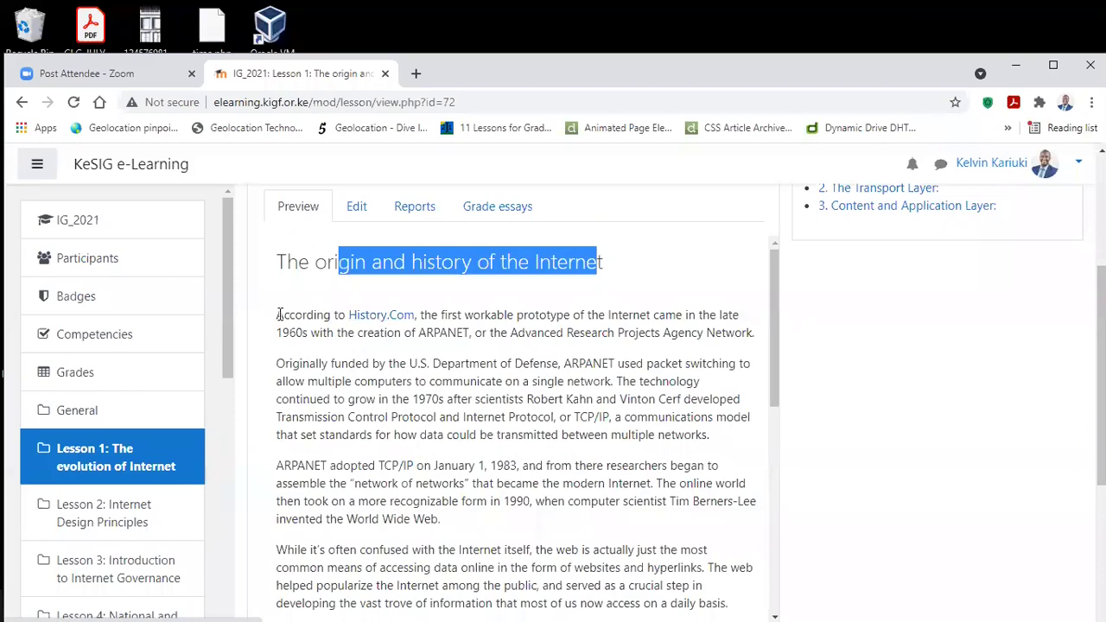
Step: Open the Brief History of Internet link in a new tab
{"action": "scroll", "coordinate": [414, 346], "scroll_direction": "down", "scroll_amount": 4}
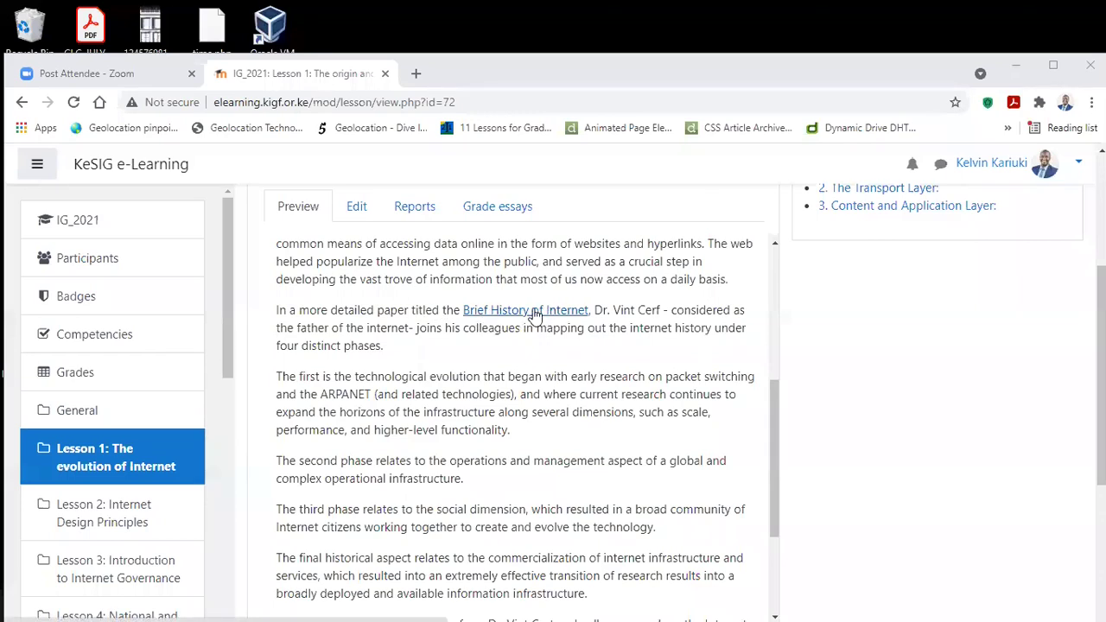
{"action": "right_click", "coordinate": [535, 316]}
{"action": "left_click", "coordinate": [577, 320]}
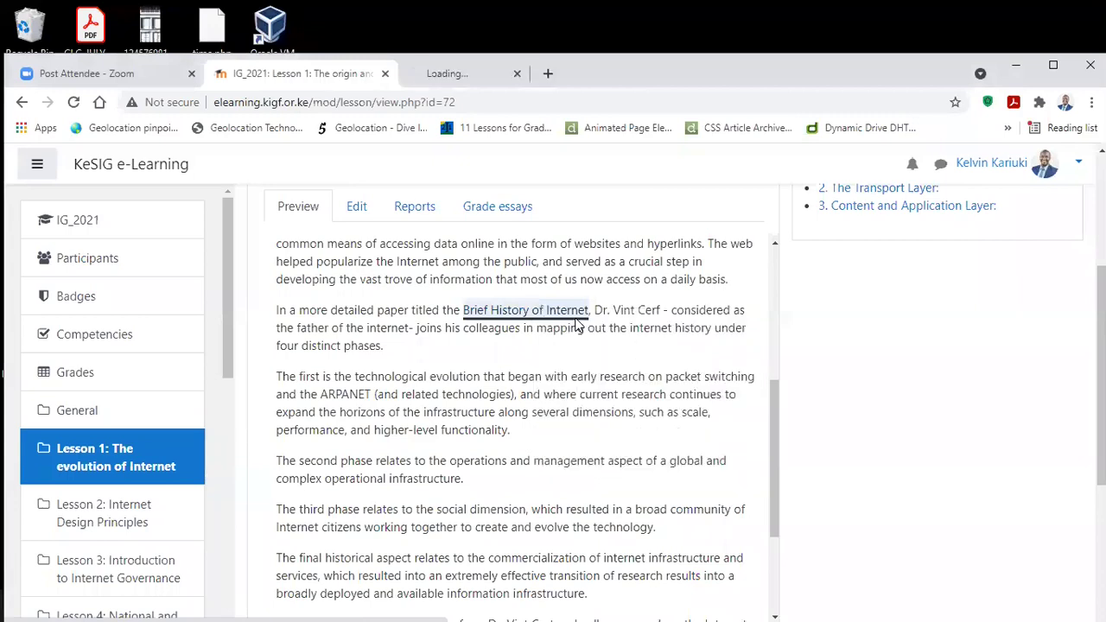
Step: View the ISOC-History-of-the-Internet_1997.pdf tab, then return to the Lesson 1 history page
{"action": "left_click", "coordinate": [506, 74]}
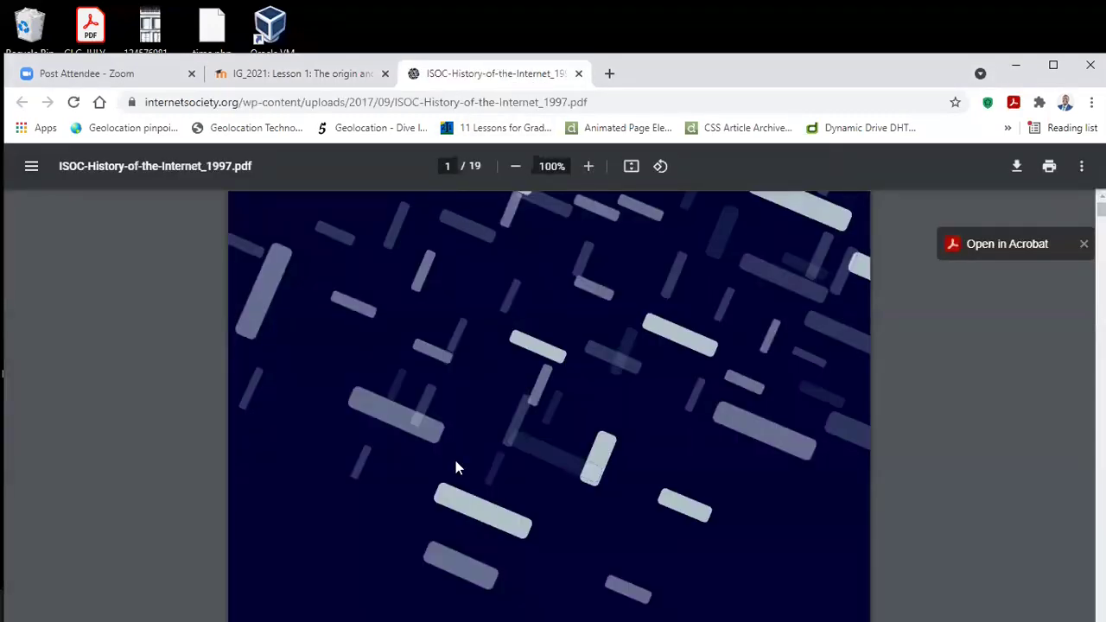
{"action": "left_click", "coordinate": [319, 74]}
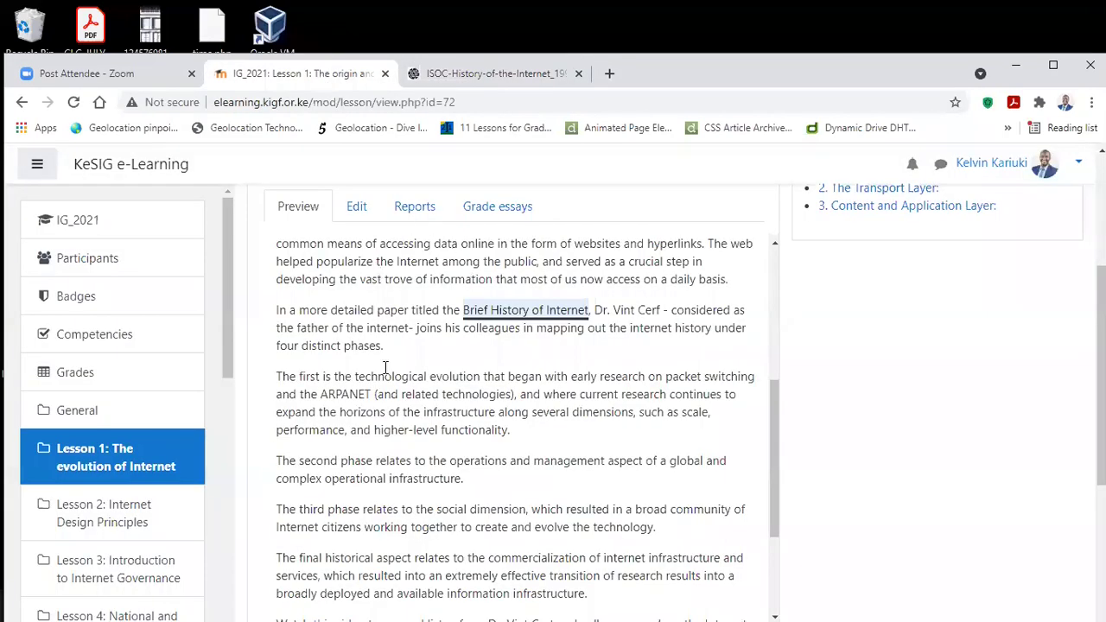
Step: Scroll to the end of the history page and advance to the key infrastructure elements page
{"action": "scroll", "coordinate": [386, 367], "scroll_direction": "down", "scroll_amount": 2}
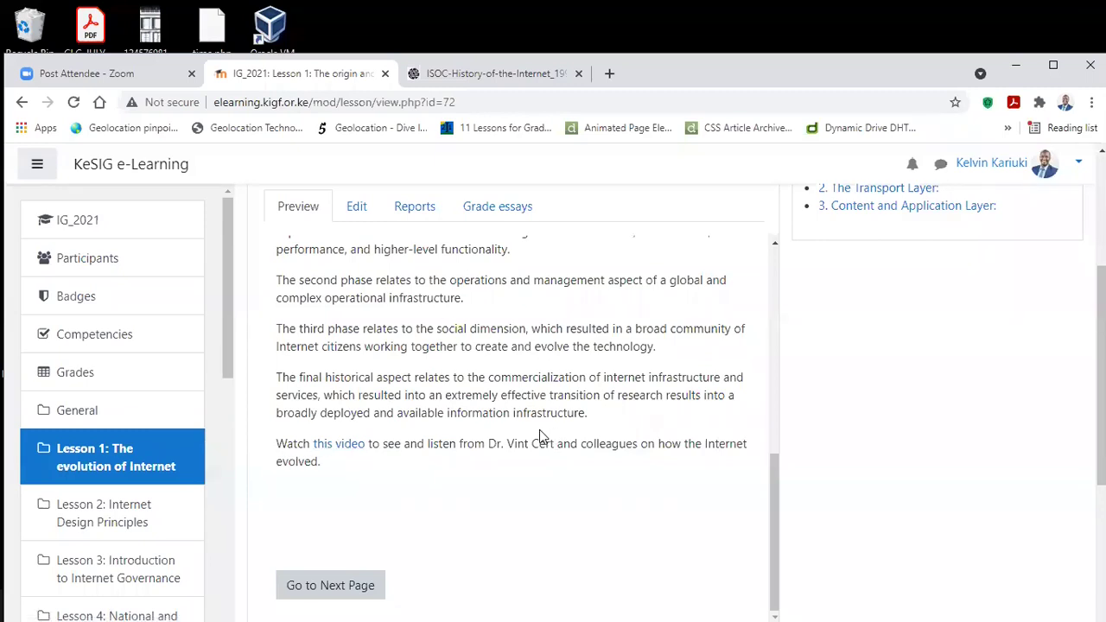
{"action": "scroll", "coordinate": [427, 396], "scroll_direction": "down", "scroll_amount": 1}
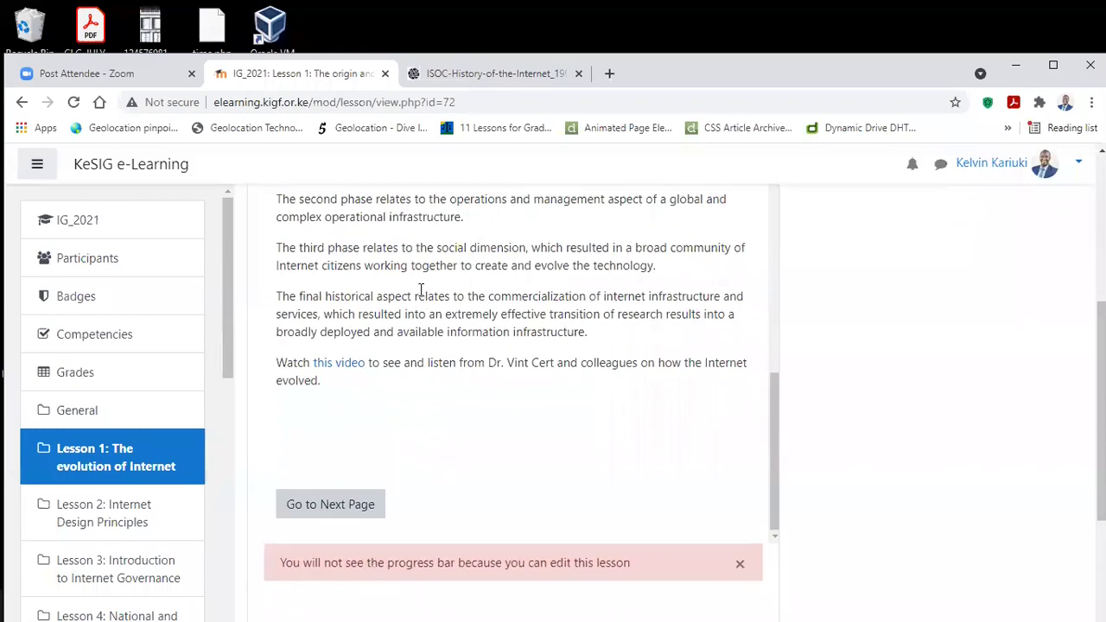
{"action": "scroll", "coordinate": [419, 307], "scroll_direction": "down", "scroll_amount": 2}
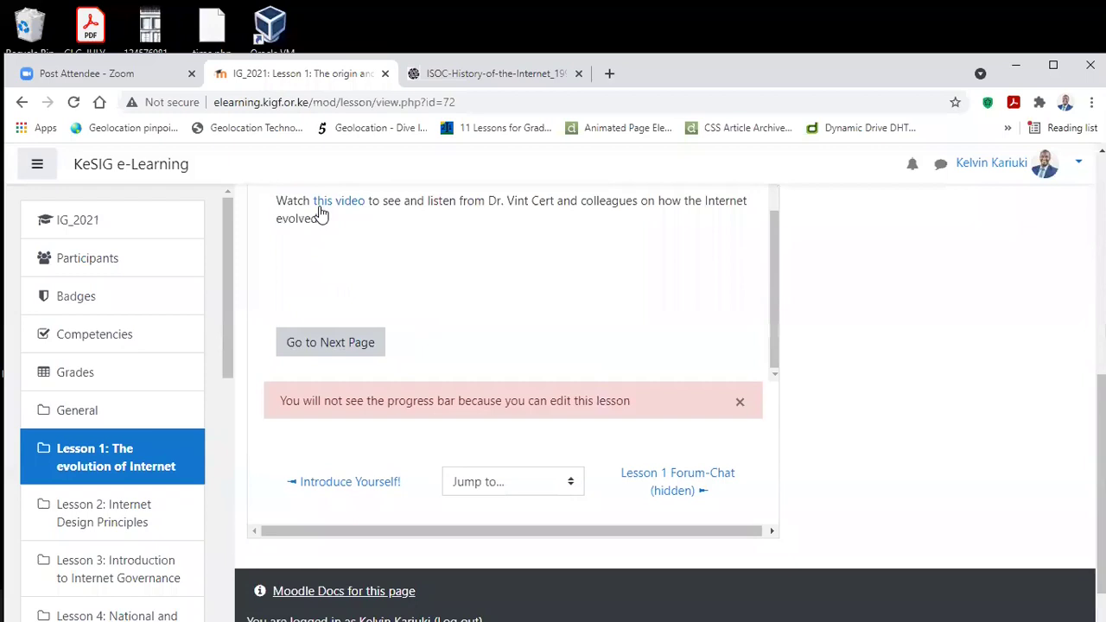
{"action": "left_click", "coordinate": [340, 344]}
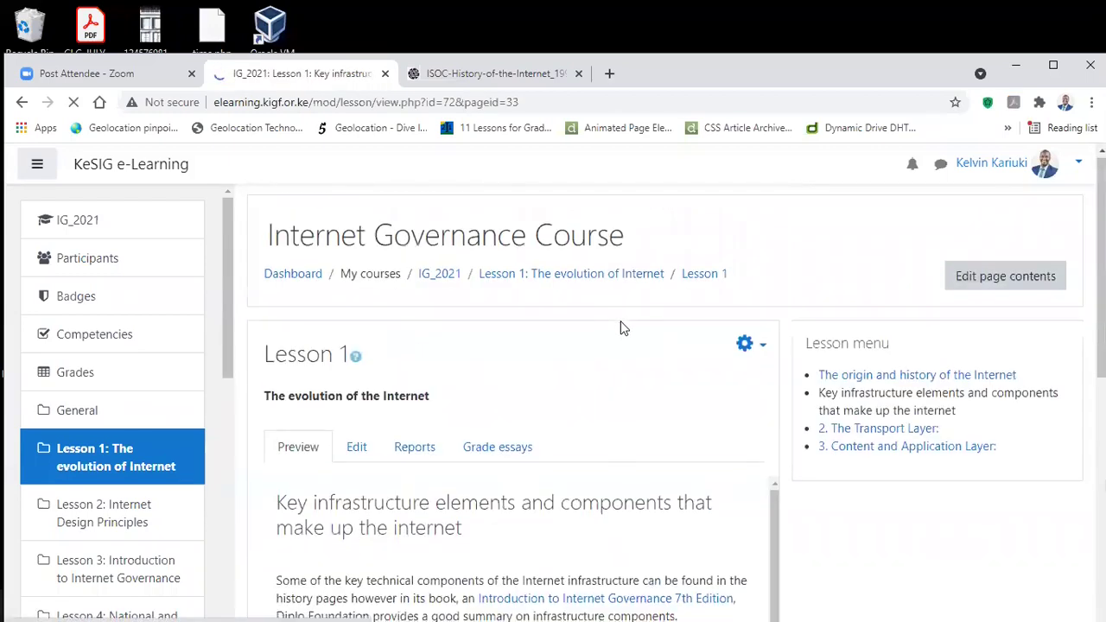
Step: Scroll through the three-layer diagram (application, transport, physical) and telecommunications infrastructure text
{"action": "scroll", "coordinate": [620, 329], "scroll_direction": "down", "scroll_amount": 3}
{"action": "scroll", "coordinate": [620, 328], "scroll_direction": "down", "scroll_amount": 5}
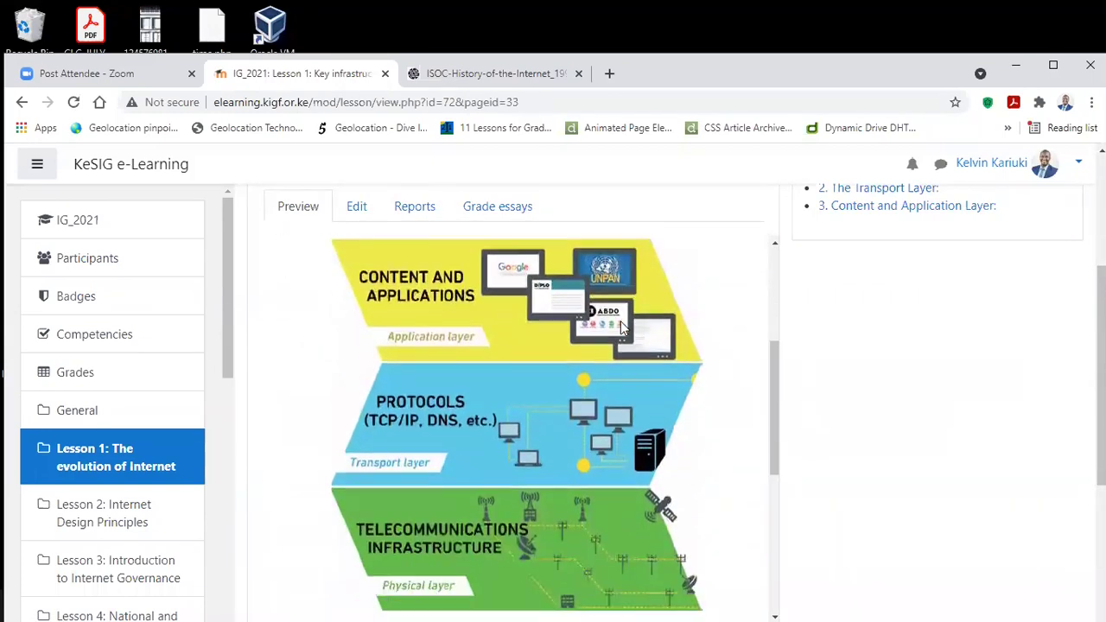
{"action": "scroll", "coordinate": [620, 320], "scroll_direction": "down", "scroll_amount": 6}
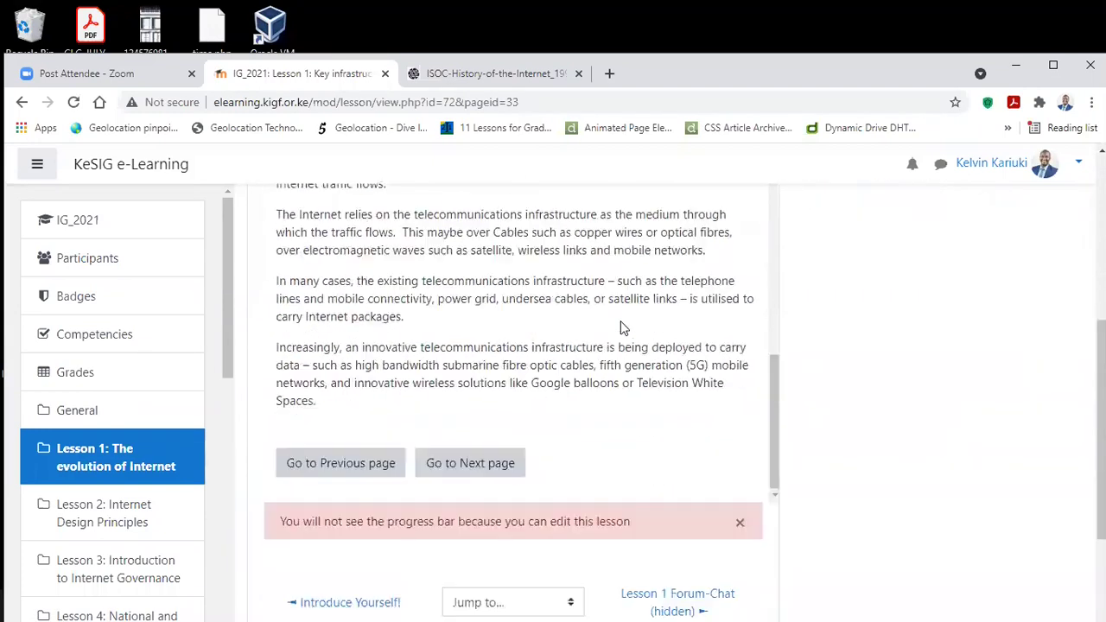
Step: Advance to '2. The Transport Layer' and read about packet-switching, end-to-end networking and robustness
{"action": "left_click", "coordinate": [481, 279]}
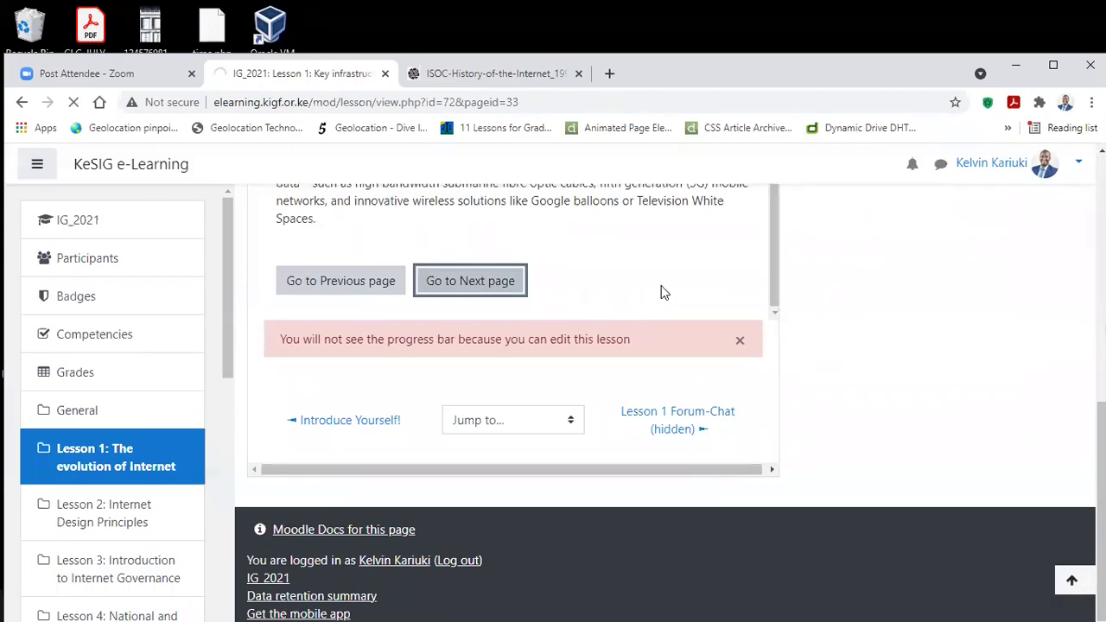
{"action": "scroll", "coordinate": [577, 326], "scroll_direction": "down", "scroll_amount": 2}
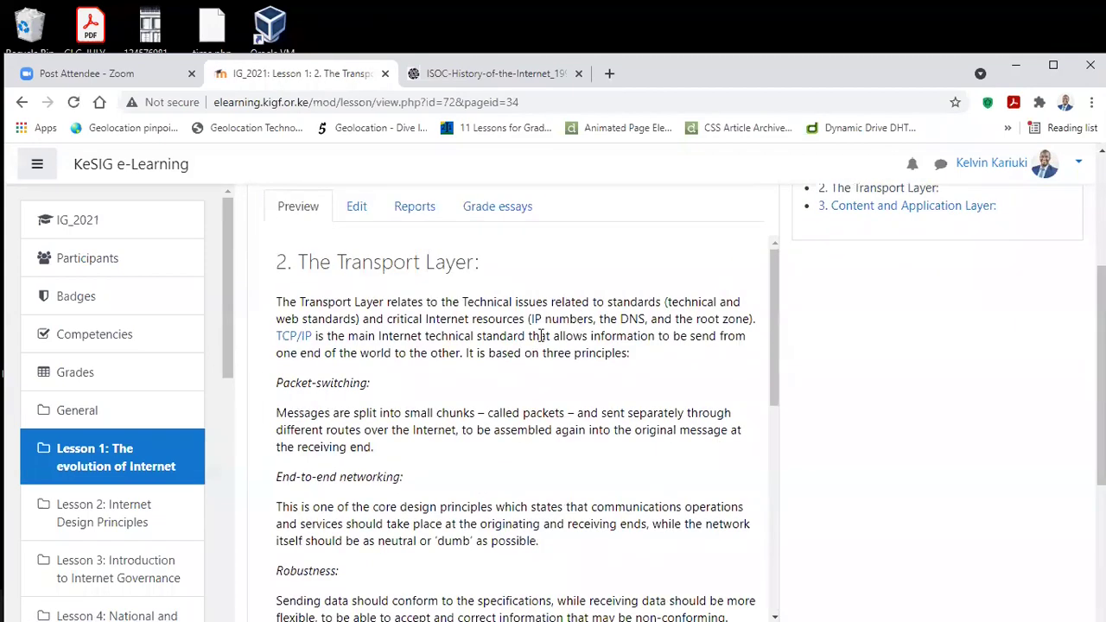
{"action": "scroll", "coordinate": [440, 471], "scroll_direction": "down", "scroll_amount": 4}
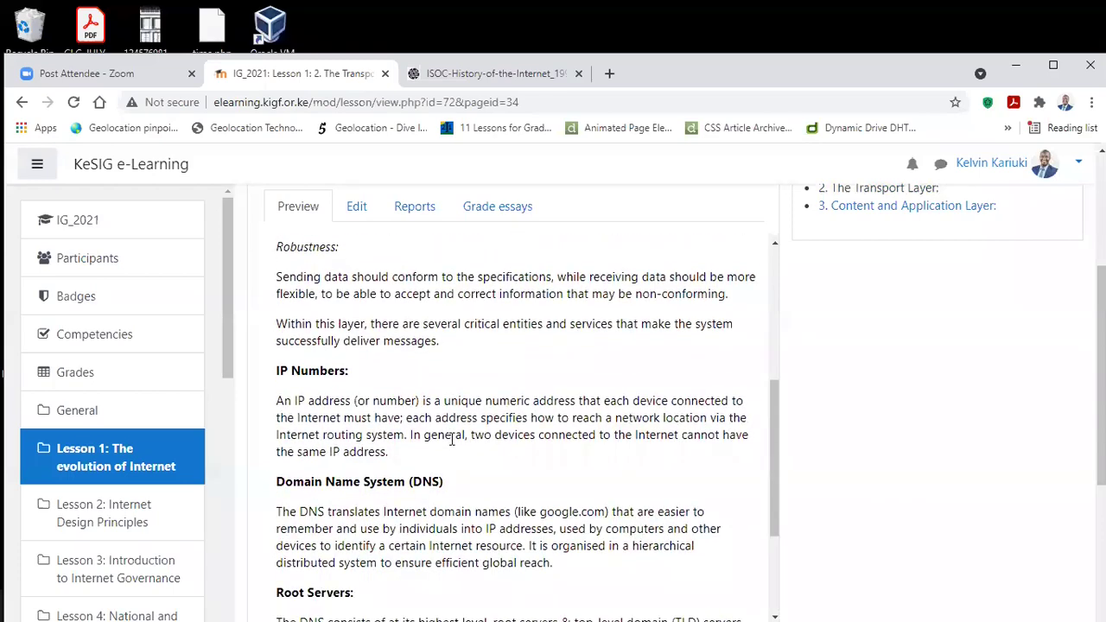
{"action": "scroll", "coordinate": [451, 439], "scroll_direction": "up", "scroll_amount": 4}
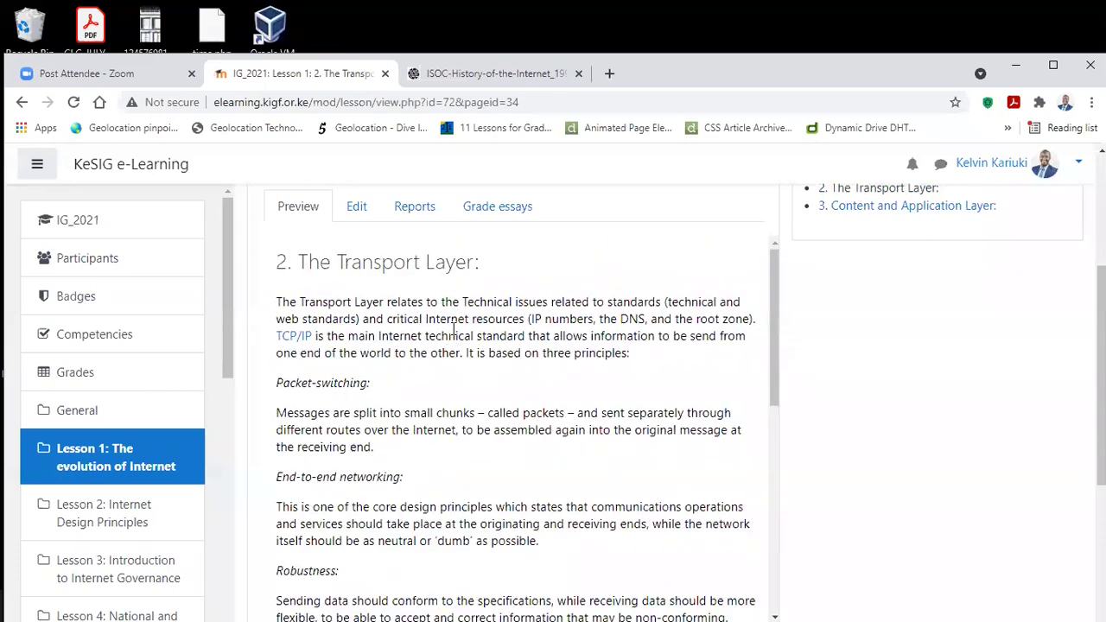
{"action": "scroll", "coordinate": [479, 349], "scroll_direction": "down", "scroll_amount": 3}
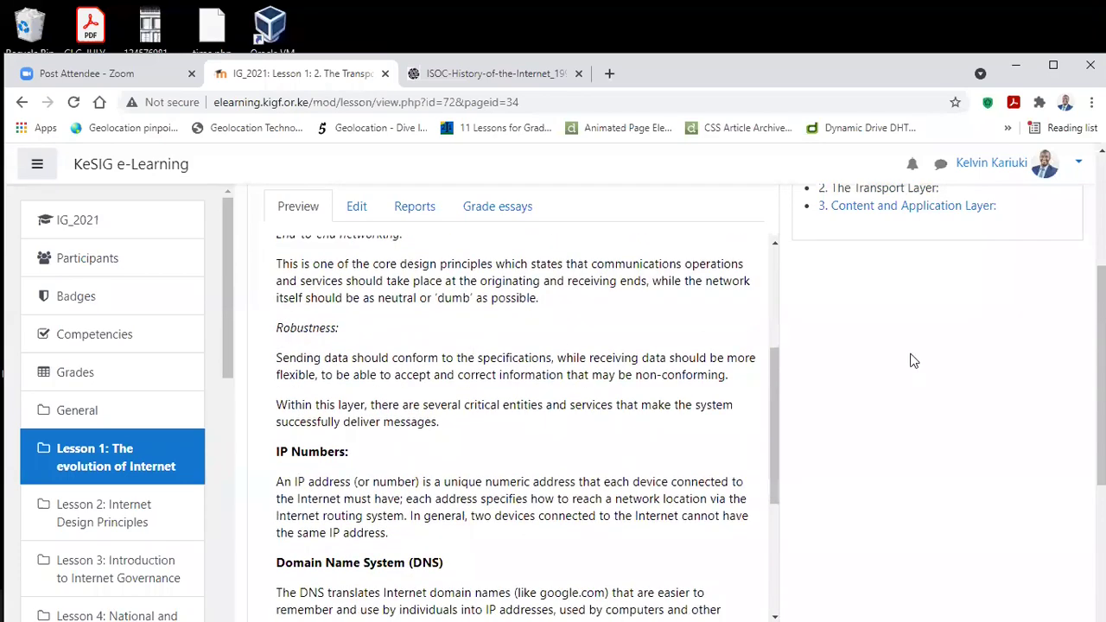
{"action": "scroll", "coordinate": [915, 359], "scroll_direction": "up", "scroll_amount": 3}
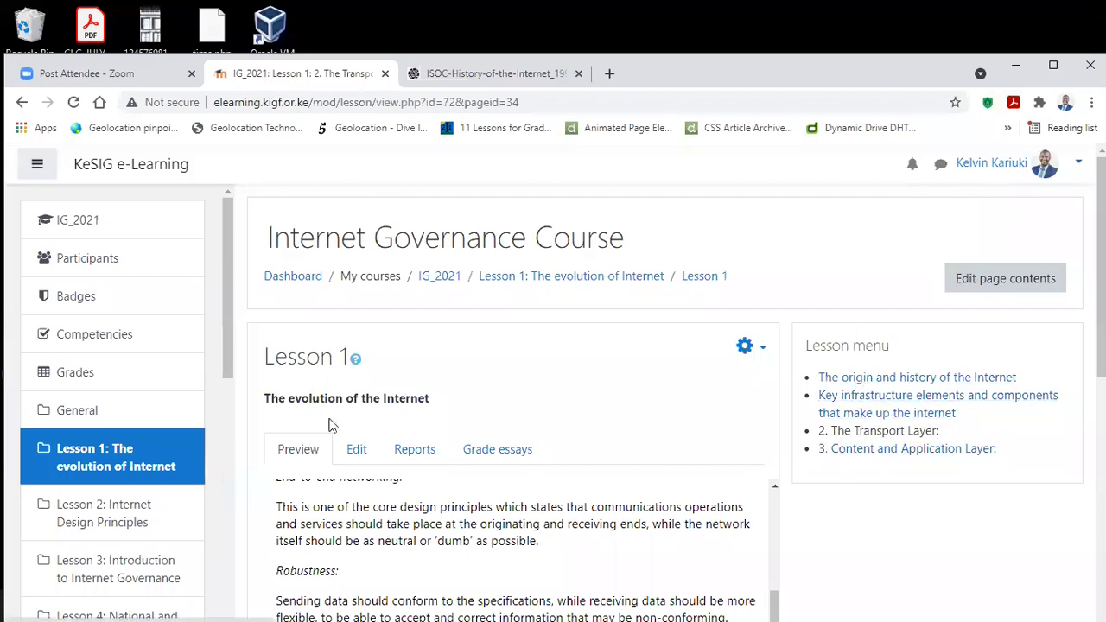
{"action": "scroll", "coordinate": [738, 562], "scroll_direction": "down", "scroll_amount": 10}
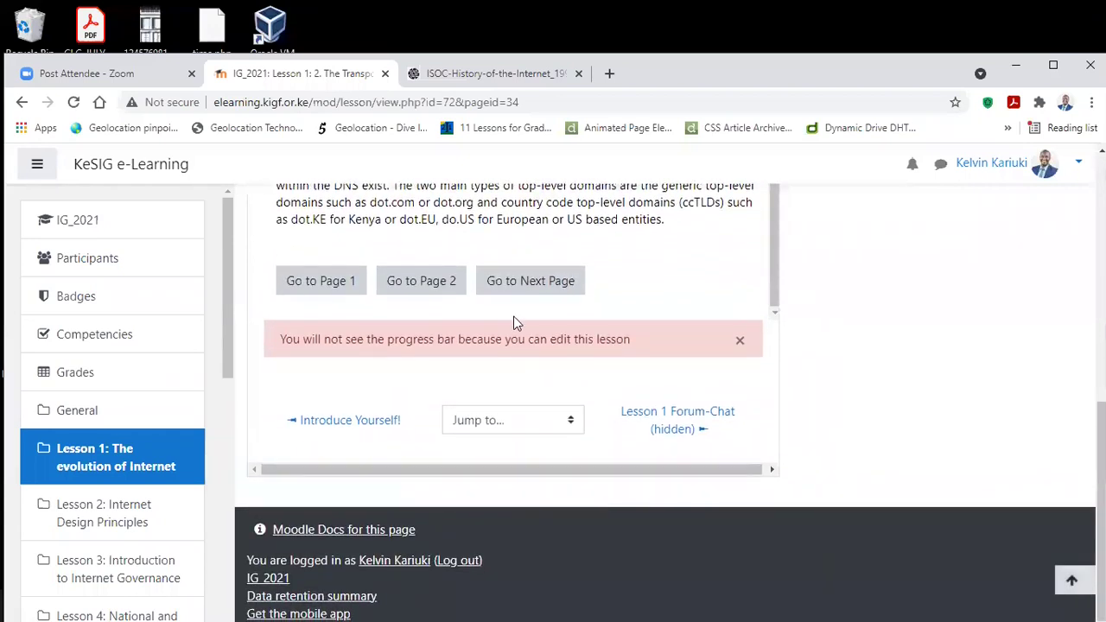
{"action": "scroll", "coordinate": [512, 288], "scroll_direction": "up", "scroll_amount": 3}
{"action": "scroll", "coordinate": [512, 287], "scroll_direction": "up", "scroll_amount": 10}
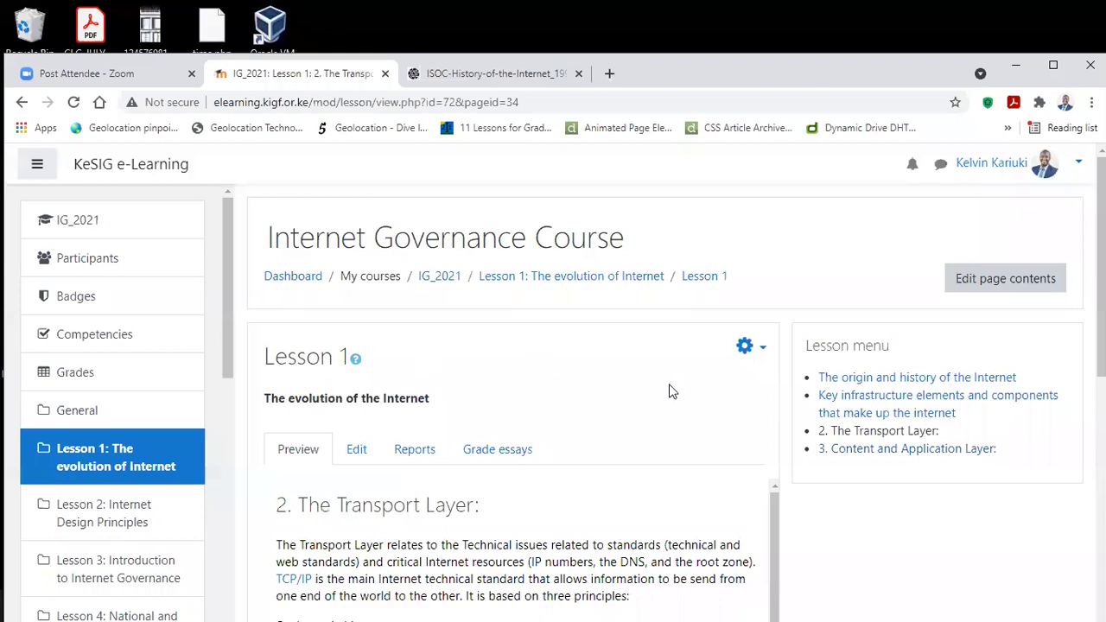
{"action": "scroll", "coordinate": [648, 397], "scroll_direction": "down", "scroll_amount": 5}
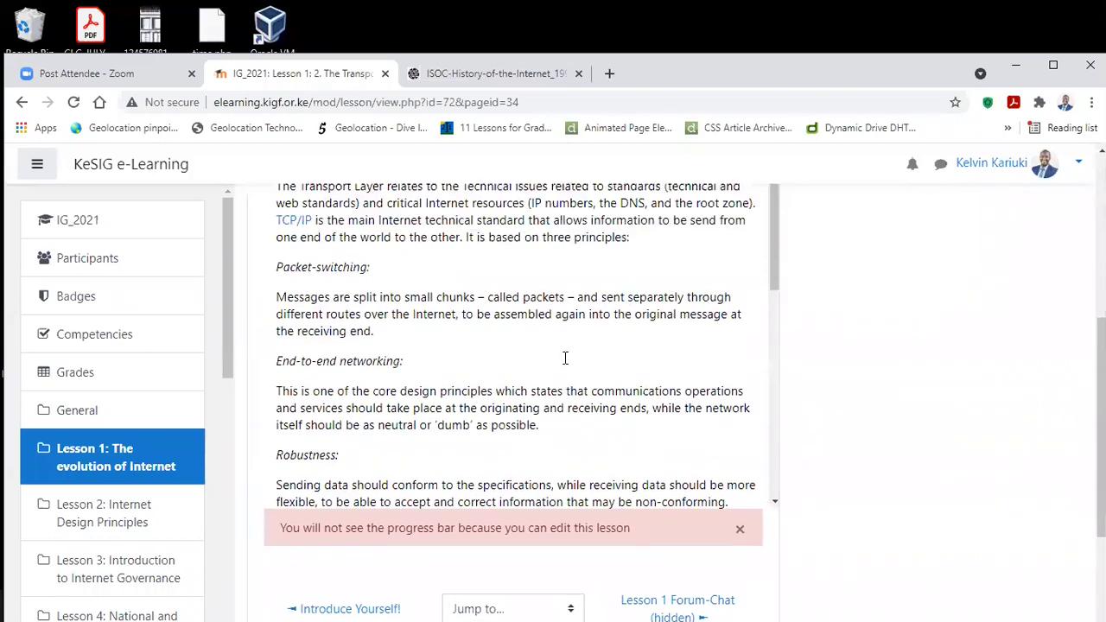
{"action": "scroll", "coordinate": [565, 358], "scroll_direction": "up", "scroll_amount": 5}
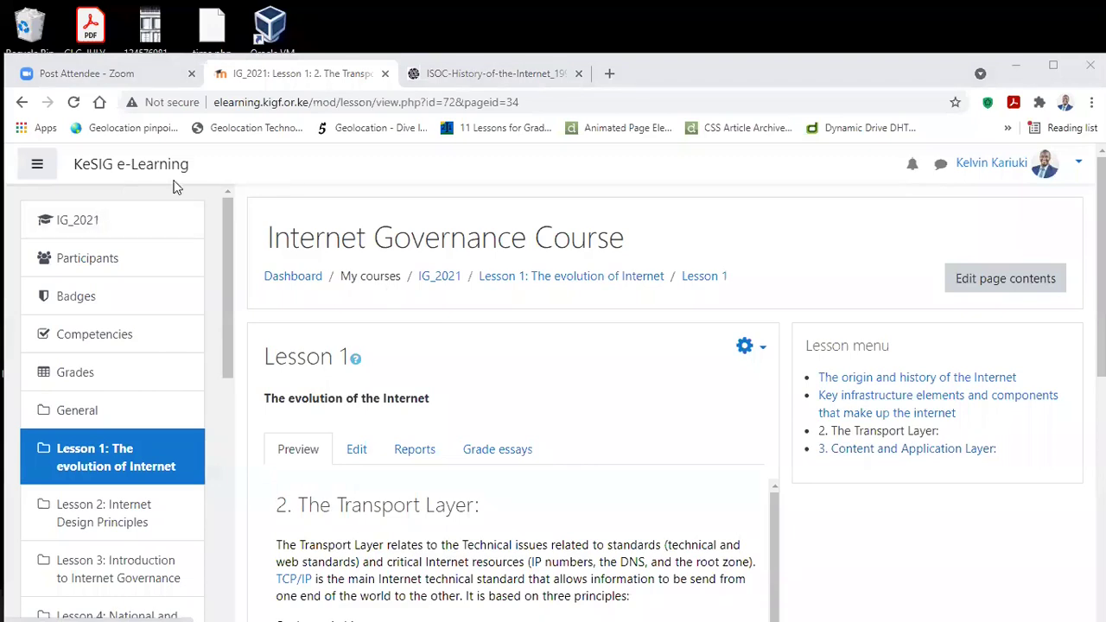
Step: Open the IG_2021 course page, then highlight and clear part of Lesson 1's question 1
{"action": "left_click", "coordinate": [93, 223]}
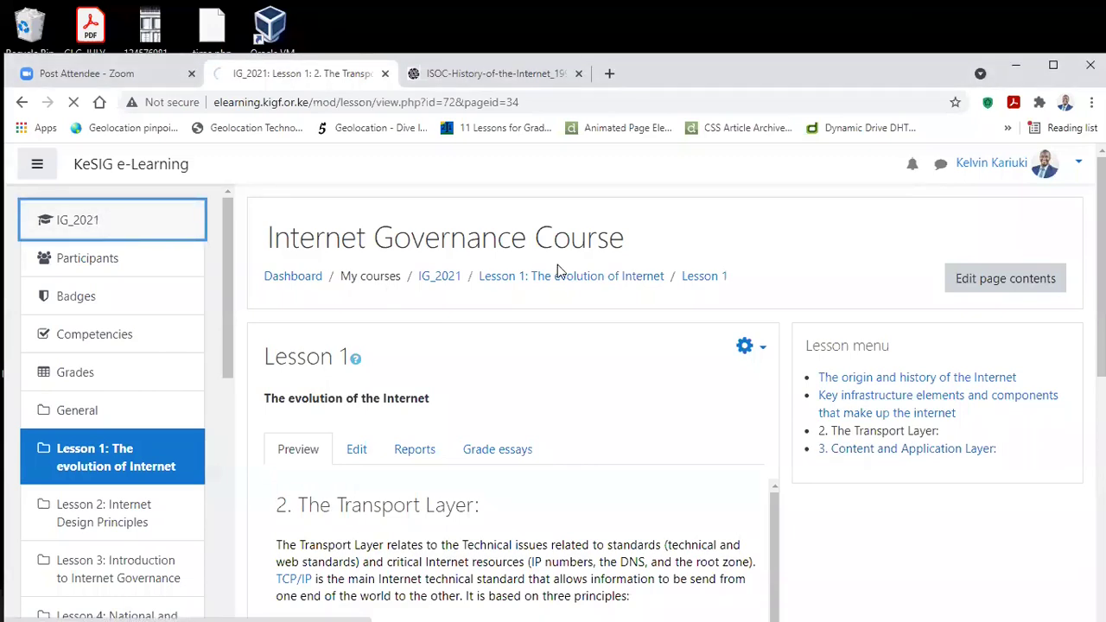
{"action": "scroll", "coordinate": [554, 275], "scroll_direction": "down", "scroll_amount": 3}
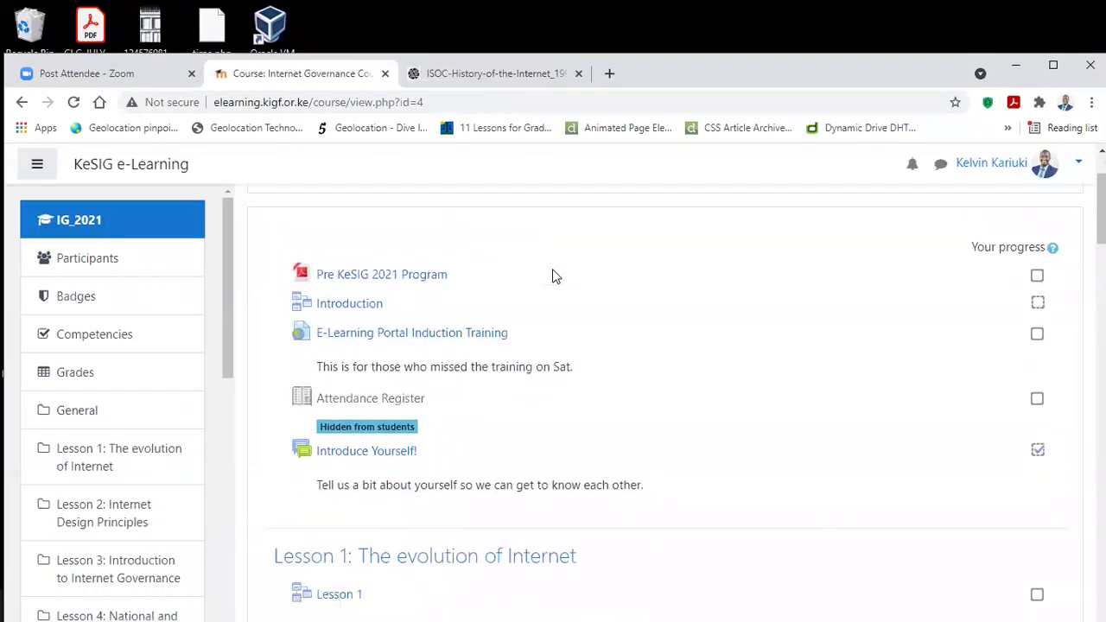
{"action": "scroll", "coordinate": [554, 276], "scroll_direction": "down", "scroll_amount": 3}
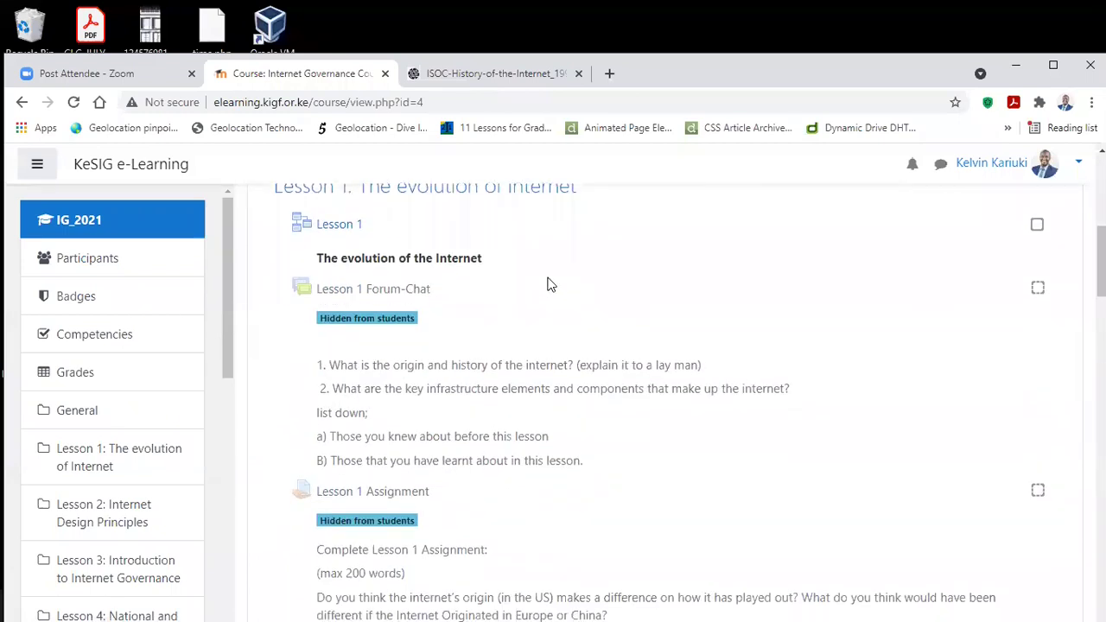
{"action": "scroll", "coordinate": [548, 284], "scroll_direction": "down", "scroll_amount": 1}
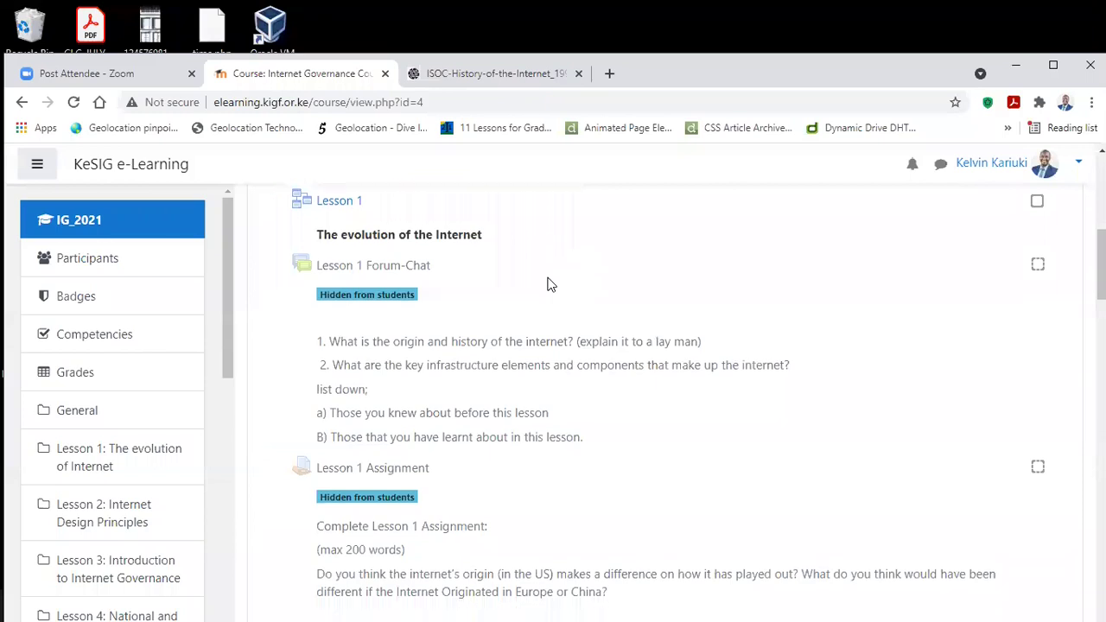
{"action": "scroll", "coordinate": [538, 284], "scroll_direction": "up", "scroll_amount": 1}
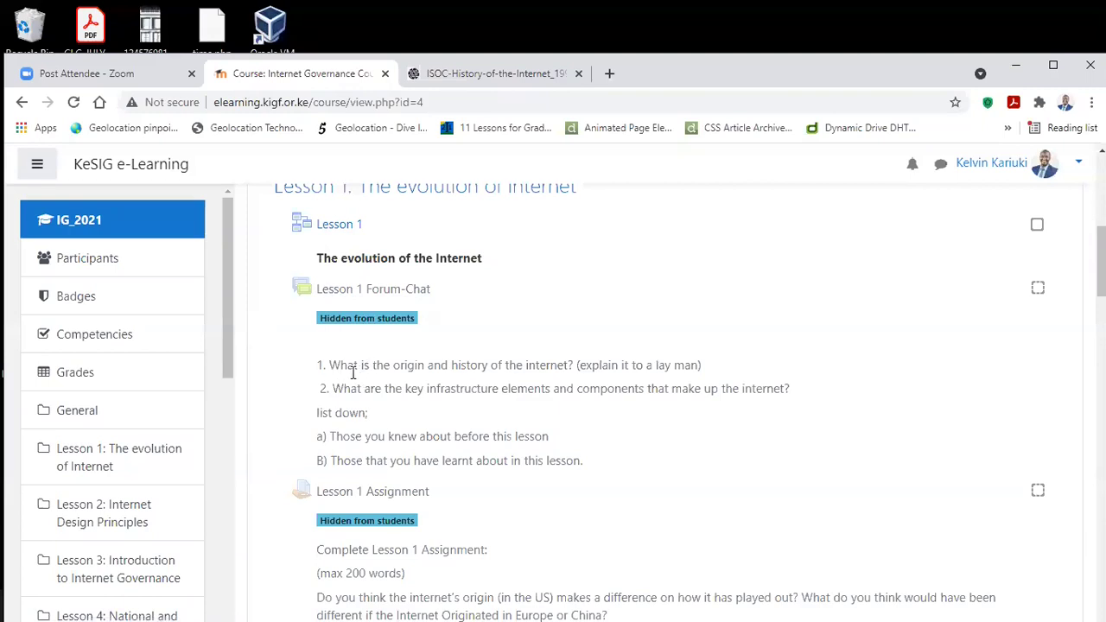
{"action": "left_click_drag", "start_coordinate": [333, 365], "coordinate": [693, 364]}
{"action": "left_click", "coordinate": [704, 370]}
Step: Scroll down to the Final Assessment and back to Lesson 1's 200-word assignment prompt
{"action": "scroll", "coordinate": [366, 352], "scroll_direction": "down", "scroll_amount": 2}
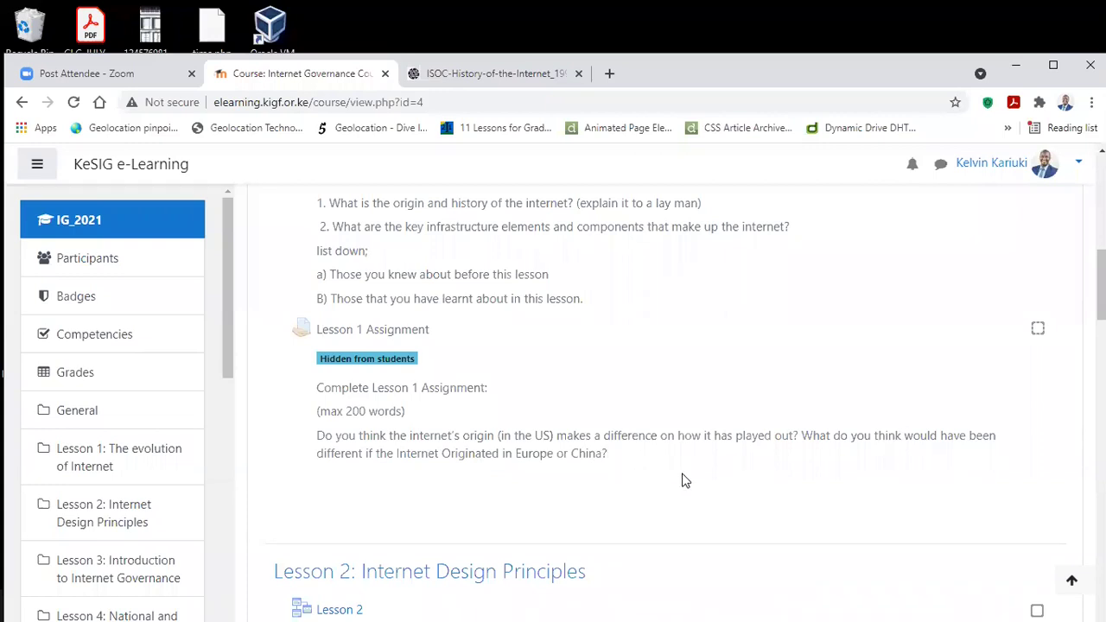
{"action": "scroll", "coordinate": [604, 477], "scroll_direction": "up", "scroll_amount": 1}
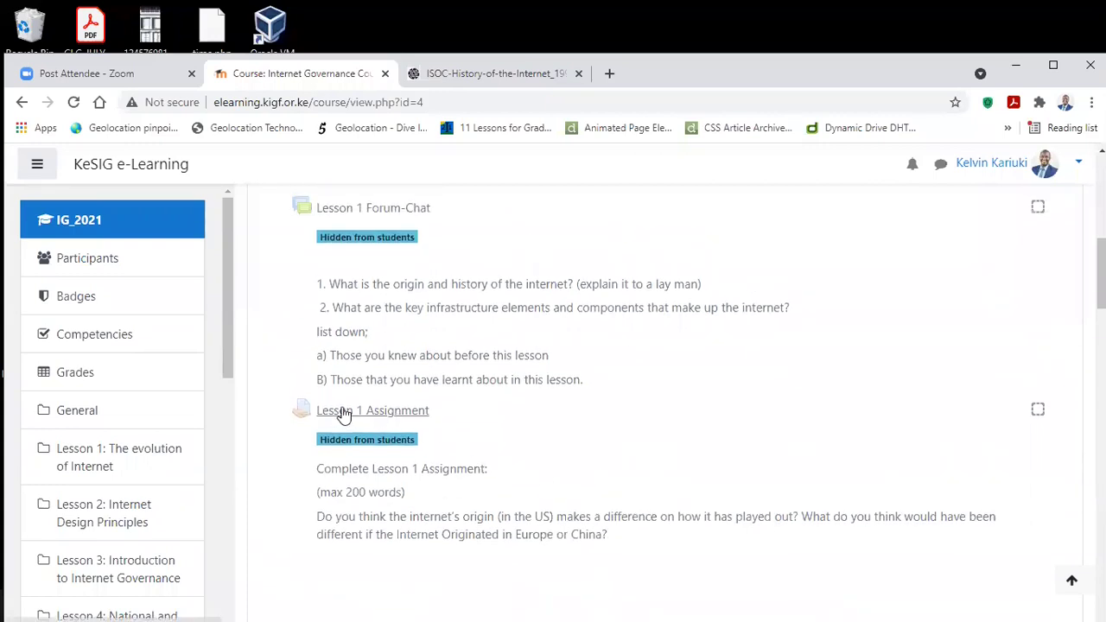
{"action": "scroll", "coordinate": [352, 293], "scroll_direction": "up", "scroll_amount": 3}
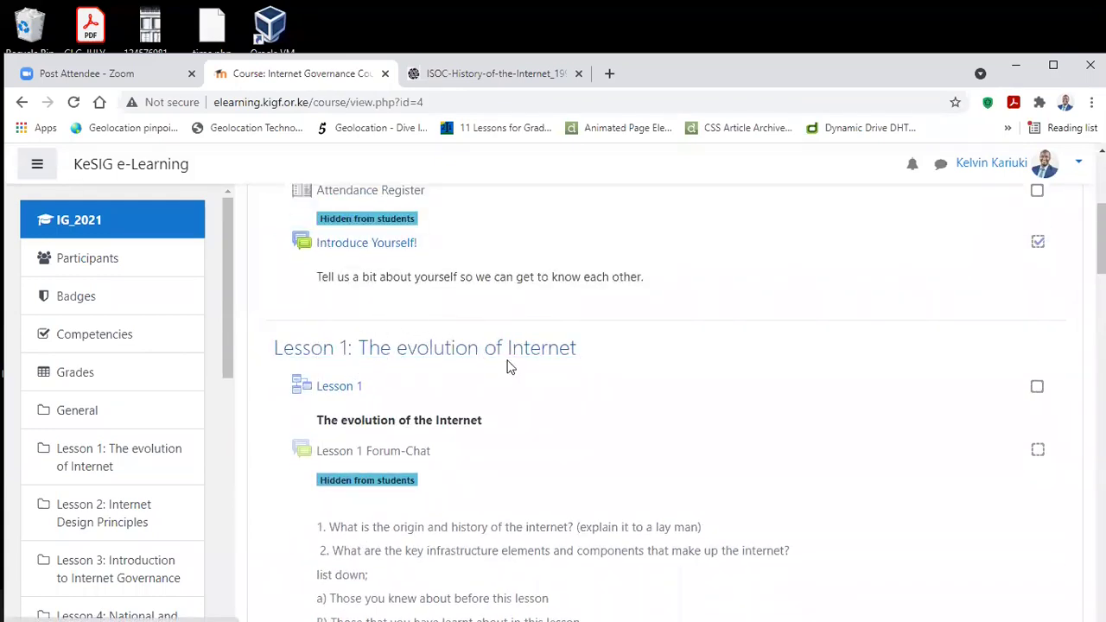
{"action": "scroll", "coordinate": [544, 373], "scroll_direction": "down", "scroll_amount": 4}
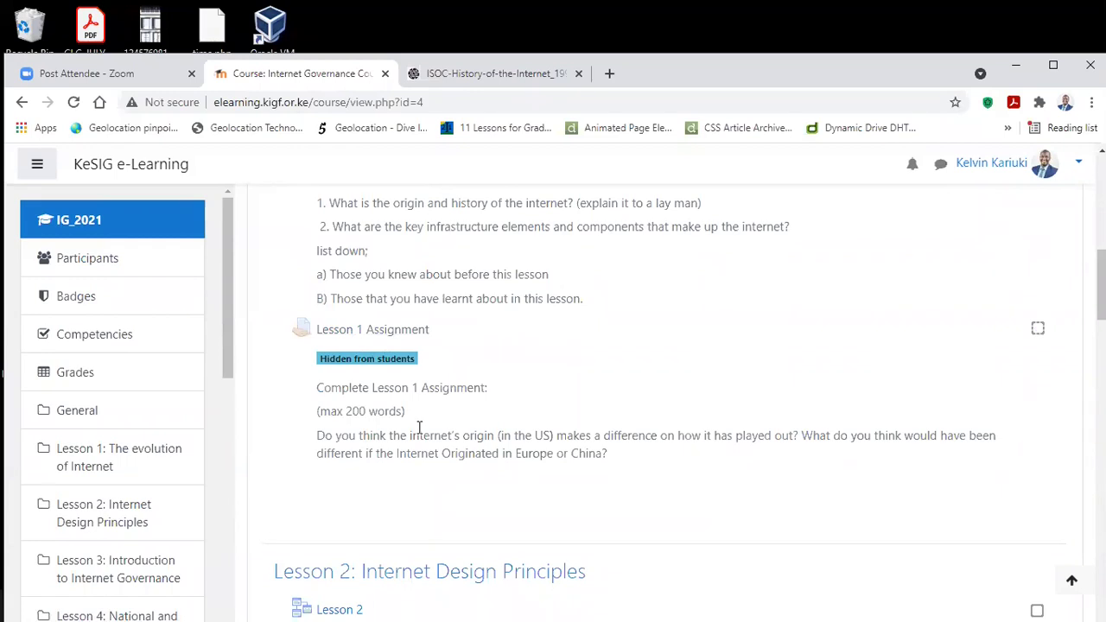
{"action": "scroll", "coordinate": [418, 427], "scroll_direction": "up", "scroll_amount": 2}
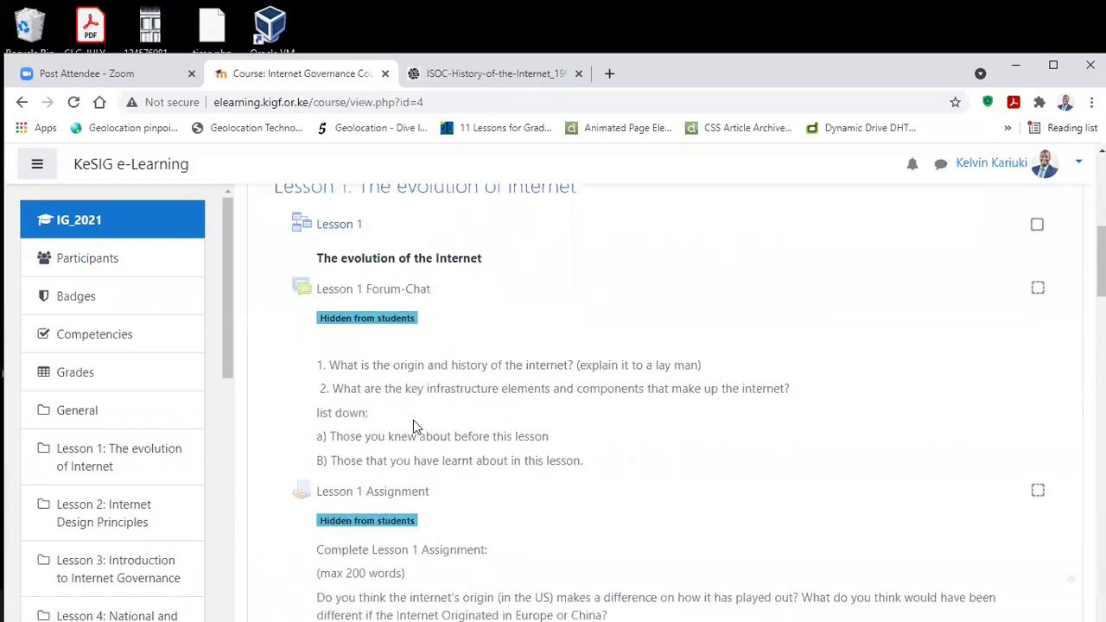
{"action": "scroll", "coordinate": [346, 221], "scroll_direction": "down", "scroll_amount": 6}
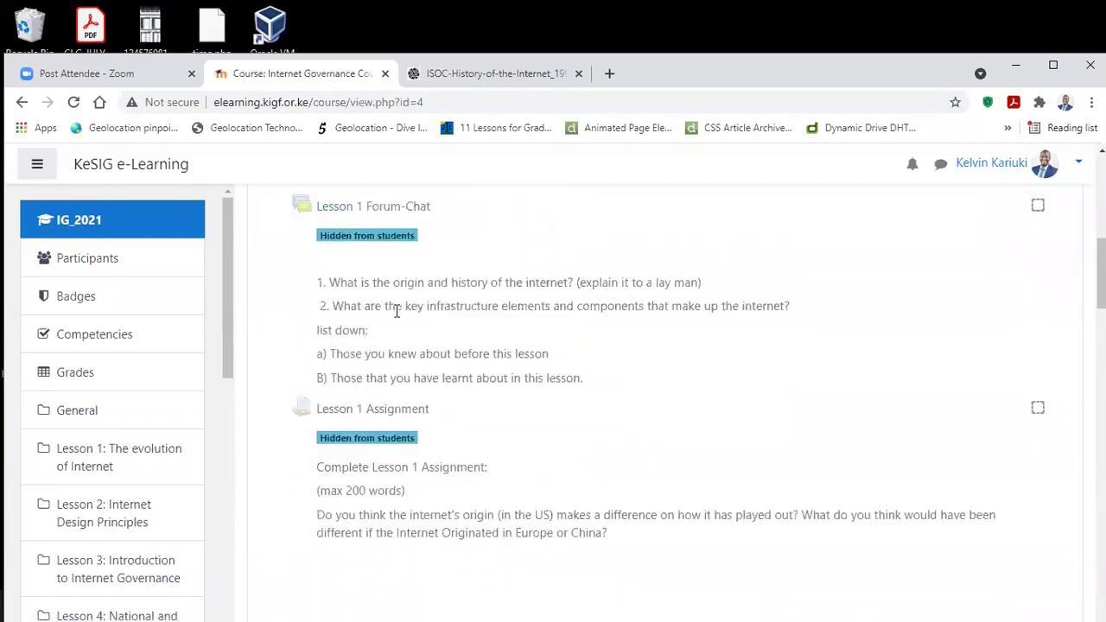
{"action": "scroll", "coordinate": [345, 316], "scroll_direction": "down", "scroll_amount": 20}
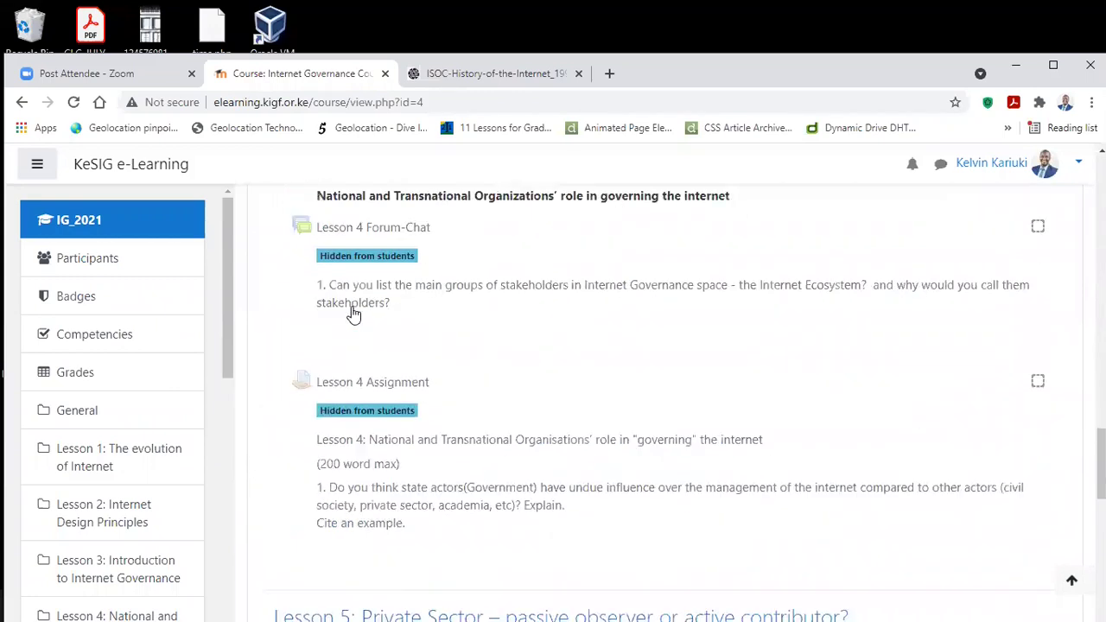
{"action": "scroll", "coordinate": [366, 321], "scroll_direction": "down", "scroll_amount": 3}
{"action": "scroll", "coordinate": [368, 318], "scroll_direction": "up", "scroll_amount": 4}
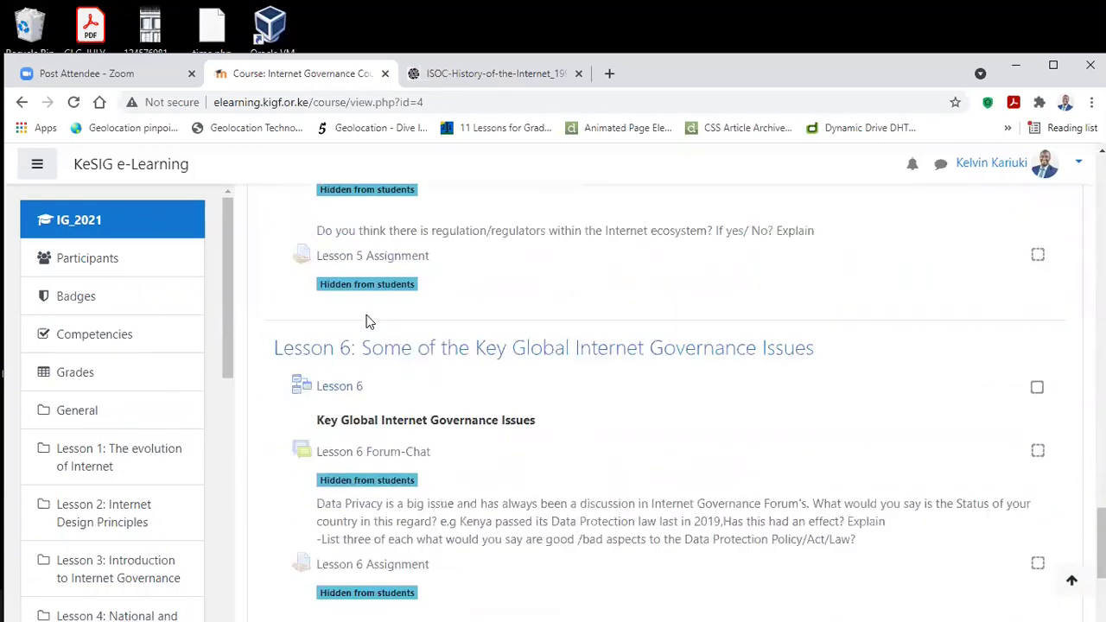
{"action": "scroll", "coordinate": [432, 389], "scroll_direction": "down", "scroll_amount": 4}
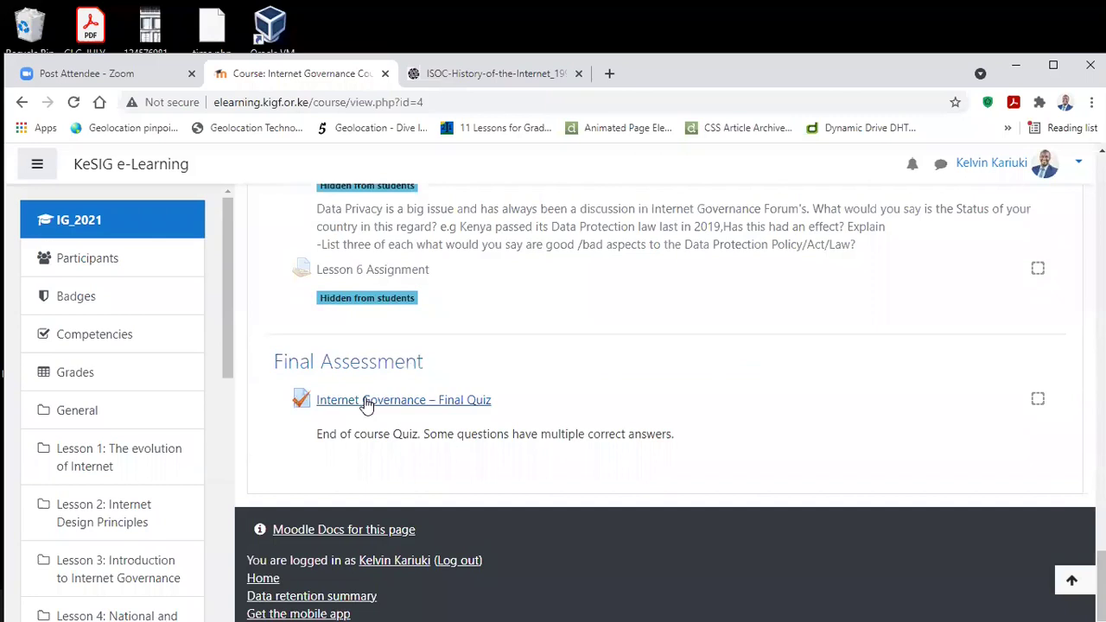
{"action": "scroll", "coordinate": [518, 397], "scroll_direction": "up", "scroll_amount": 20}
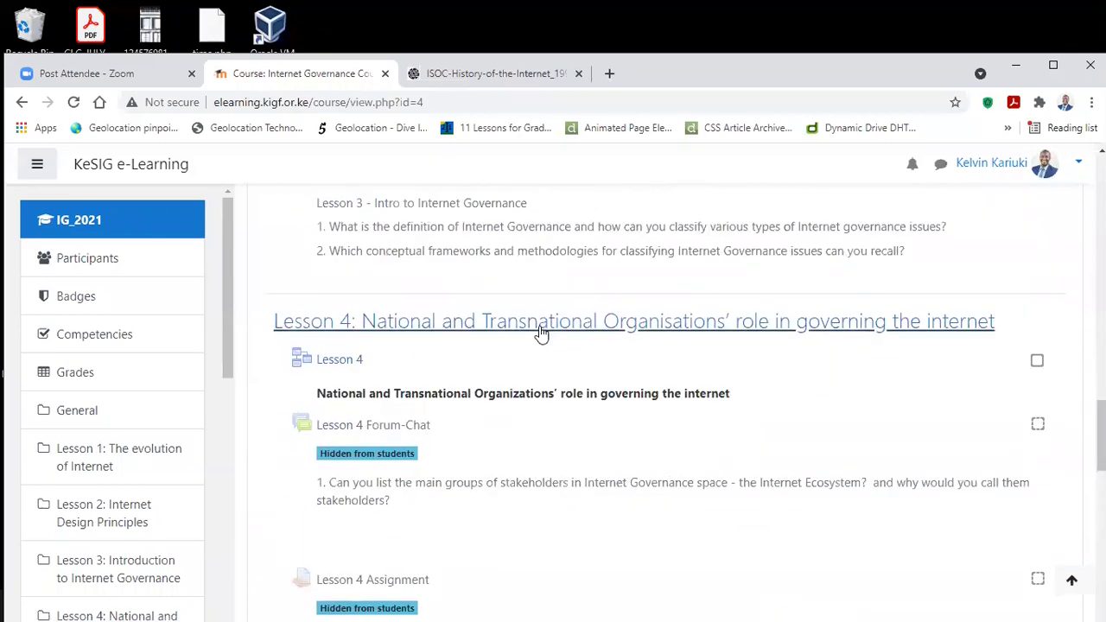
{"action": "scroll", "coordinate": [532, 322], "scroll_direction": "up", "scroll_amount": 15}
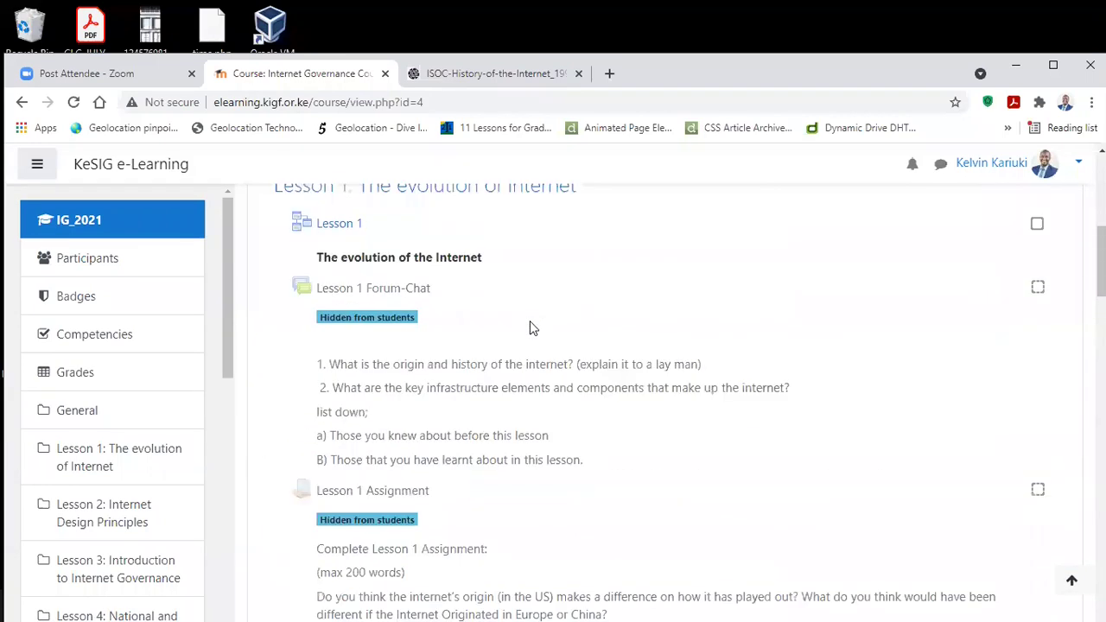
{"action": "scroll", "coordinate": [532, 327], "scroll_direction": "down", "scroll_amount": 7}
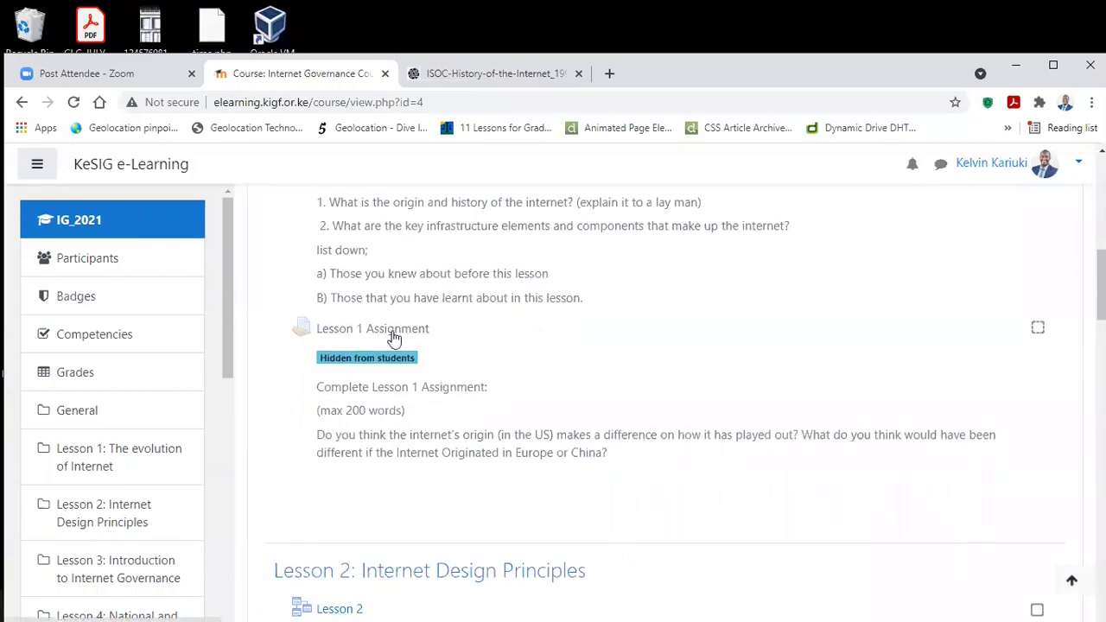
Step: Review the Lesson 1 Assignment's grading summary, then choose 'Switch role to...' from the user menu
{"action": "left_click", "coordinate": [360, 339]}
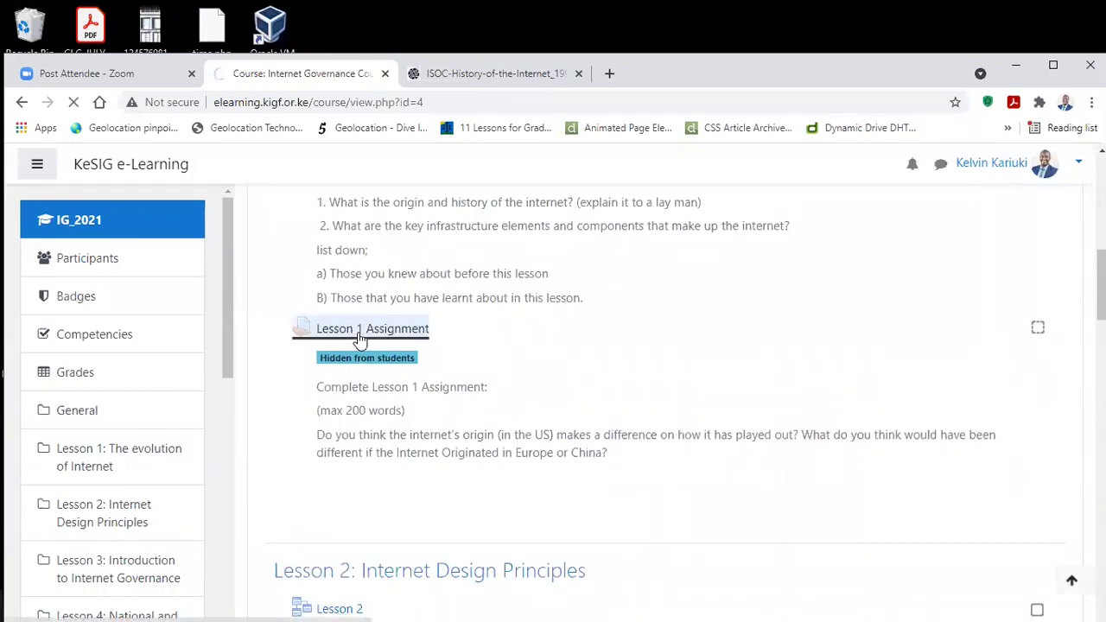
{"action": "scroll", "coordinate": [555, 338], "scroll_direction": "down", "scroll_amount": 2}
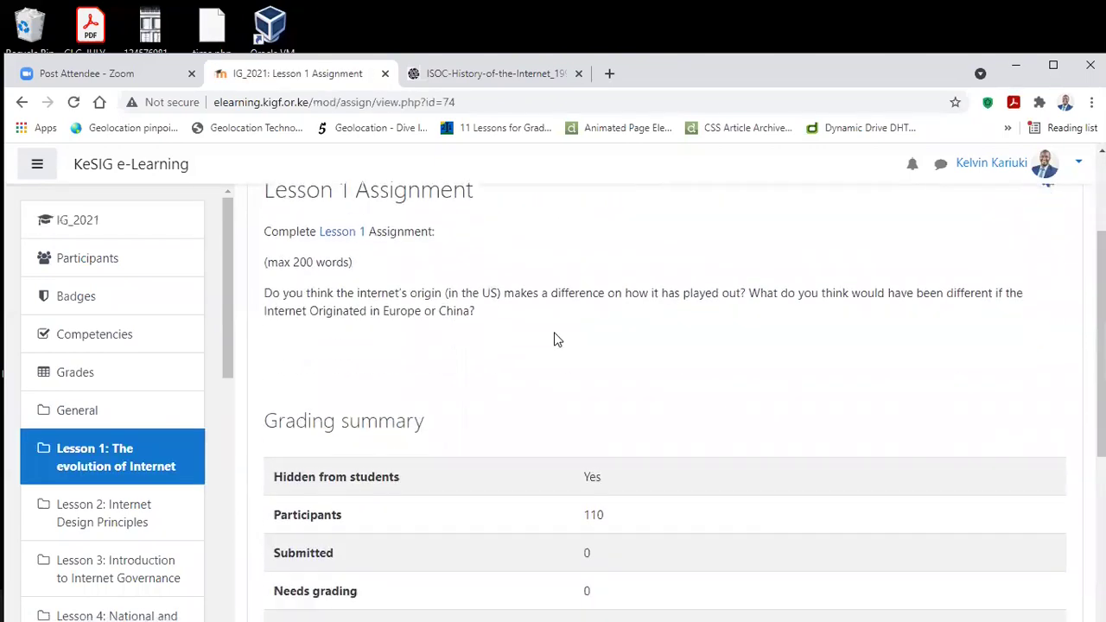
{"action": "scroll", "coordinate": [555, 338], "scroll_direction": "down", "scroll_amount": 3}
{"action": "scroll", "coordinate": [555, 339], "scroll_direction": "up", "scroll_amount": 3}
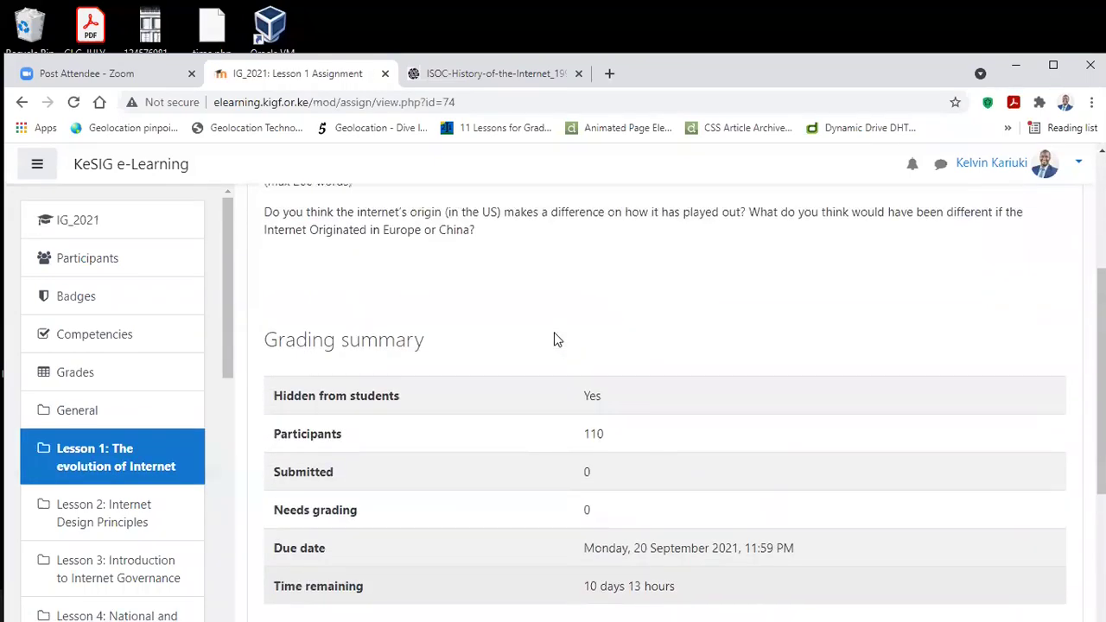
{"action": "scroll", "coordinate": [557, 339], "scroll_direction": "up", "scroll_amount": 3}
{"action": "left_click", "coordinate": [1078, 164]}
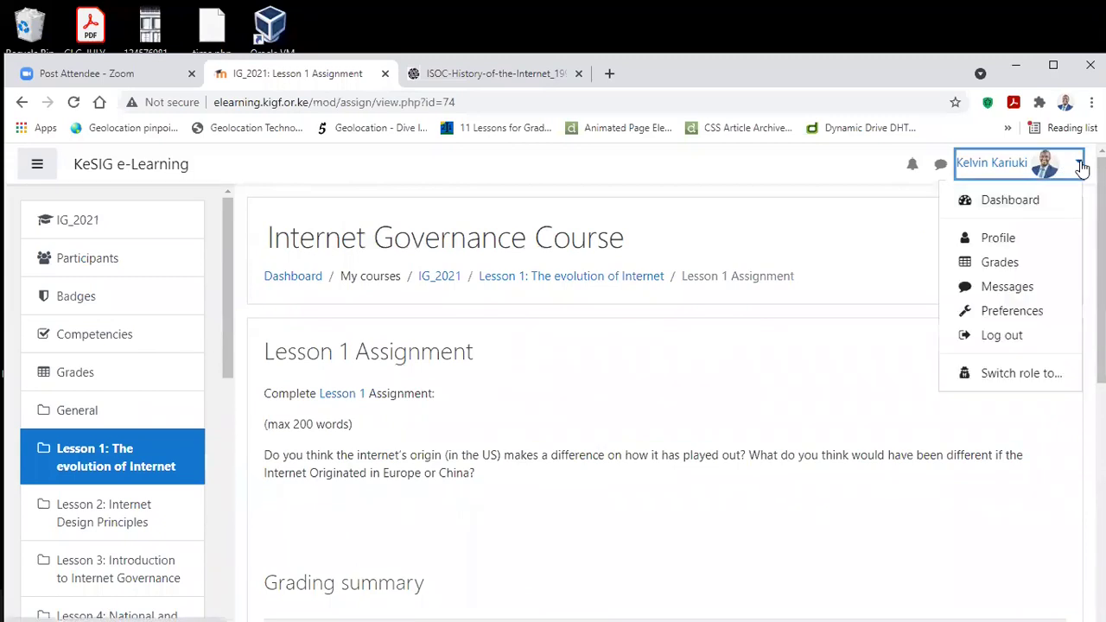
{"action": "left_click", "coordinate": [955, 373]}
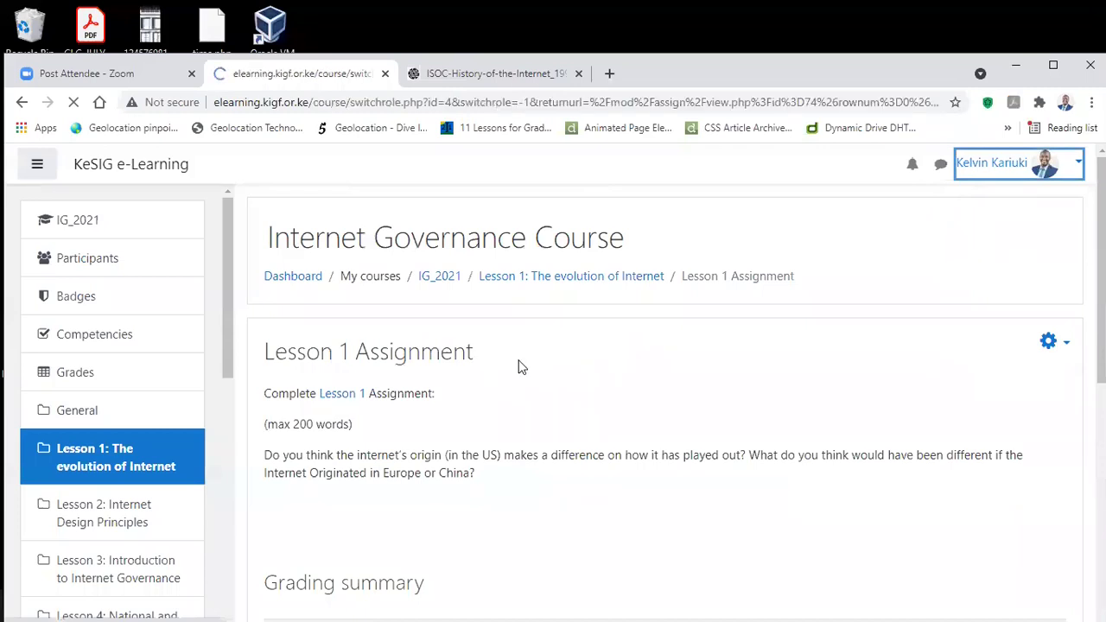
Step: Switch the course view to the Learner role and review the assignment's Submission status table
{"action": "scroll", "coordinate": [437, 397], "scroll_direction": "down", "scroll_amount": 2}
{"action": "scroll", "coordinate": [436, 397], "scroll_direction": "down", "scroll_amount": 1}
{"action": "left_click", "coordinate": [318, 363]}
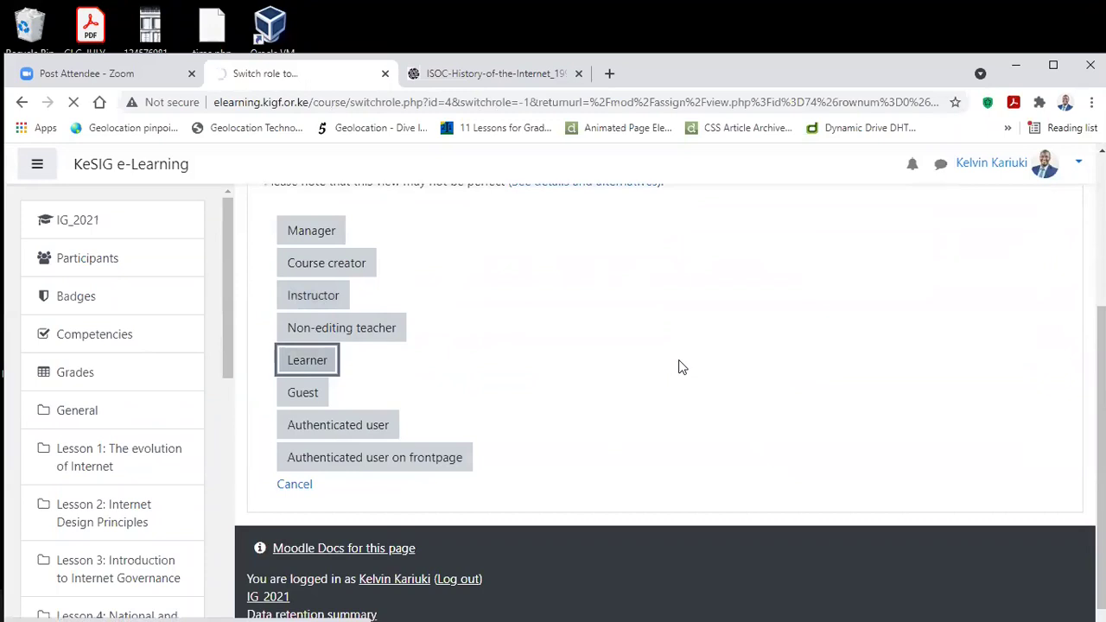
{"action": "scroll", "coordinate": [683, 372], "scroll_direction": "down", "scroll_amount": 3}
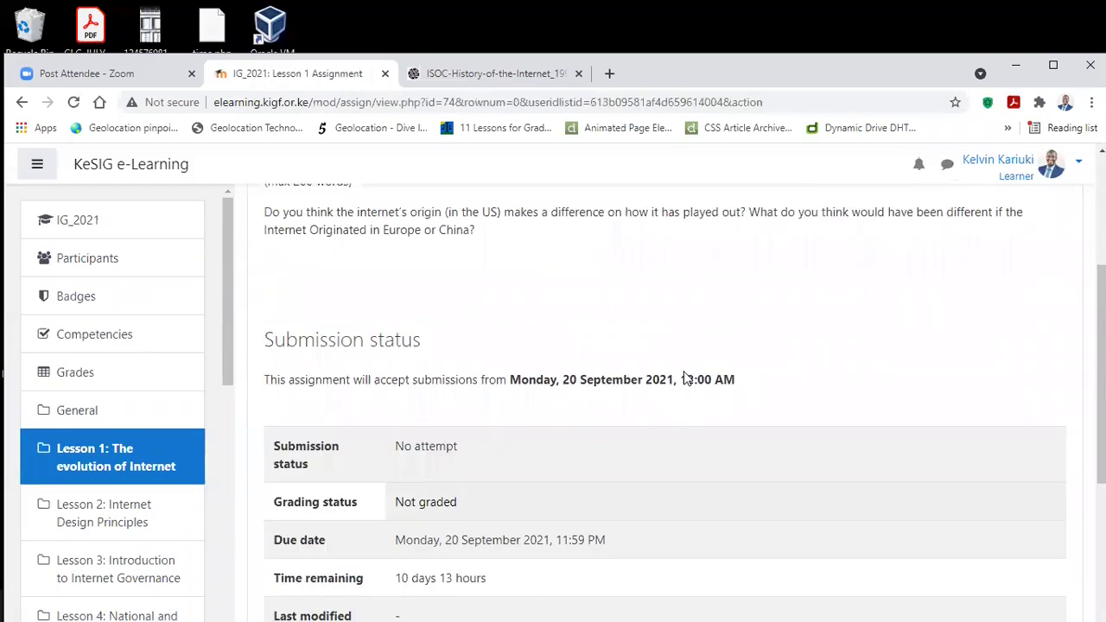
{"action": "scroll", "coordinate": [684, 373], "scroll_direction": "down", "scroll_amount": 3}
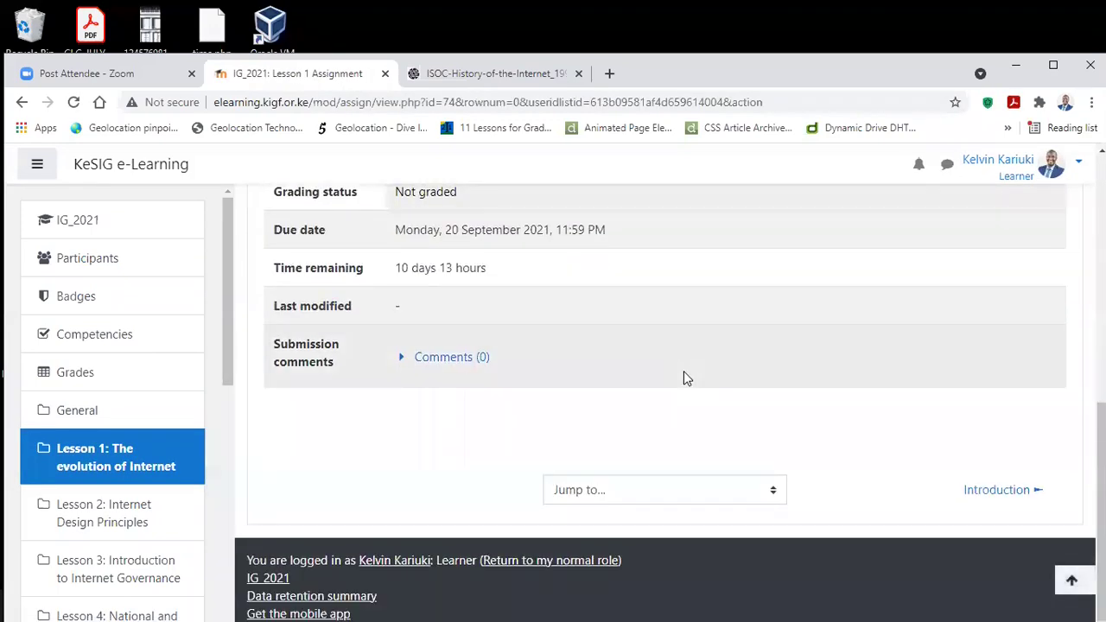
{"action": "scroll", "coordinate": [683, 371], "scroll_direction": "up", "scroll_amount": 2}
{"action": "scroll", "coordinate": [683, 370], "scroll_direction": "down", "scroll_amount": 2}
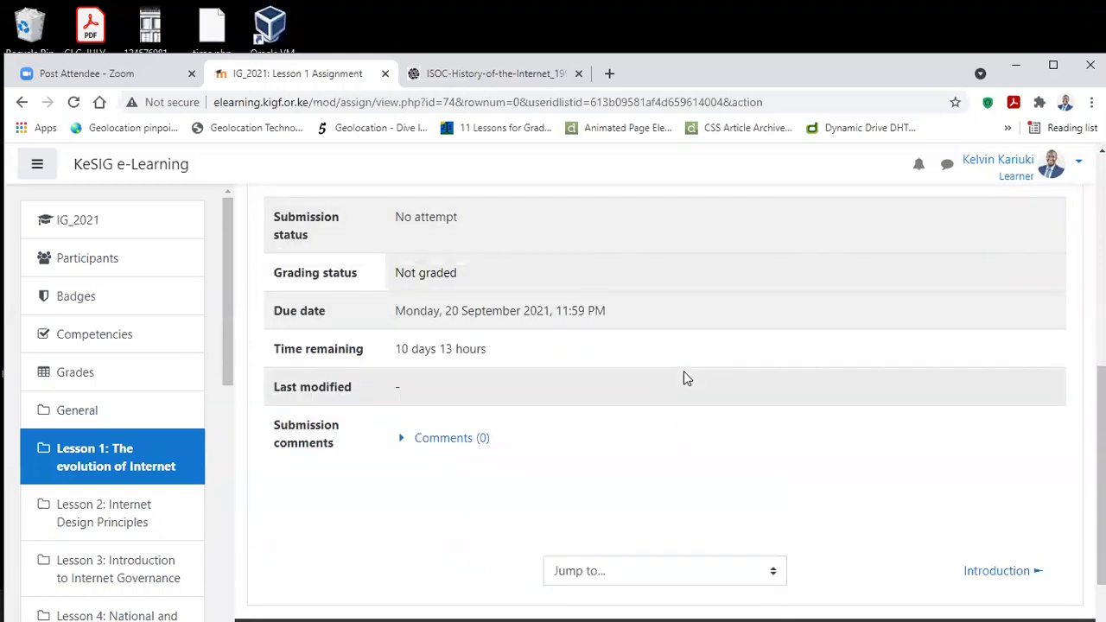
{"action": "scroll", "coordinate": [684, 378], "scroll_direction": "up", "scroll_amount": 1}
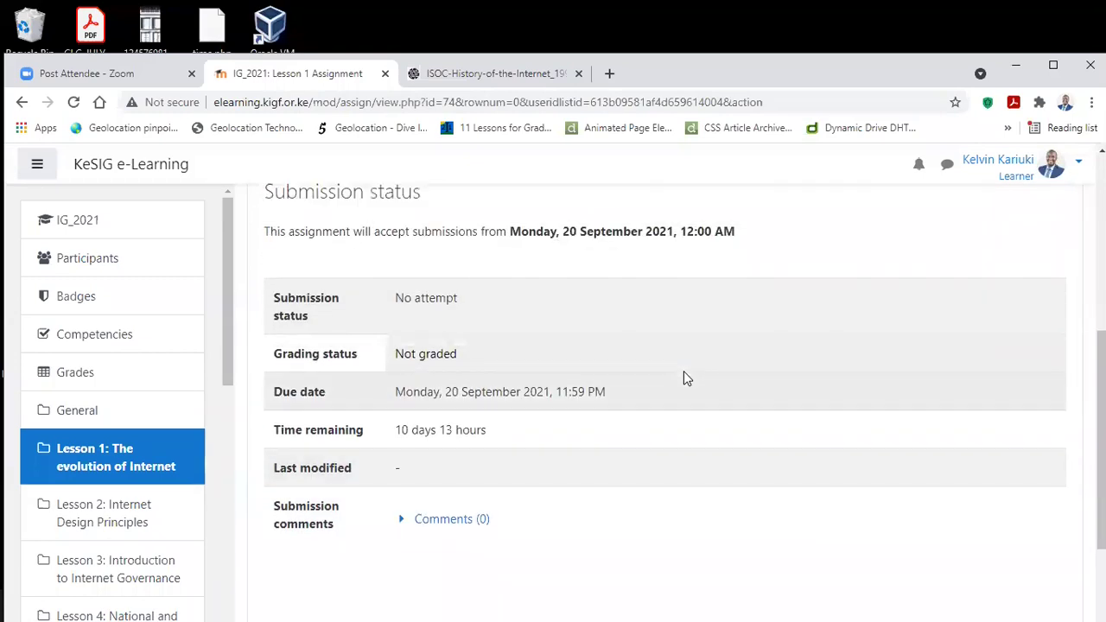
{"action": "scroll", "coordinate": [683, 371], "scroll_direction": "up", "scroll_amount": 4}
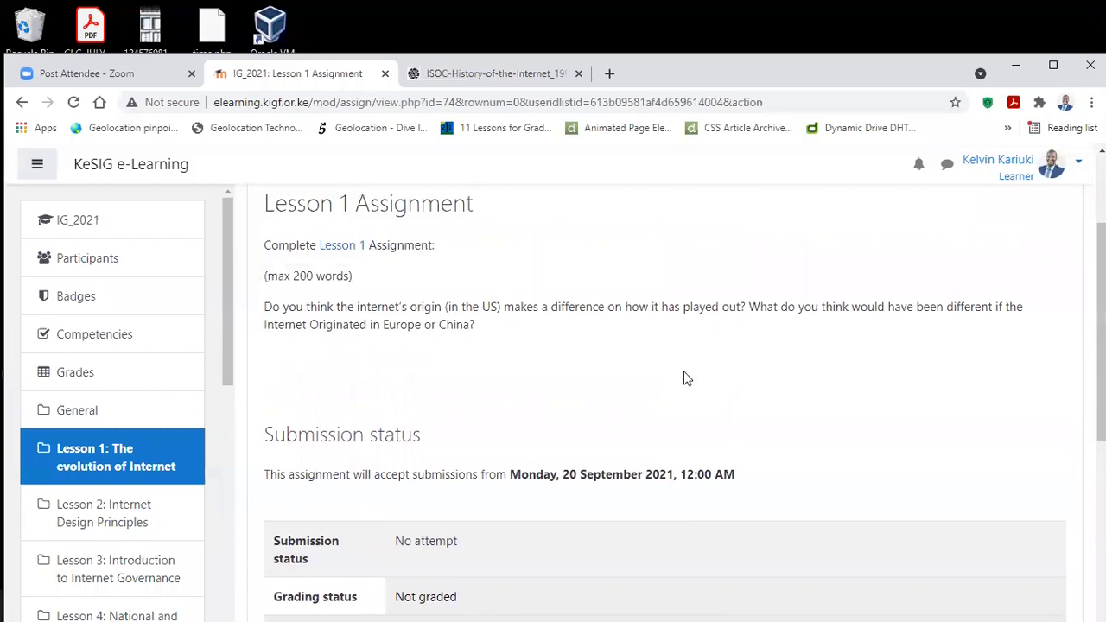
{"action": "scroll", "coordinate": [684, 373], "scroll_direction": "up", "scroll_amount": 1}
{"action": "scroll", "coordinate": [683, 373], "scroll_direction": "down", "scroll_amount": 3}
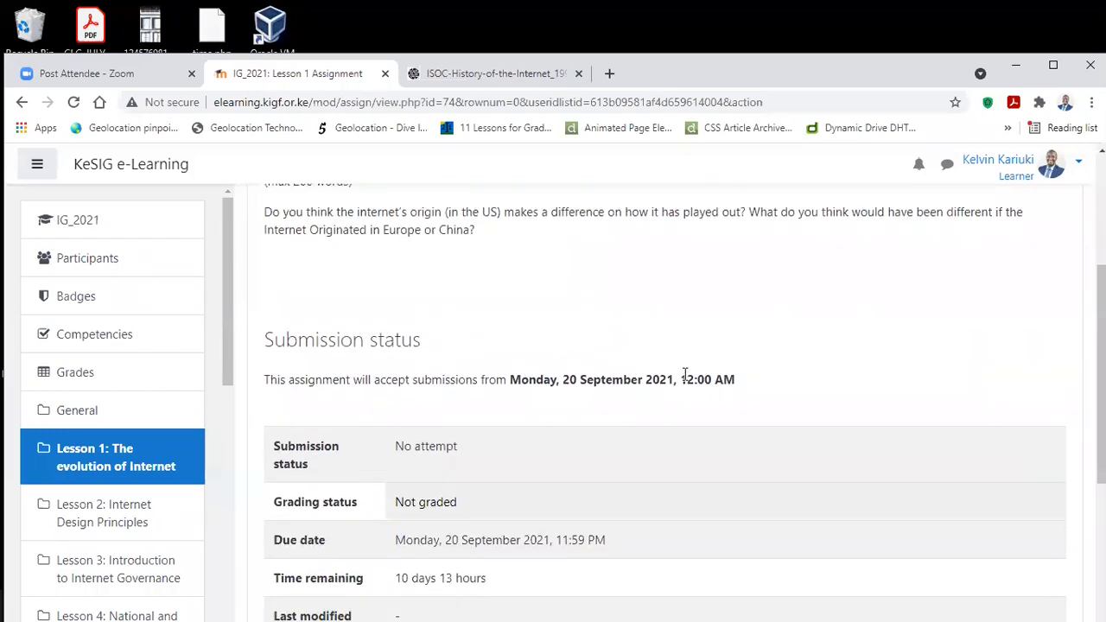
{"action": "scroll", "coordinate": [683, 374], "scroll_direction": "down", "scroll_amount": 2}
{"action": "scroll", "coordinate": [684, 374], "scroll_direction": "up", "scroll_amount": 2}
Step: Highlight the opening date, Monday, 20 September 2021, 12:00 AM, and the accept-submissions sentence
{"action": "left_click_drag", "start_coordinate": [510, 379], "coordinate": [772, 384]}
{"action": "left_click_drag", "start_coordinate": [510, 379], "coordinate": [835, 383]}
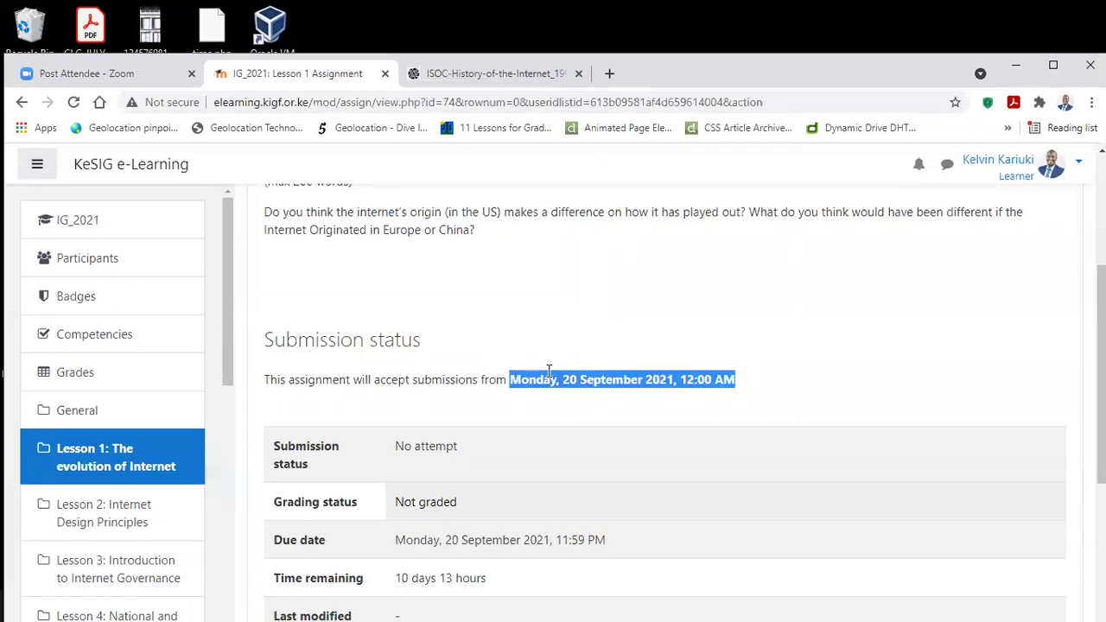
{"action": "left_click_drag", "start_coordinate": [508, 377], "coordinate": [765, 381]}
{"action": "left_click", "coordinate": [505, 369]}
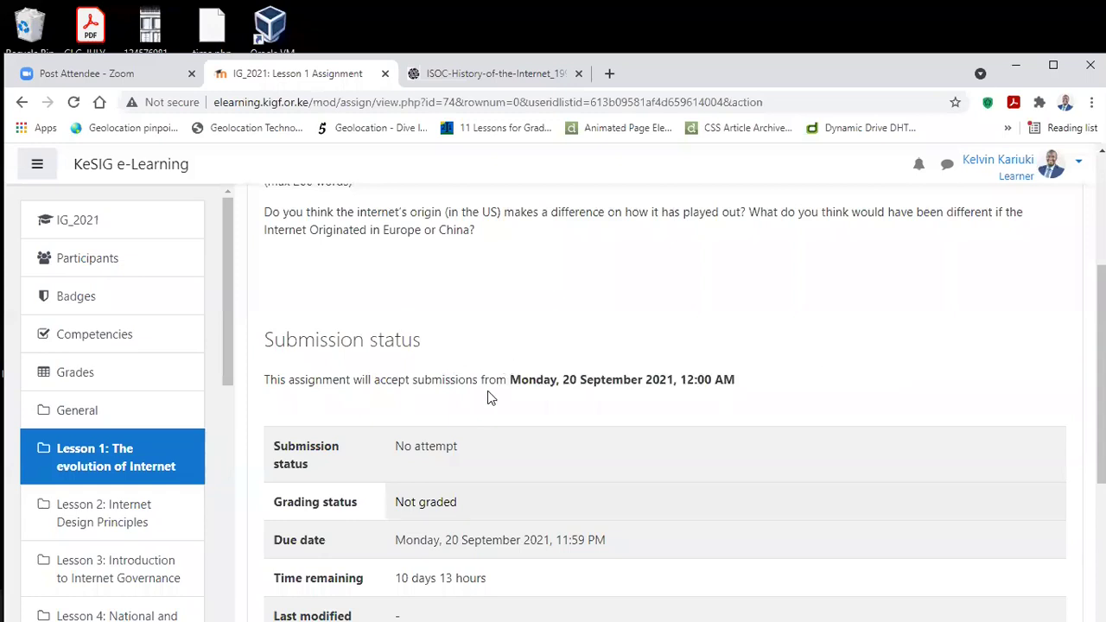
{"action": "scroll", "coordinate": [648, 375], "scroll_direction": "down", "scroll_amount": 1}
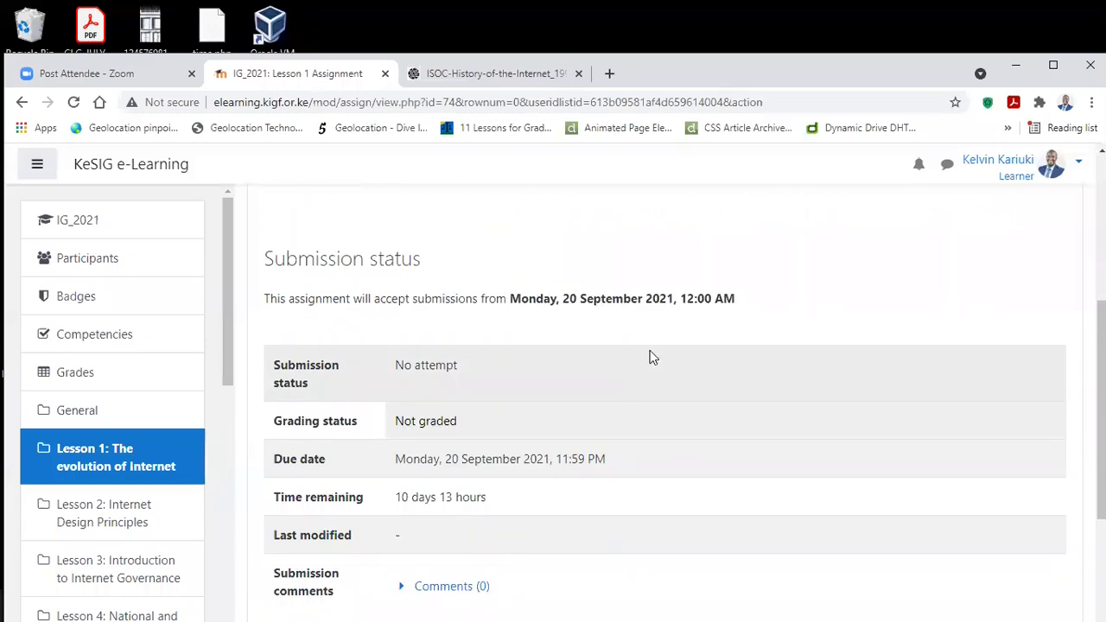
{"action": "scroll", "coordinate": [643, 354], "scroll_direction": "down", "scroll_amount": 2}
{"action": "scroll", "coordinate": [630, 333], "scroll_direction": "up", "scroll_amount": 3}
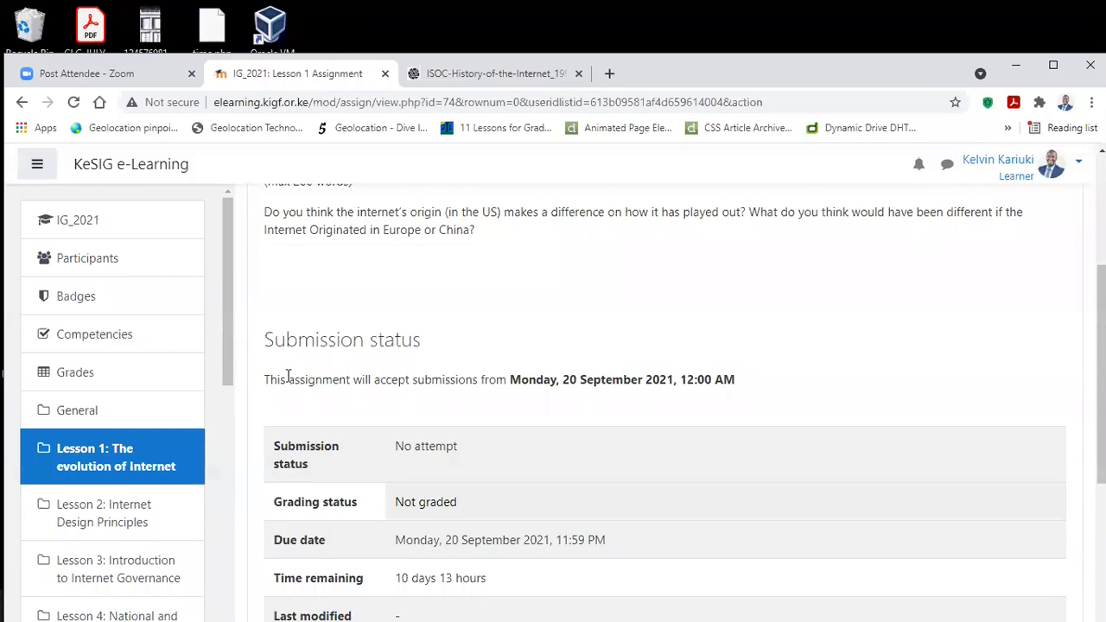
{"action": "left_click_drag", "start_coordinate": [267, 378], "coordinate": [765, 378]}
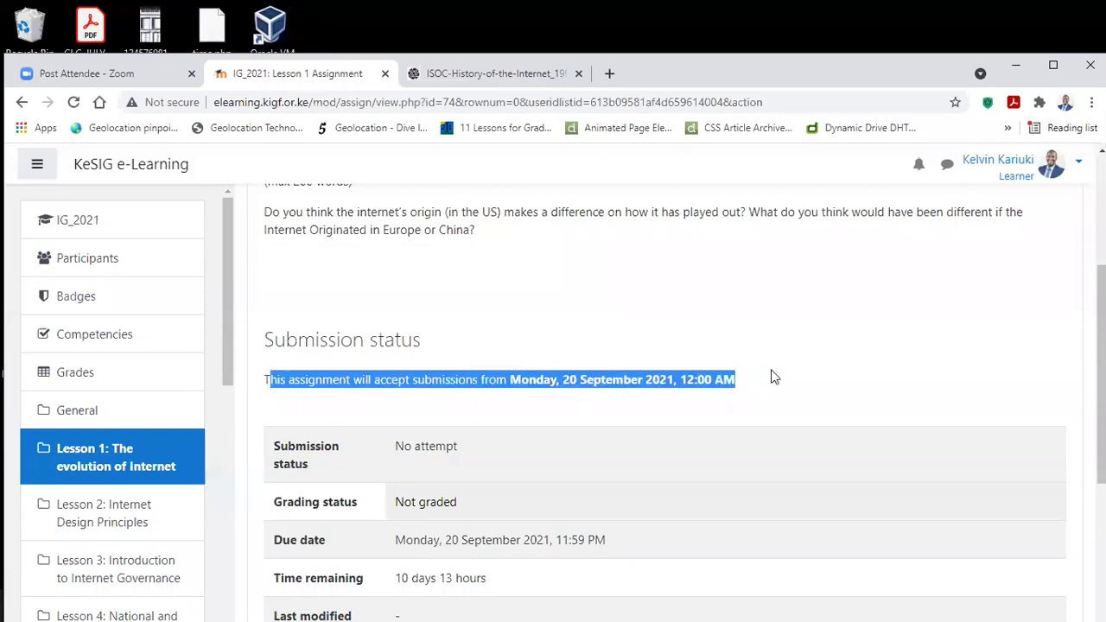
{"action": "left_click", "coordinate": [566, 371]}
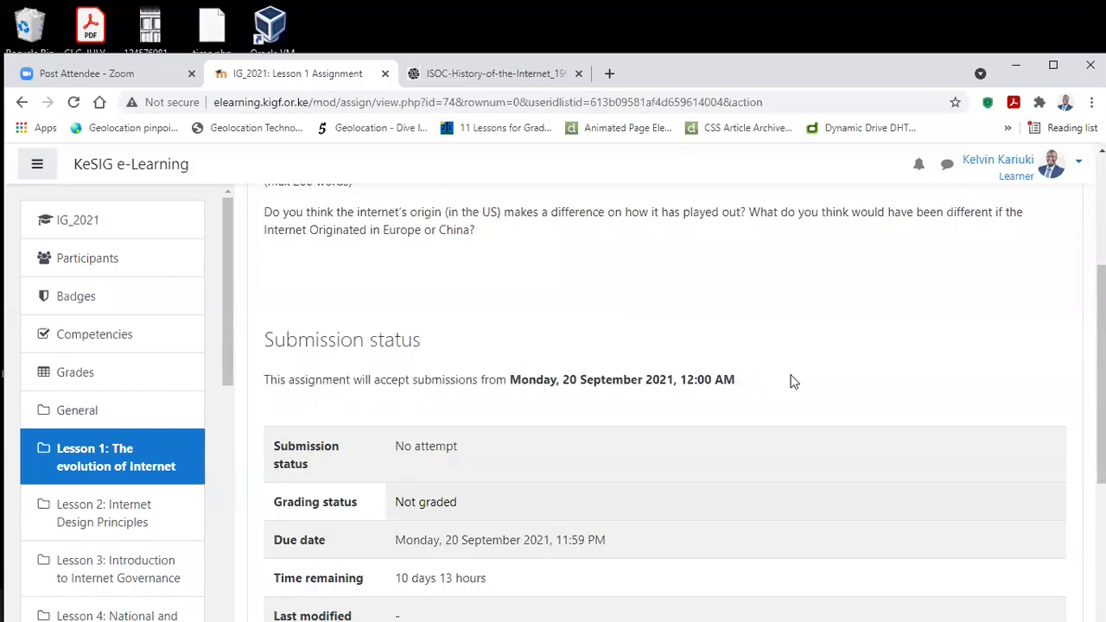
Step: Highlight the due date, the Not graded status and the 10 days 13 hours remaining
{"action": "scroll", "coordinate": [792, 382], "scroll_direction": "down", "scroll_amount": 2}
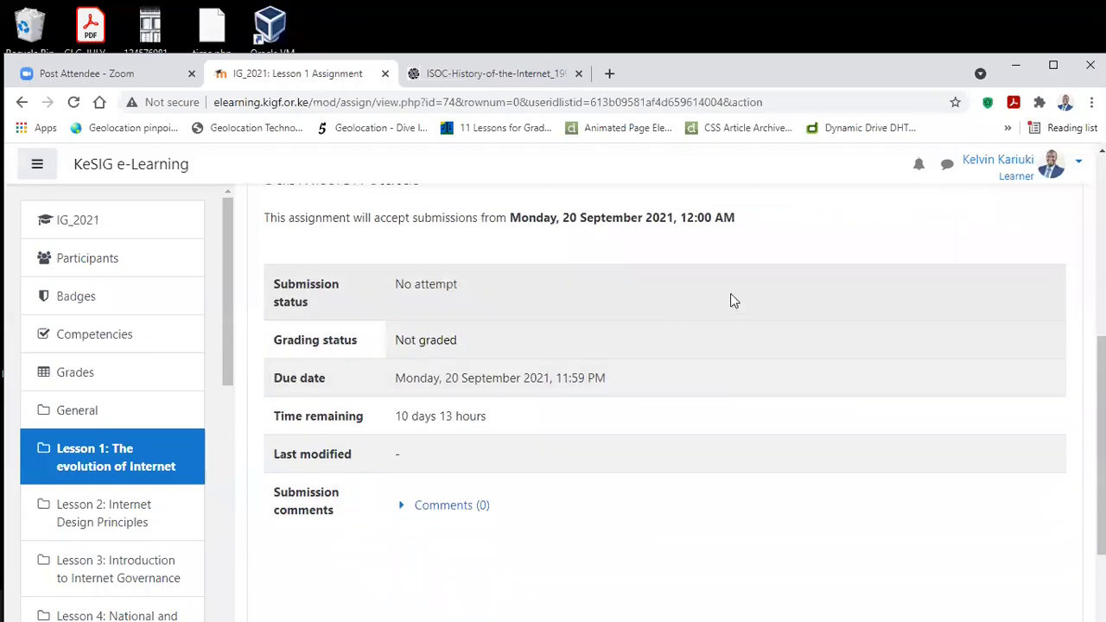
{"action": "left_click_drag", "start_coordinate": [609, 379], "coordinate": [274, 390]}
{"action": "left_click_drag", "start_coordinate": [456, 341], "coordinate": [388, 346]}
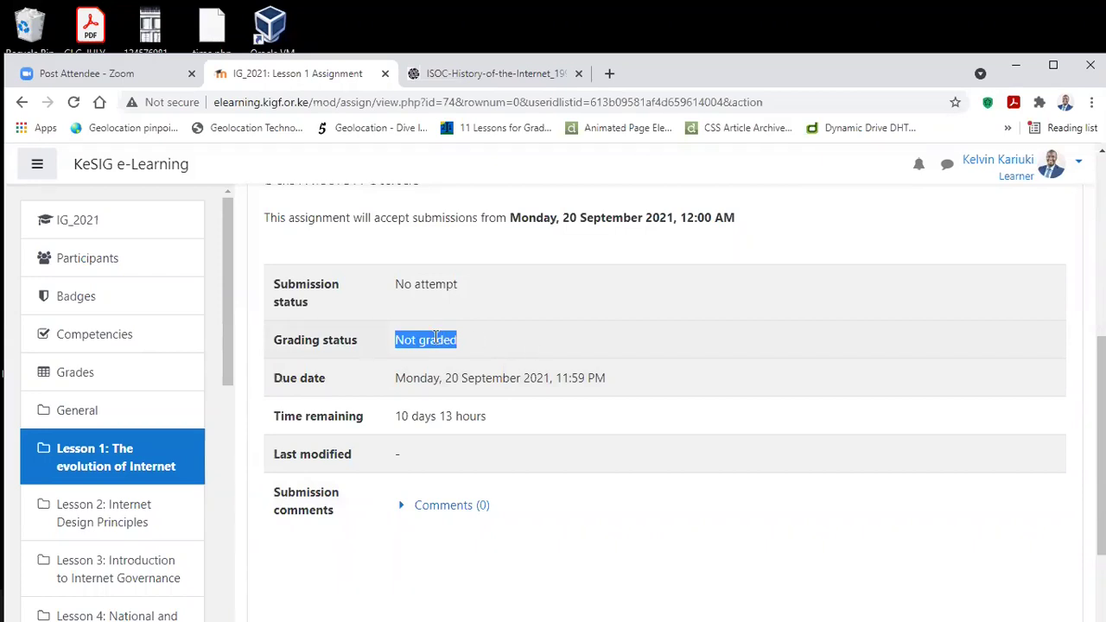
{"action": "left_click_drag", "start_coordinate": [498, 415], "coordinate": [378, 412]}
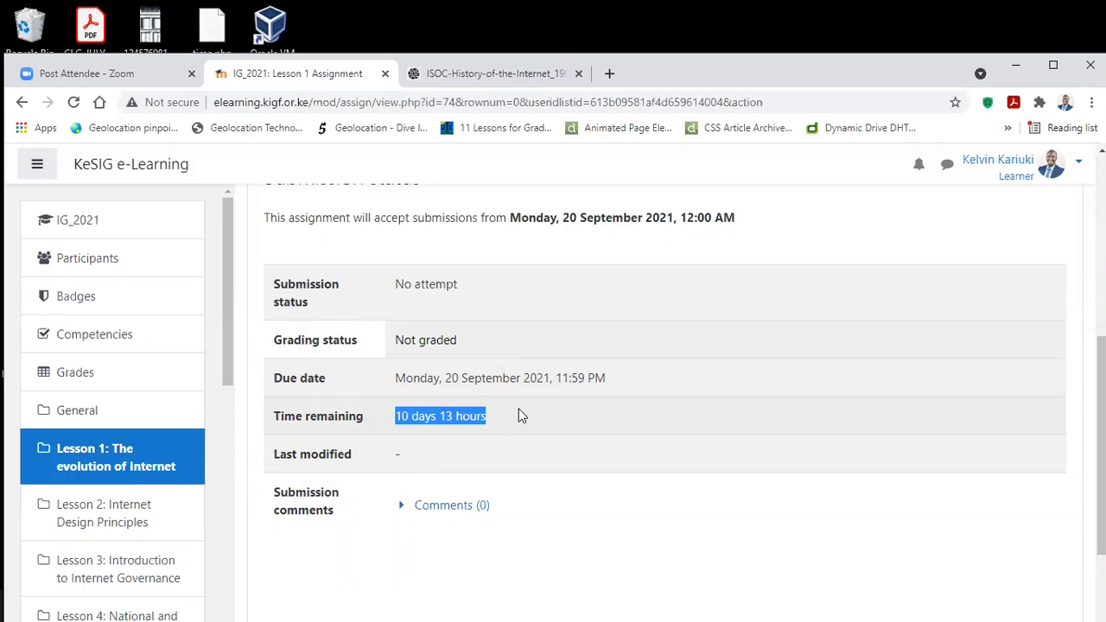
{"action": "left_click", "coordinate": [437, 409]}
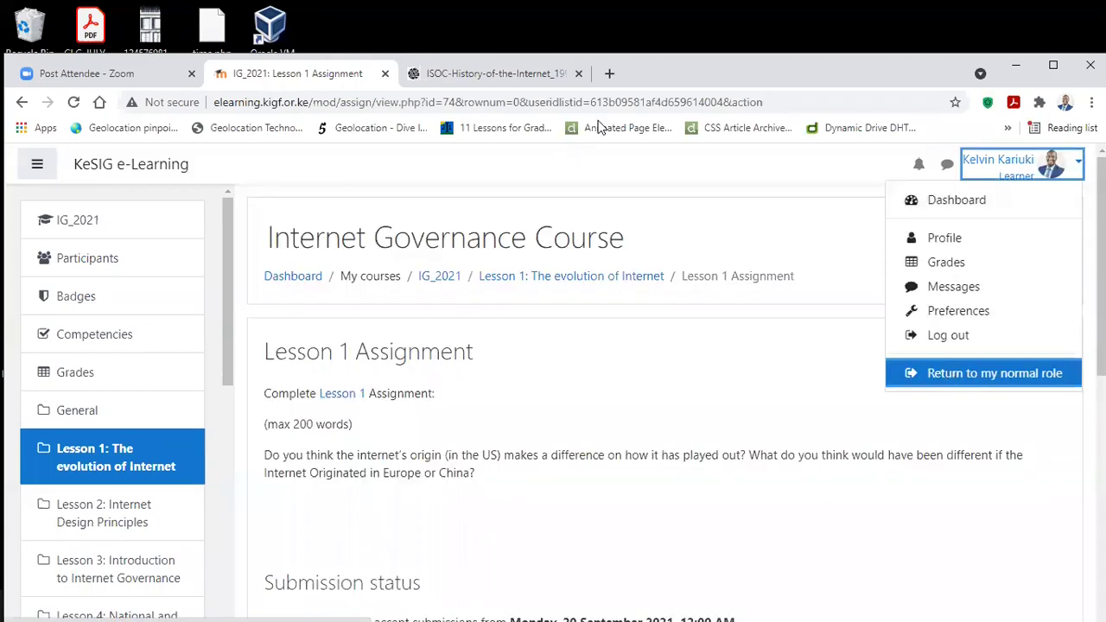
Step: Return to the normal teacher role and open the Lesson 1 Assignment's settings form
{"action": "left_click", "coordinate": [938, 370]}
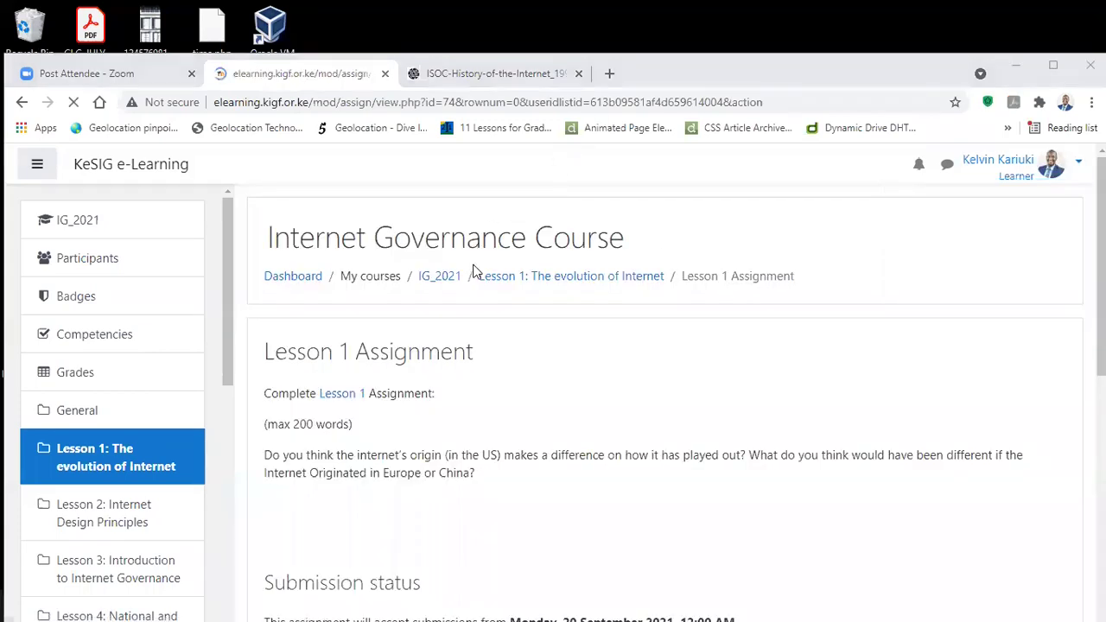
{"action": "scroll", "coordinate": [780, 242], "scroll_direction": "down", "scroll_amount": 4}
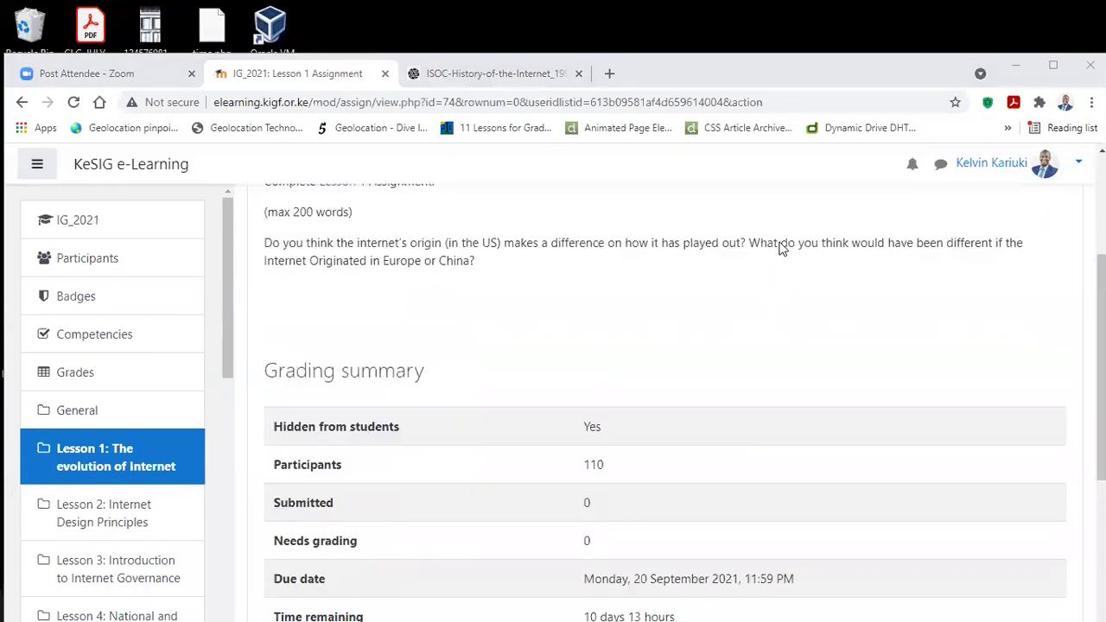
{"action": "scroll", "coordinate": [1061, 324], "scroll_direction": "up", "scroll_amount": 4}
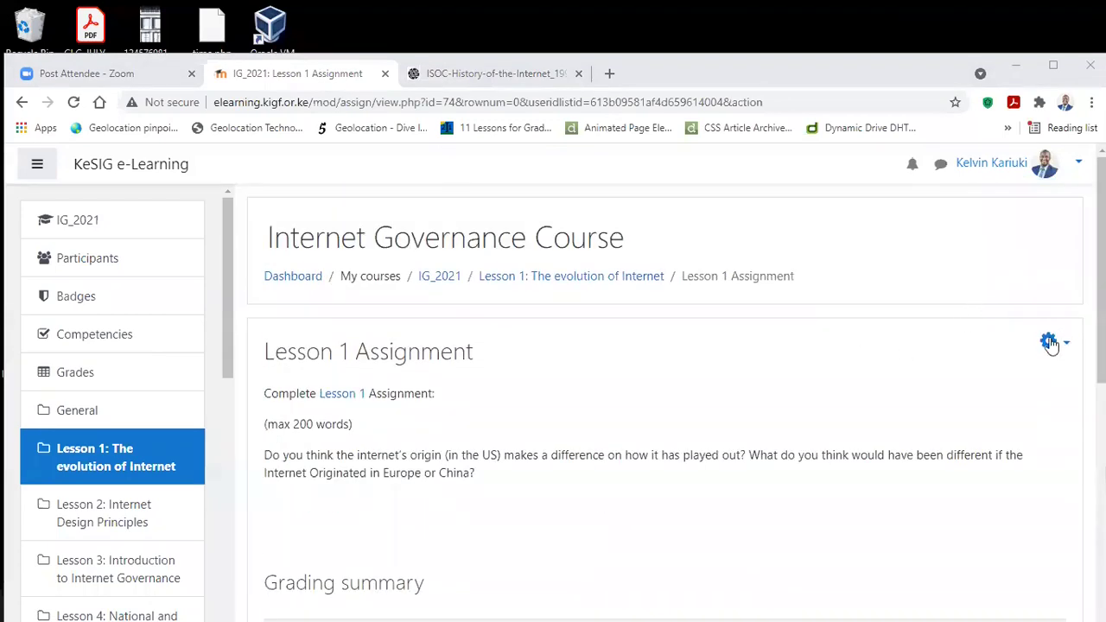
{"action": "left_click", "coordinate": [1049, 343]}
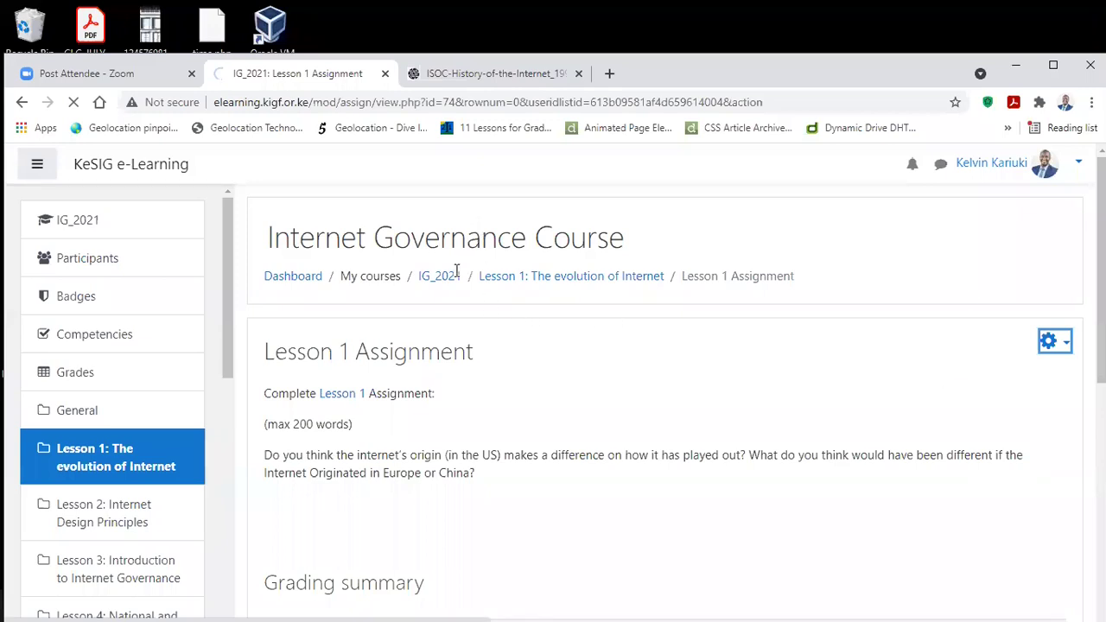
{"action": "scroll", "coordinate": [464, 354], "scroll_direction": "down", "scroll_amount": 5}
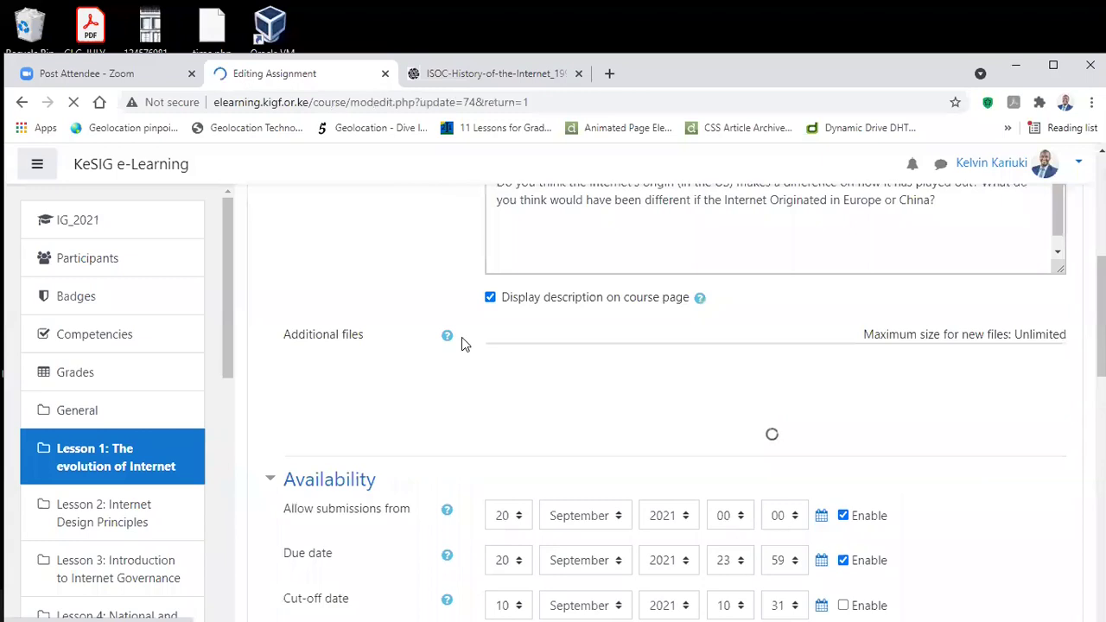
Step: Change Allow submissions from to 9 September 2021, then save and display the assignment
{"action": "scroll", "coordinate": [461, 343], "scroll_direction": "down", "scroll_amount": 2}
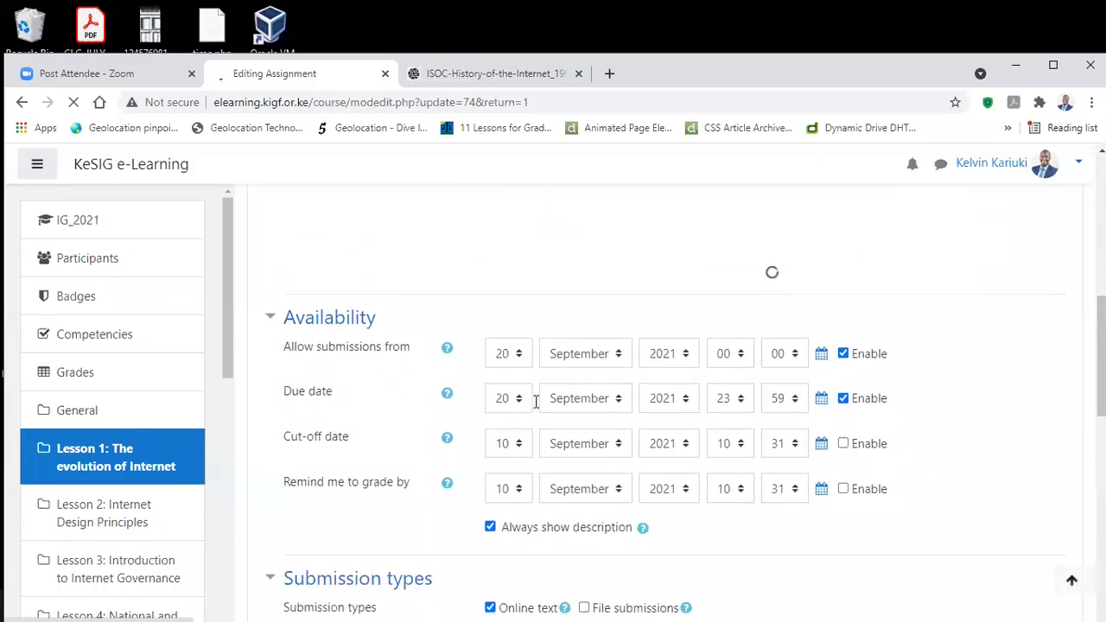
{"action": "left_click", "coordinate": [515, 354]}
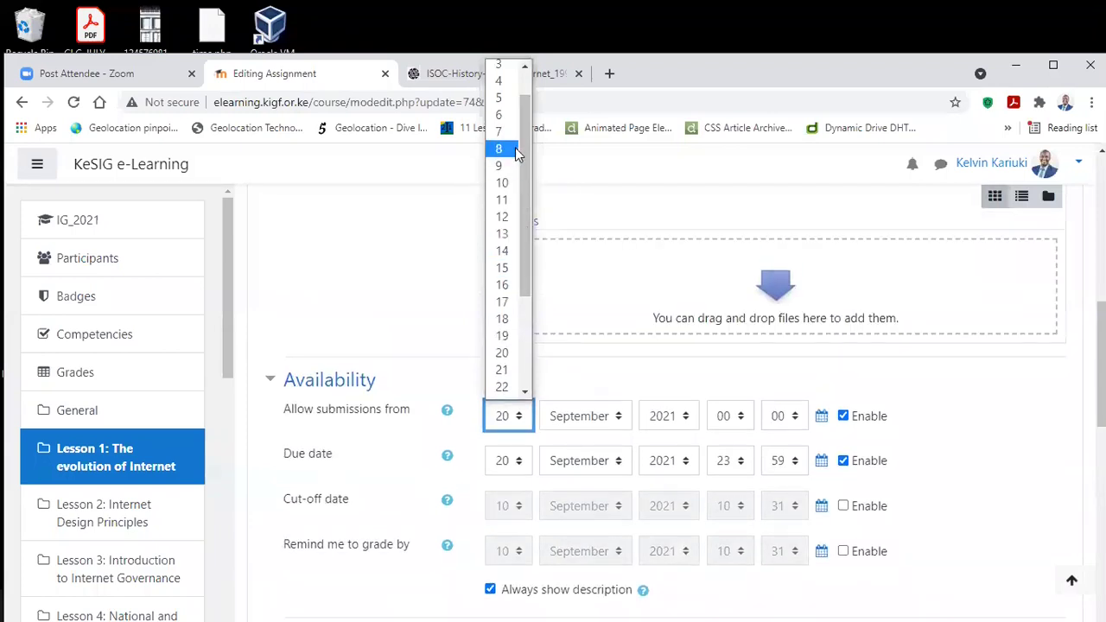
{"action": "left_click", "coordinate": [500, 166]}
{"action": "scroll", "coordinate": [556, 427], "scroll_direction": "down", "scroll_amount": 5}
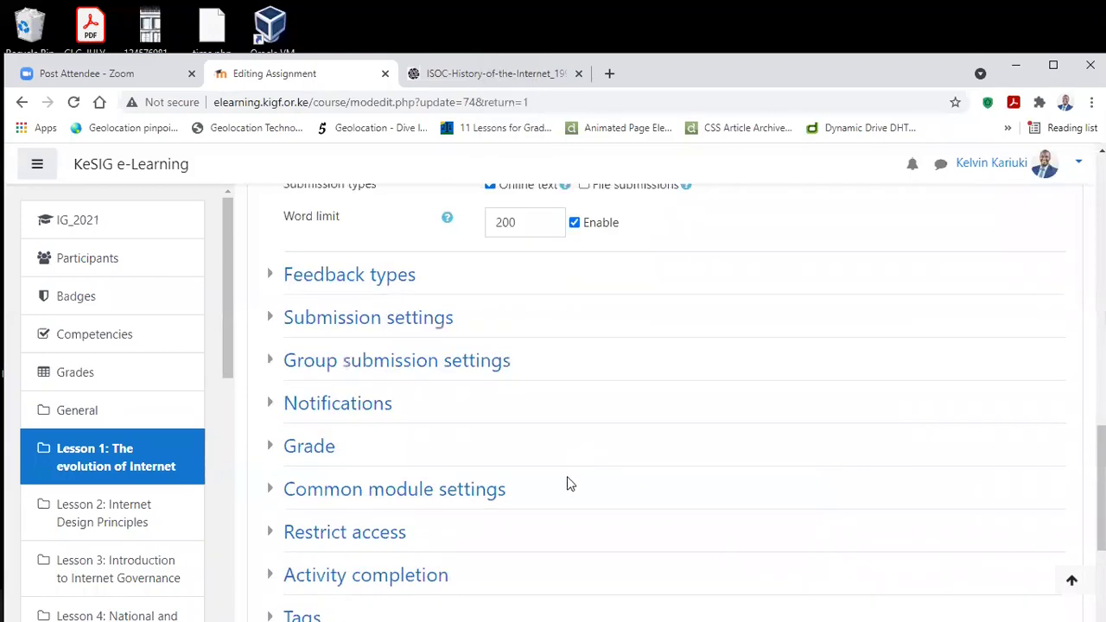
{"action": "scroll", "coordinate": [567, 476], "scroll_direction": "down", "scroll_amount": 3}
{"action": "left_click", "coordinate": [710, 433]}
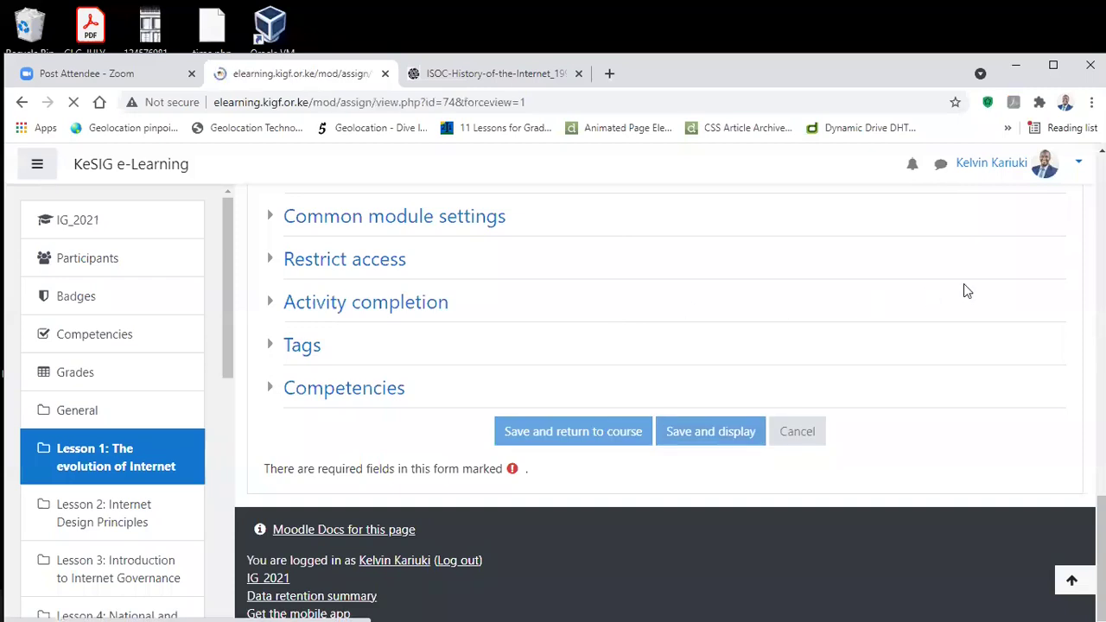
{"action": "scroll", "coordinate": [963, 311], "scroll_direction": "down", "scroll_amount": 3}
{"action": "scroll", "coordinate": [965, 307], "scroll_direction": "up", "scroll_amount": 3}
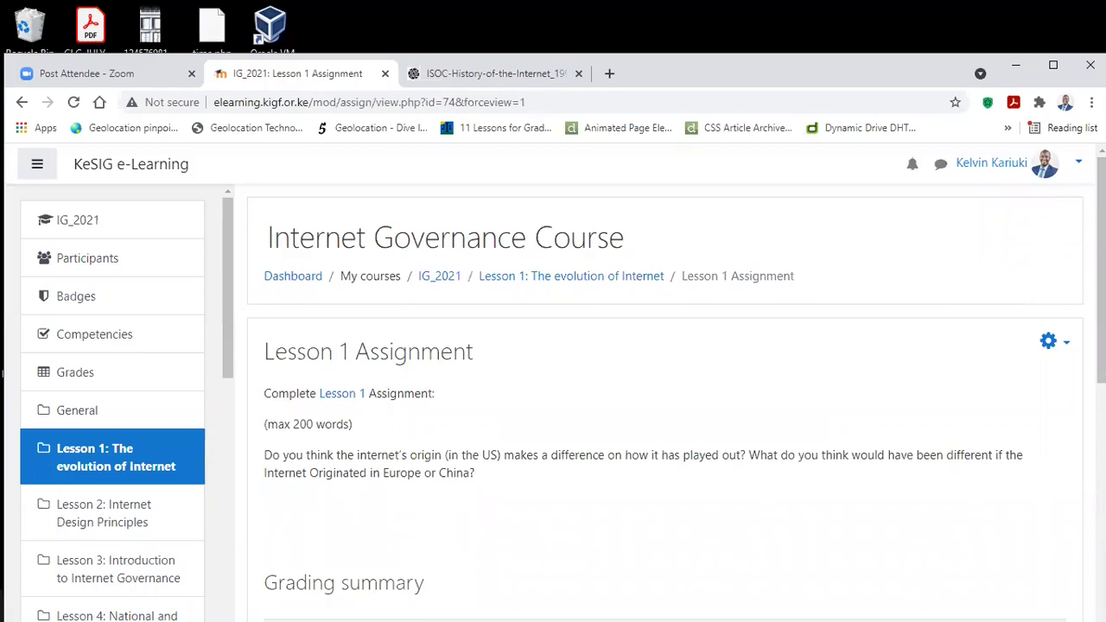
{"action": "left_click", "coordinate": [1077, 163]}
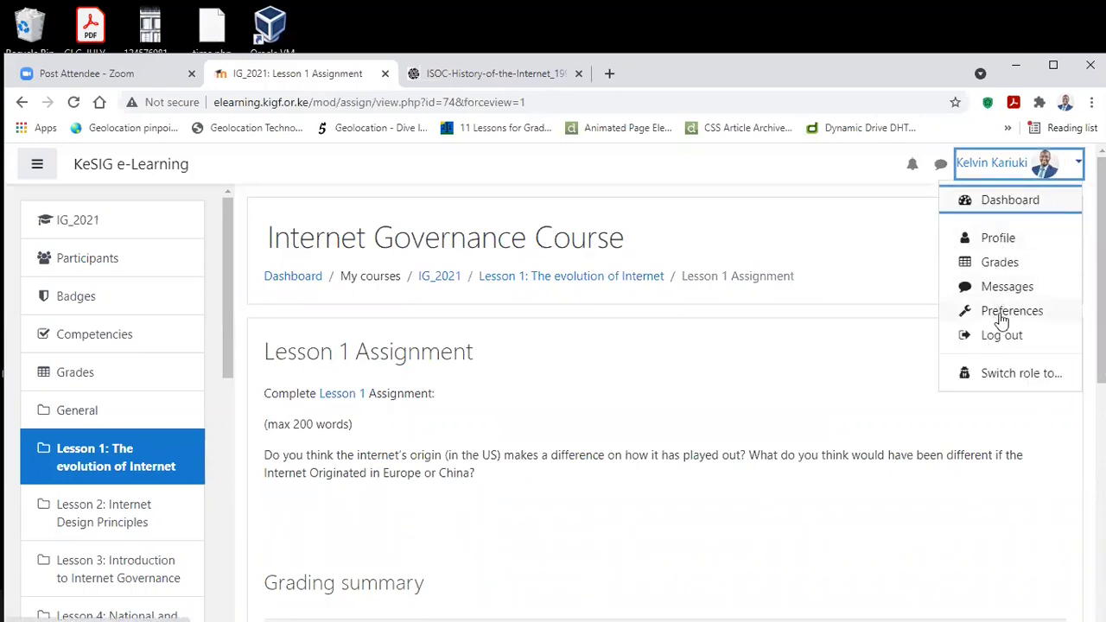
Step: Switch role to Learner and scroll down to the assignment's Add submission option
{"action": "left_click", "coordinate": [1004, 373]}
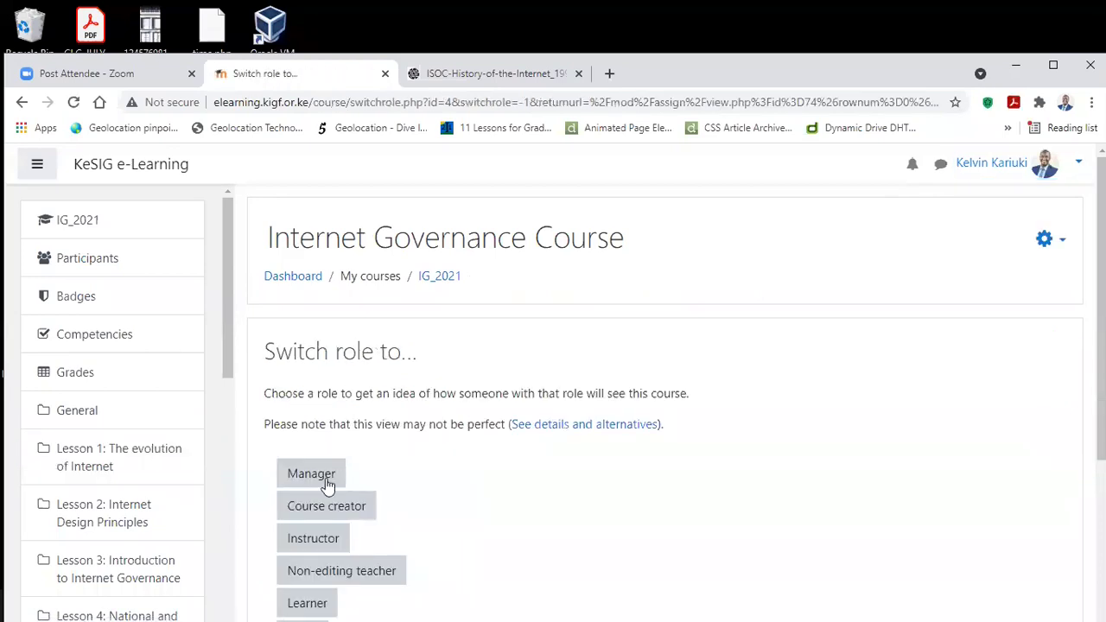
{"action": "left_click", "coordinate": [312, 601]}
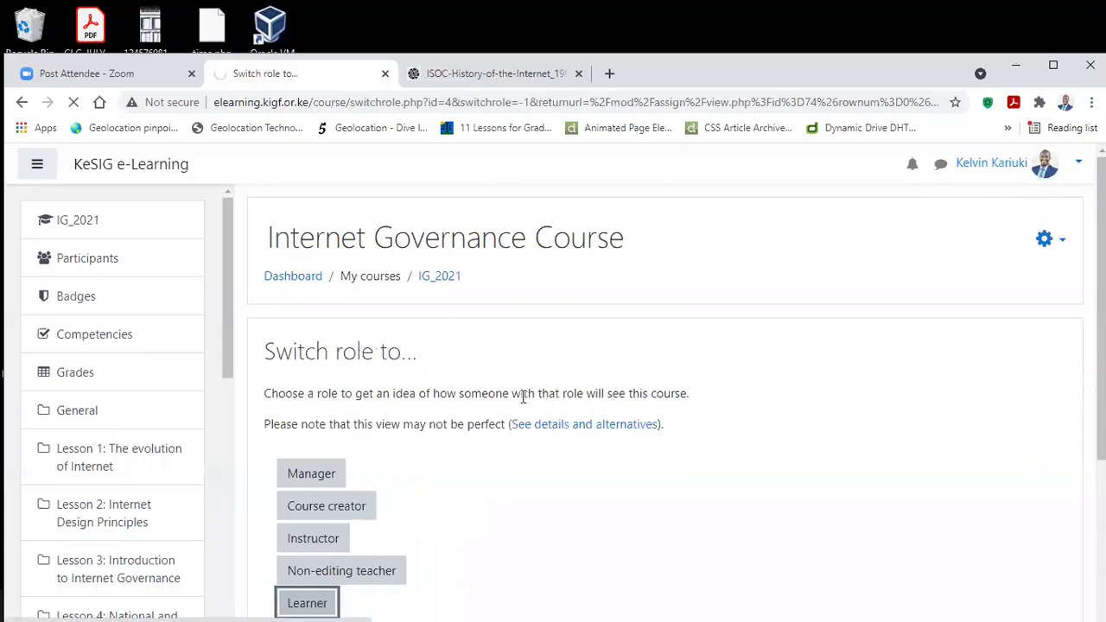
{"action": "scroll", "coordinate": [700, 365], "scroll_direction": "down", "scroll_amount": 5}
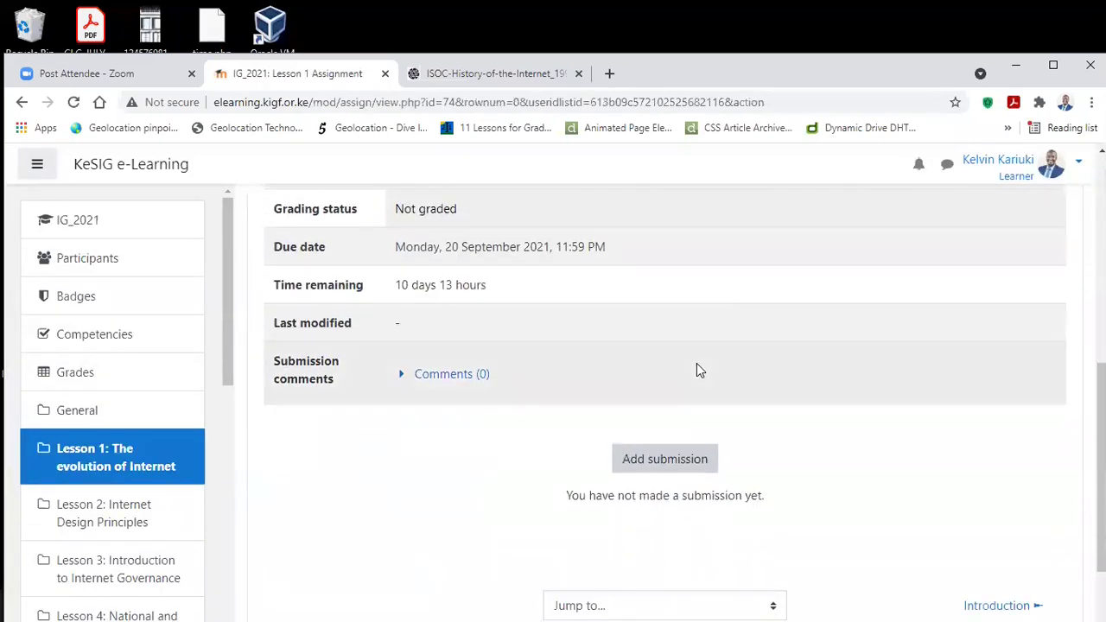
{"action": "scroll", "coordinate": [696, 370], "scroll_direction": "down", "scroll_amount": 2}
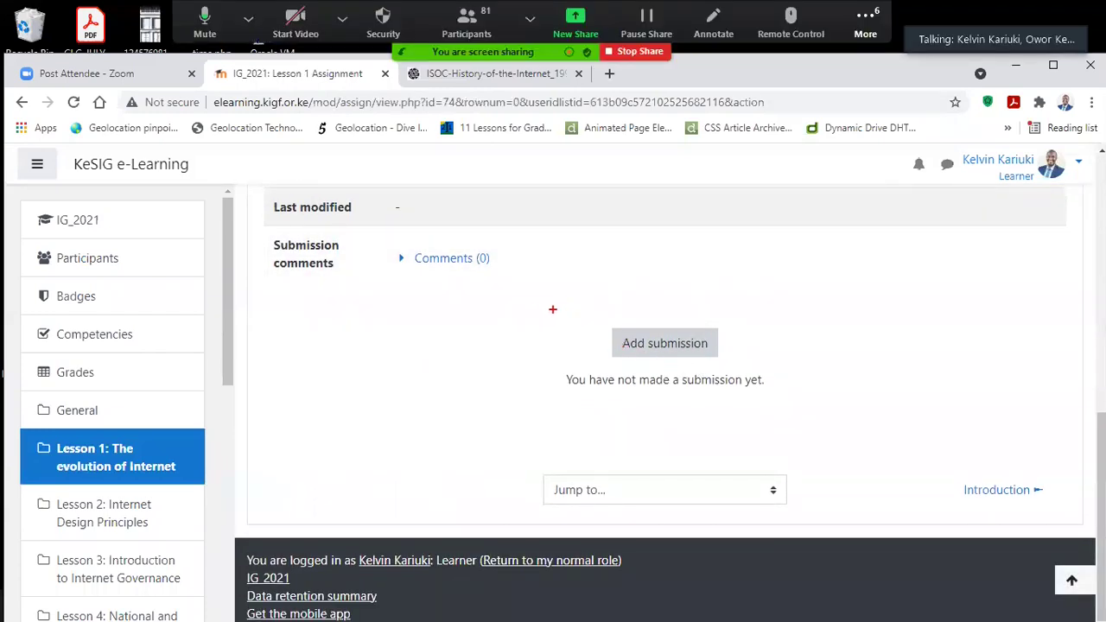
{"action": "left_click_drag", "start_coordinate": [534, 307], "coordinate": [794, 400]}
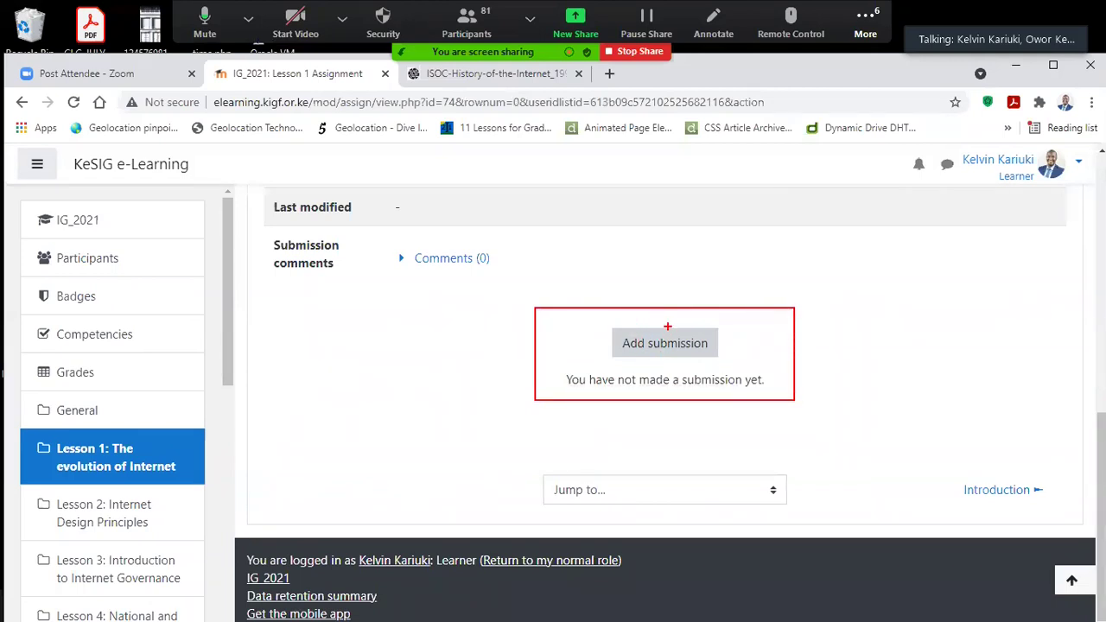
{"action": "left_click_drag", "start_coordinate": [597, 322], "coordinate": [735, 355]}
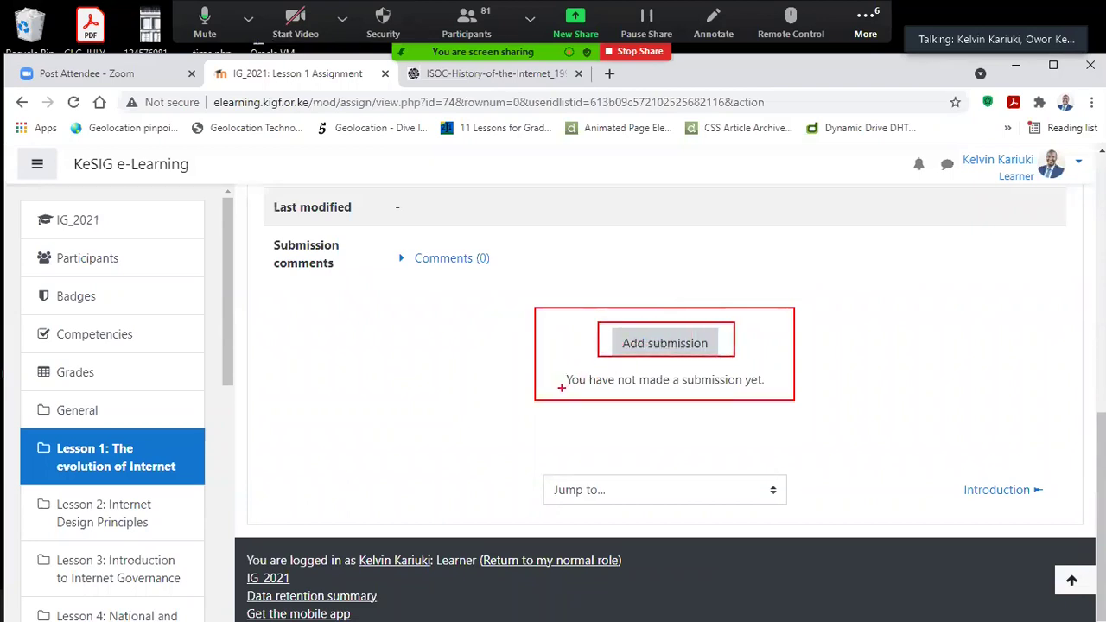
{"action": "left_click_drag", "start_coordinate": [568, 385], "coordinate": [761, 385]}
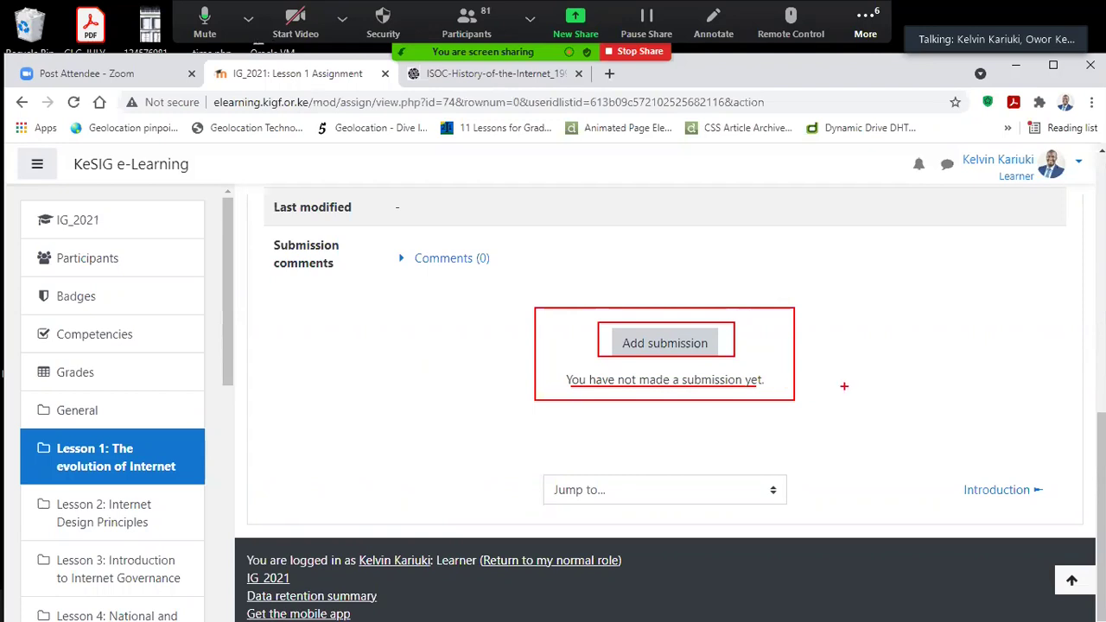
{"action": "scroll", "coordinate": [587, 294], "scroll_direction": "up", "scroll_amount": 6}
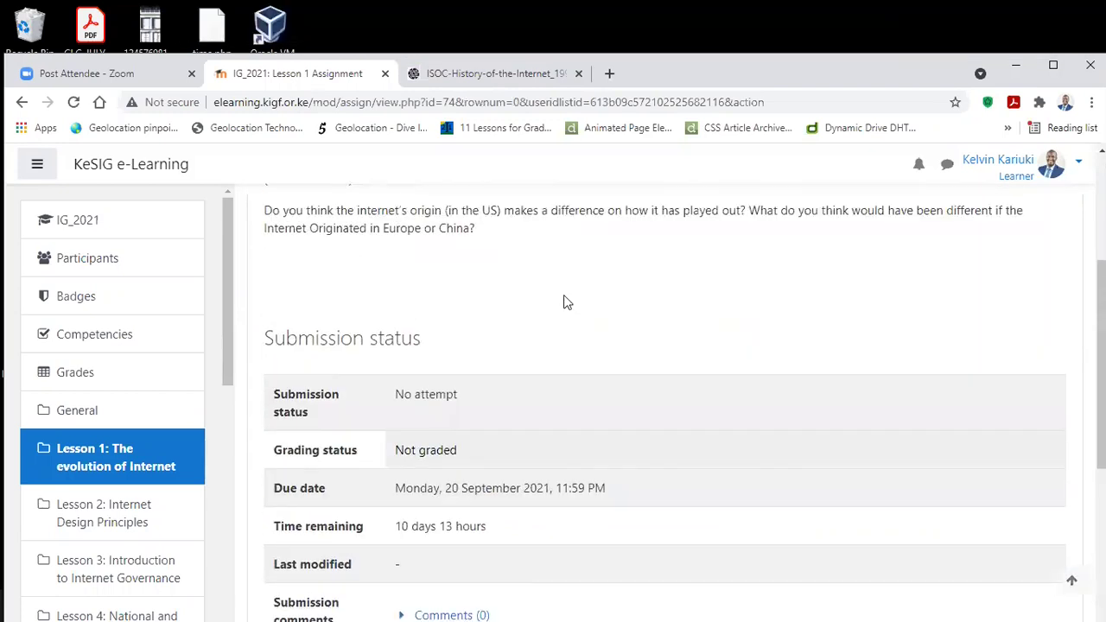
{"action": "scroll", "coordinate": [612, 395], "scroll_direction": "down", "scroll_amount": 6}
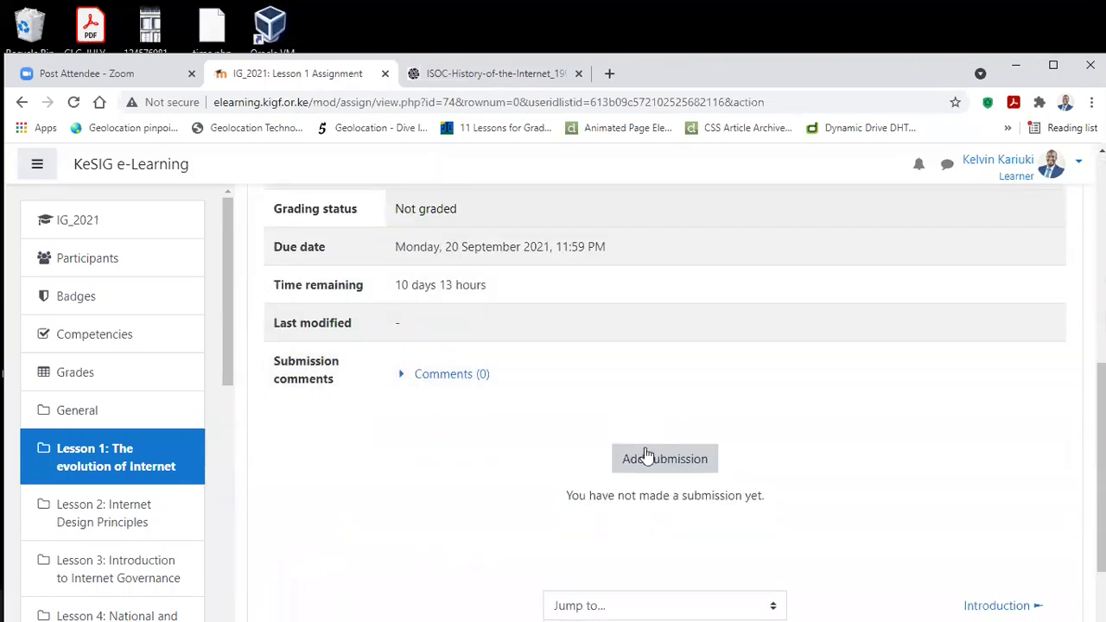
{"action": "left_click", "coordinate": [664, 459]}
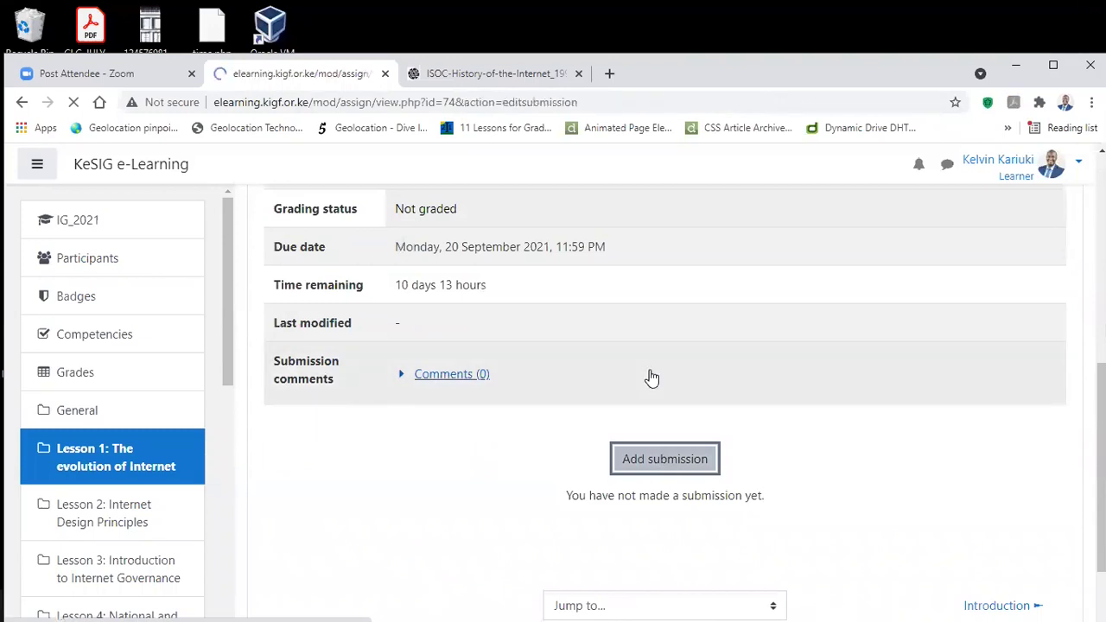
Step: Start an online text submission for Lesson 1 and place the cursor in the empty answer box
{"action": "scroll", "coordinate": [646, 376], "scroll_direction": "down", "scroll_amount": 3}
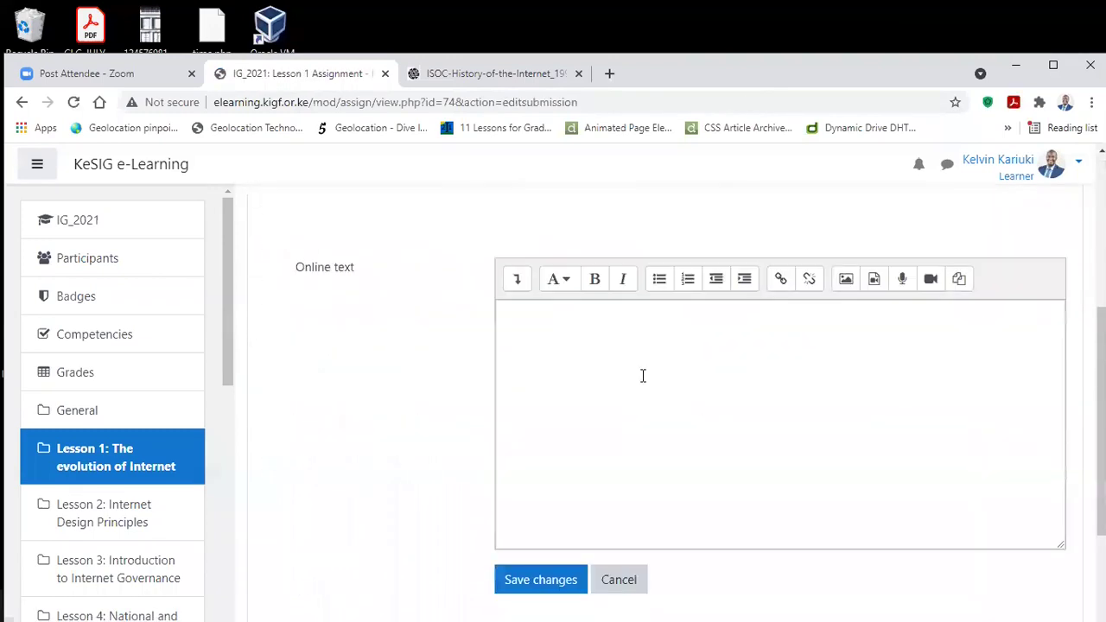
{"action": "scroll", "coordinate": [527, 337], "scroll_direction": "up", "scroll_amount": 2}
{"action": "scroll", "coordinate": [503, 302], "scroll_direction": "down", "scroll_amount": 2}
{"action": "scroll", "coordinate": [504, 311], "scroll_direction": "down", "scroll_amount": 1}
{"action": "left_click", "coordinate": [526, 328]}
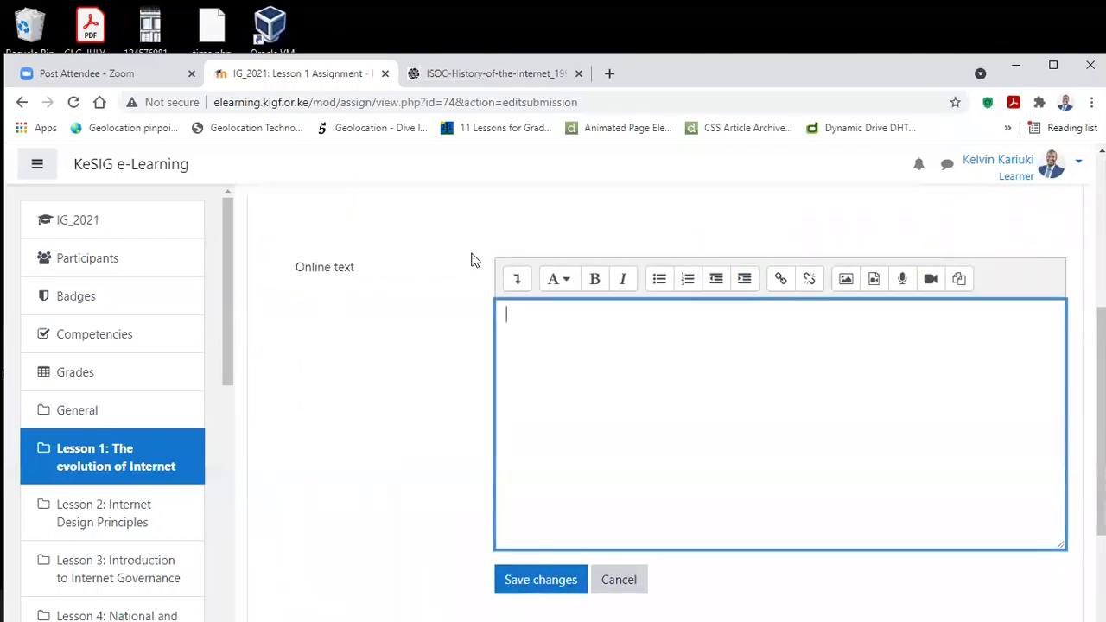
{"action": "left_click_drag", "start_coordinate": [237, 265], "coordinate": [579, 323]}
{"action": "left_click", "coordinate": [656, 331]}
Step: Go back to the IG_2021 course main page, leaving the answer empty
{"action": "scroll", "coordinate": [657, 398], "scroll_direction": "down", "scroll_amount": 2}
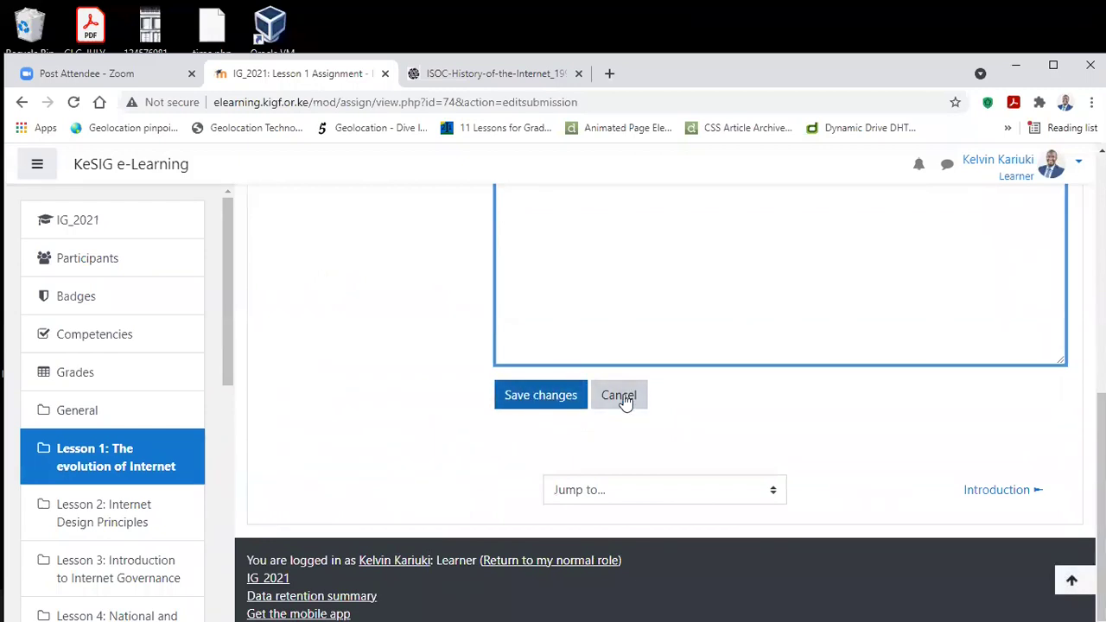
{"action": "scroll", "coordinate": [374, 333], "scroll_direction": "up", "scroll_amount": 1}
{"action": "scroll", "coordinate": [374, 334], "scroll_direction": "up", "scroll_amount": 3}
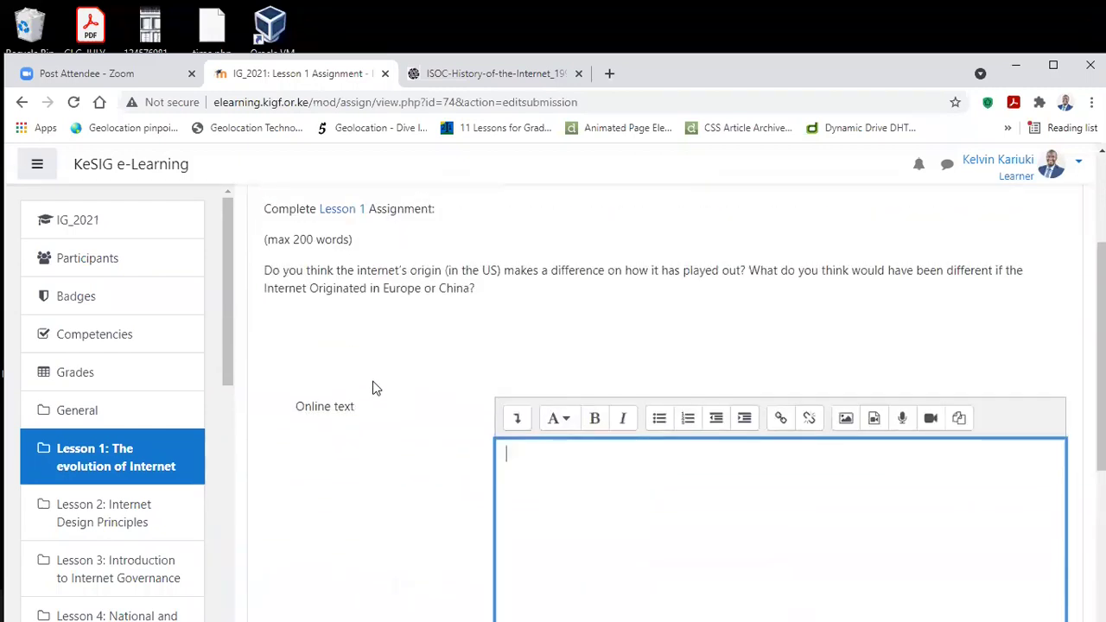
{"action": "scroll", "coordinate": [402, 377], "scroll_direction": "down", "scroll_amount": 4}
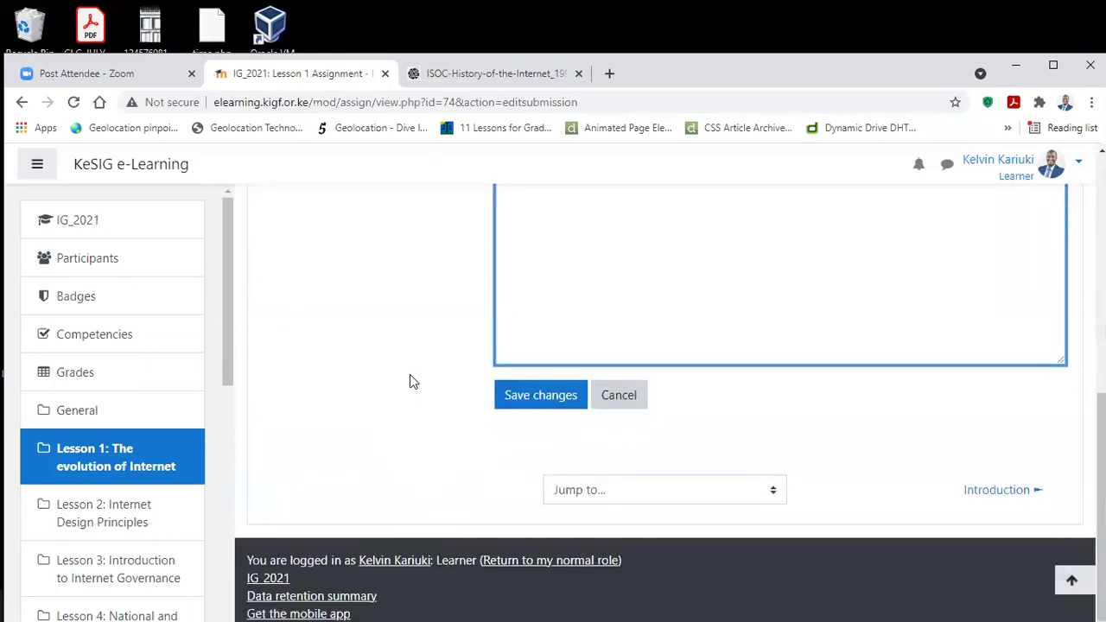
{"action": "scroll", "coordinate": [409, 381], "scroll_direction": "up", "scroll_amount": 3}
{"action": "scroll", "coordinate": [411, 380], "scroll_direction": "up", "scroll_amount": 1}
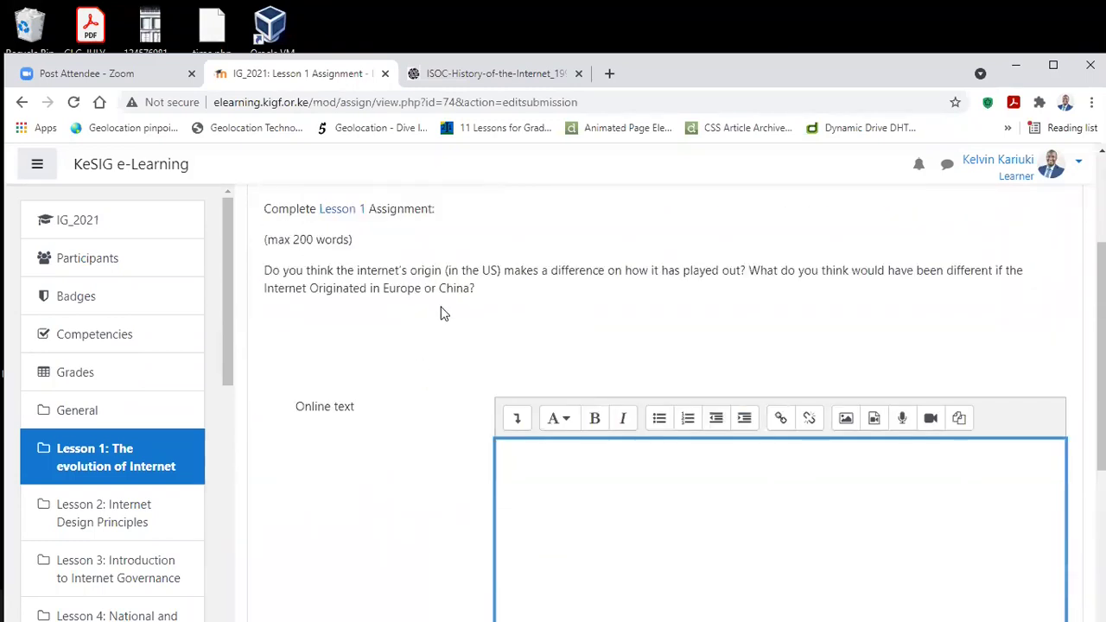
{"action": "left_click", "coordinate": [140, 222]}
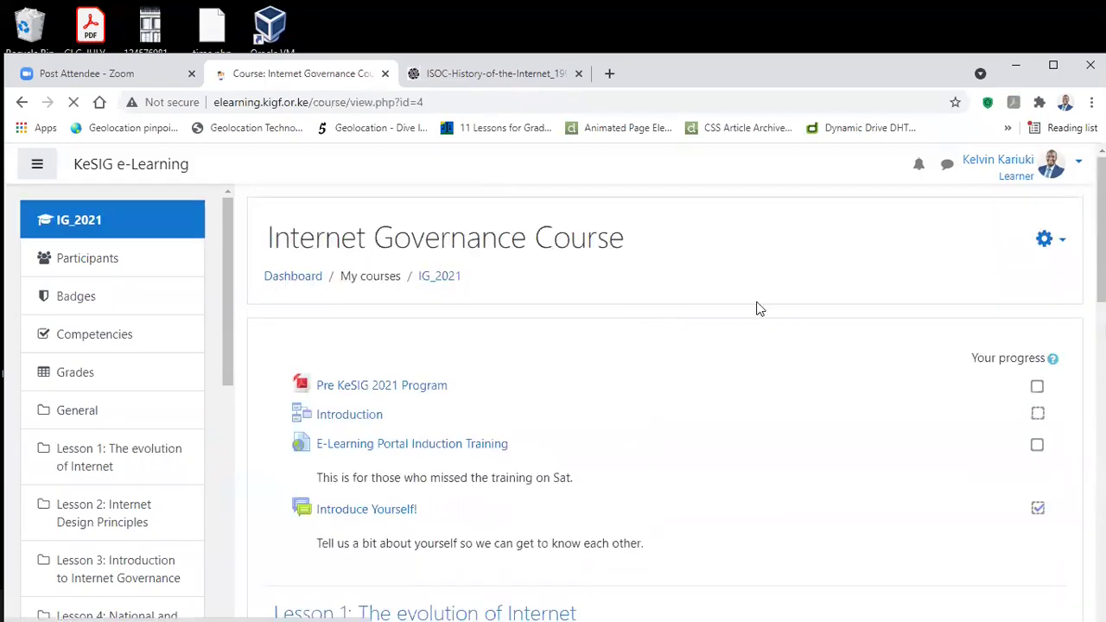
Step: Return to the normal role on the IG_2021 course page, then switch to the Notepad grading notes
{"action": "left_click", "coordinate": [1077, 172]}
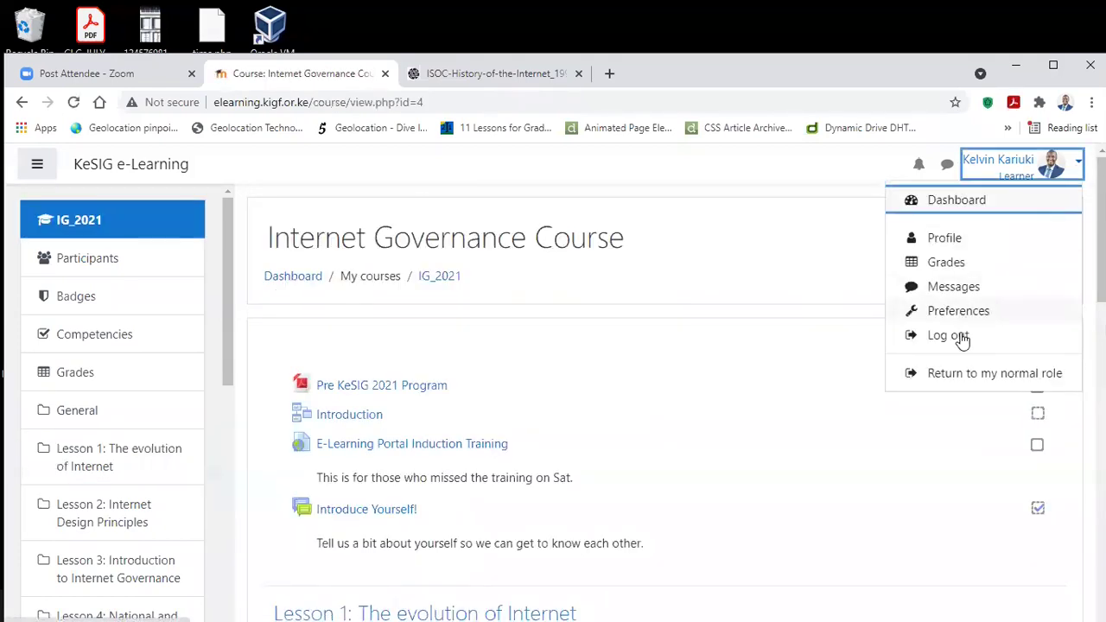
{"action": "left_click", "coordinate": [953, 377]}
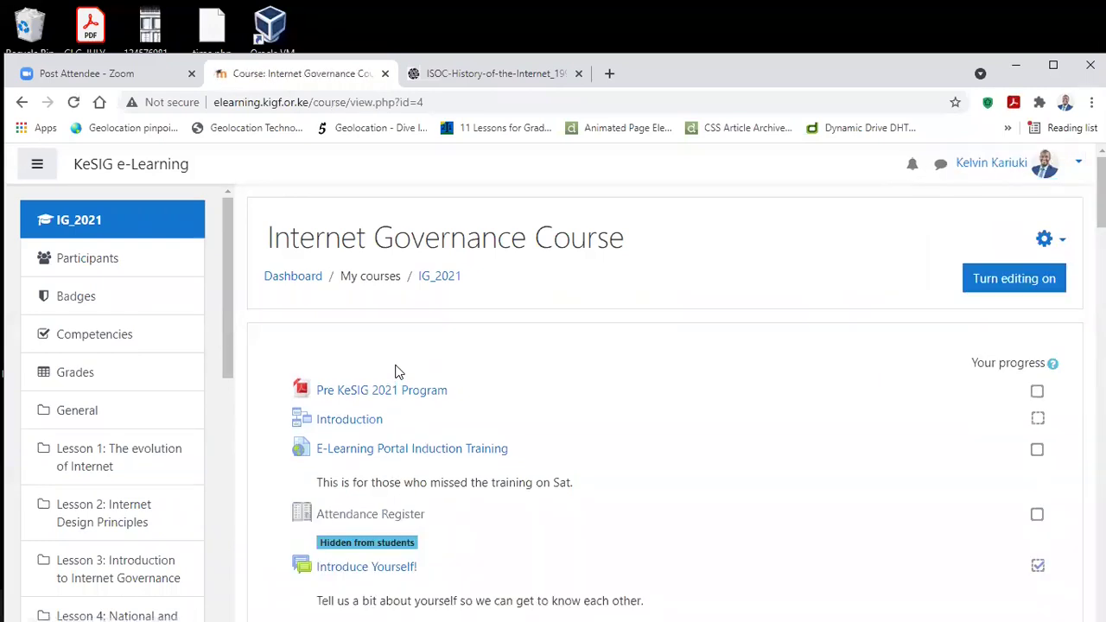
{"action": "scroll", "coordinate": [403, 345], "scroll_direction": "down", "scroll_amount": 7}
{"action": "scroll", "coordinate": [415, 340], "scroll_direction": "up", "scroll_amount": 3}
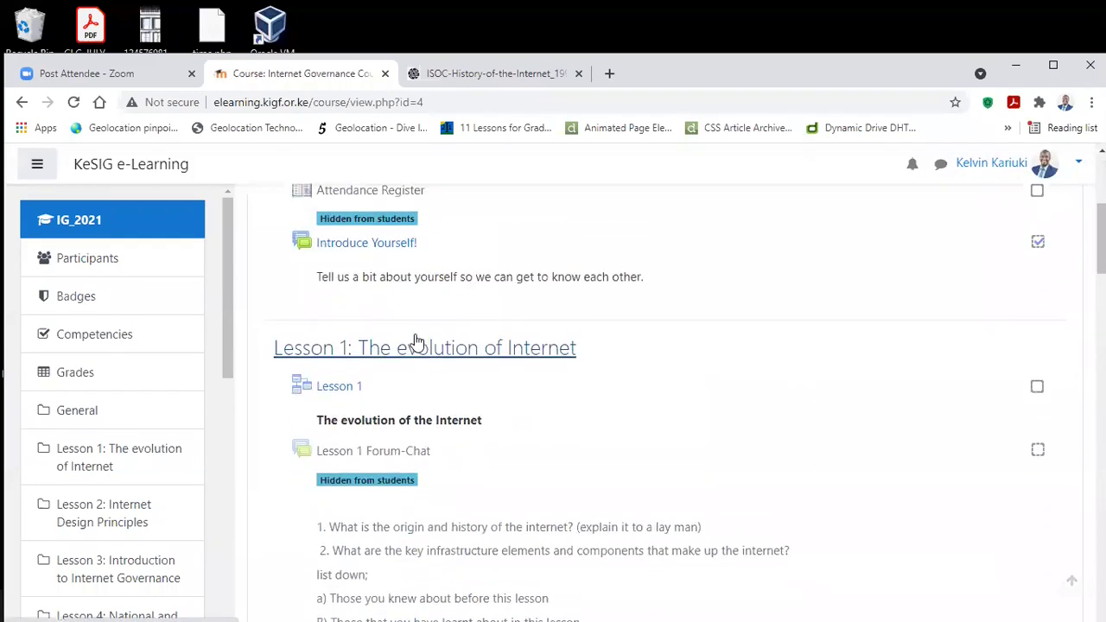
{"action": "scroll", "coordinate": [500, 297], "scroll_direction": "up", "scroll_amount": 2}
{"action": "scroll", "coordinate": [505, 301], "scroll_direction": "down", "scroll_amount": 3}
{"action": "scroll", "coordinate": [508, 304], "scroll_direction": "down", "scroll_amount": 2}
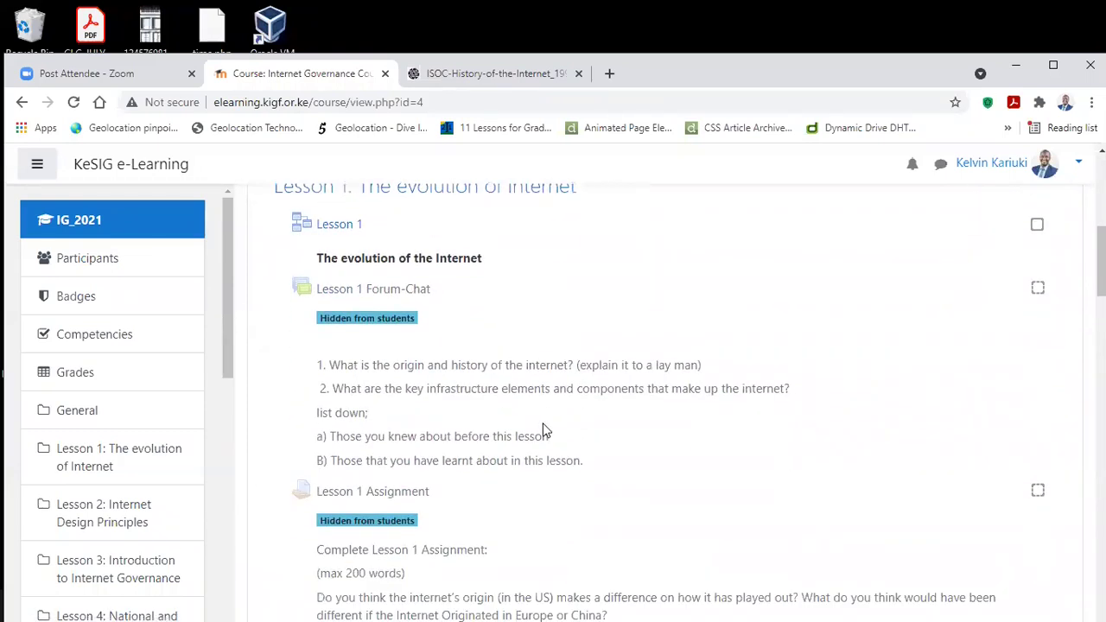
{"action": "key", "text": "alt+Tab"}
{"action": "key", "text": "Tab"}
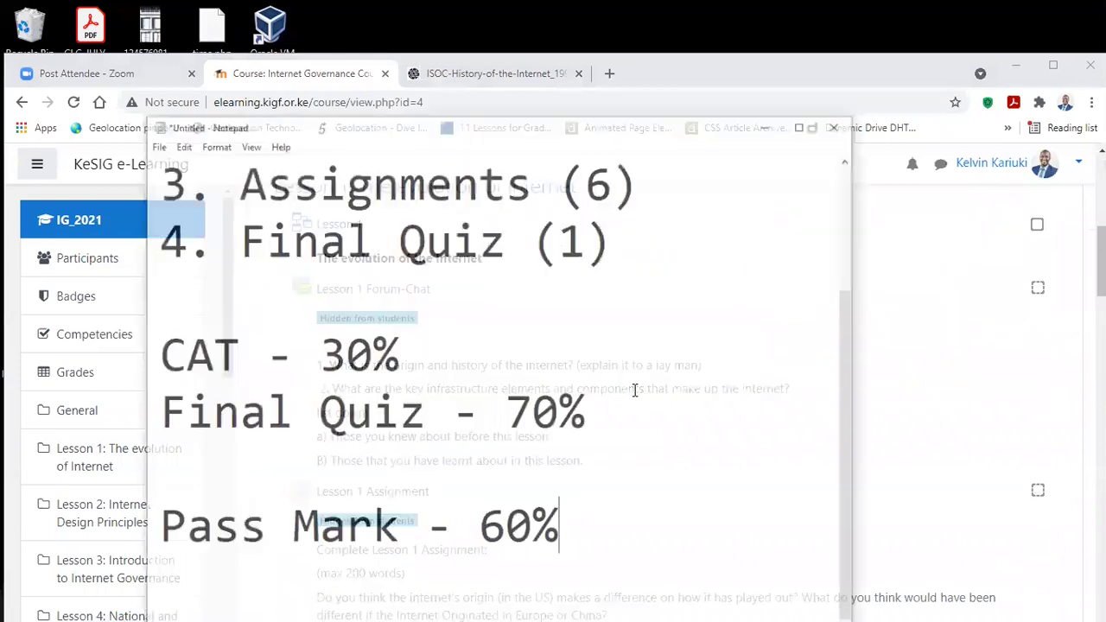
{"action": "scroll", "coordinate": [212, 207], "scroll_direction": "up", "scroll_amount": 1}
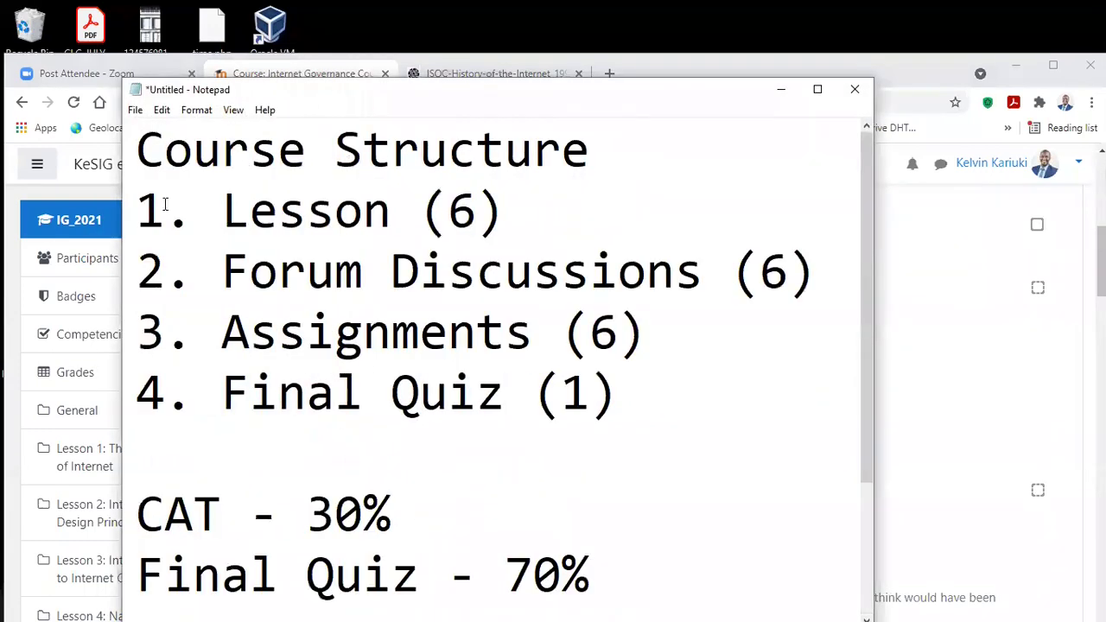
{"action": "left_click", "coordinate": [512, 76]}
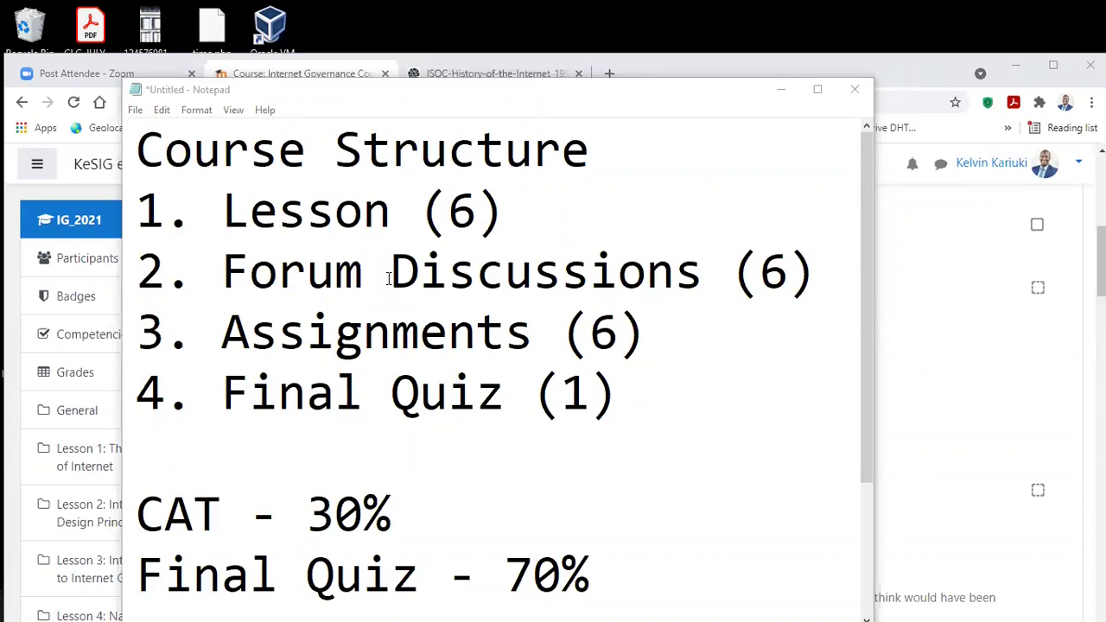
{"action": "left_click", "coordinate": [941, 336]}
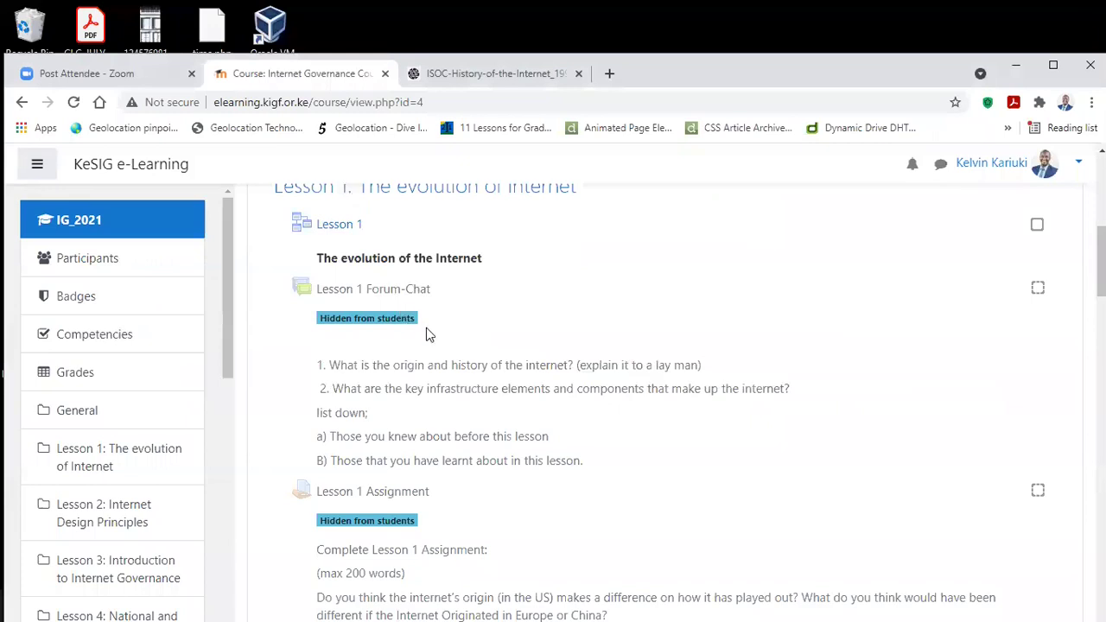
{"action": "key", "text": "alt+Tab"}
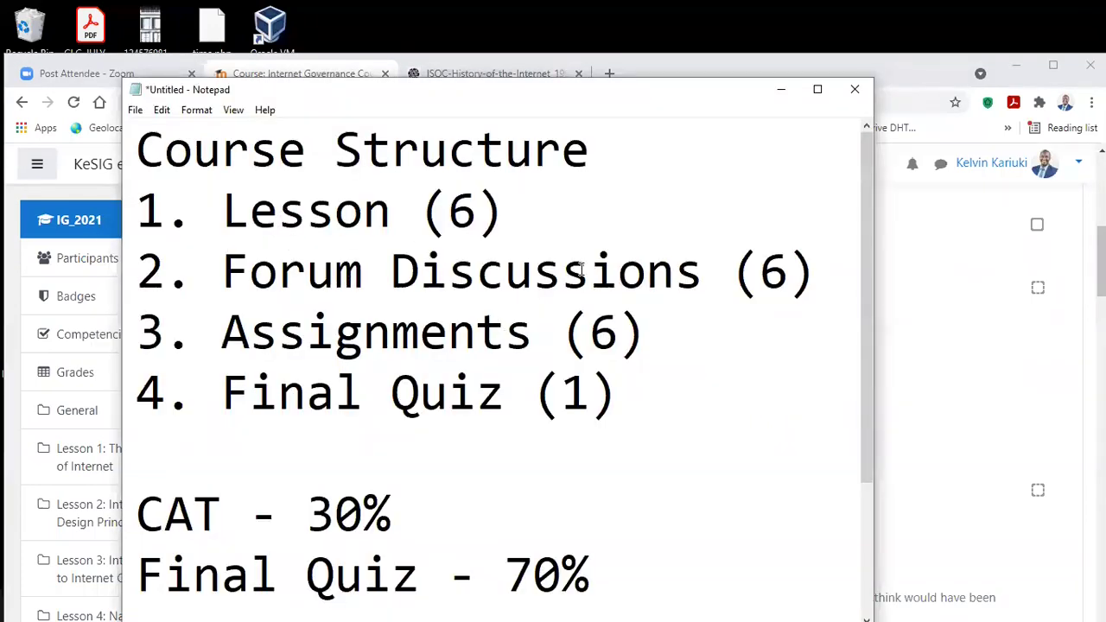
Step: Add the line '5. Attend the Industry Talks' below 'Pass Mark - 60%' and maximize Notepad
{"action": "scroll", "coordinate": [420, 389], "scroll_direction": "down", "scroll_amount": 1}
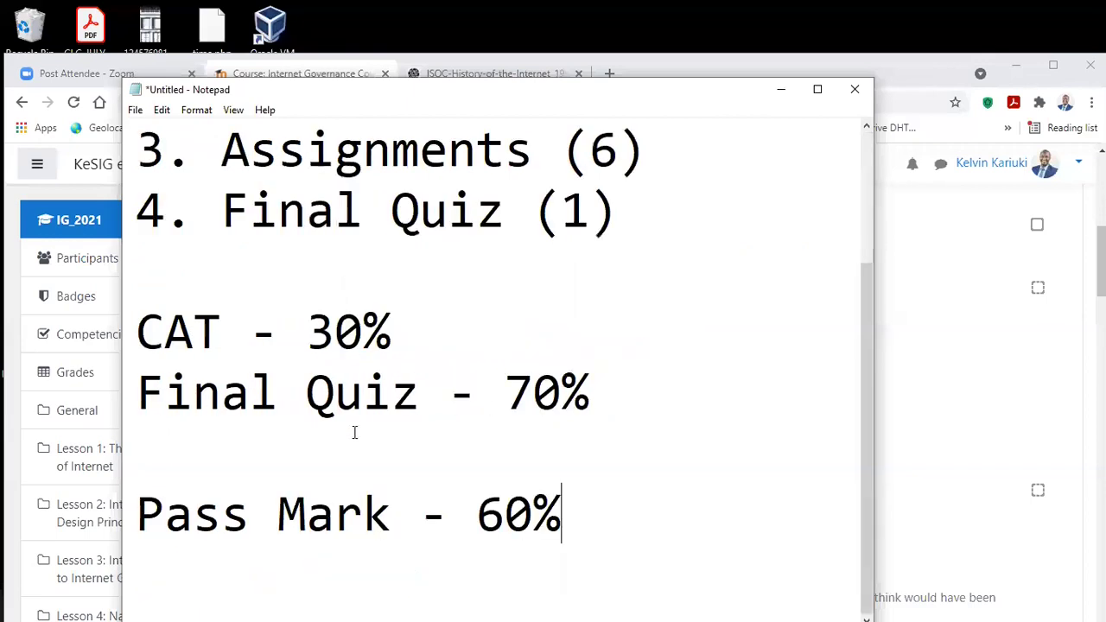
{"action": "key", "text": "Return"}
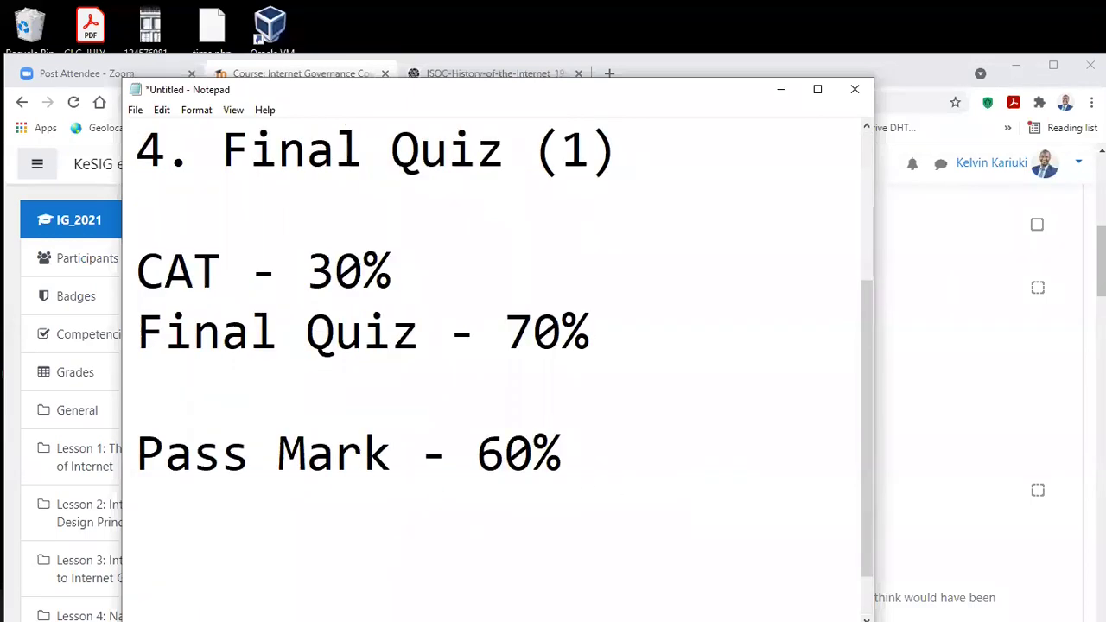
{"action": "type", "text": "5."}
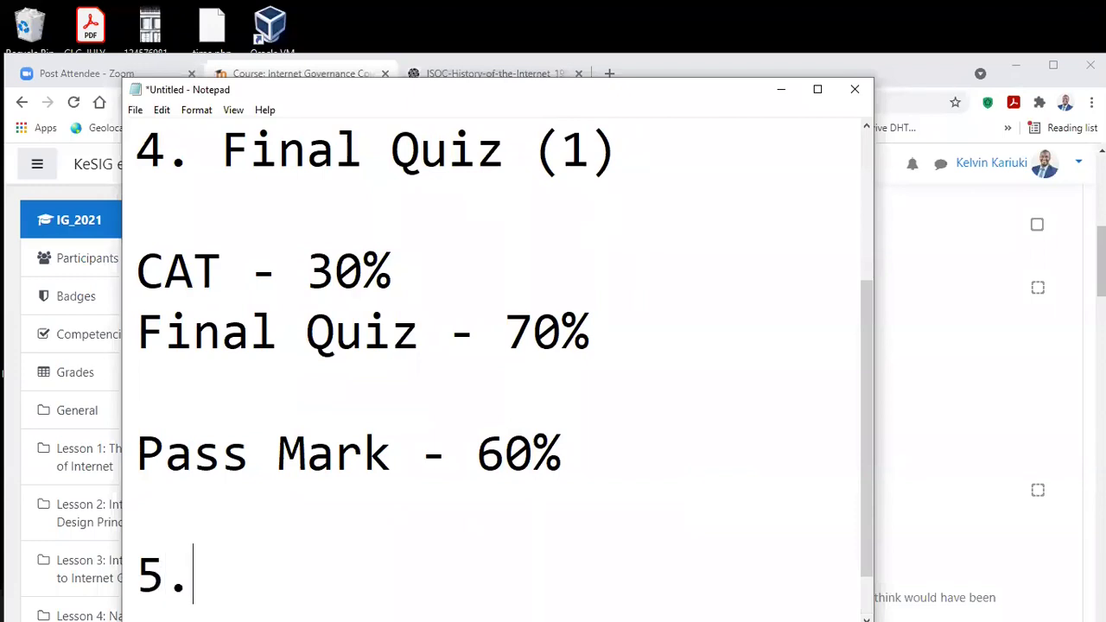
{"action": "scroll", "coordinate": [736, 474], "scroll_direction": "down", "scroll_amount": 1}
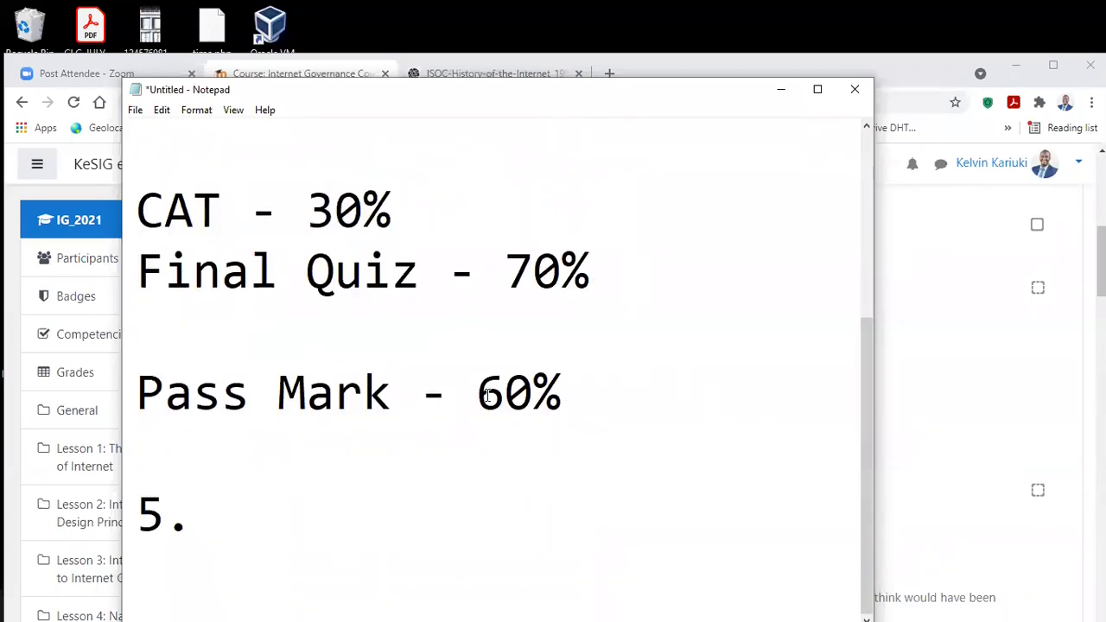
{"action": "type", "text": "Att"}
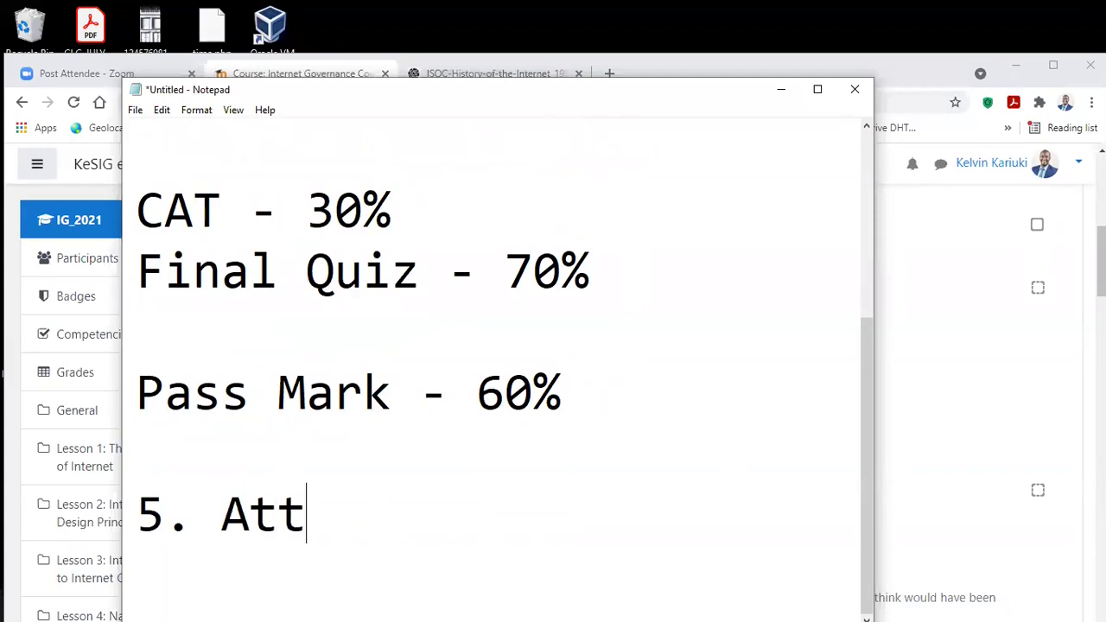
{"action": "type", "text": "end "}
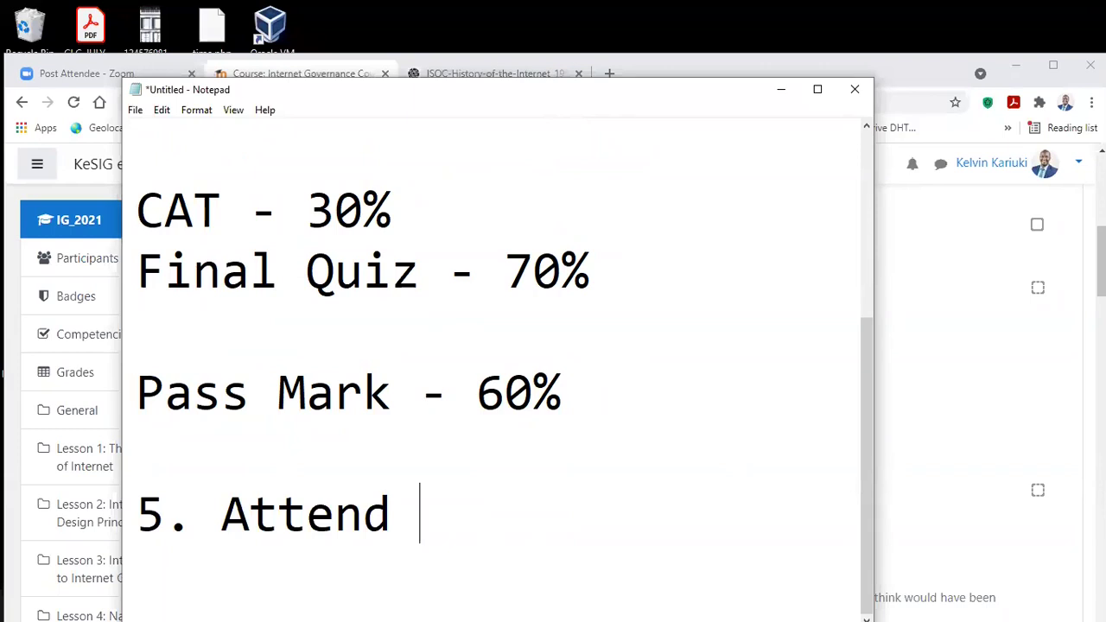
{"action": "type", "text": "the I"}
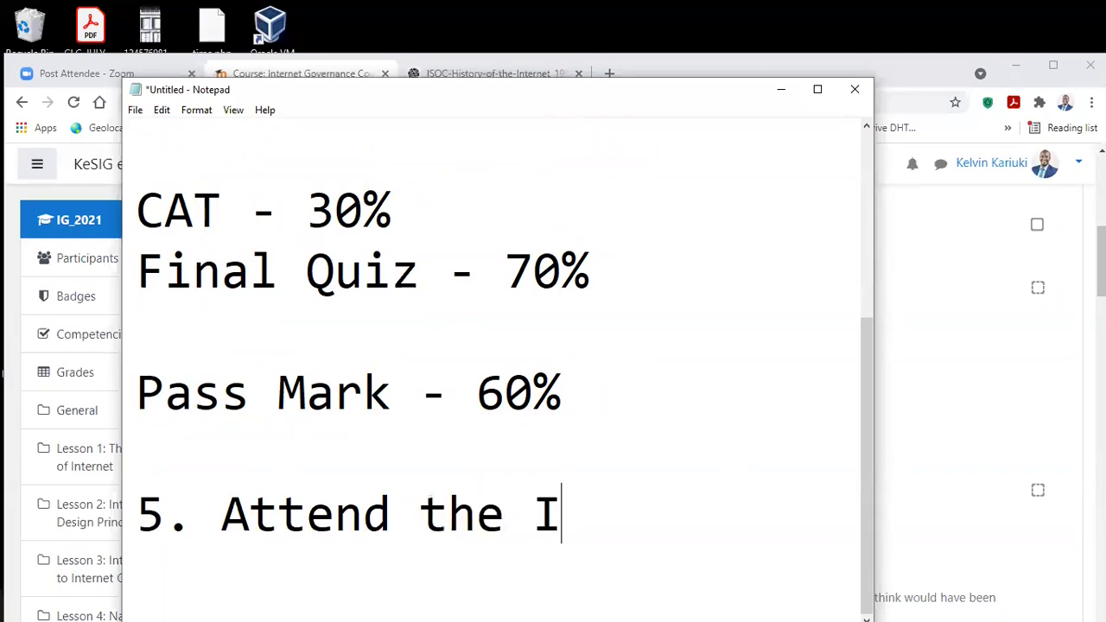
{"action": "type", "text": "ndustry "}
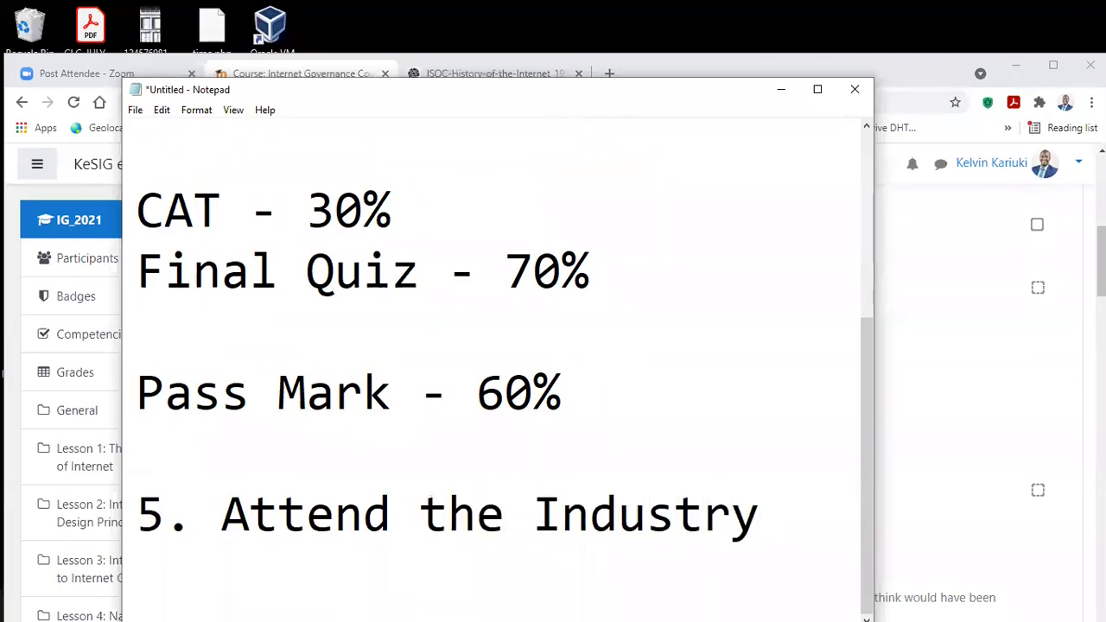
{"action": "type", "text": "Ta"}
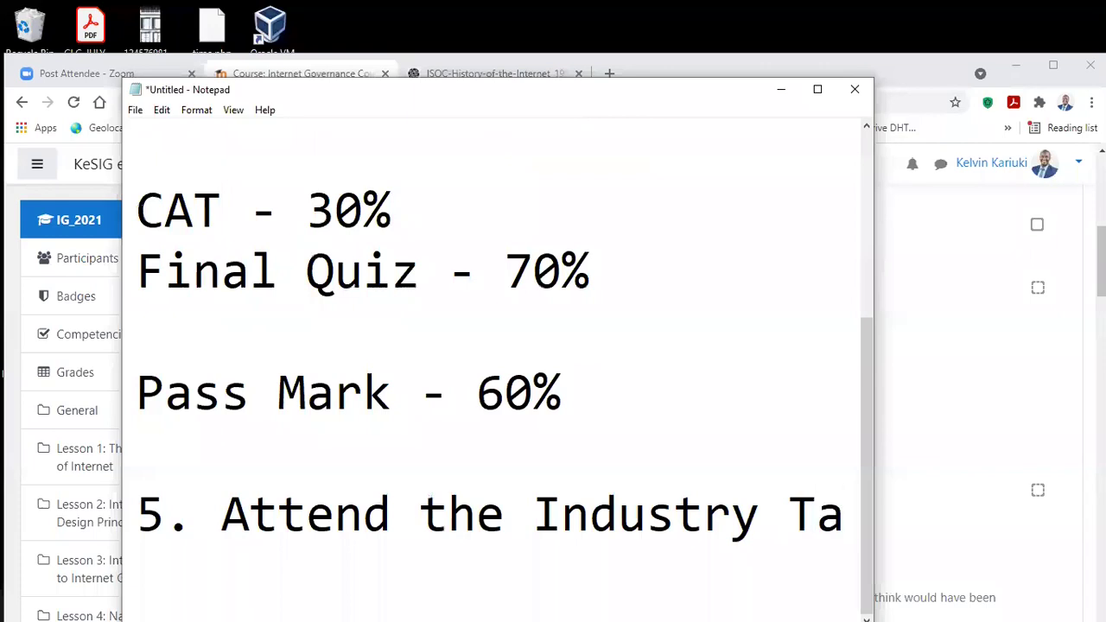
{"action": "type", "text": "lk"}
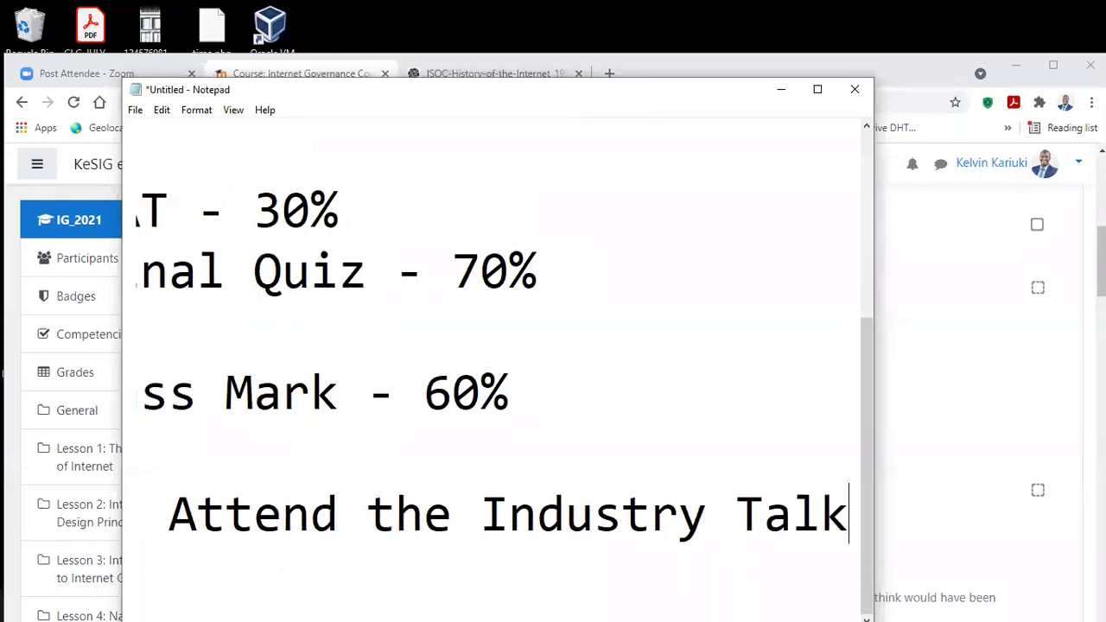
{"action": "type", "text": "s"}
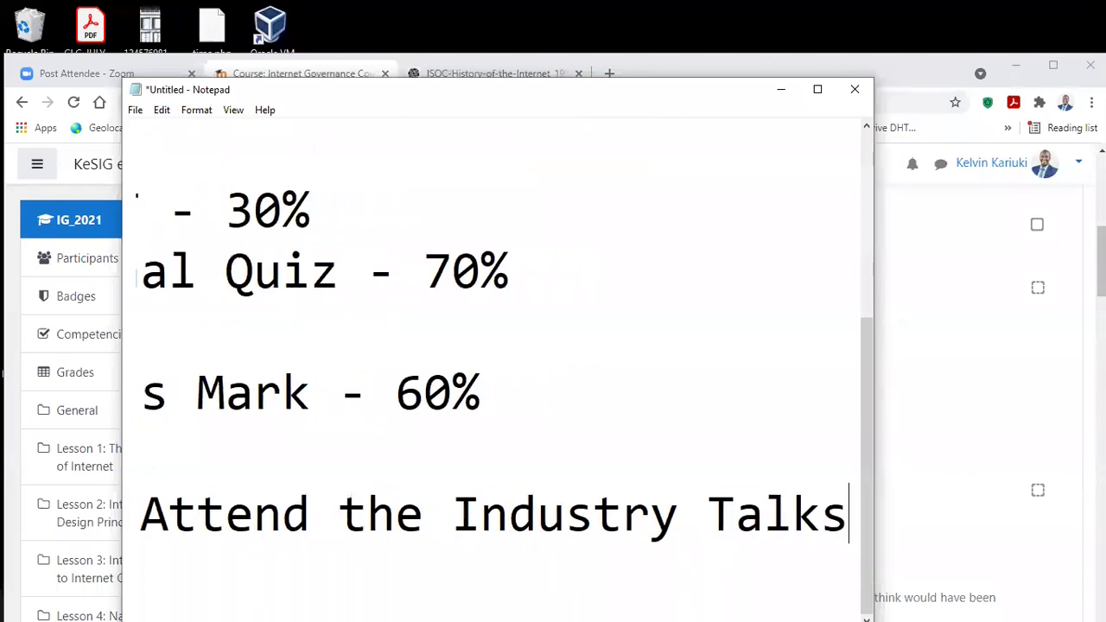
{"action": "left_click", "coordinate": [816, 90]}
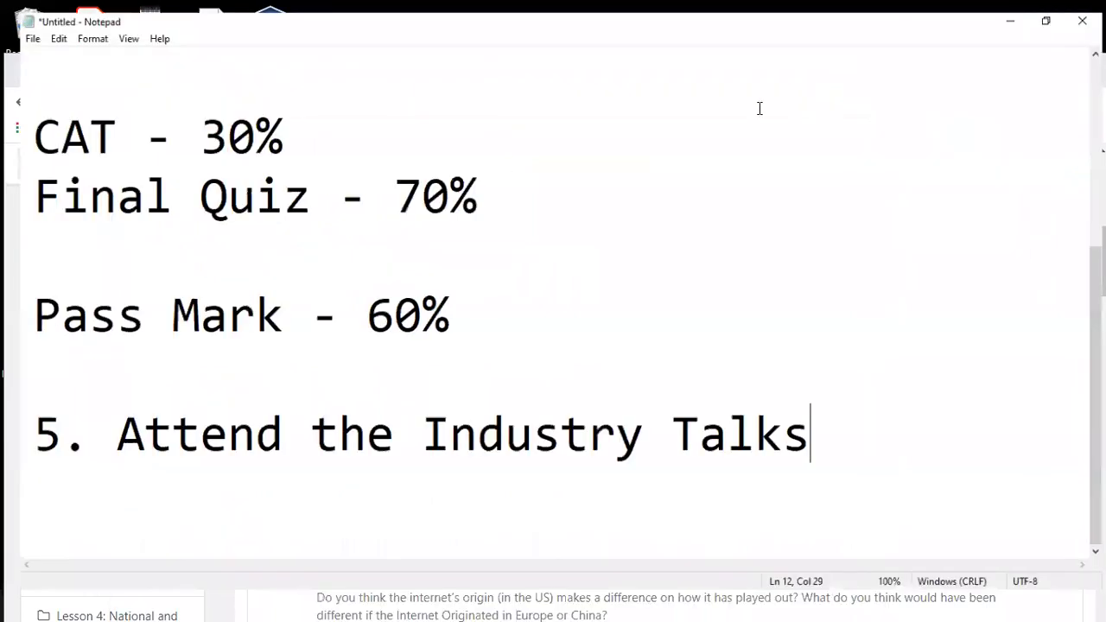
Step: Append ' - 11am to Noon' to the Industry Talks item
{"action": "type", "text": "- "}
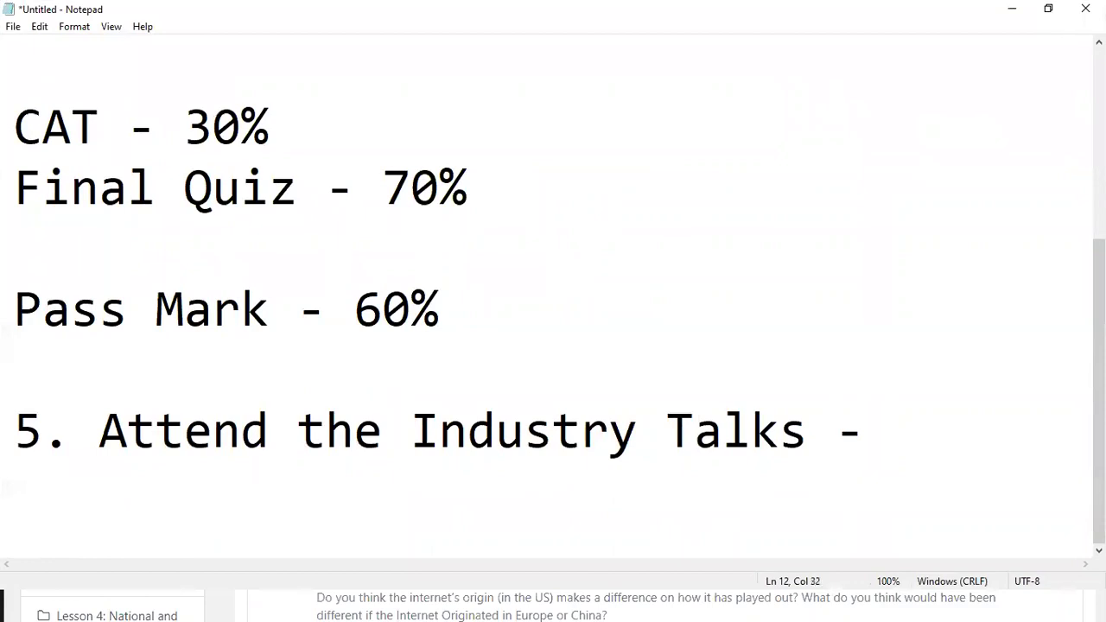
{"action": "type", "text": "11am "}
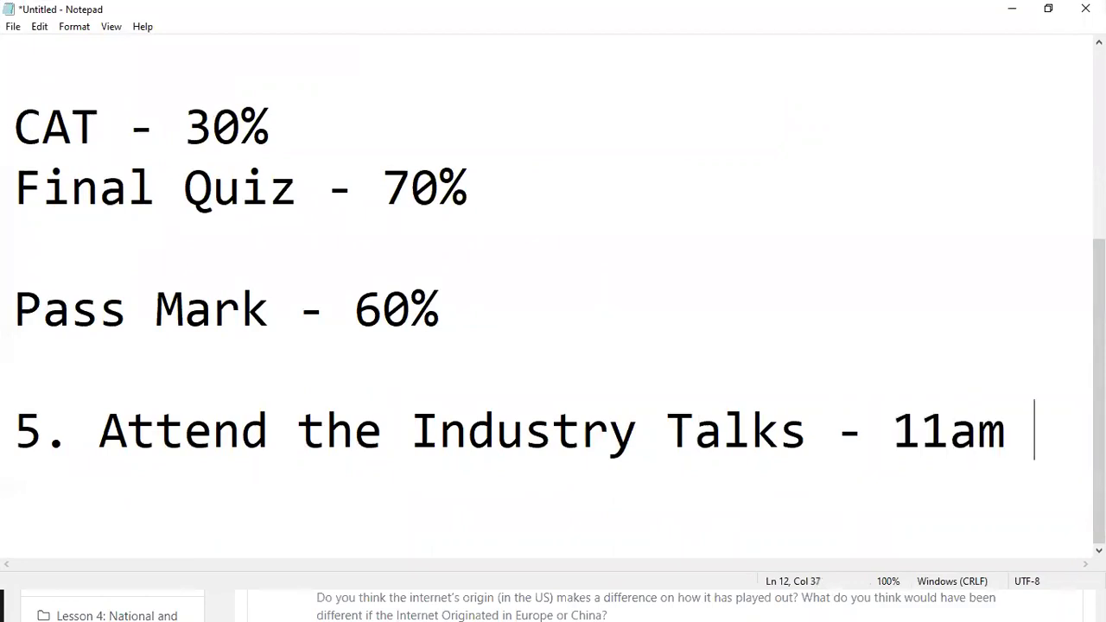
{"action": "type", "text": "to Noon"}
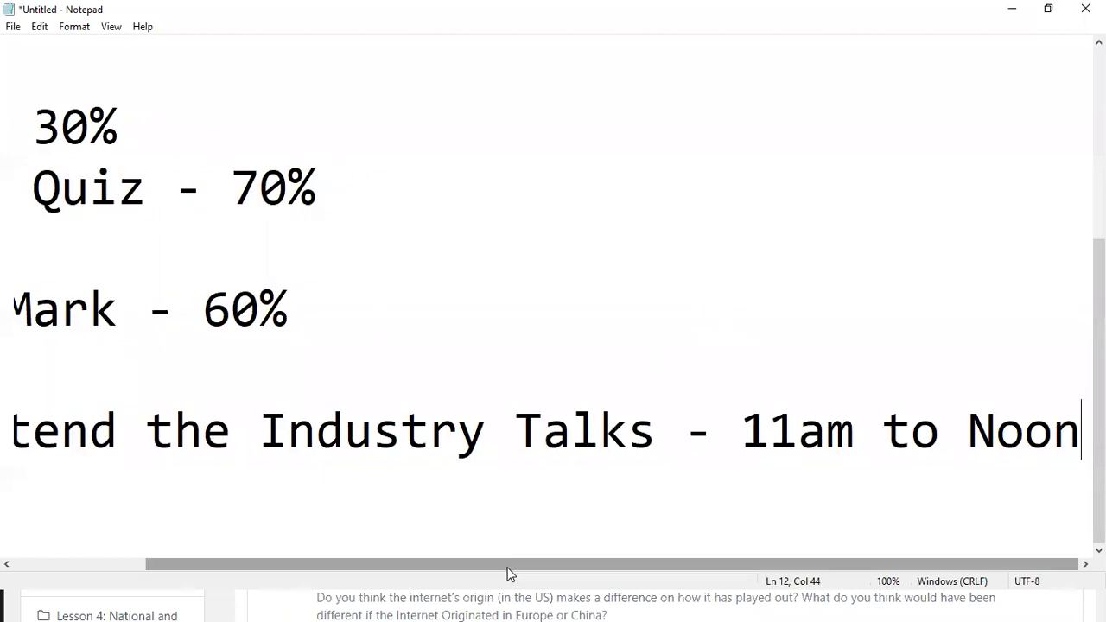
{"action": "left_click_drag", "start_coordinate": [507, 573], "coordinate": [299, 558]}
{"action": "left_click_drag", "start_coordinate": [804, 429], "coordinate": [397, 424]}
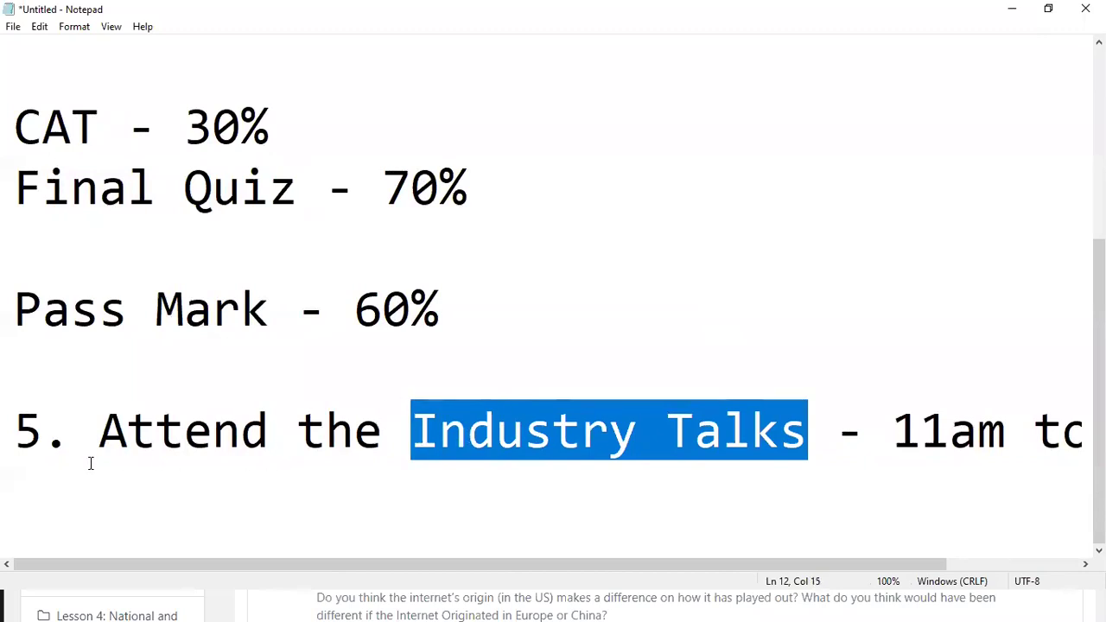
Step: Add item '6. Attend and Participate' with 'Kenya Internet Governance Forum' on the next line
{"action": "left_click", "coordinate": [35, 484]}
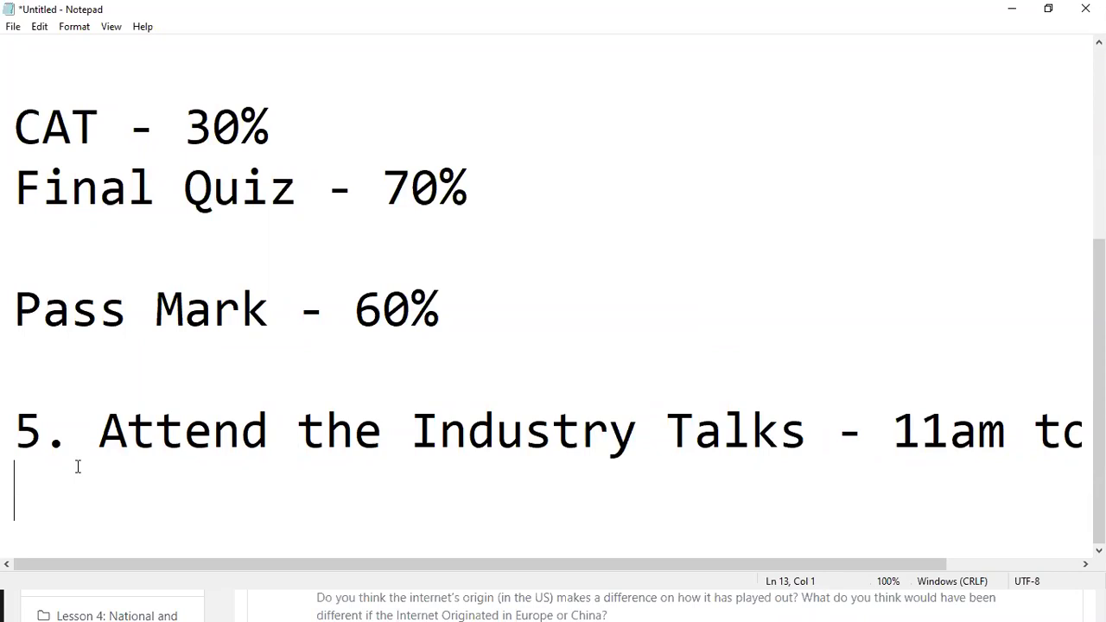
{"action": "type", "text": "6. "}
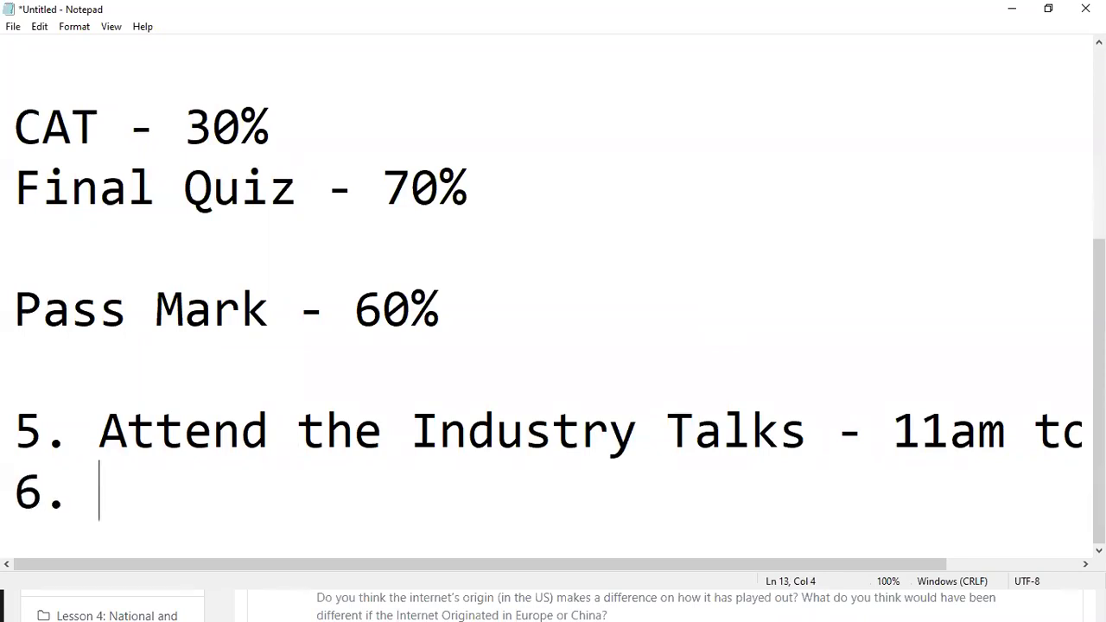
{"action": "type", "text": "Atten"}
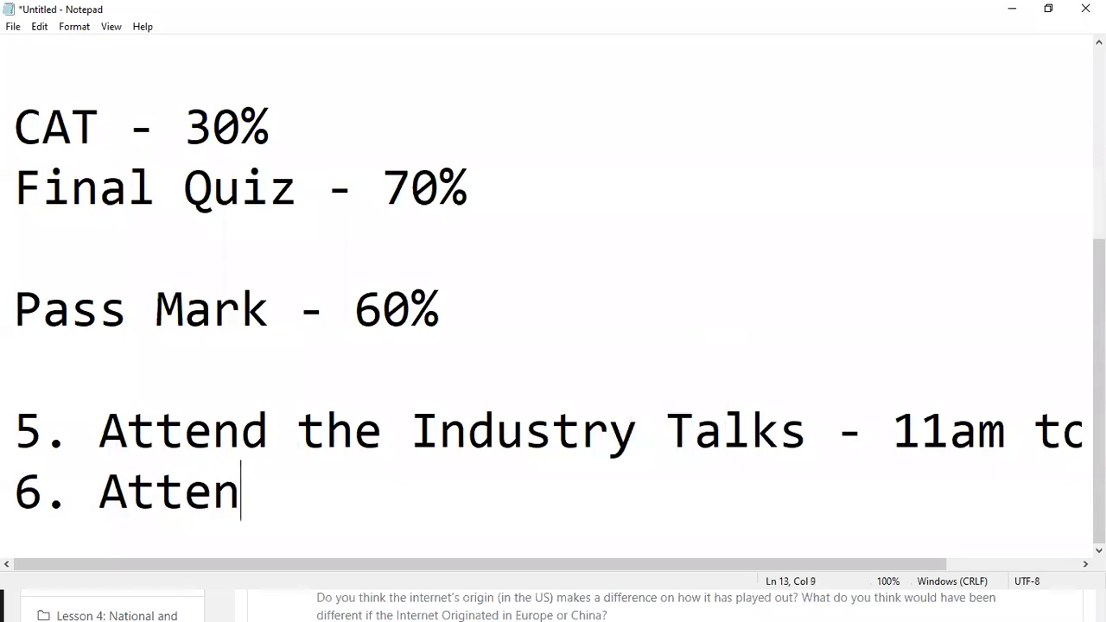
{"action": "type", "text": "d and Parti"}
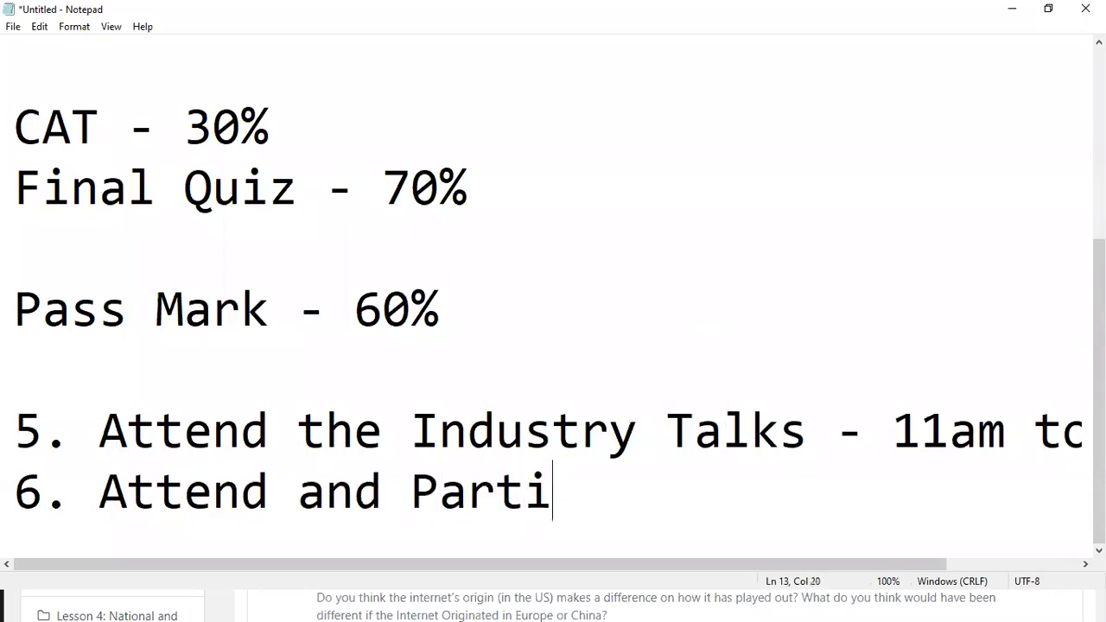
{"action": "type", "text": "cipate"}
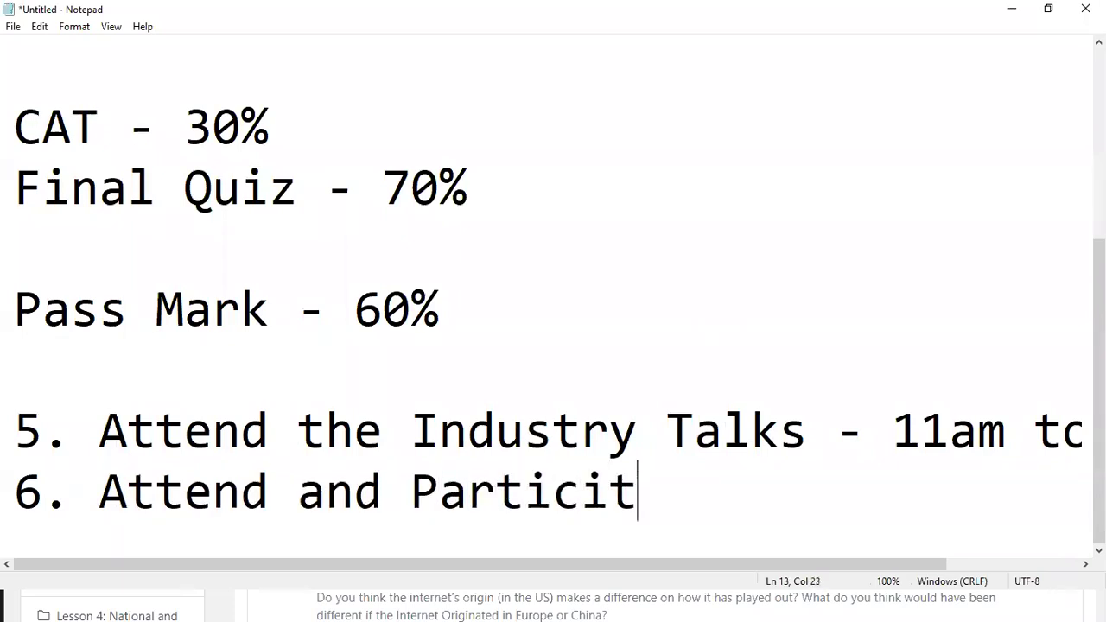
{"action": "key", "text": "Return"}
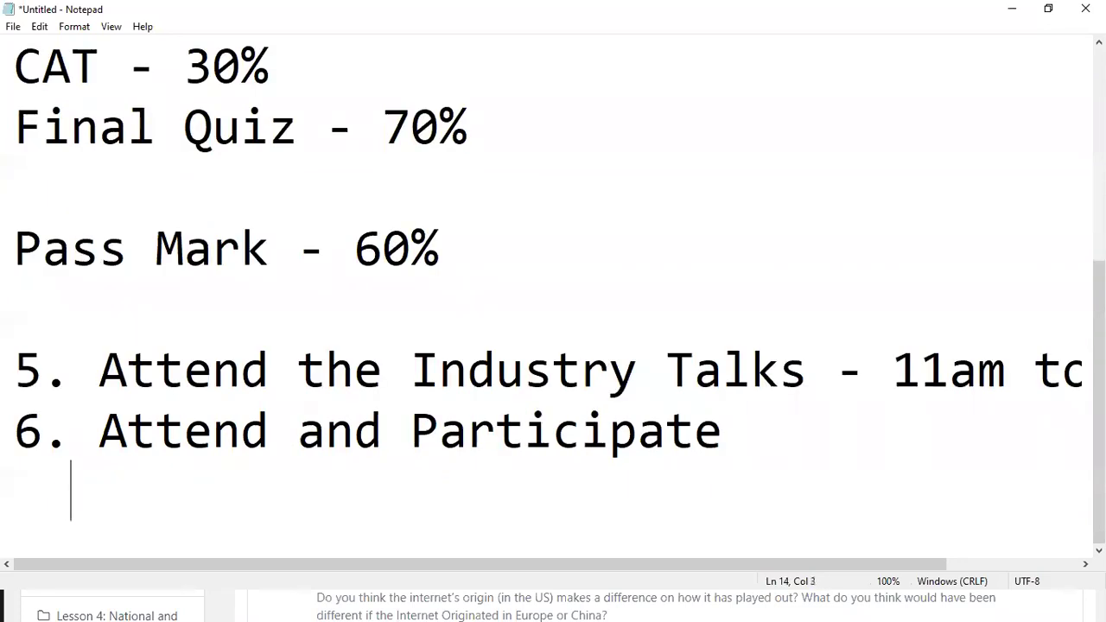
{"action": "type", "text": "Kenya"}
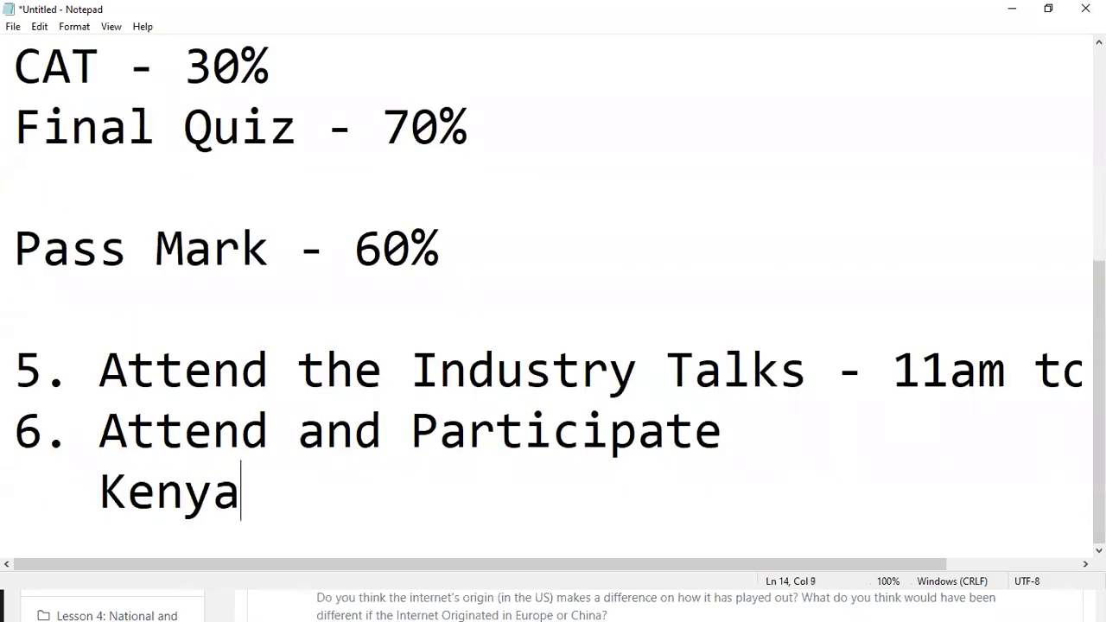
{"action": "type", "text": " Internet "}
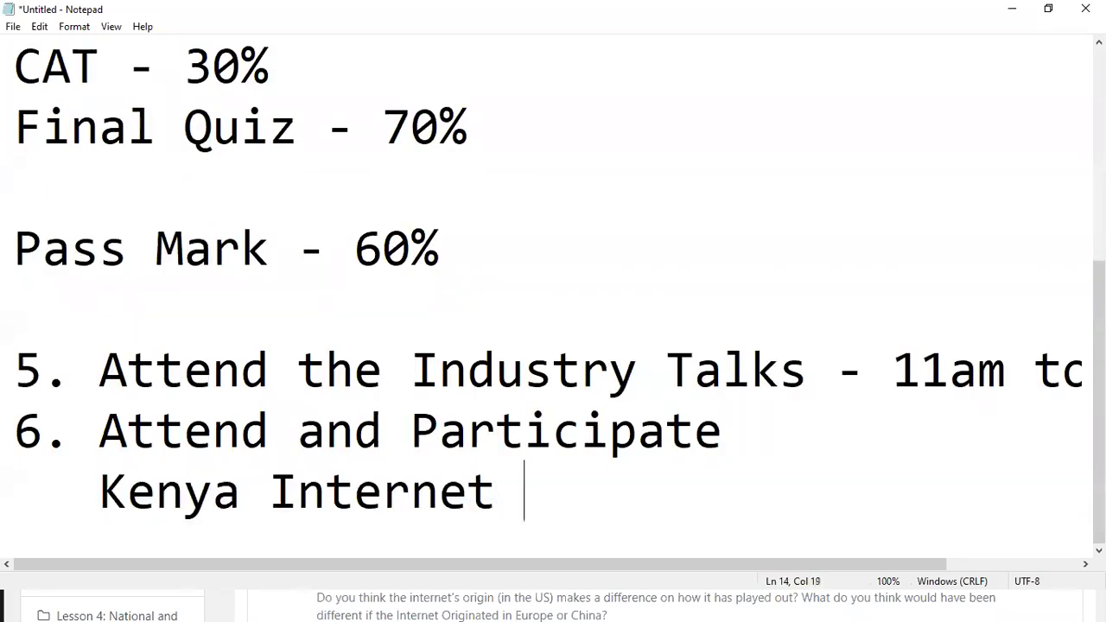
{"action": "type", "text": "Gover"}
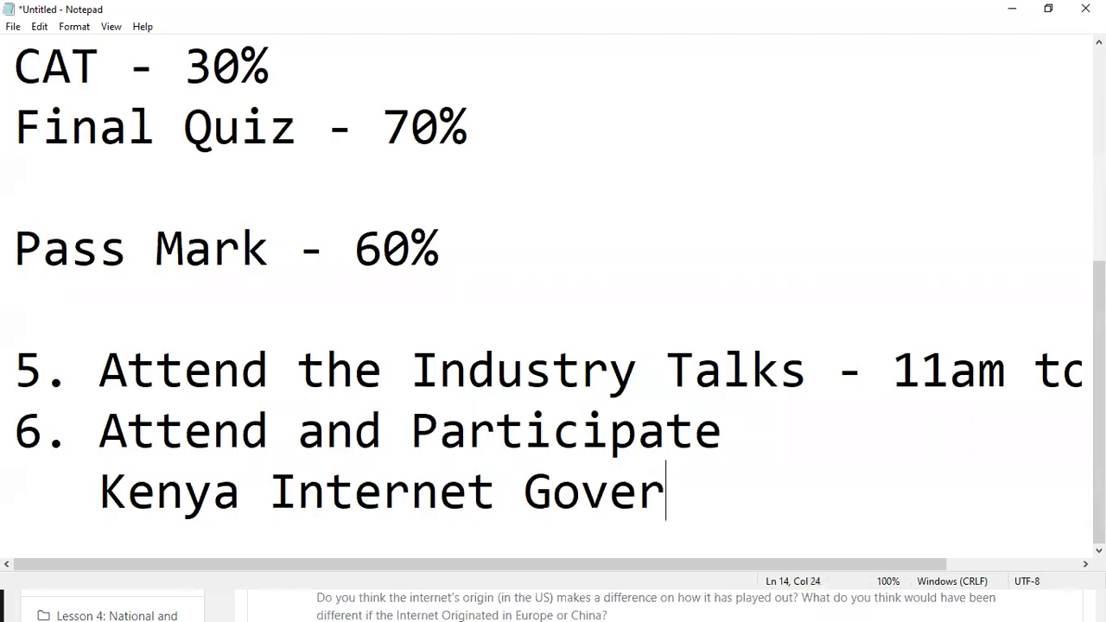
{"action": "type", "text": "nance Forum"}
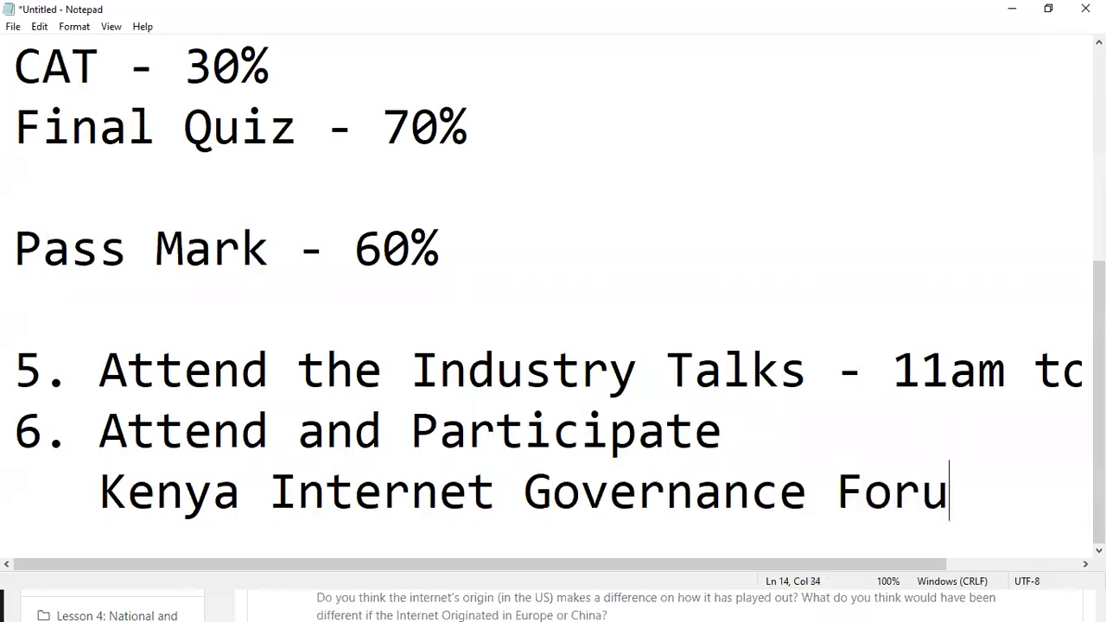
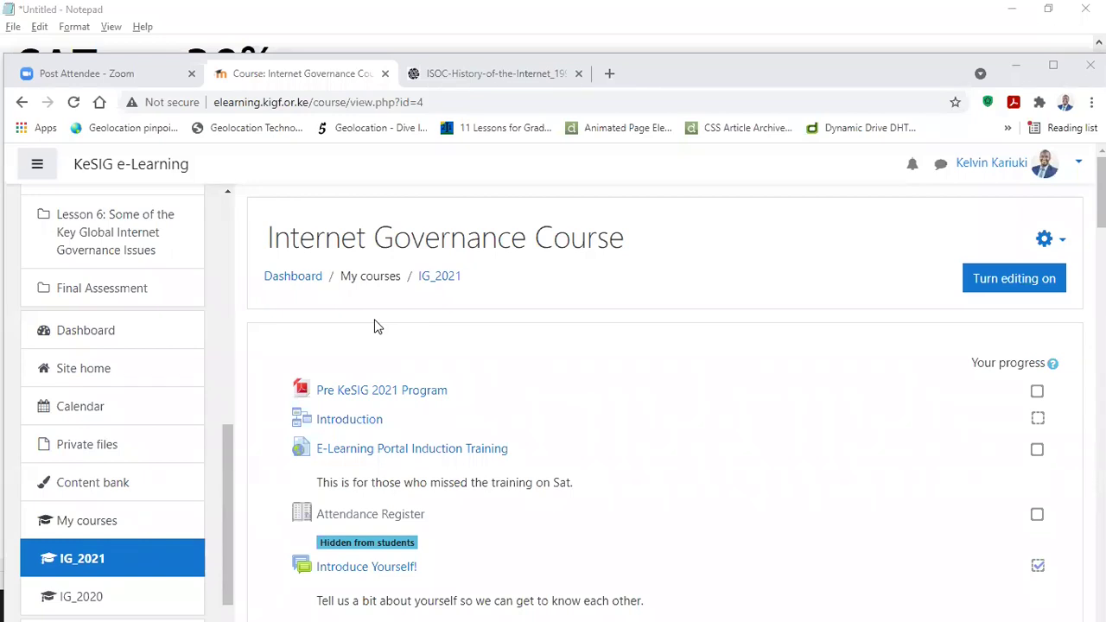
{"action": "scroll", "coordinate": [151, 278], "scroll_direction": "up", "scroll_amount": 4}
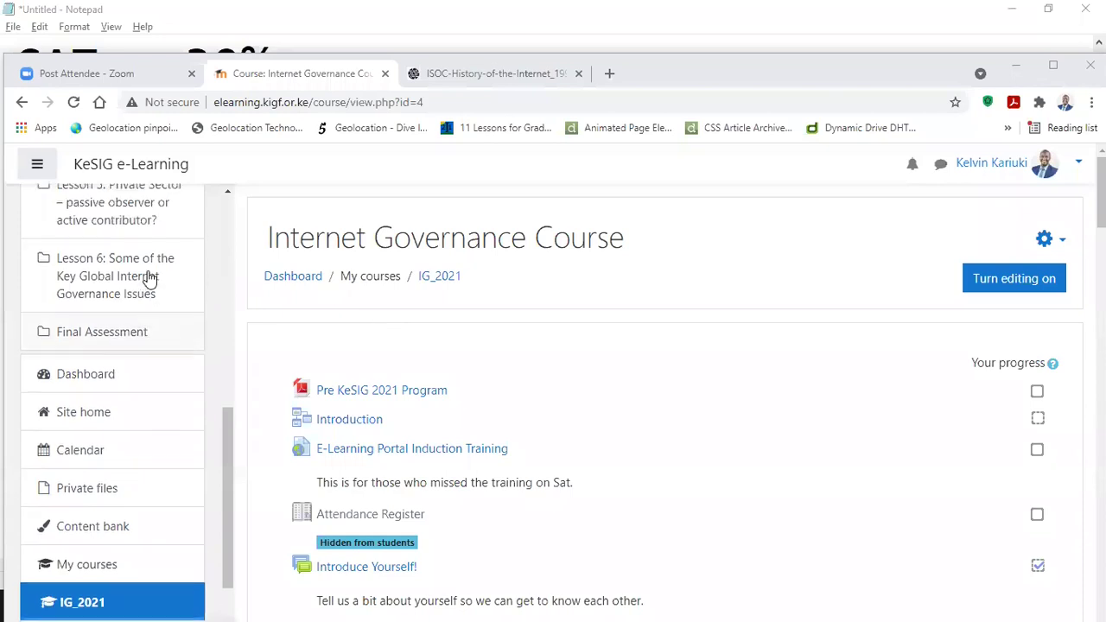
{"action": "scroll", "coordinate": [155, 279], "scroll_direction": "up", "scroll_amount": 3}
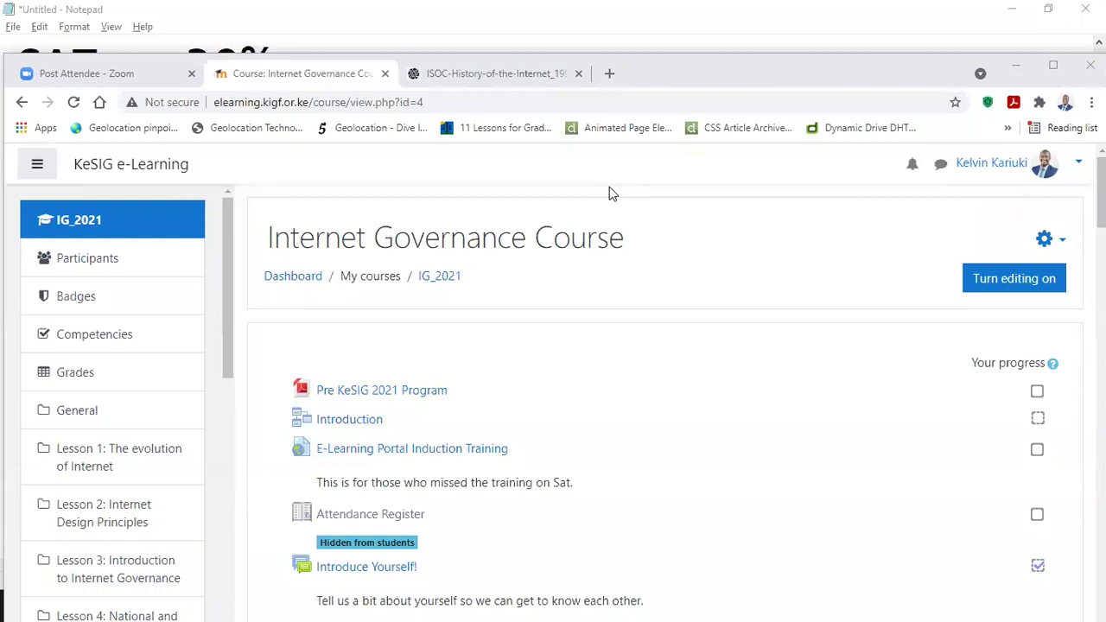
{"action": "scroll", "coordinate": [561, 253], "scroll_direction": "down", "scroll_amount": 5}
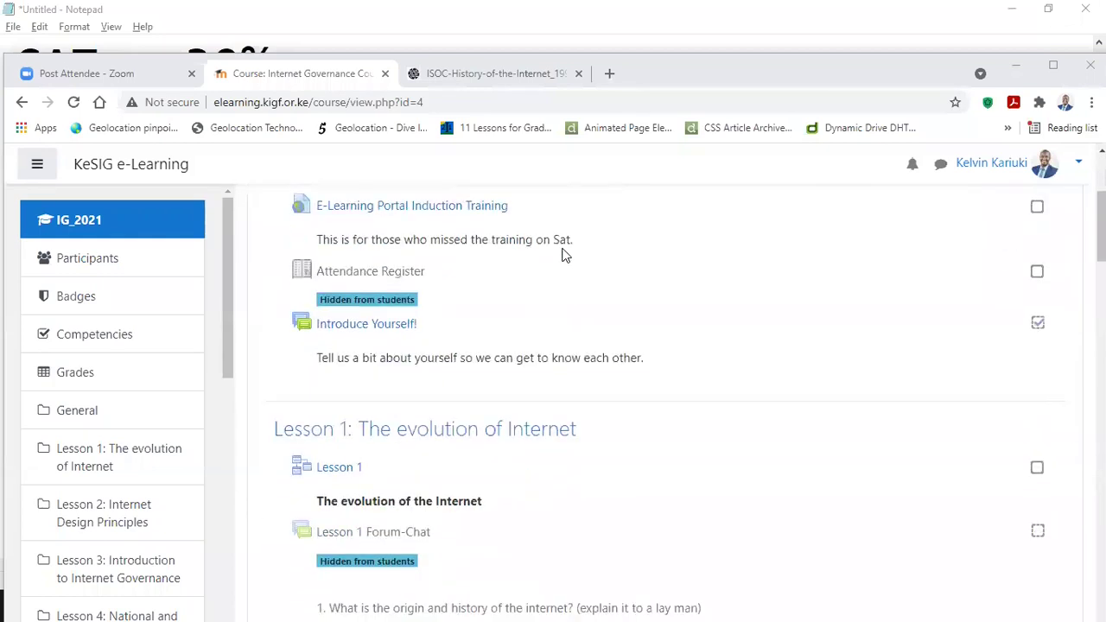
{"action": "scroll", "coordinate": [570, 285], "scroll_direction": "up", "scroll_amount": 2}
{"action": "scroll", "coordinate": [518, 319], "scroll_direction": "down", "scroll_amount": 2}
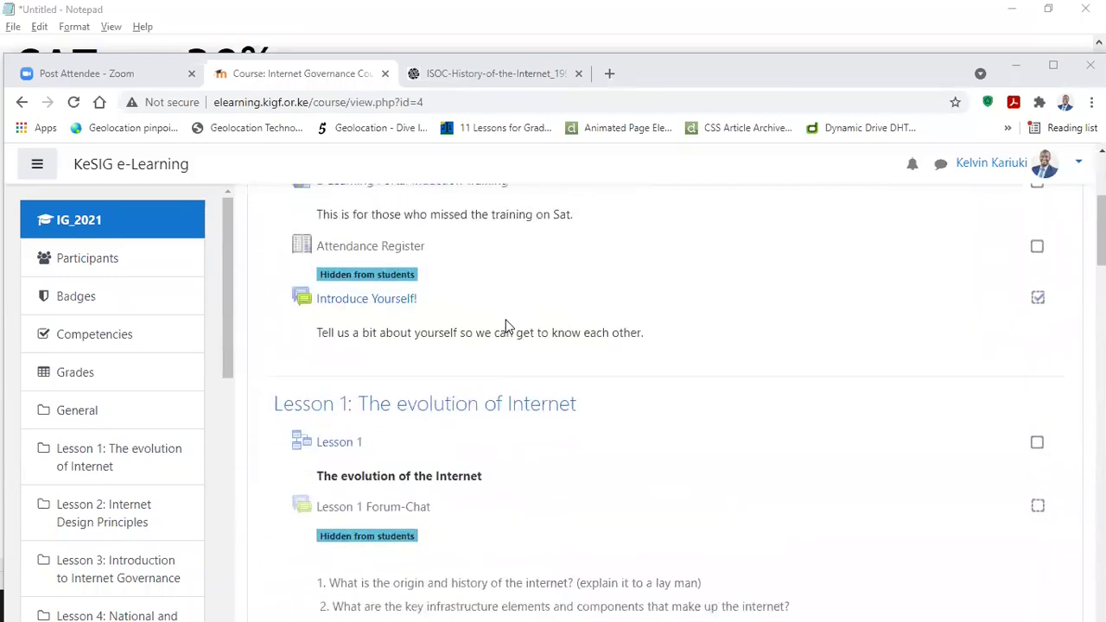
{"action": "scroll", "coordinate": [508, 316], "scroll_direction": "up", "scroll_amount": 4}
{"action": "scroll", "coordinate": [457, 311], "scroll_direction": "down", "scroll_amount": 2}
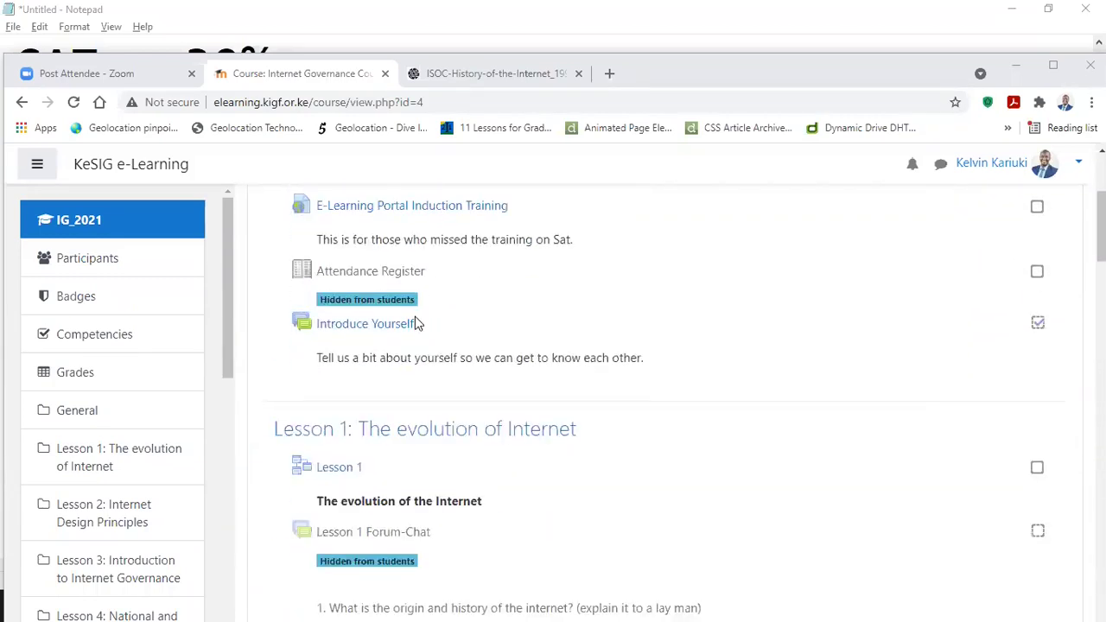
Step: Open the Introduce Yourself! forum and scroll through its replies
{"action": "left_click", "coordinate": [349, 325]}
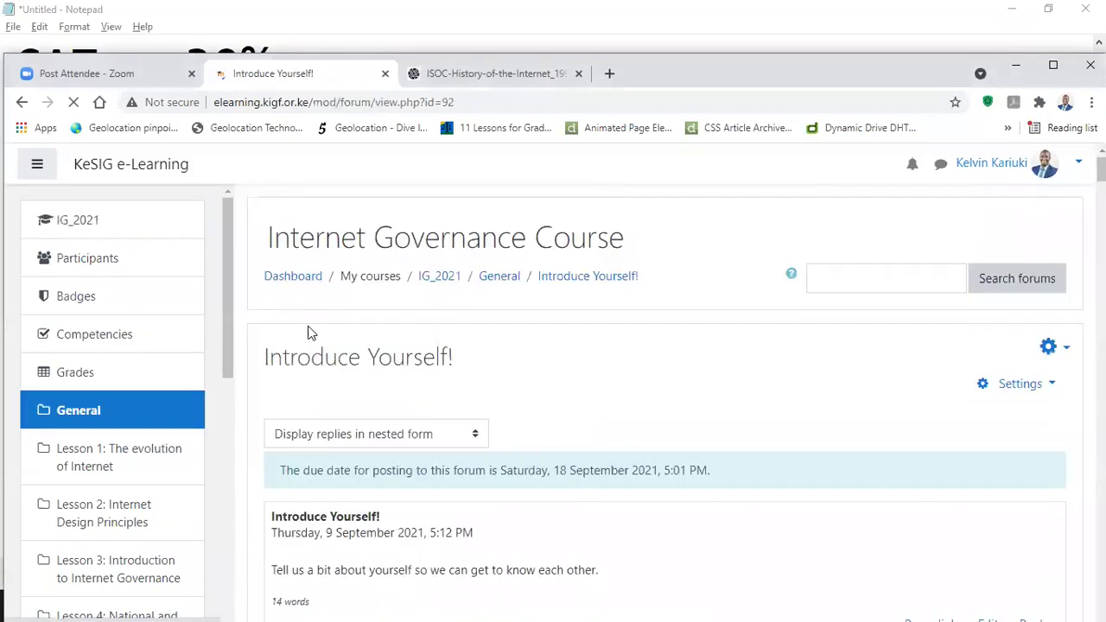
{"action": "scroll", "coordinate": [684, 328], "scroll_direction": "down", "scroll_amount": 6}
{"action": "scroll", "coordinate": [1036, 374], "scroll_direction": "up", "scroll_amount": 3}
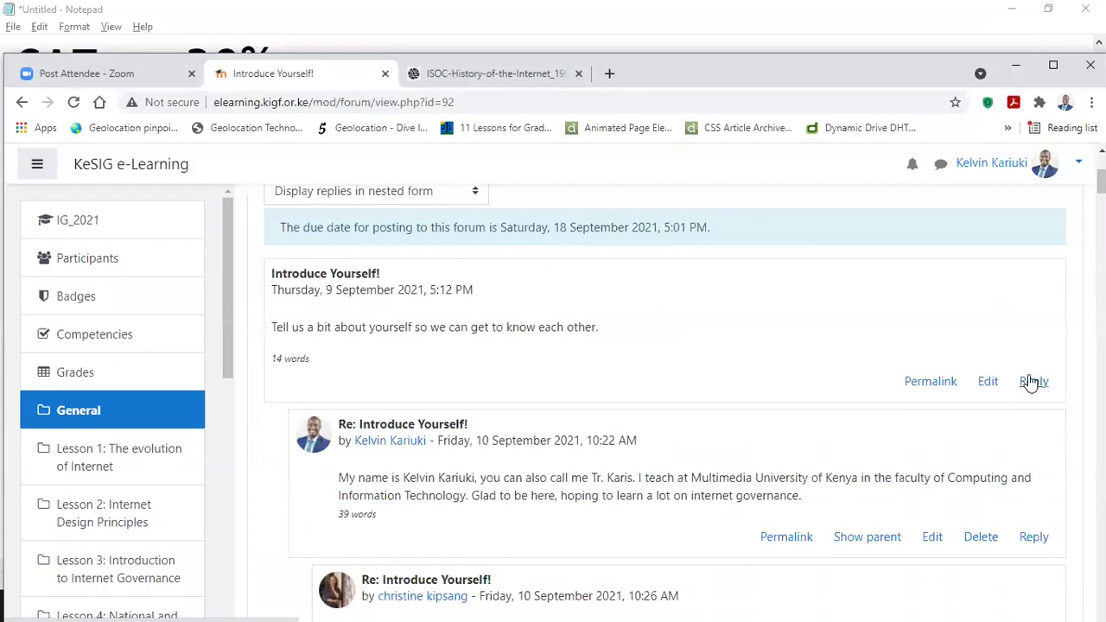
Step: Return to the IG_2021 course page and open the Lesson 1 Forum-Chat forum
{"action": "left_click", "coordinate": [76, 221]}
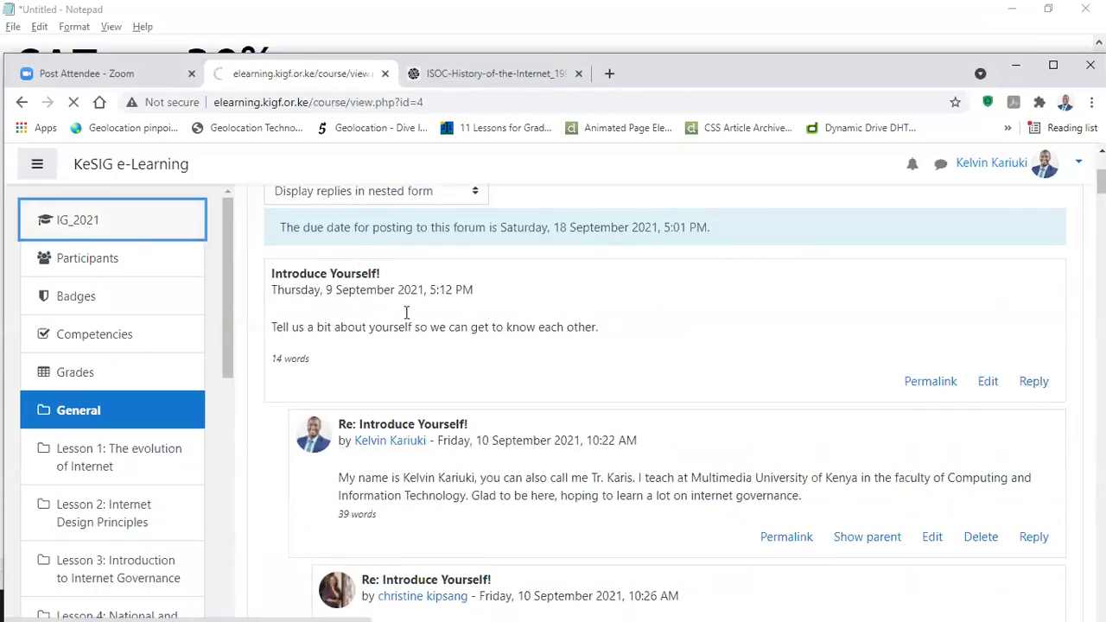
{"action": "scroll", "coordinate": [449, 350], "scroll_direction": "down", "scroll_amount": 5}
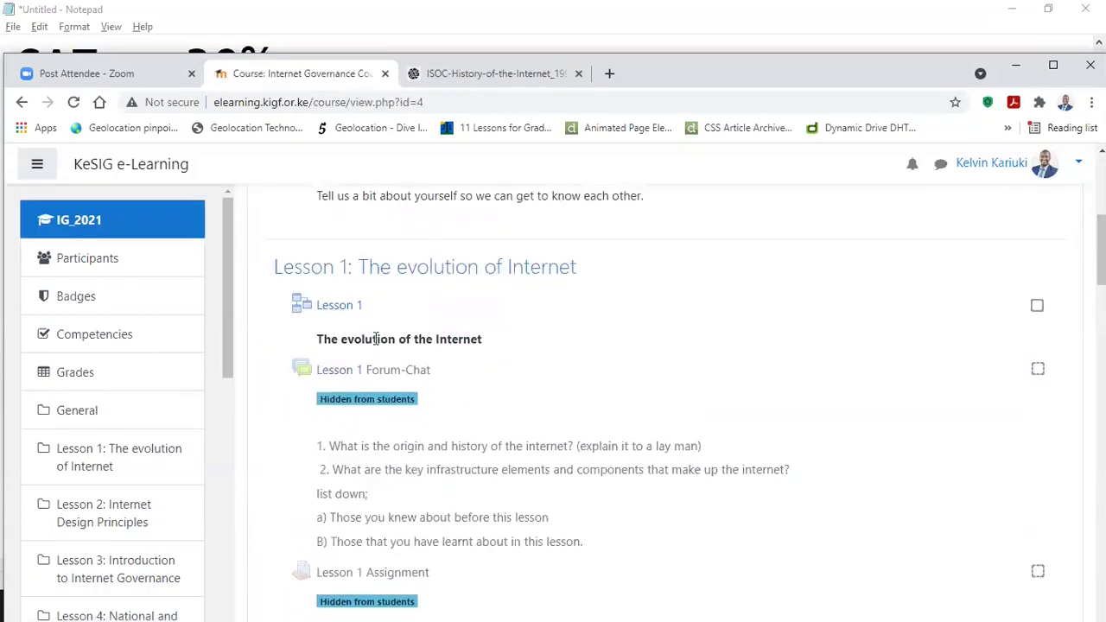
{"action": "left_click", "coordinate": [370, 376]}
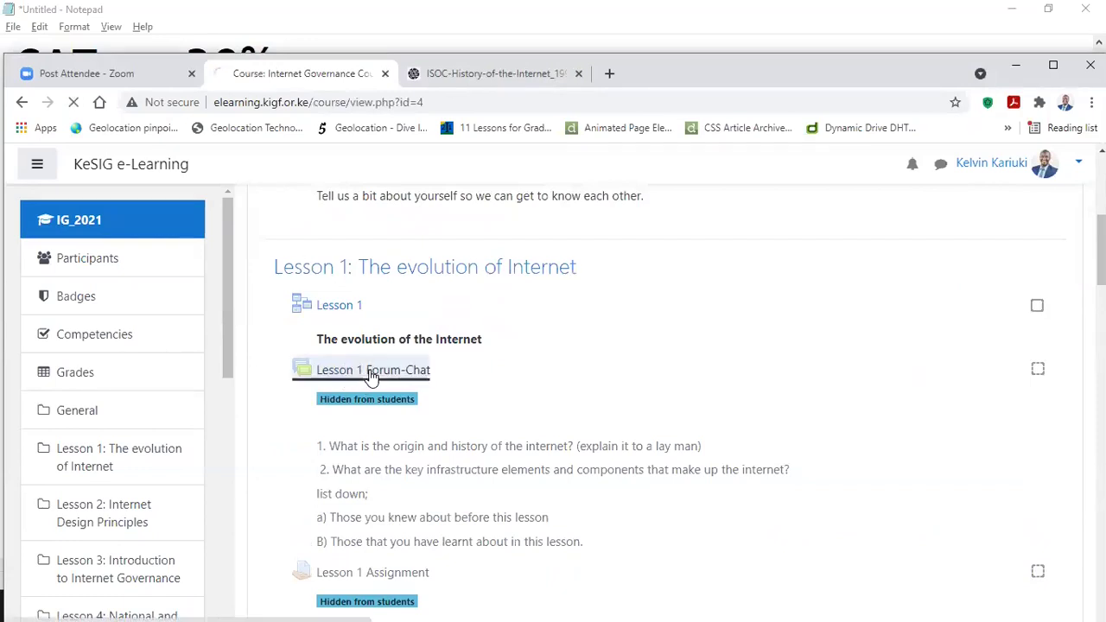
{"action": "scroll", "coordinate": [445, 345], "scroll_direction": "down", "scroll_amount": 3}
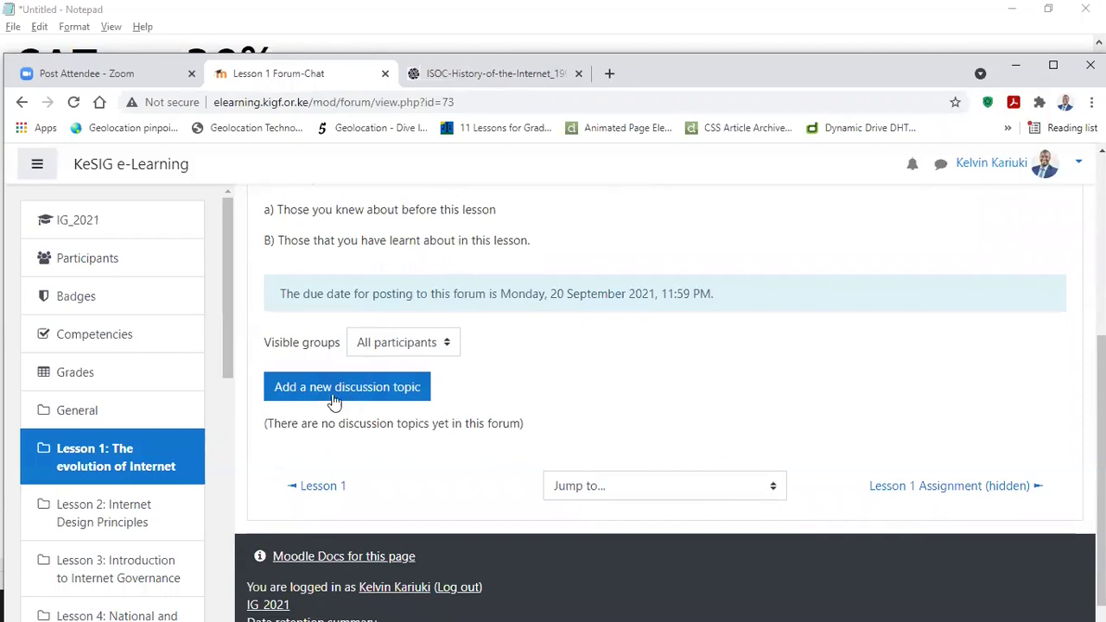
{"action": "left_click", "coordinate": [302, 391]}
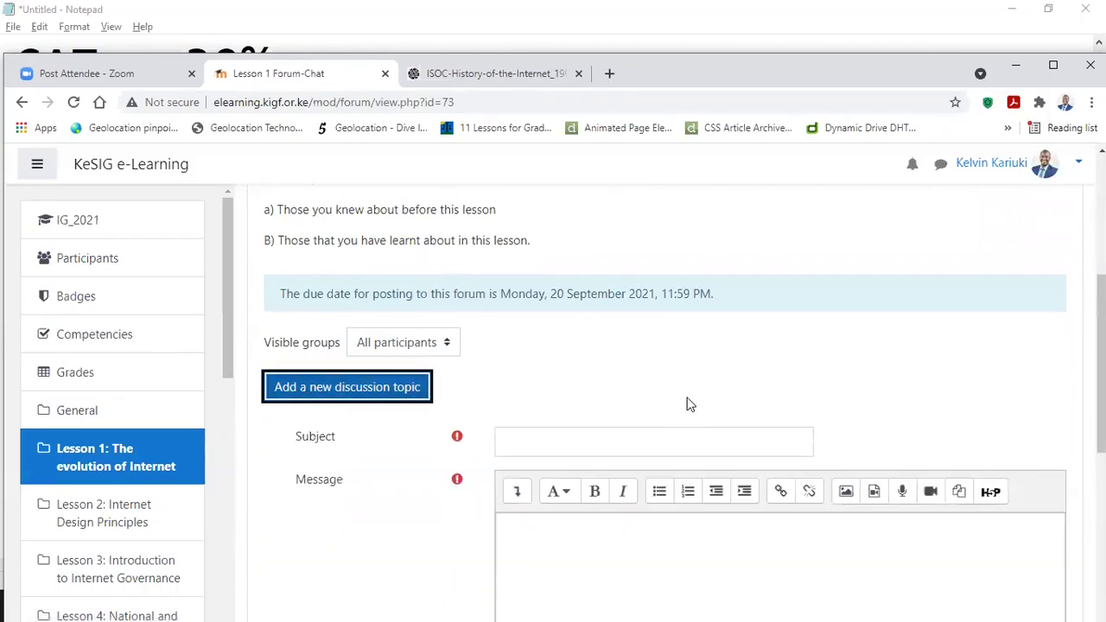
{"action": "scroll", "coordinate": [687, 406], "scroll_direction": "down", "scroll_amount": 2}
{"action": "left_click", "coordinate": [529, 285]}
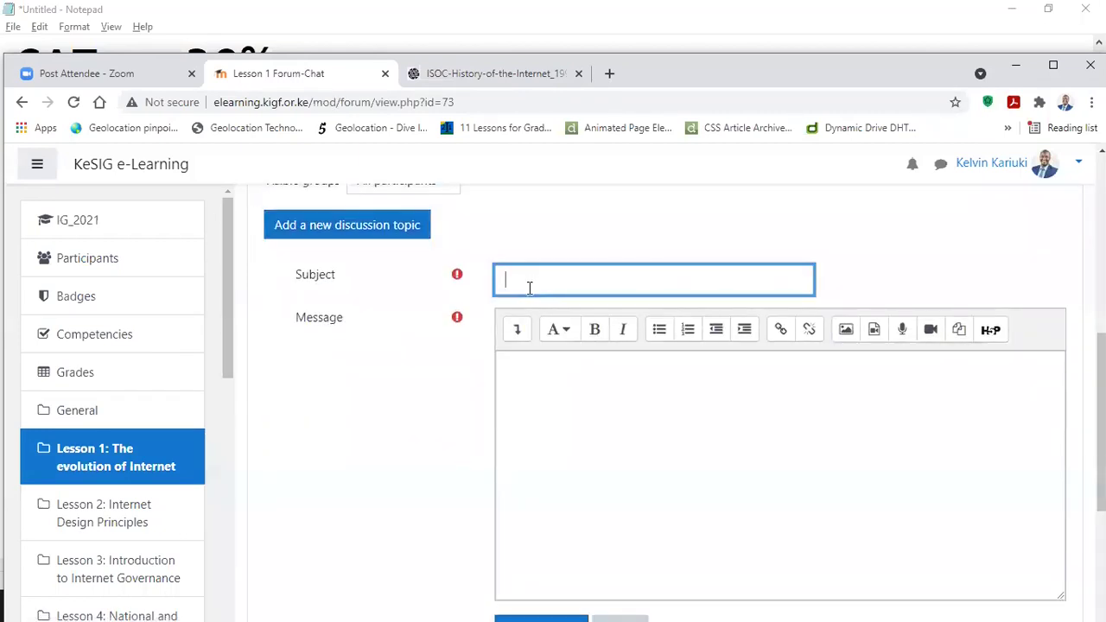
{"action": "left_click", "coordinate": [564, 395]}
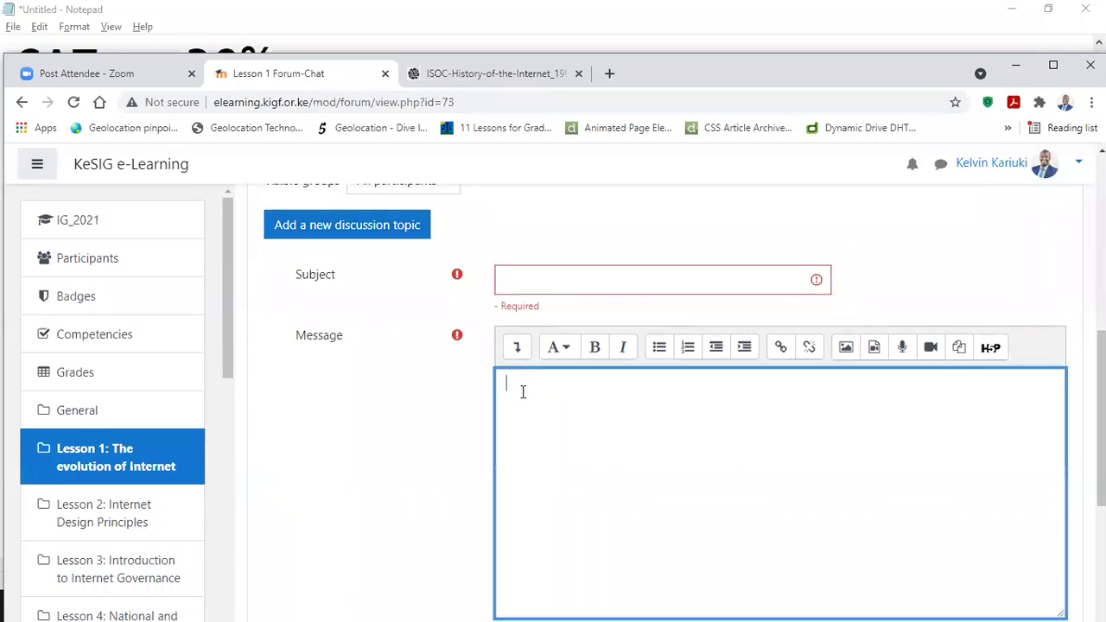
{"action": "scroll", "coordinate": [438, 360], "scroll_direction": "up", "scroll_amount": 3}
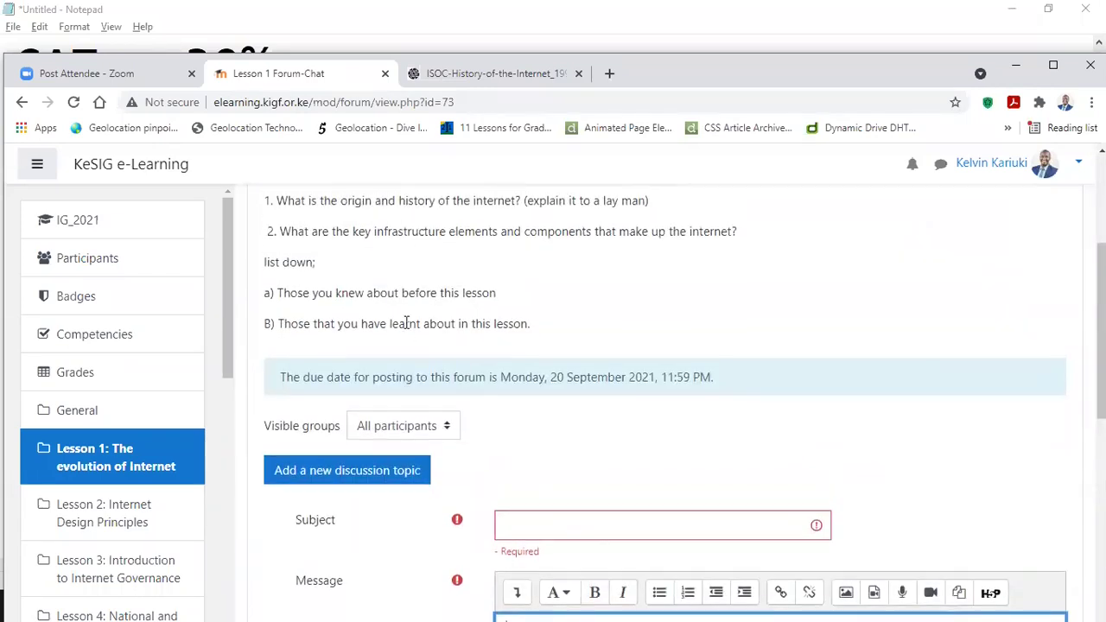
{"action": "scroll", "coordinate": [396, 251], "scroll_direction": "up", "scroll_amount": 1}
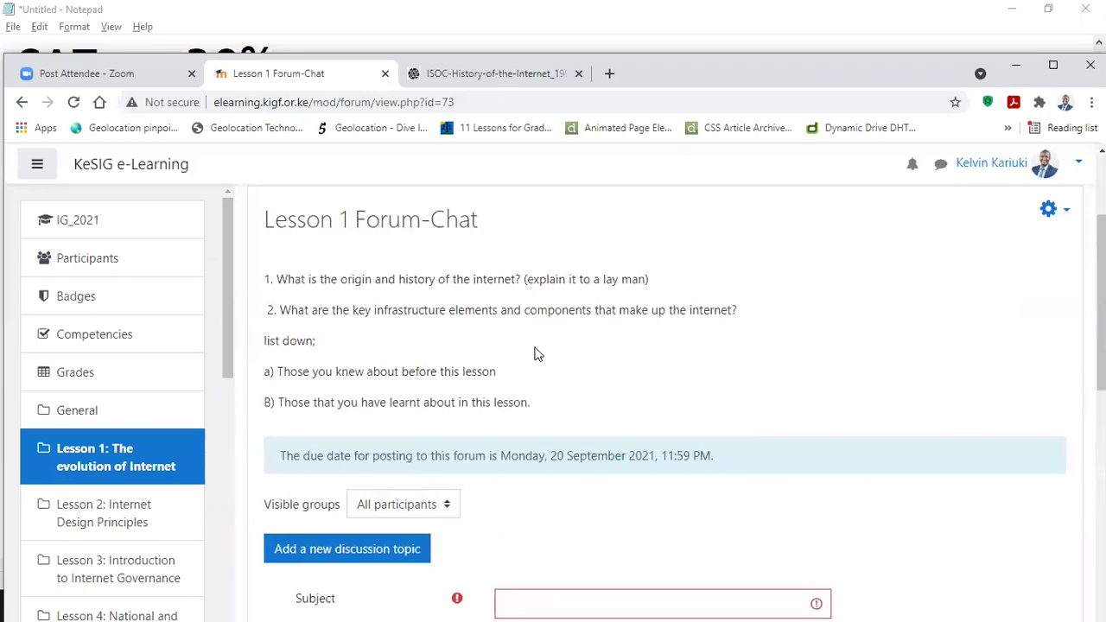
{"action": "scroll", "coordinate": [541, 328], "scroll_direction": "down", "scroll_amount": 5}
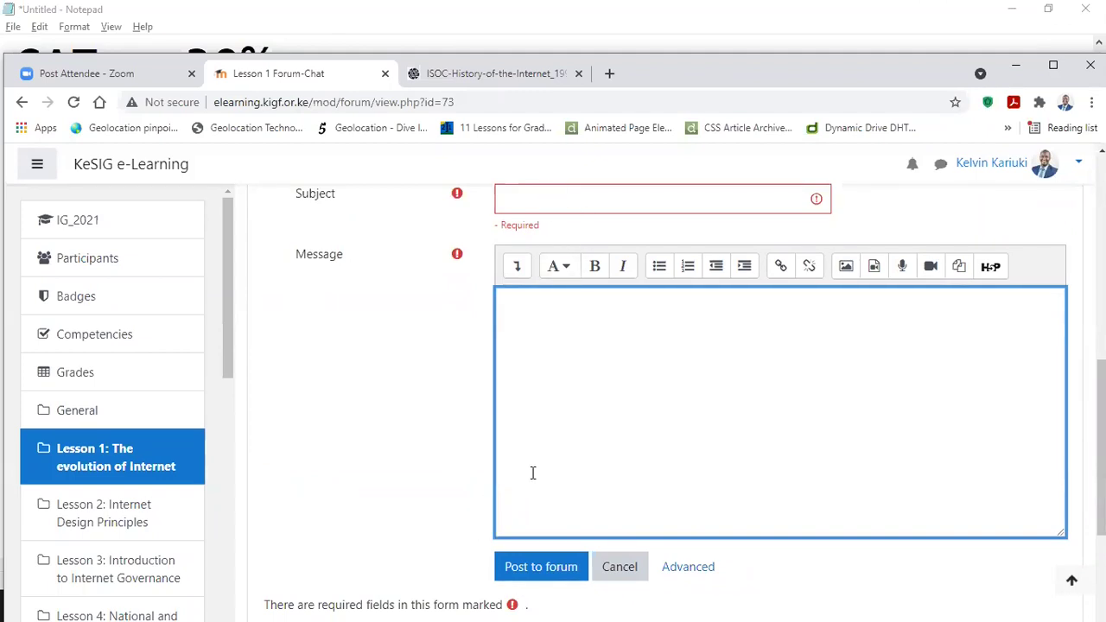
{"action": "left_click", "coordinate": [524, 581]}
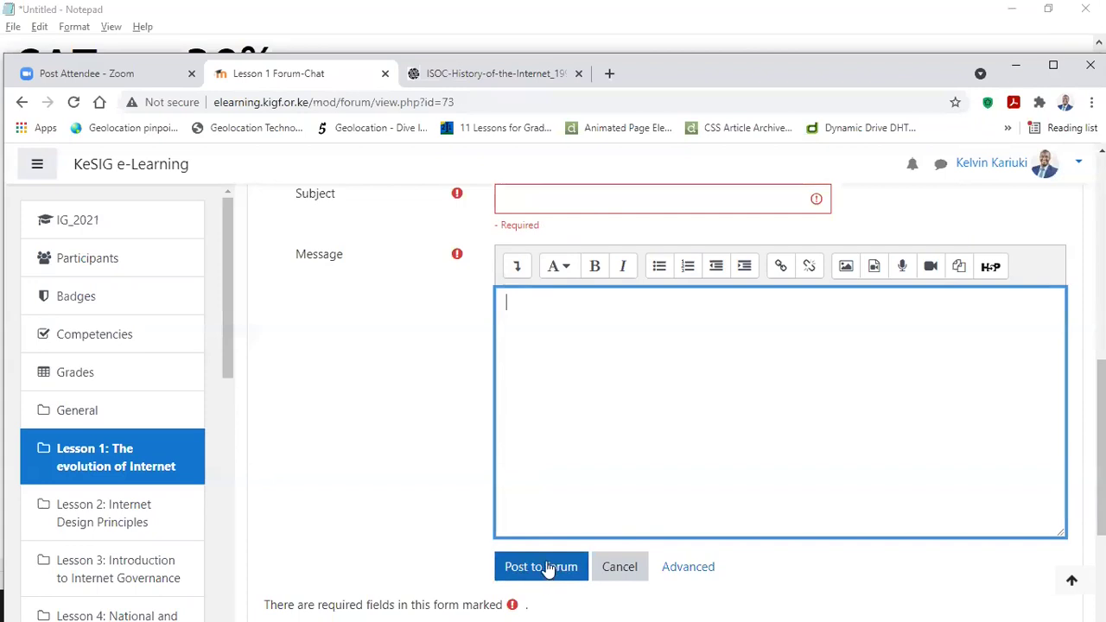
{"action": "left_click", "coordinate": [616, 572]}
{"action": "scroll", "coordinate": [508, 448], "scroll_direction": "up", "scroll_amount": 2}
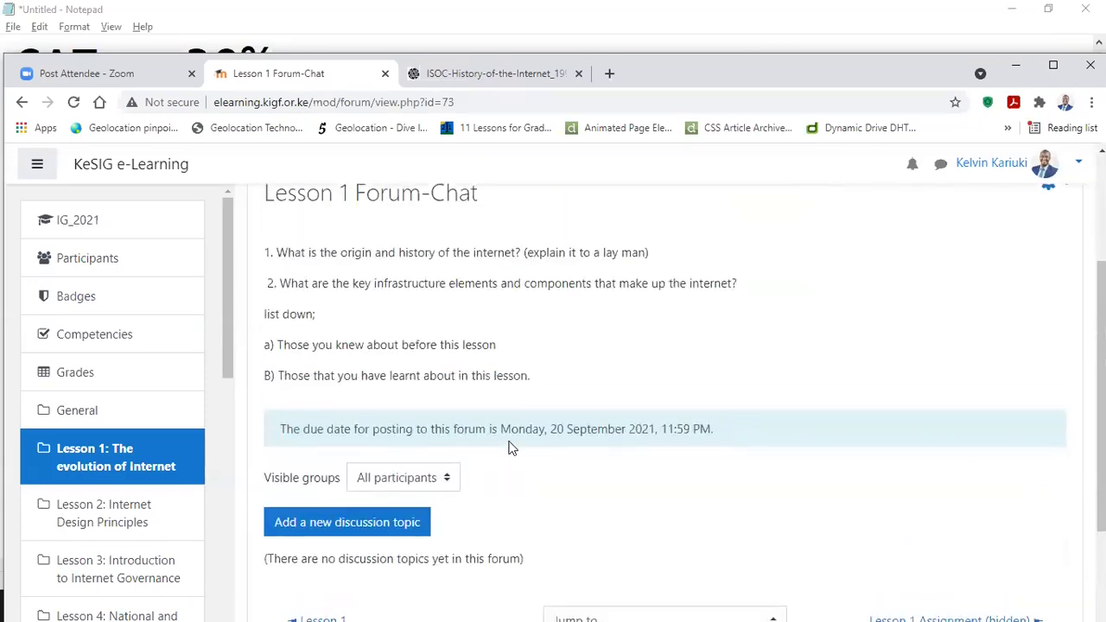
Step: Back on the IG_2021 course page, tick the completion checkbox beside Introduce Yourself!
{"action": "scroll", "coordinate": [494, 424], "scroll_direction": "up", "scroll_amount": 1}
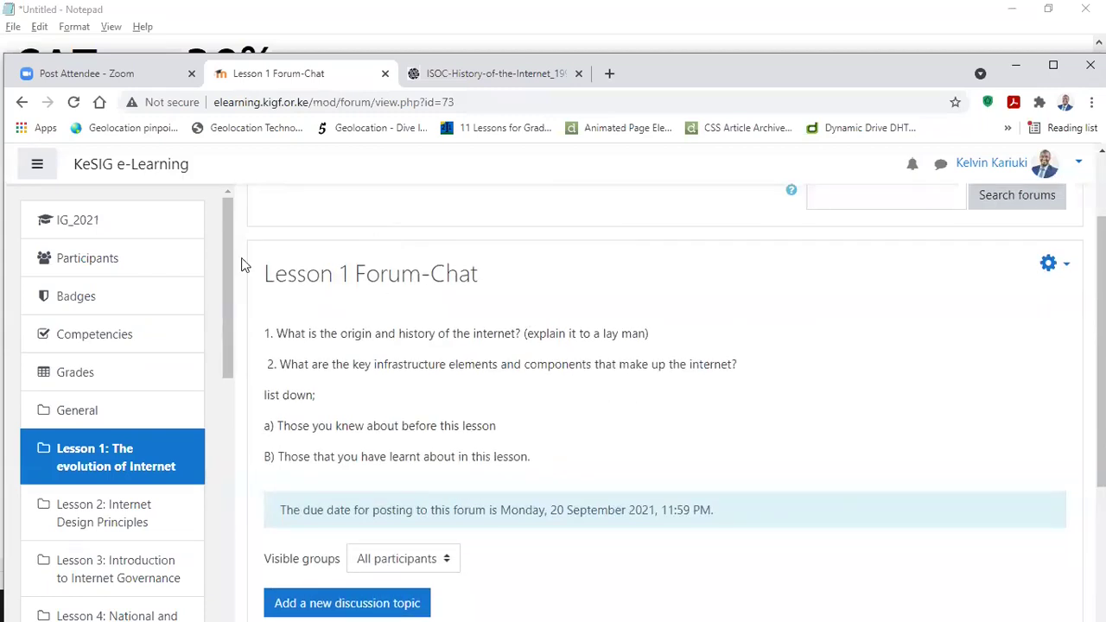
{"action": "left_click", "coordinate": [157, 226]}
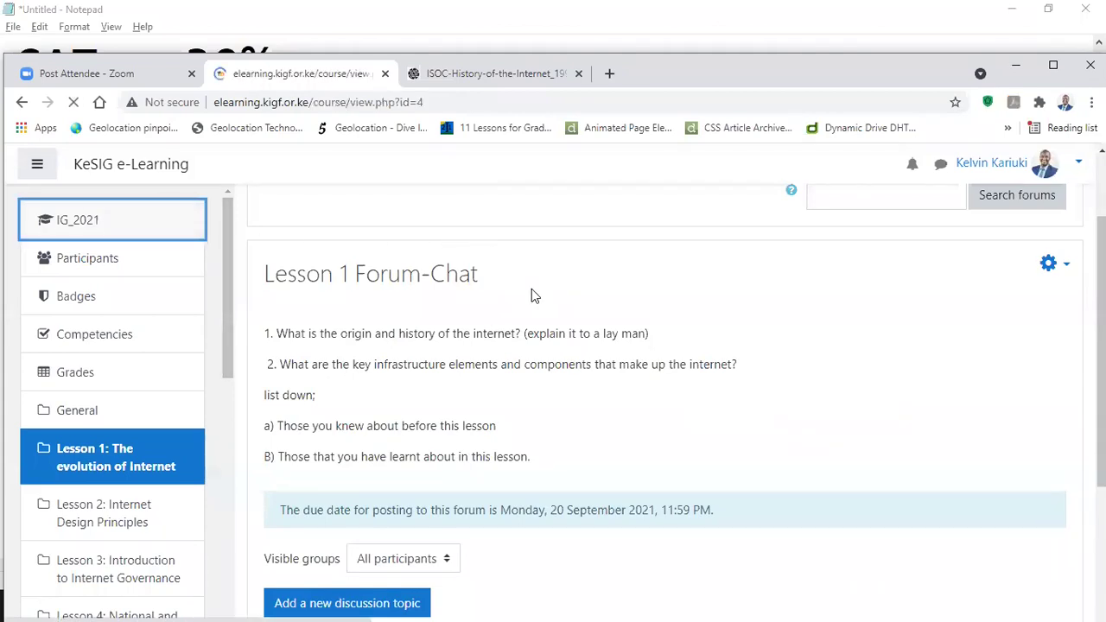
{"action": "scroll", "coordinate": [518, 315], "scroll_direction": "down", "scroll_amount": 1}
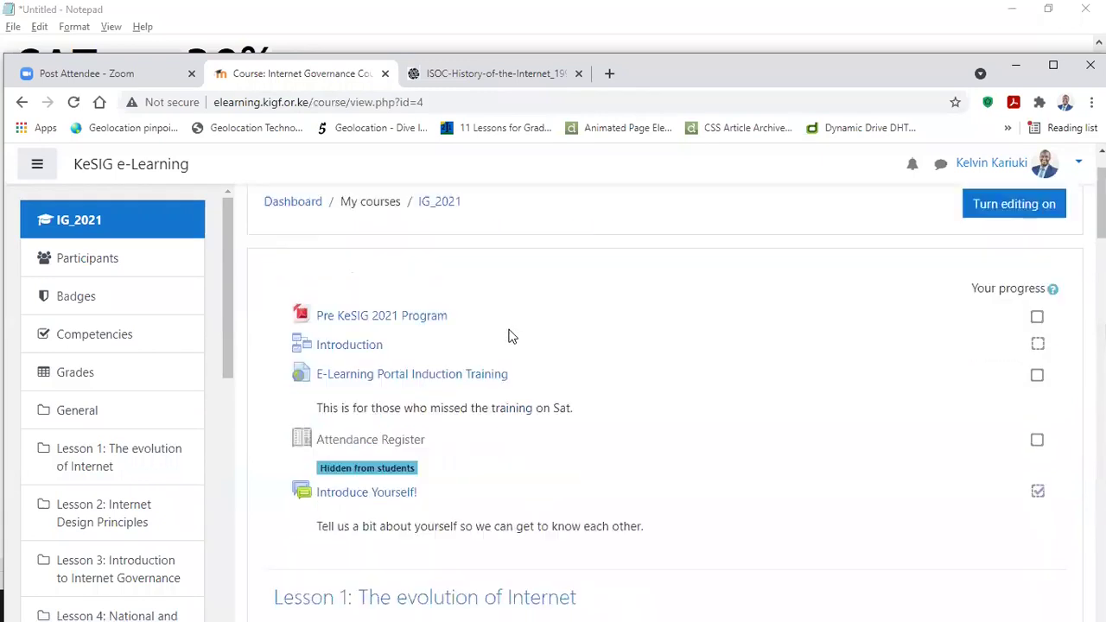
{"action": "scroll", "coordinate": [510, 336], "scroll_direction": "down", "scroll_amount": 1}
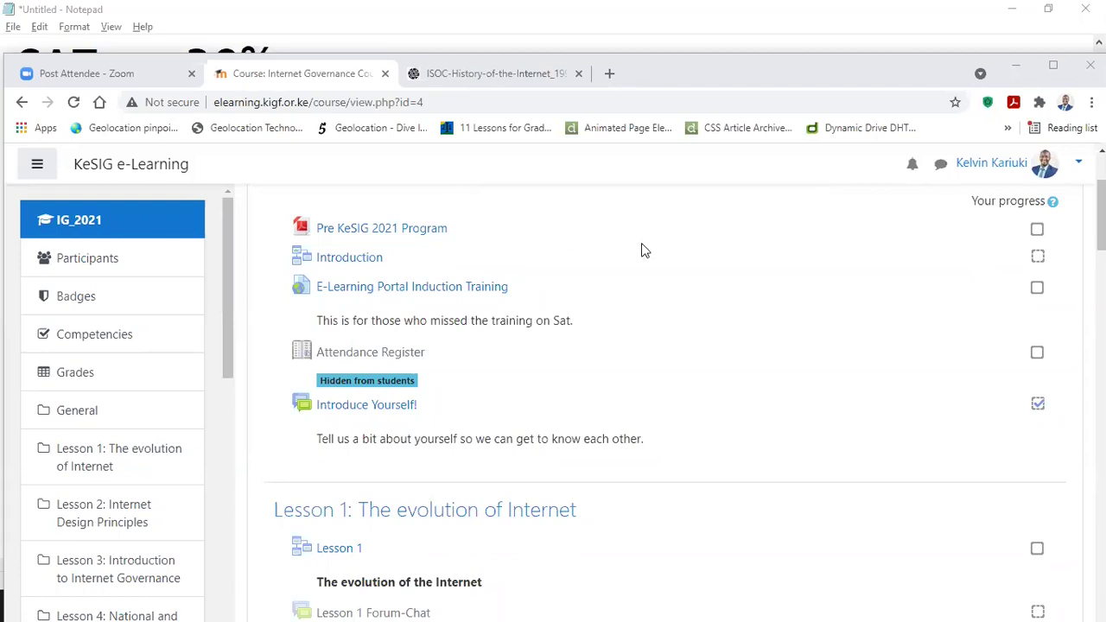
{"action": "scroll", "coordinate": [641, 249], "scroll_direction": "down", "scroll_amount": 1}
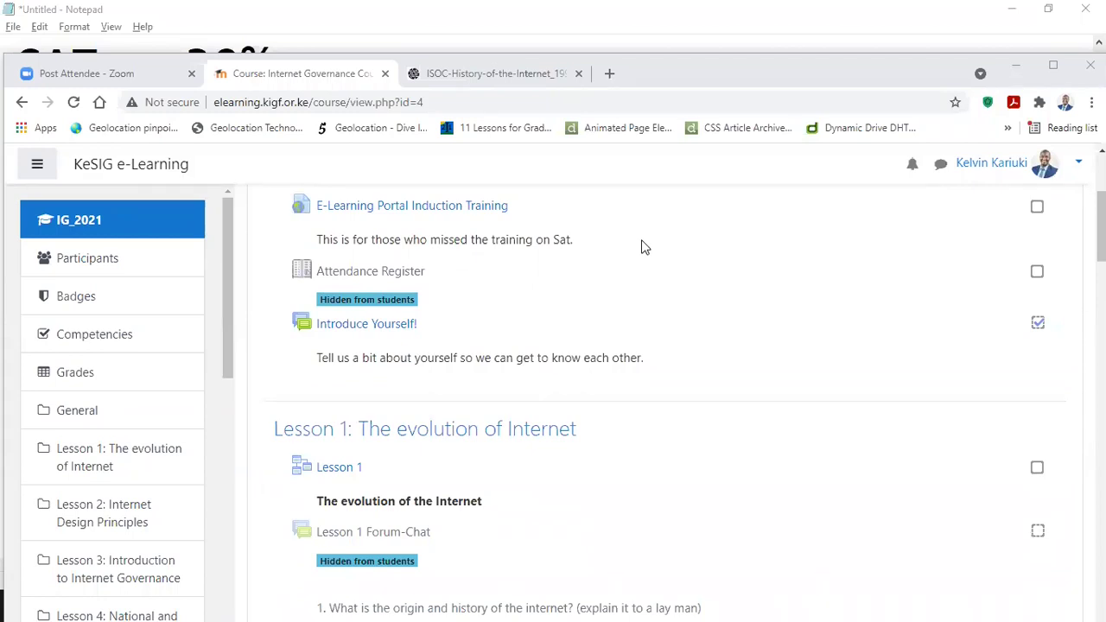
{"action": "scroll", "coordinate": [641, 249], "scroll_direction": "down", "scroll_amount": 2}
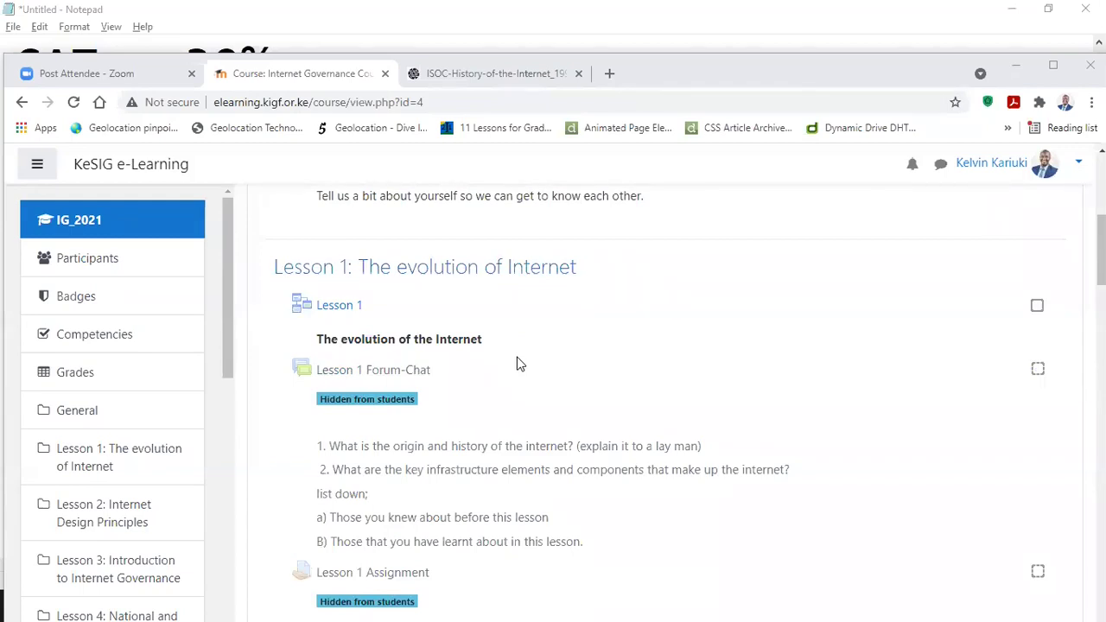
{"action": "scroll", "coordinate": [518, 363], "scroll_direction": "down", "scroll_amount": 2}
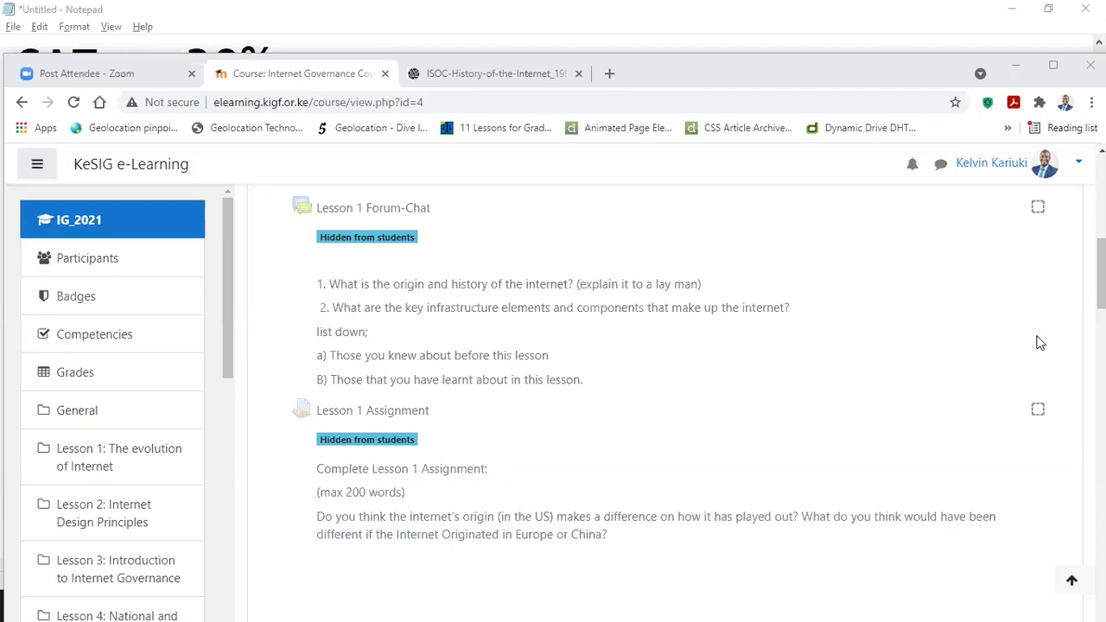
{"action": "scroll", "coordinate": [1016, 348], "scroll_direction": "up", "scroll_amount": 1}
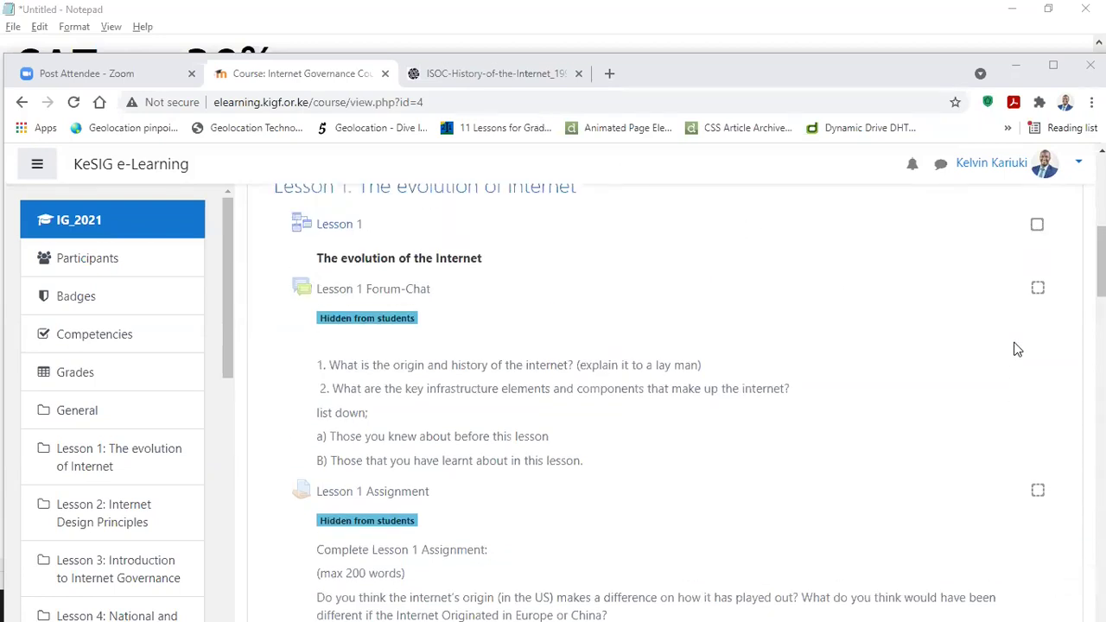
{"action": "scroll", "coordinate": [1015, 348], "scroll_direction": "up", "scroll_amount": 3}
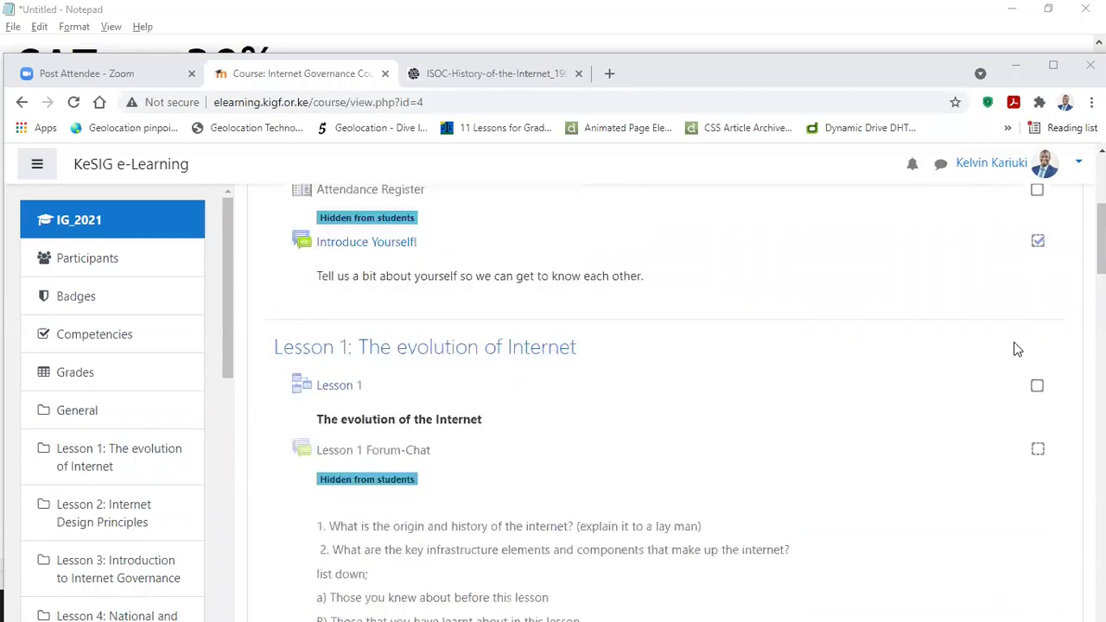
{"action": "left_click", "coordinate": [1038, 325]}
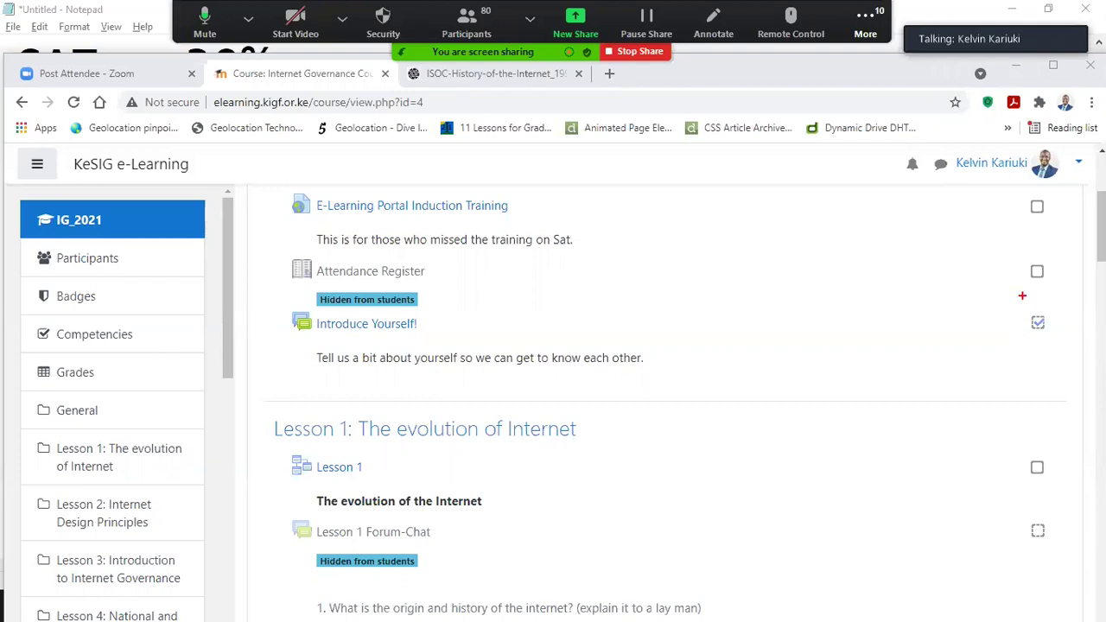
{"action": "left_click_drag", "start_coordinate": [1021, 250], "coordinate": [1052, 289]}
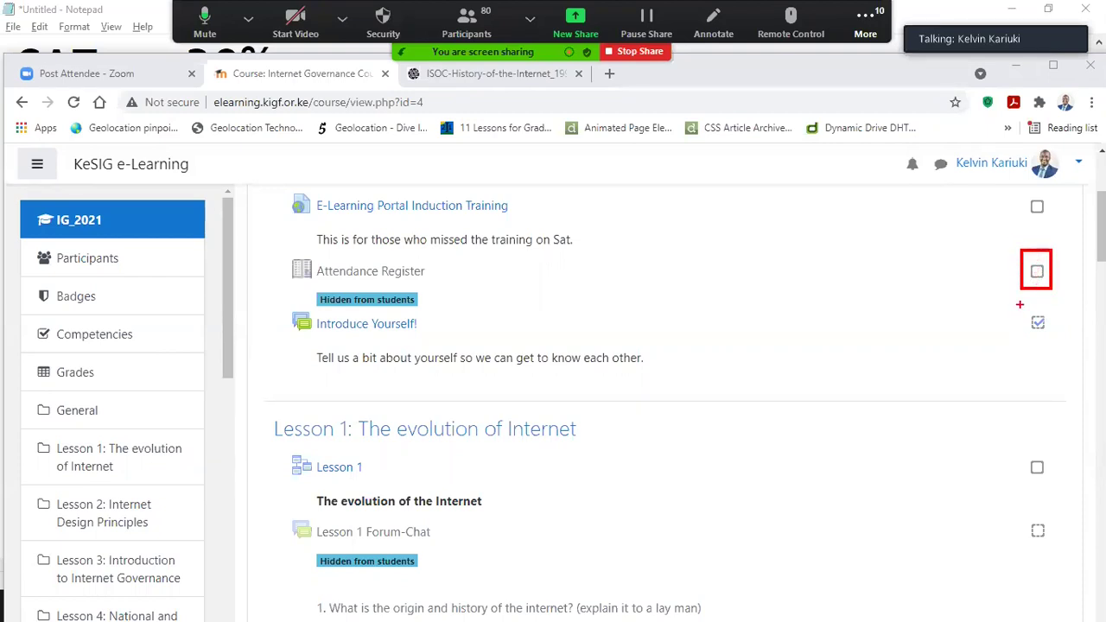
{"action": "left_click_drag", "start_coordinate": [1016, 308], "coordinate": [1057, 334]}
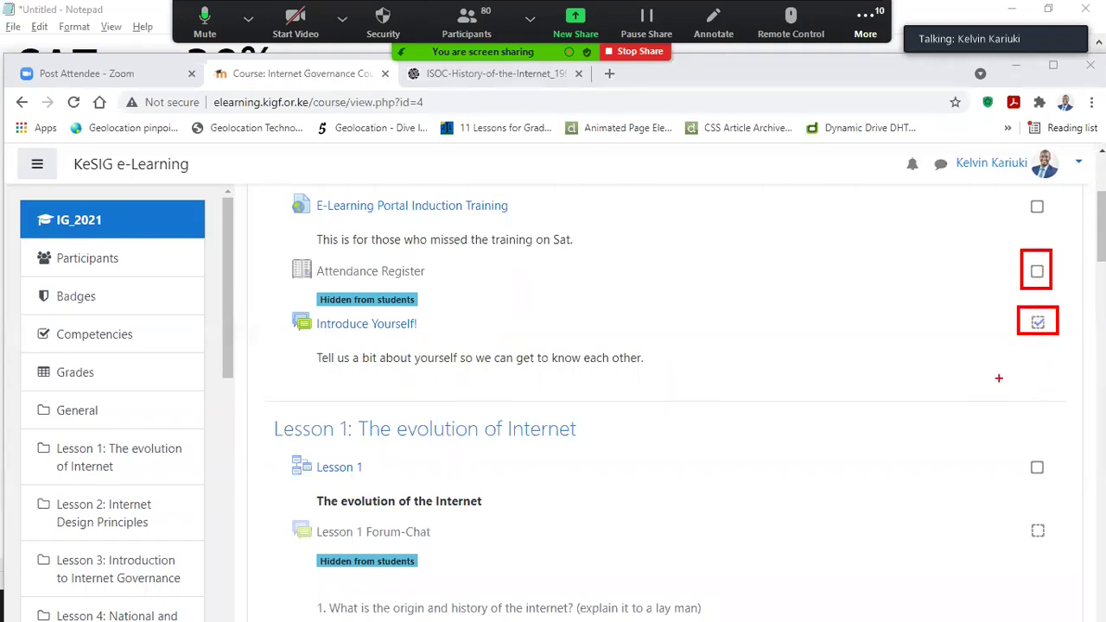
{"action": "key", "text": "alt+s"}
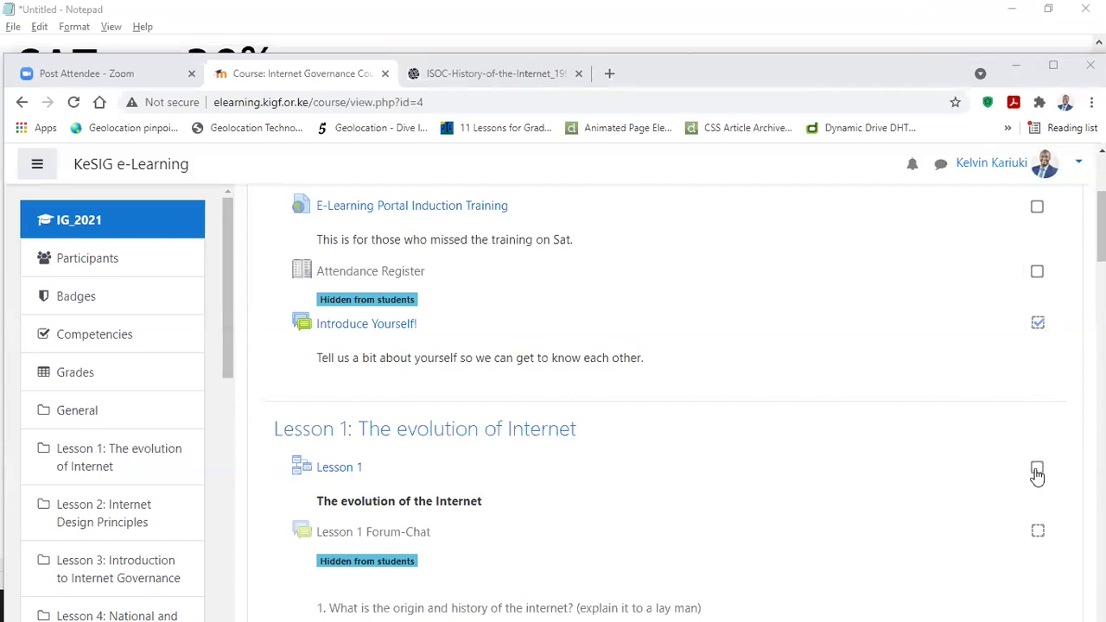
Step: Tick the completion checkboxes for Lesson 1 and Lesson 1 Forum-Chat
{"action": "left_click", "coordinate": [1037, 473]}
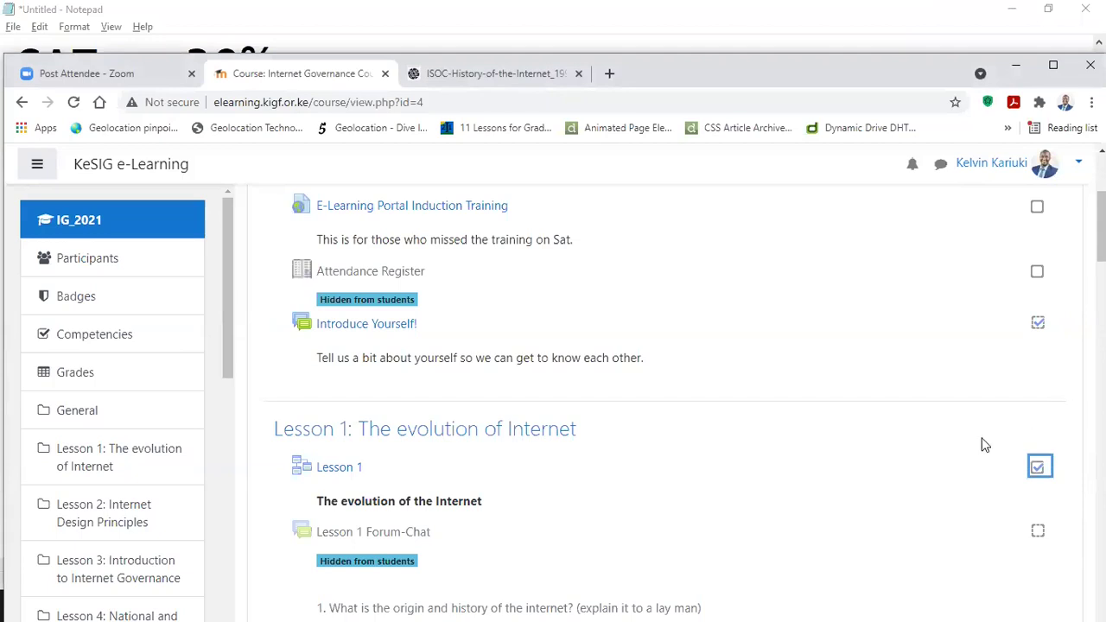
{"action": "scroll", "coordinate": [989, 456], "scroll_direction": "down", "scroll_amount": 1}
{"action": "scroll", "coordinate": [989, 456], "scroll_direction": "down", "scroll_amount": 2}
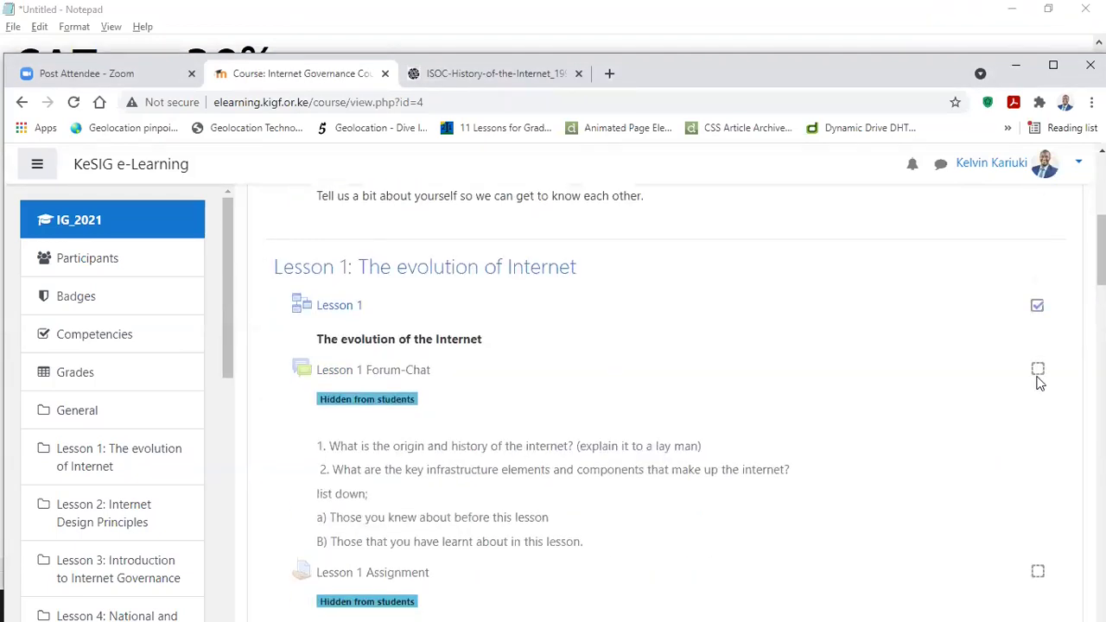
{"action": "left_click", "coordinate": [1037, 370]}
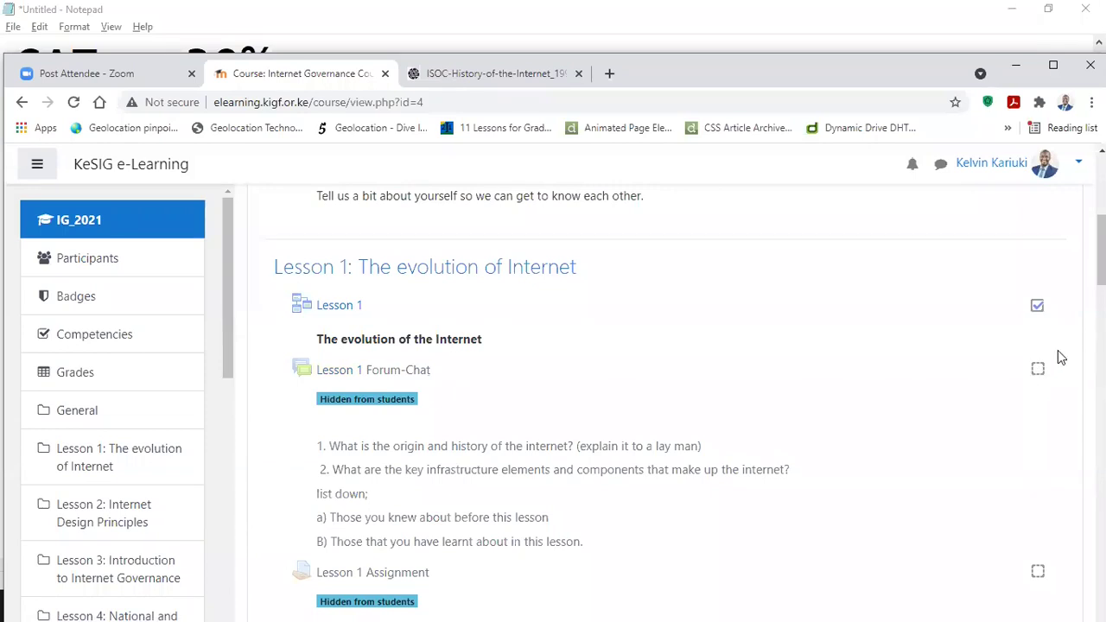
{"action": "scroll", "coordinate": [789, 351], "scroll_direction": "up", "scroll_amount": 2}
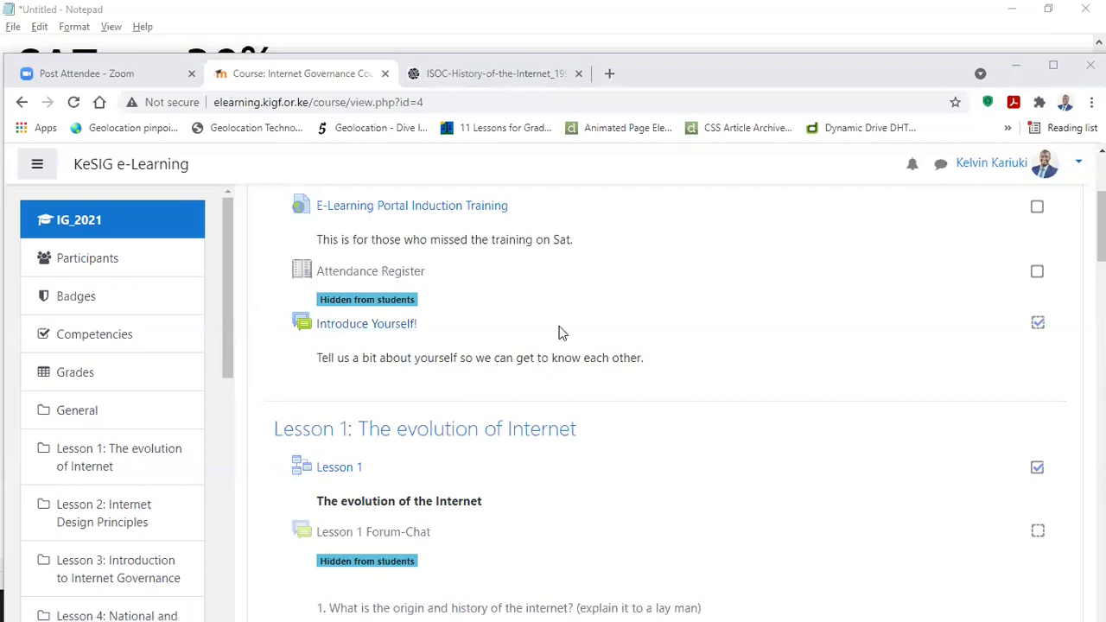
{"action": "scroll", "coordinate": [557, 334], "scroll_direction": "down", "scroll_amount": 1}
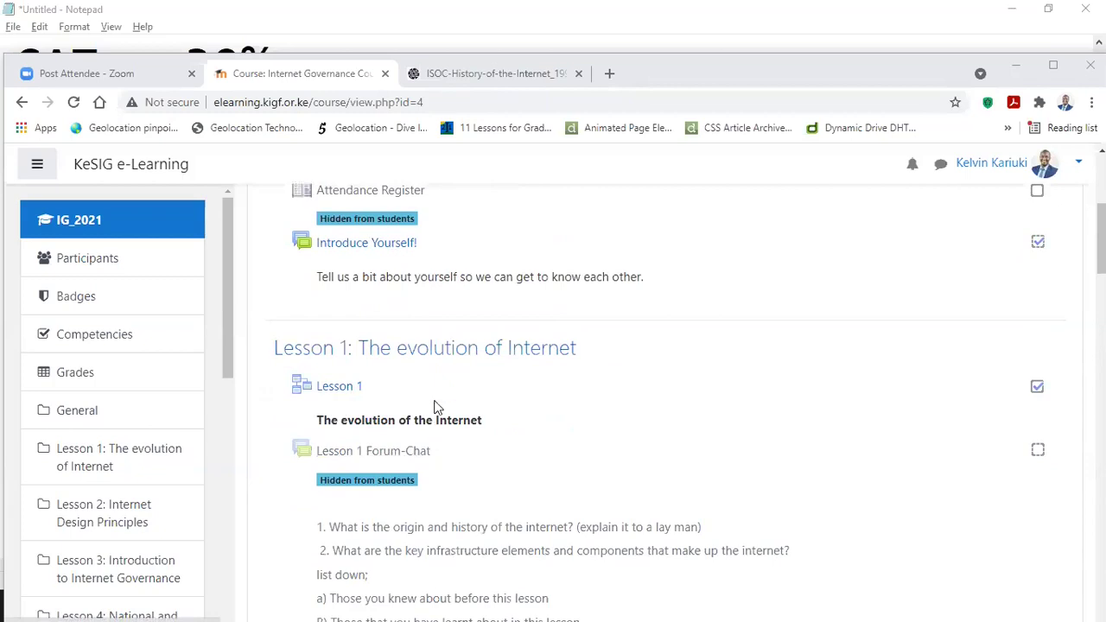
{"action": "scroll", "coordinate": [361, 389], "scroll_direction": "down", "scroll_amount": 2}
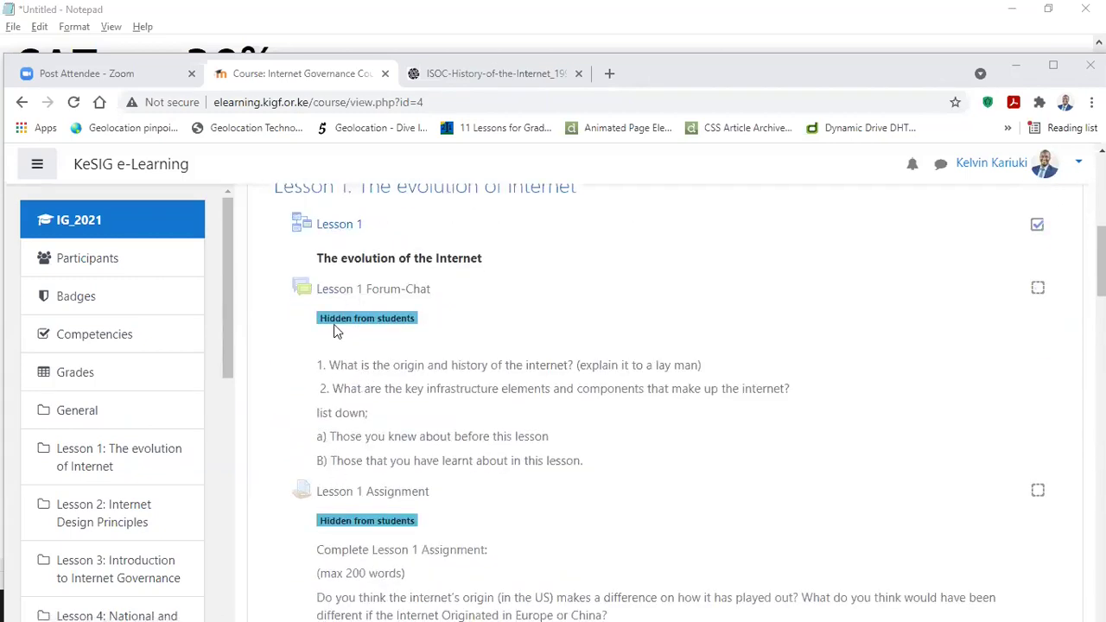
{"action": "scroll", "coordinate": [337, 301], "scroll_direction": "down", "scroll_amount": 1}
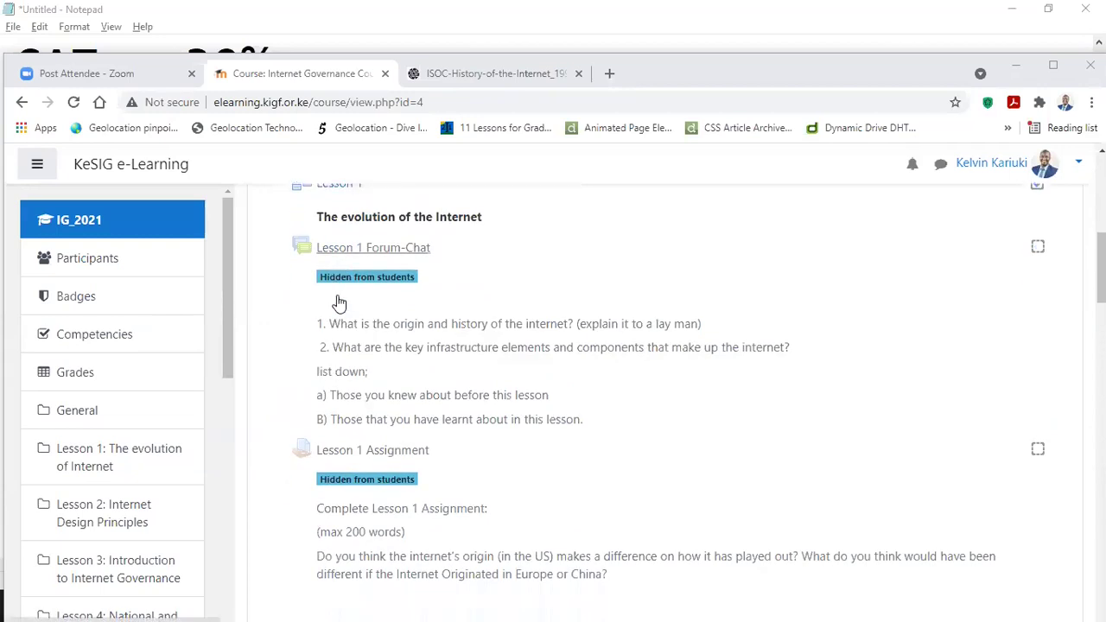
{"action": "scroll", "coordinate": [339, 302], "scroll_direction": "down", "scroll_amount": 1}
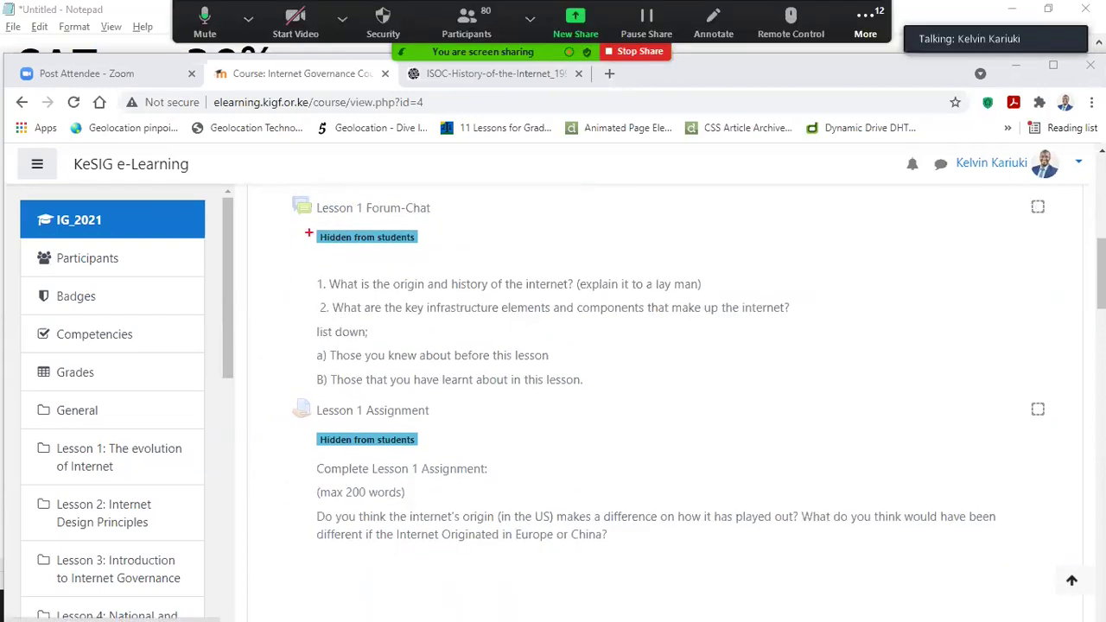
{"action": "left_click_drag", "start_coordinate": [308, 221], "coordinate": [446, 252]}
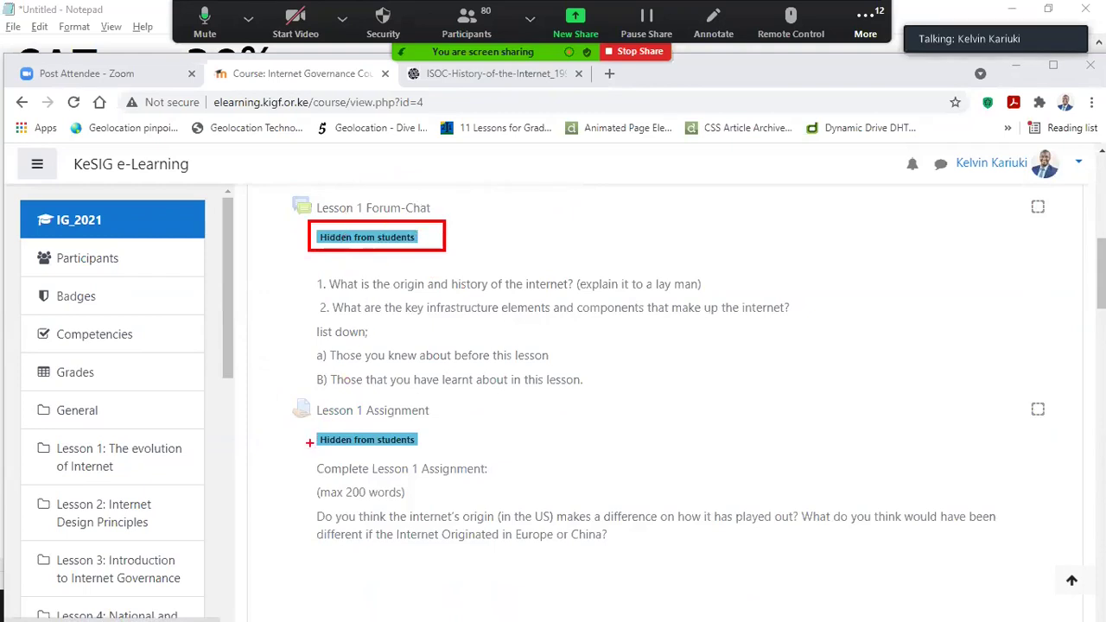
{"action": "left_click_drag", "start_coordinate": [308, 422], "coordinate": [441, 455]}
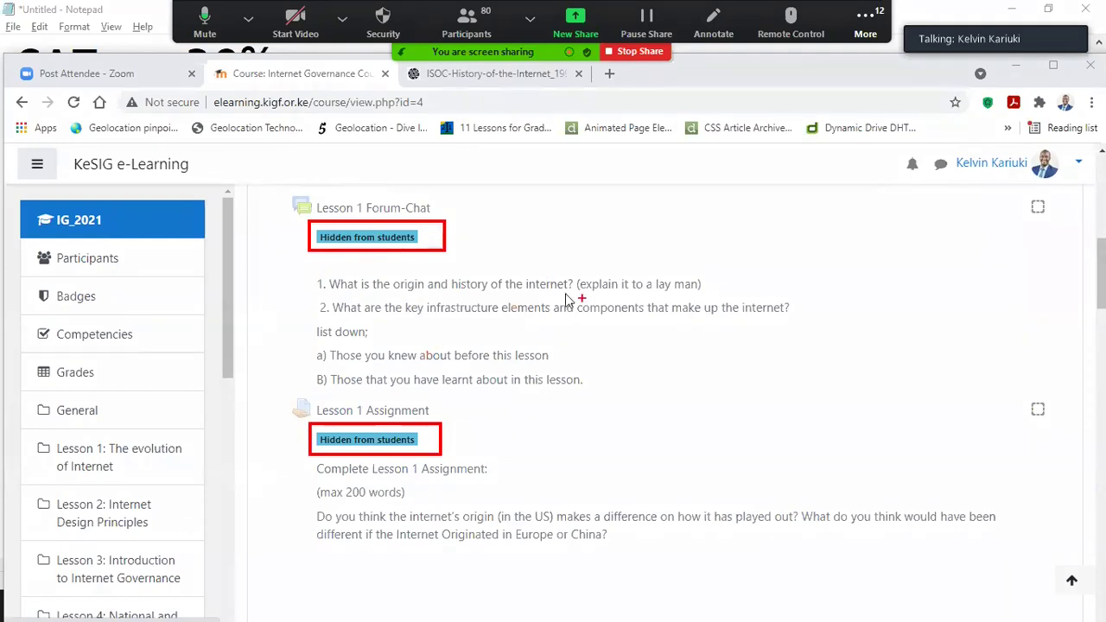
{"action": "scroll", "coordinate": [457, 286], "scroll_direction": "up", "scroll_amount": 2}
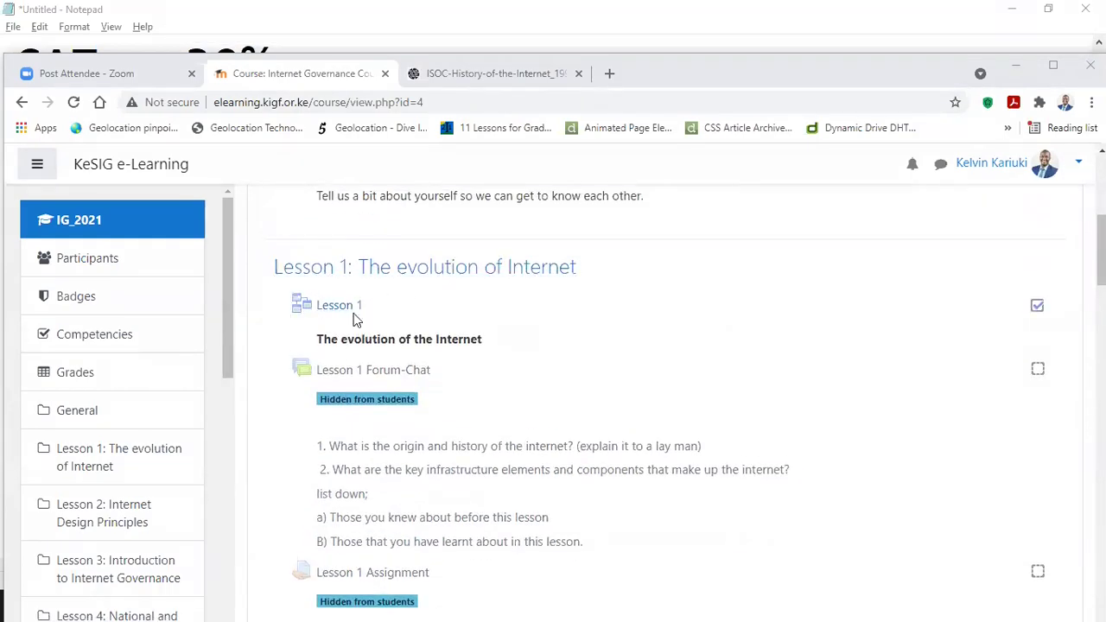
{"action": "scroll", "coordinate": [691, 350], "scroll_direction": "up", "scroll_amount": 2}
{"action": "scroll", "coordinate": [670, 345], "scroll_direction": "down", "scroll_amount": 2}
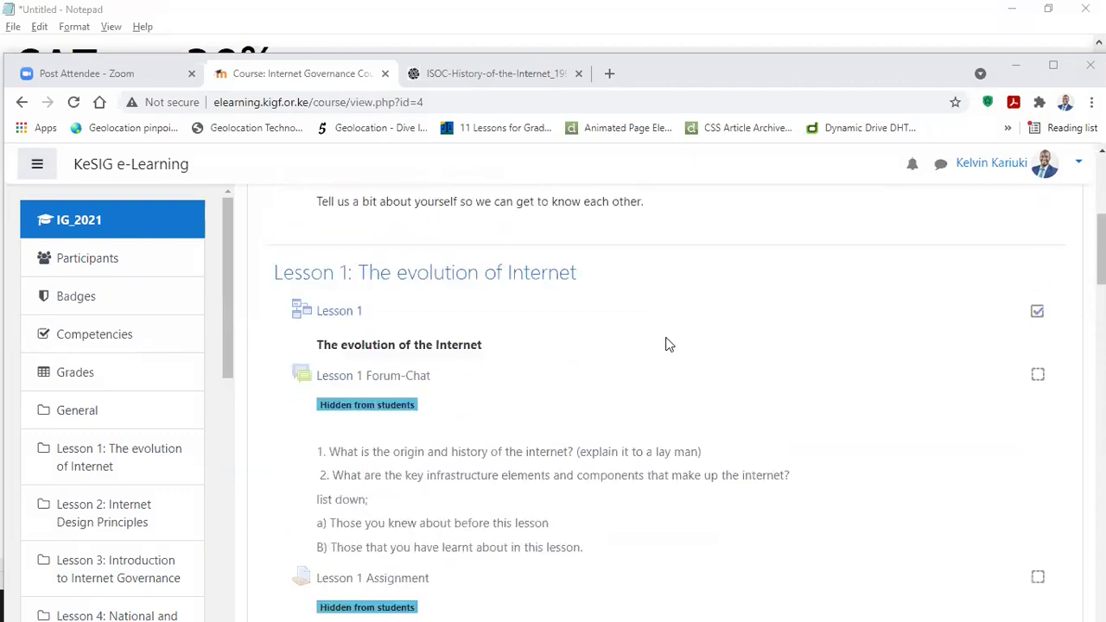
{"action": "scroll", "coordinate": [547, 338], "scroll_direction": "up", "scroll_amount": 5}
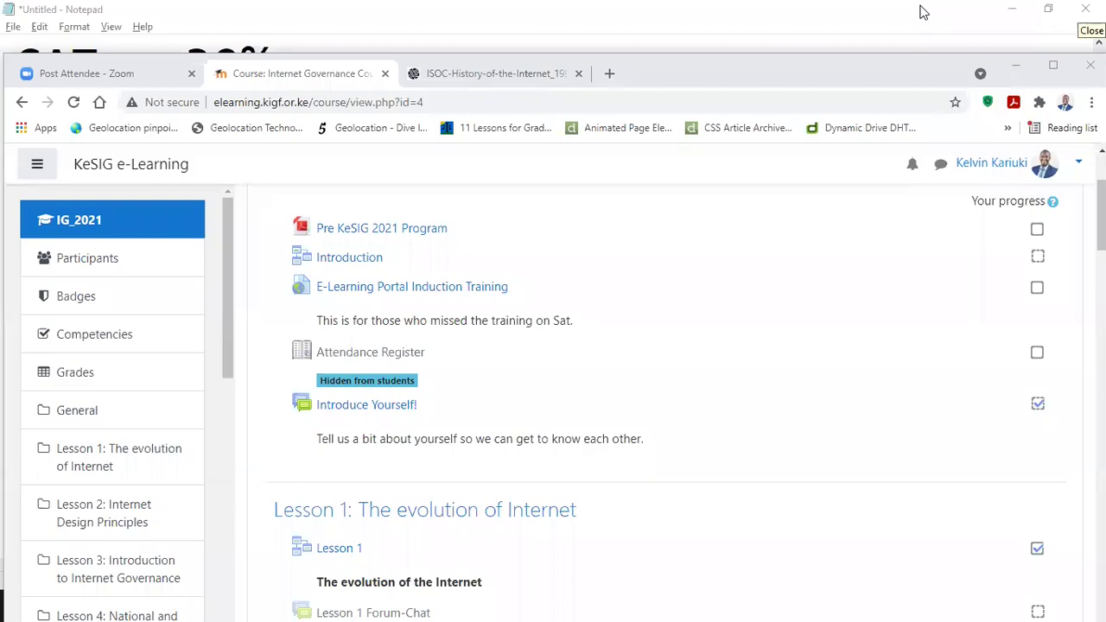
{"action": "left_click", "coordinate": [1075, 15]}
{"action": "scroll", "coordinate": [235, 544], "scroll_direction": "down", "scroll_amount": 1}
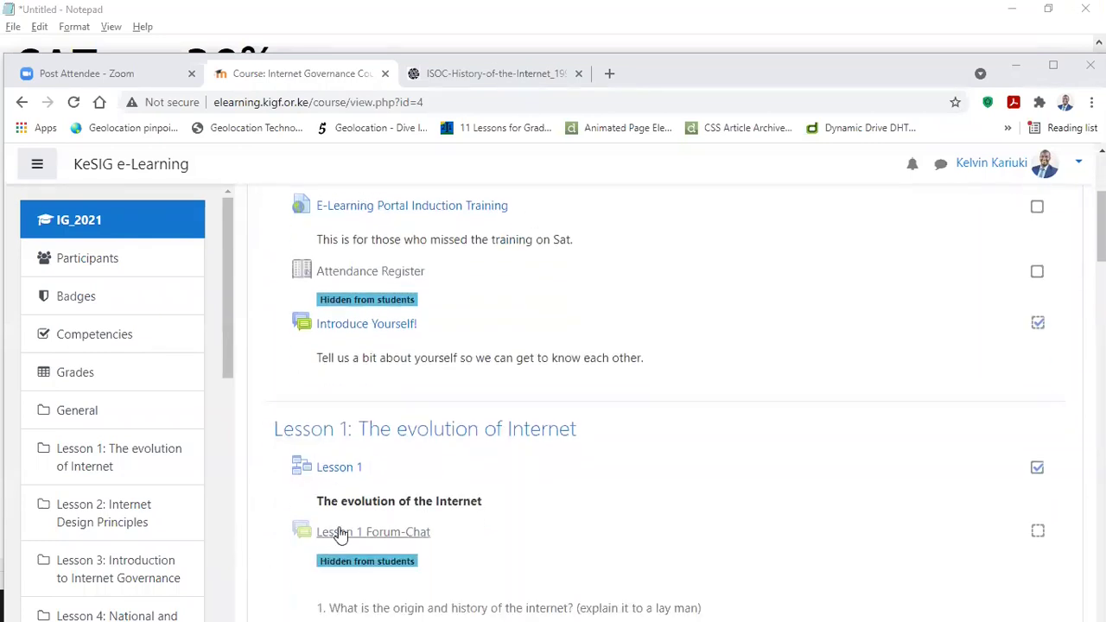
{"action": "scroll", "coordinate": [371, 464], "scroll_direction": "down", "scroll_amount": 1}
{"action": "scroll", "coordinate": [380, 449], "scroll_direction": "down", "scroll_amount": 4}
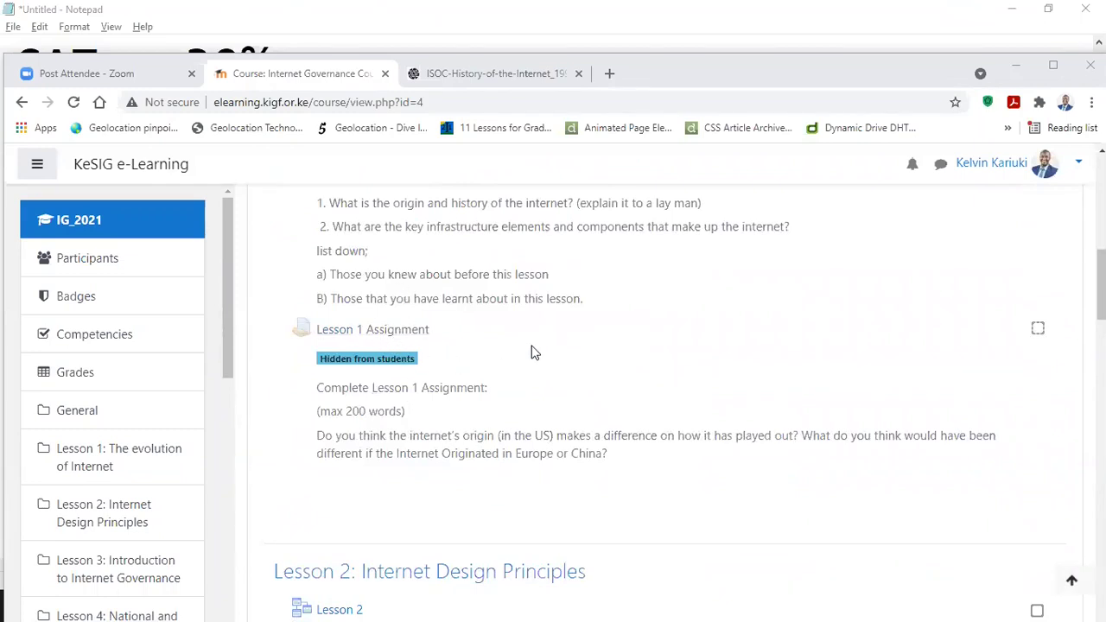
{"action": "scroll", "coordinate": [370, 311], "scroll_direction": "up", "scroll_amount": 2}
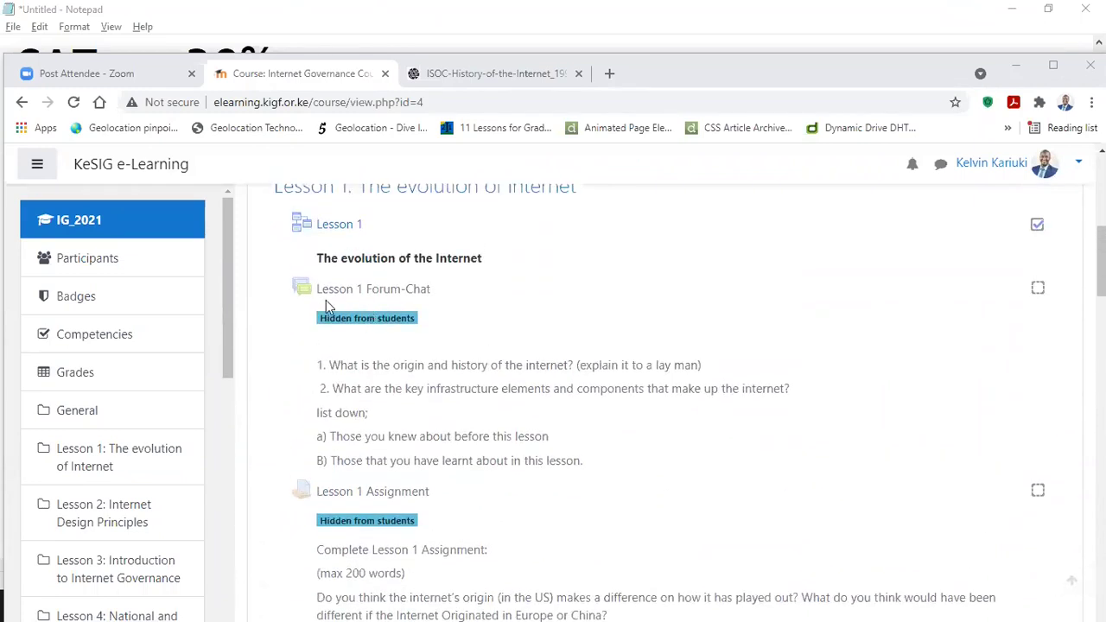
{"action": "scroll", "coordinate": [449, 320], "scroll_direction": "down", "scroll_amount": 2}
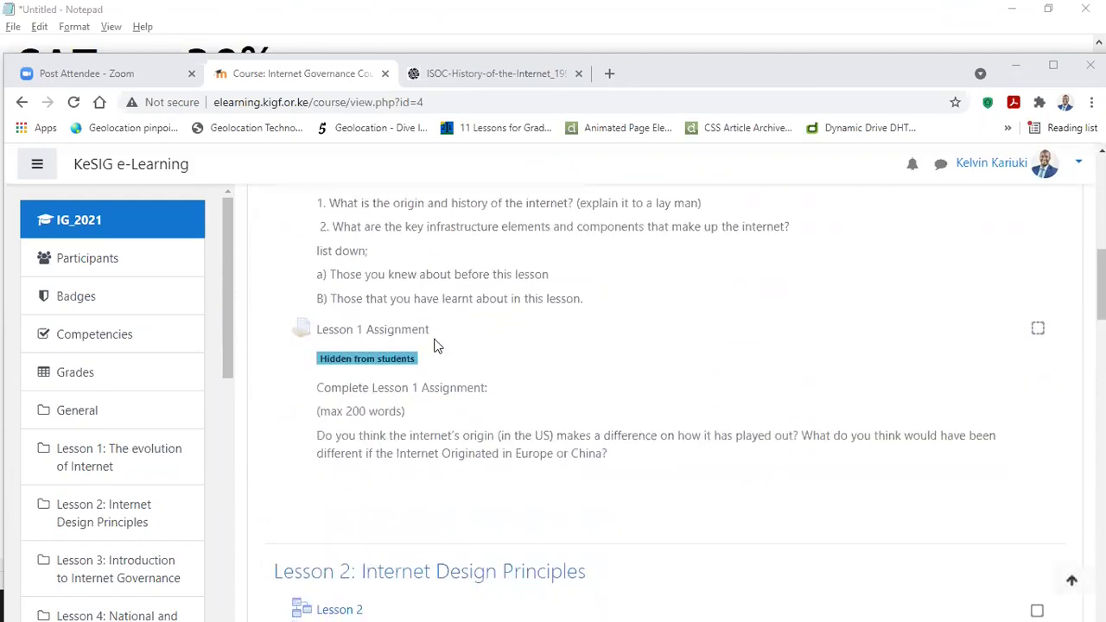
{"action": "scroll", "coordinate": [347, 313], "scroll_direction": "up", "scroll_amount": 1}
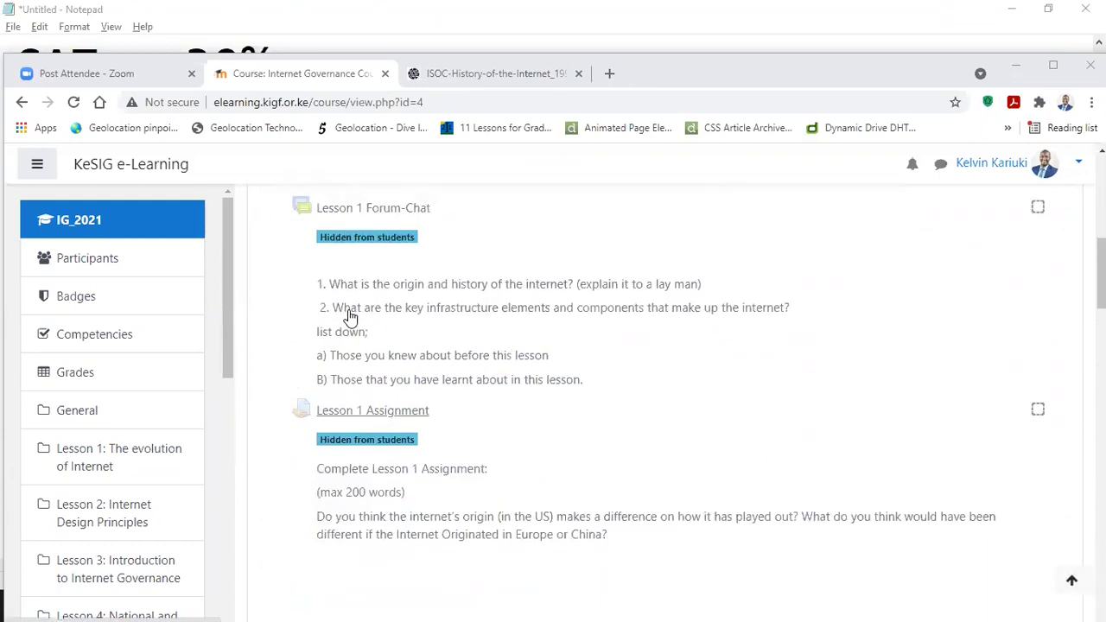
{"action": "scroll", "coordinate": [351, 311], "scroll_direction": "up", "scroll_amount": 2}
{"action": "scroll", "coordinate": [393, 421], "scroll_direction": "down", "scroll_amount": 3}
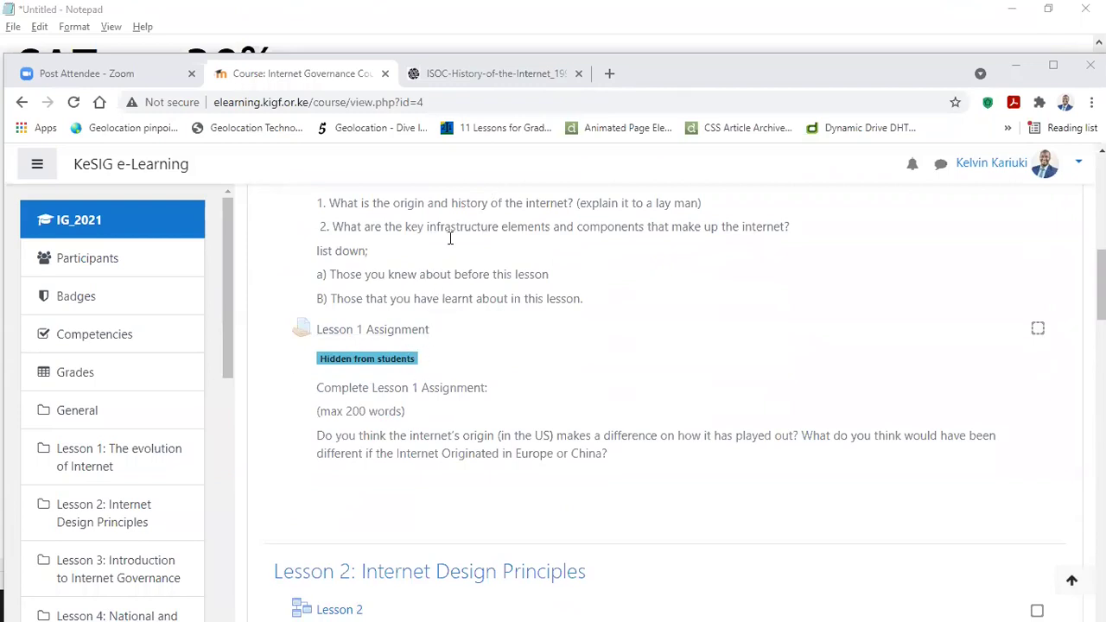
{"action": "scroll", "coordinate": [503, 231], "scroll_direction": "up", "scroll_amount": 12}
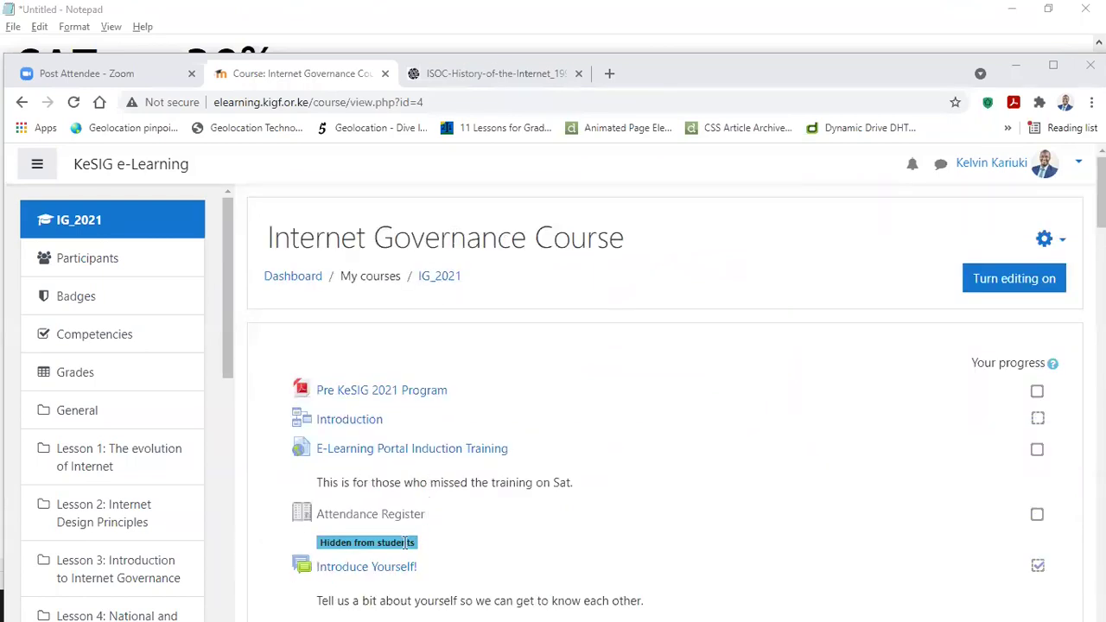
Step: Scroll the IG_2021 course page down to the Introduce Yourself! forum and Lesson 1 activities
{"action": "scroll", "coordinate": [389, 475], "scroll_direction": "down", "scroll_amount": 4}
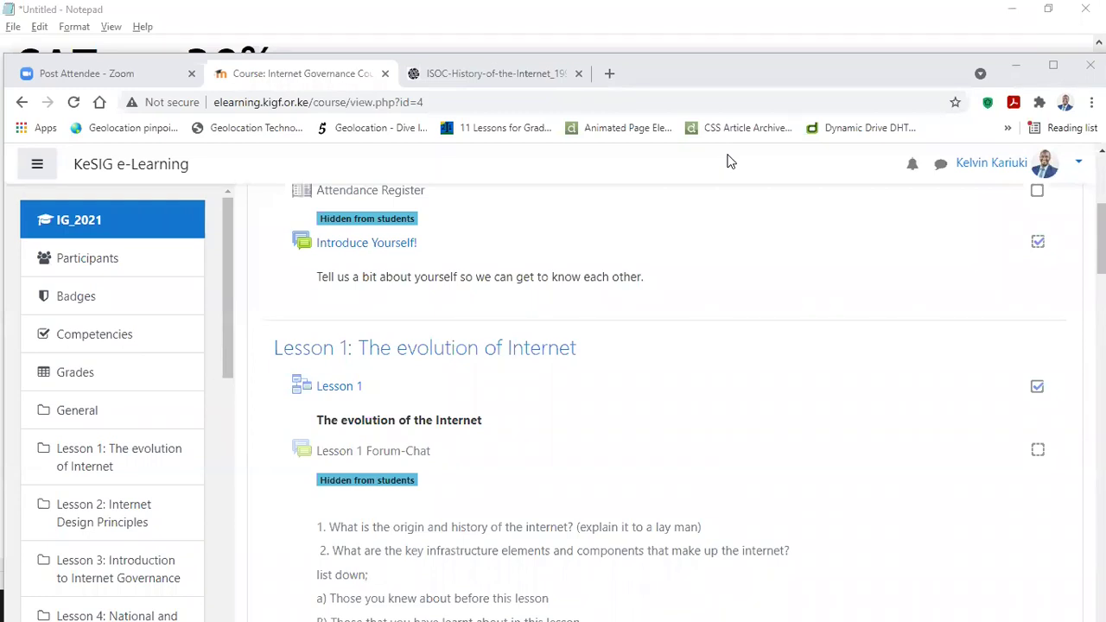
Step: Open the Introduce Yourself! forum and scroll through the 10 September 2021 introduction replies
{"action": "left_click", "coordinate": [364, 241]}
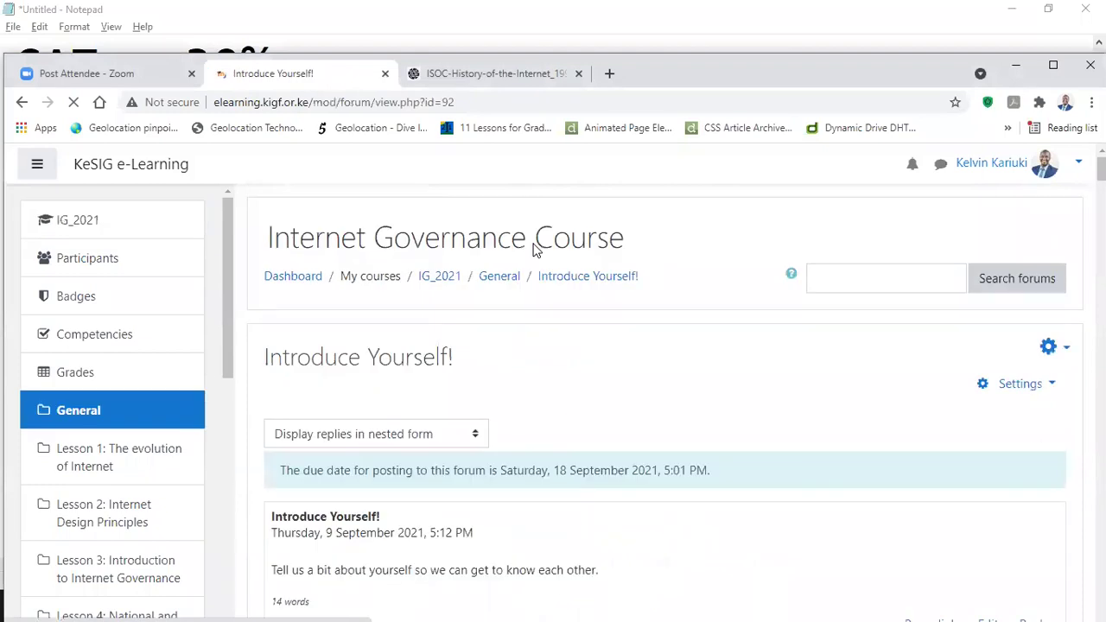
{"action": "scroll", "coordinate": [533, 250], "scroll_direction": "down", "scroll_amount": 5}
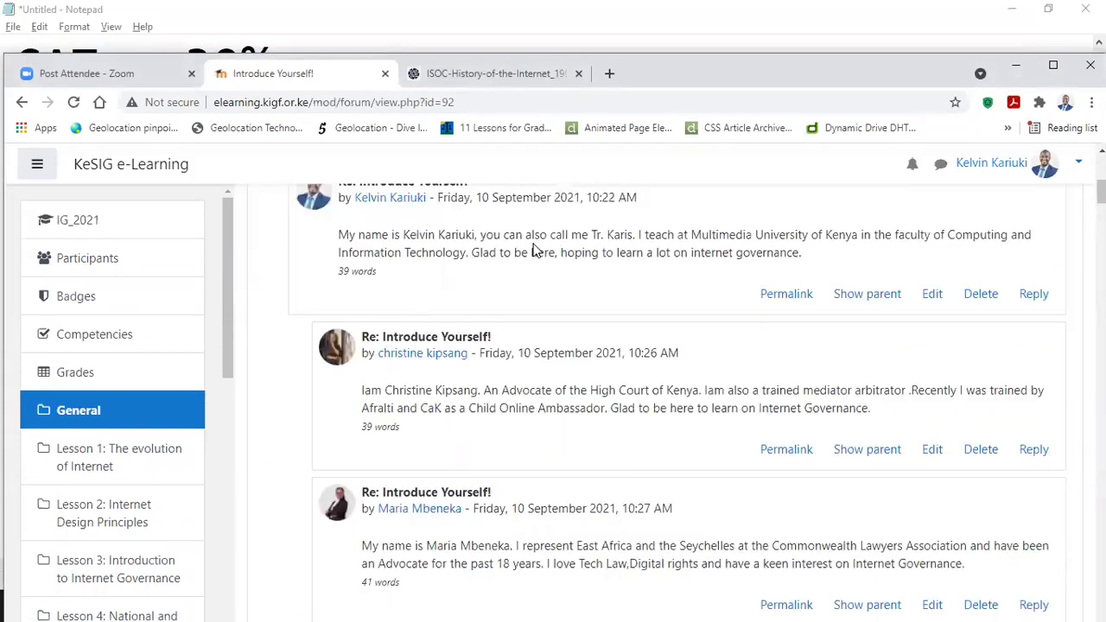
{"action": "scroll", "coordinate": [533, 249], "scroll_direction": "down", "scroll_amount": 1}
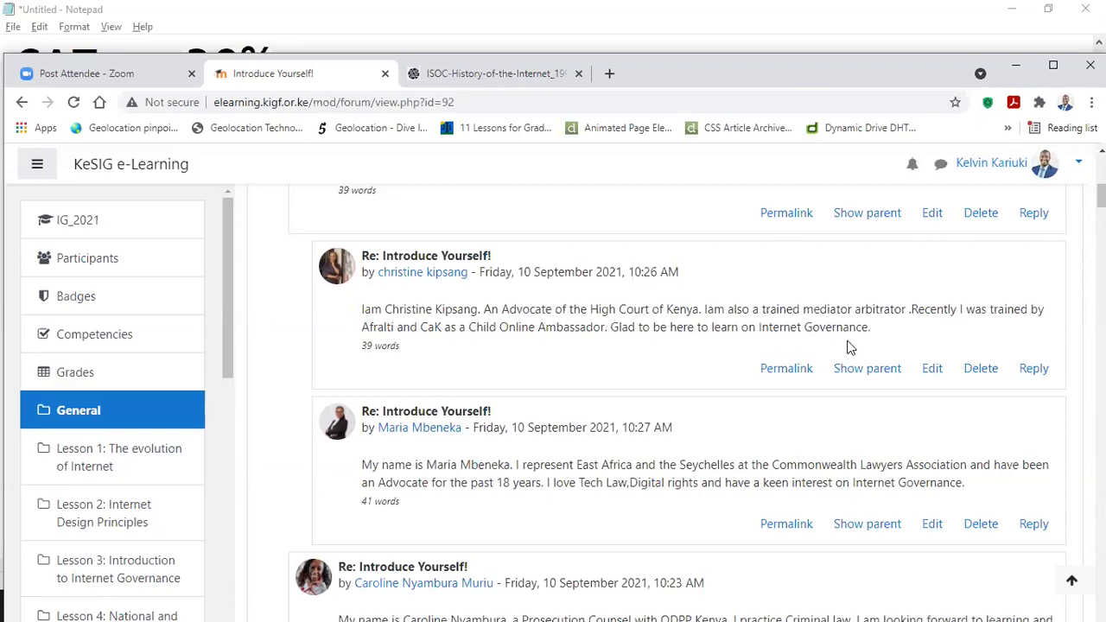
{"action": "scroll", "coordinate": [791, 288], "scroll_direction": "down", "scroll_amount": 1}
{"action": "scroll", "coordinate": [717, 286], "scroll_direction": "up", "scroll_amount": 2}
{"action": "scroll", "coordinate": [530, 336], "scroll_direction": "down", "scroll_amount": 1}
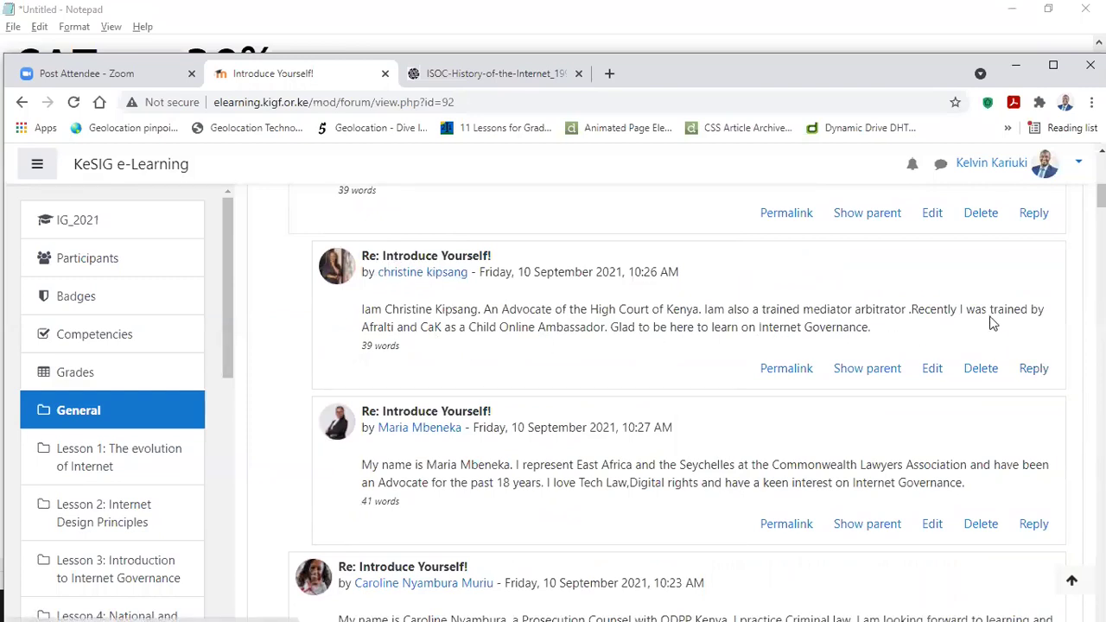
Step: Reply to the advocate's introduction with 'Glad to e-meet you' plus her first name
{"action": "left_click", "coordinate": [1033, 372]}
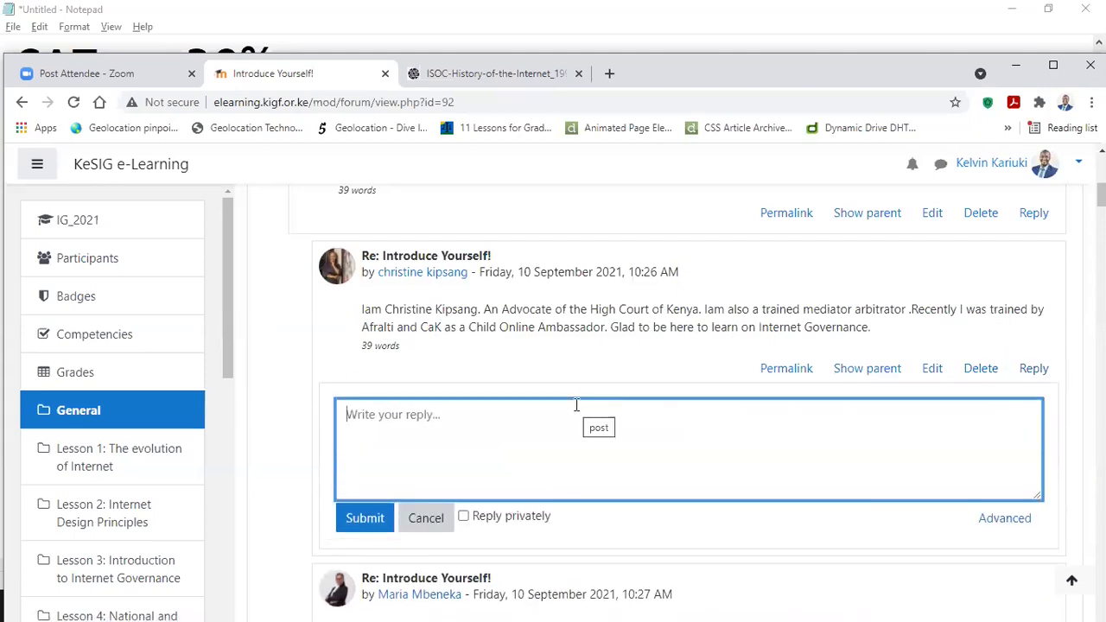
{"action": "type", "text": "Glad to e-"}
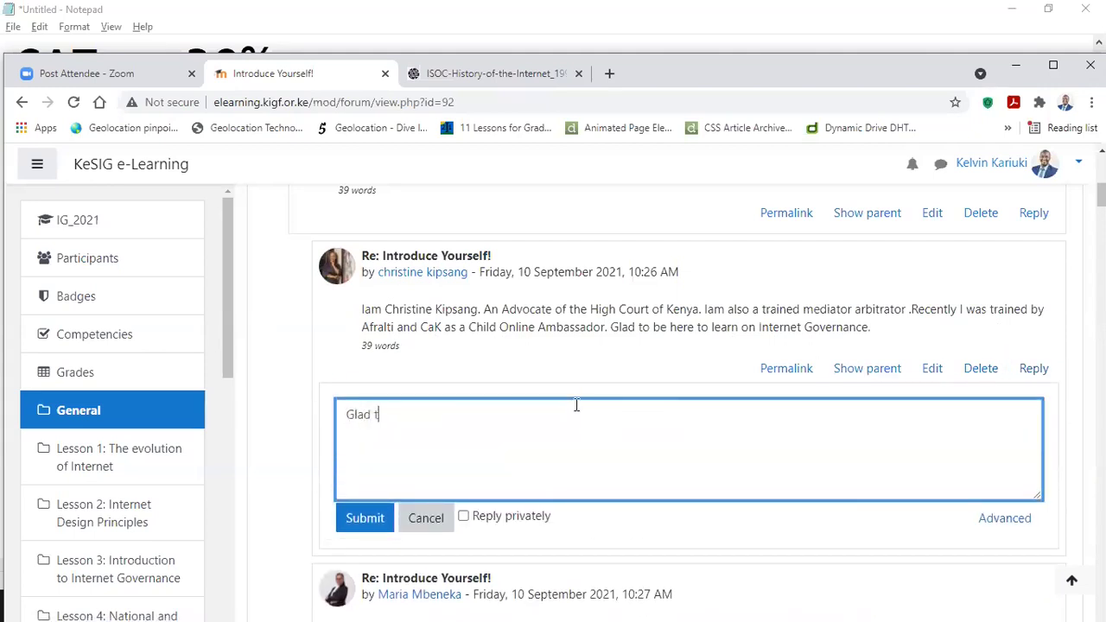
{"action": "type", "text": "t you Chi"}
{"action": "type", "text": "istine."}
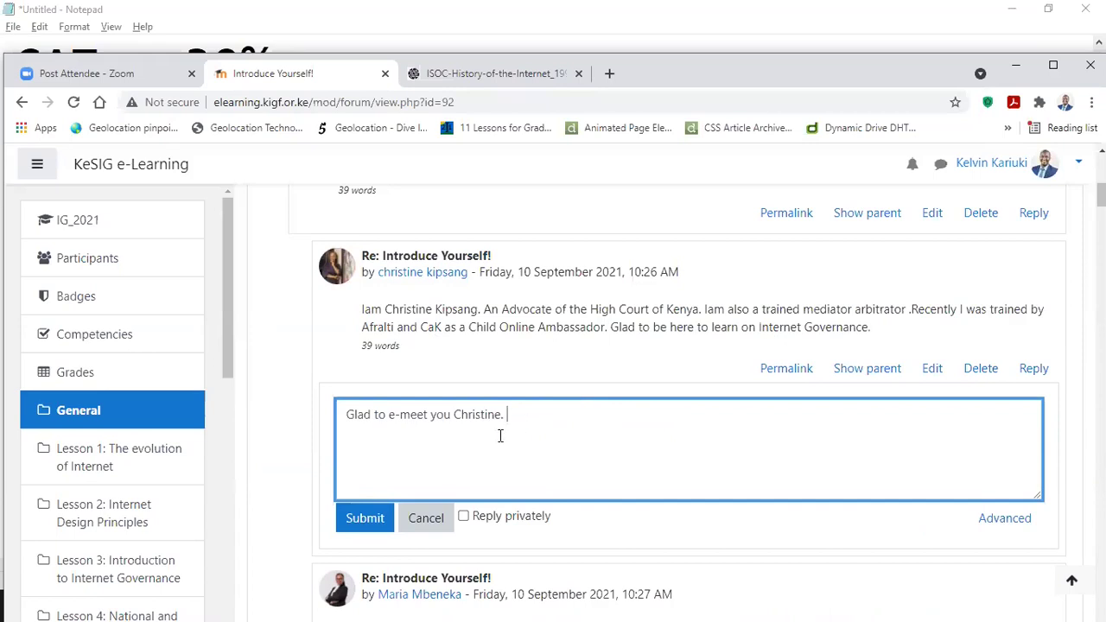
{"action": "left_click", "coordinate": [363, 519]}
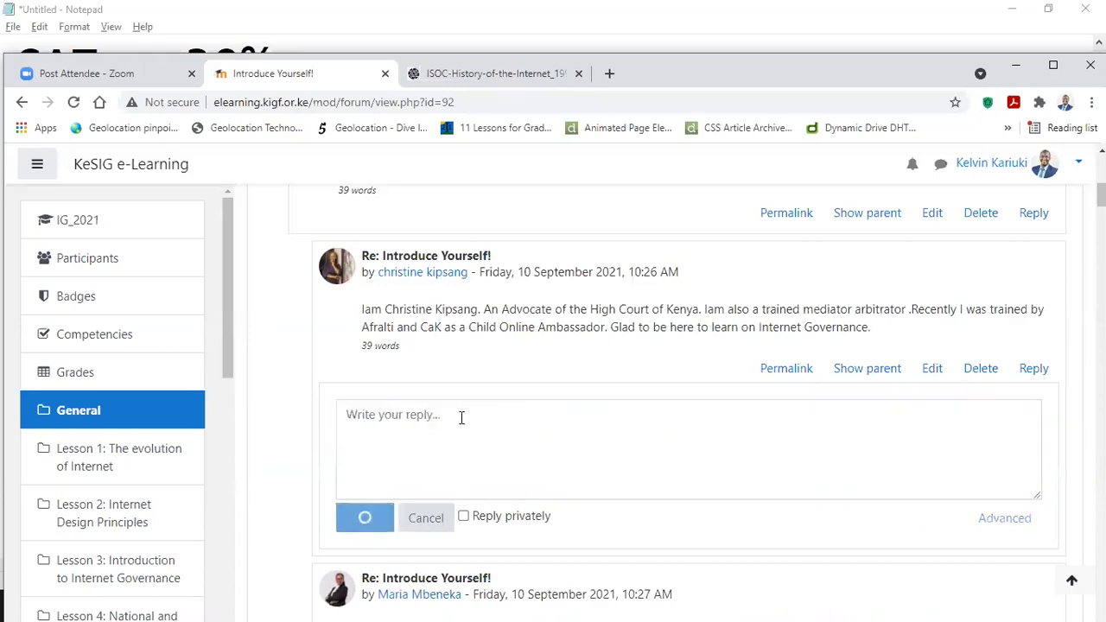
{"action": "scroll", "coordinate": [566, 294], "scroll_direction": "up", "scroll_amount": 2}
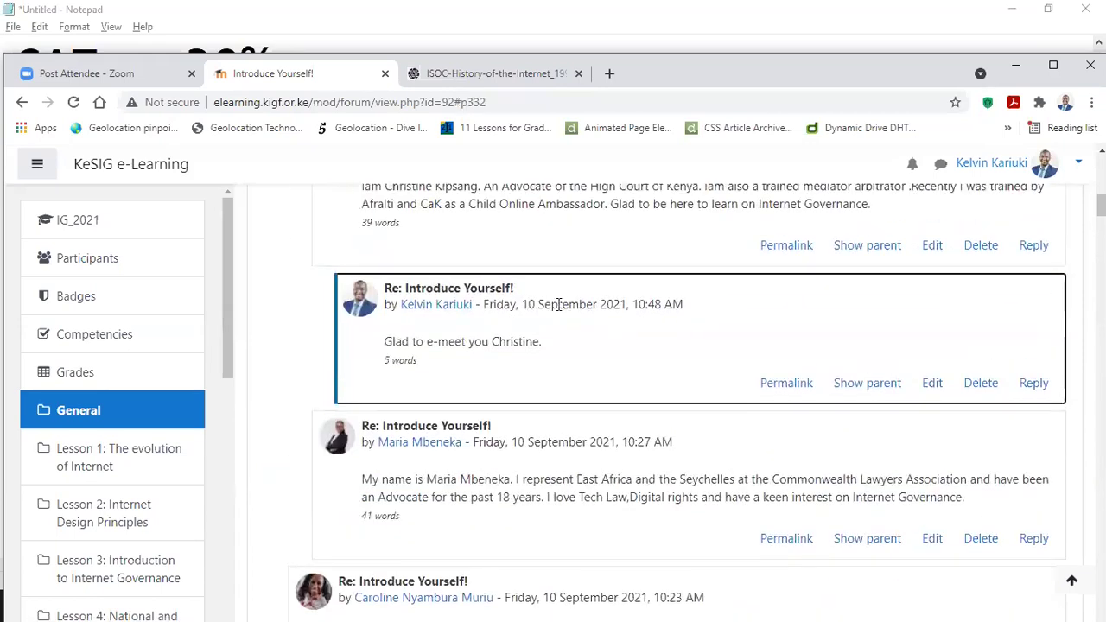
{"action": "scroll", "coordinate": [538, 360], "scroll_direction": "up", "scroll_amount": 1}
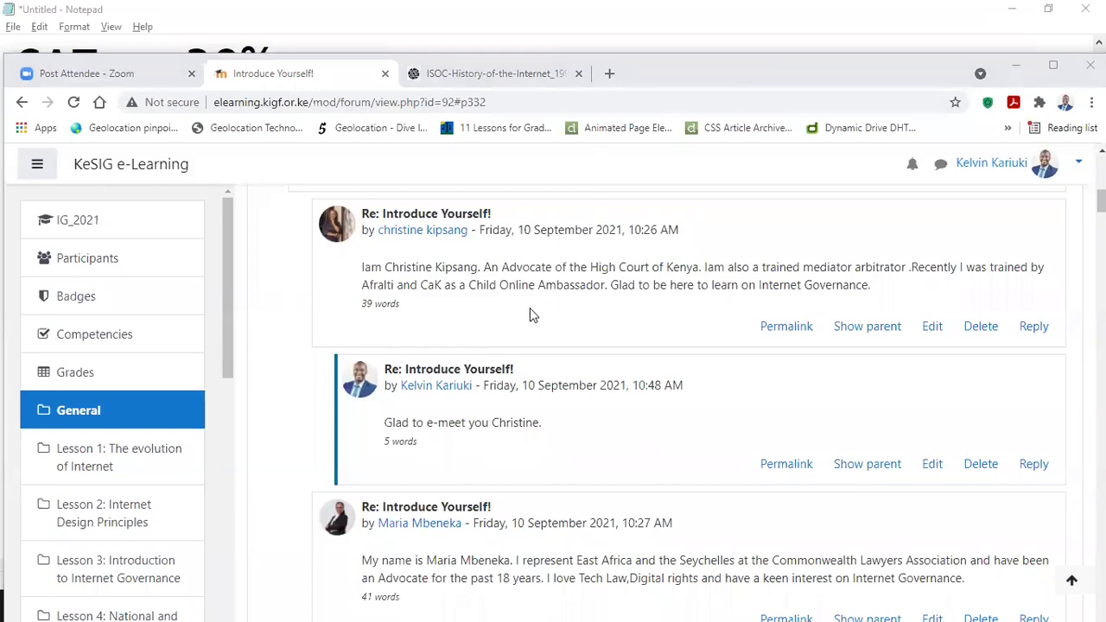
{"action": "scroll", "coordinate": [530, 308], "scroll_direction": "down", "scroll_amount": 2}
{"action": "scroll", "coordinate": [530, 311], "scroll_direction": "up", "scroll_amount": 3}
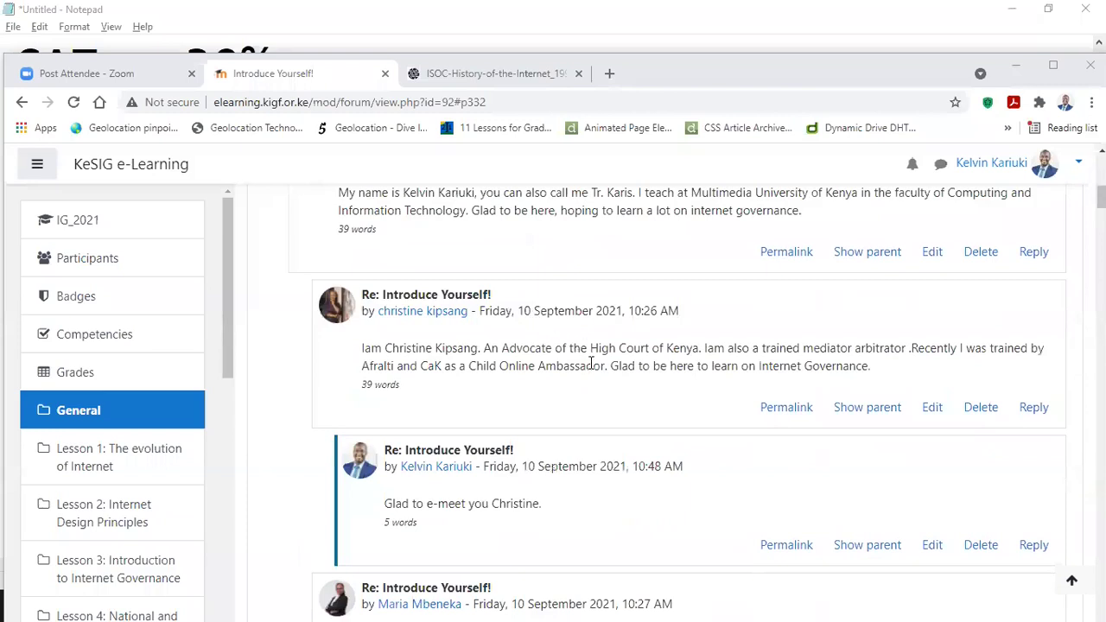
{"action": "scroll", "coordinate": [590, 363], "scroll_direction": "down", "scroll_amount": 2}
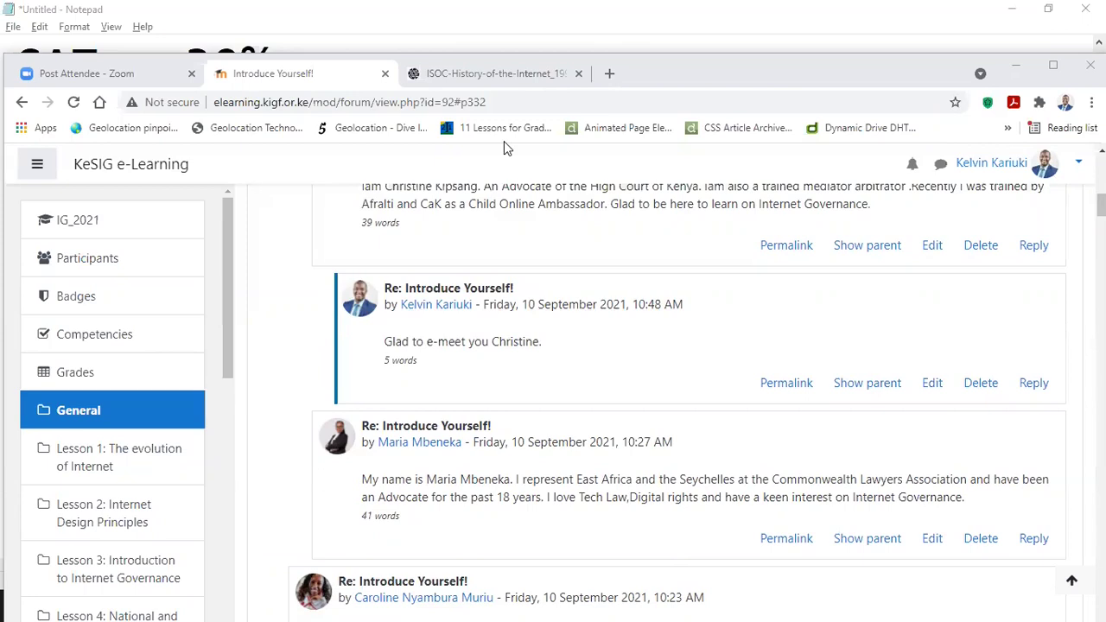
{"action": "left_click", "coordinate": [741, 273]}
{"action": "left_click", "coordinate": [696, 248]}
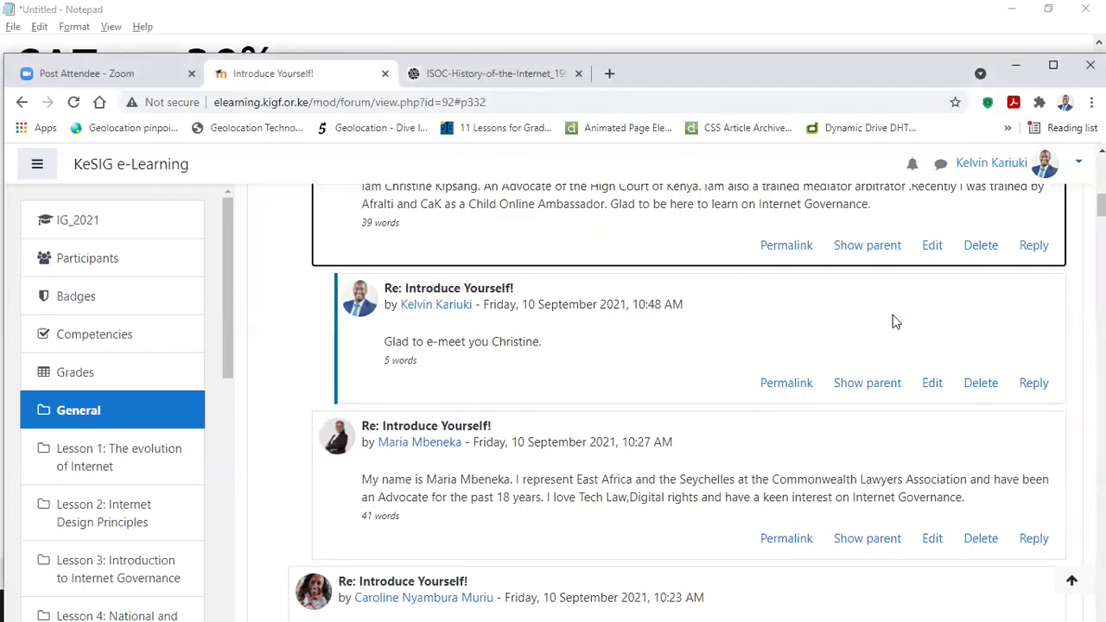
{"action": "left_click", "coordinate": [694, 210]}
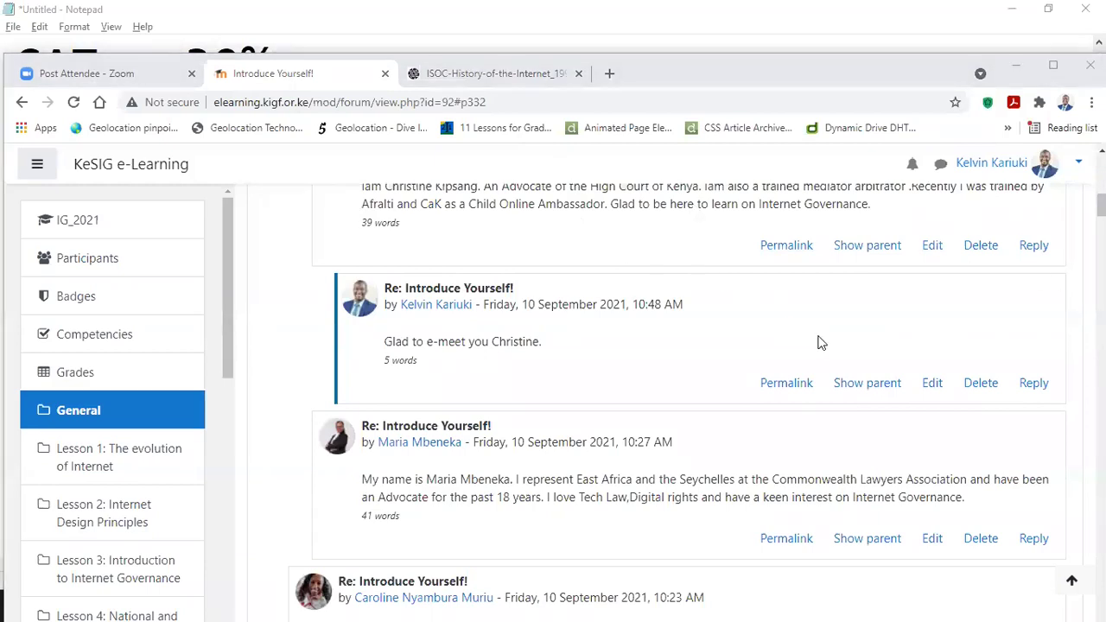
Step: Start a reply under the greeting post, trying and deleting an @-mention of the advocate
{"action": "left_click", "coordinate": [1029, 382]}
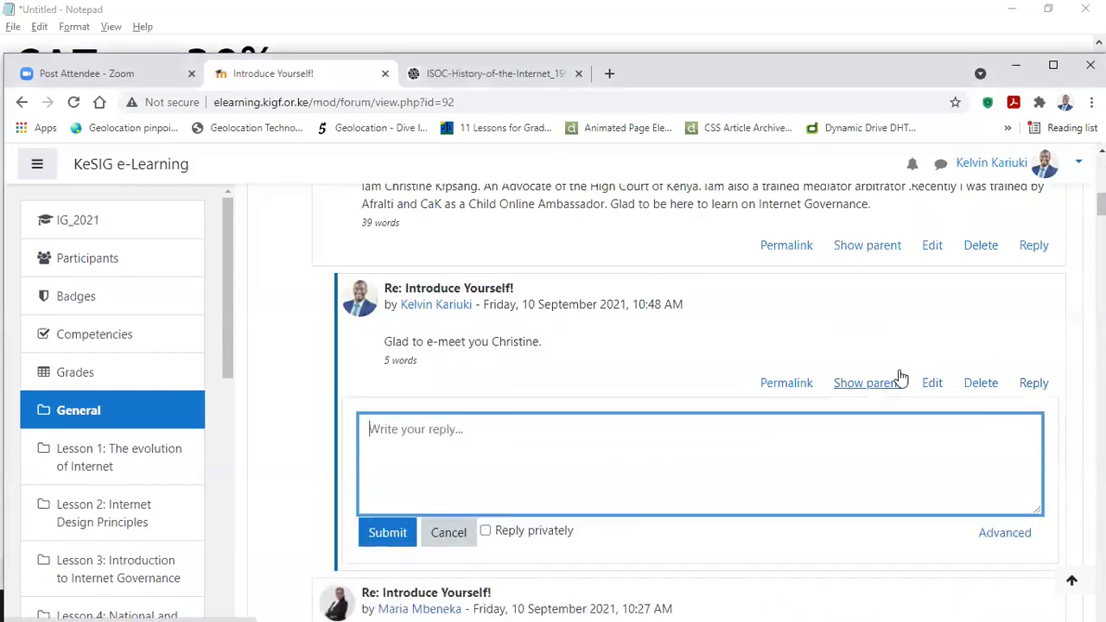
{"action": "type", "text": "Q"}
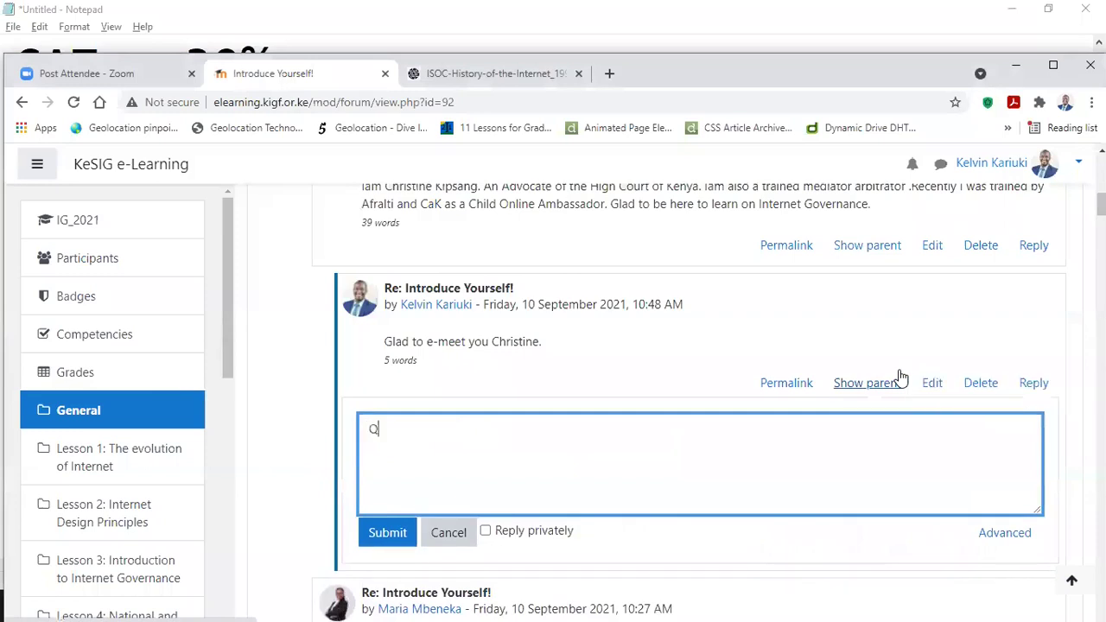
{"action": "key", "text": "BackSpace"}
{"action": "type", "text": "@Mar"}
{"action": "key", "text": "BackSpace"}
{"action": "key", "text": "BackSpace"}
{"action": "key", "text": "BackSpace"}
{"action": "key", "text": "BackSpace"}
{"action": "type", "text": "Christine"}
{"action": "key", "text": "BackSpace"}
{"action": "key", "text": "BackSpace"}
{"action": "key", "text": "BackSpace"}
{"action": "key", "text": "BackSpace"}
{"action": "key", "text": "BackSpace"}
{"action": "key", "text": "BackSpace"}
{"action": "key", "text": "BackSpace"}
{"action": "key", "text": "BackSpace"}
{"action": "key", "text": "BackSpace"}
{"action": "key", "text": "BackSpace"}
{"action": "key", "text": "BackSpace"}
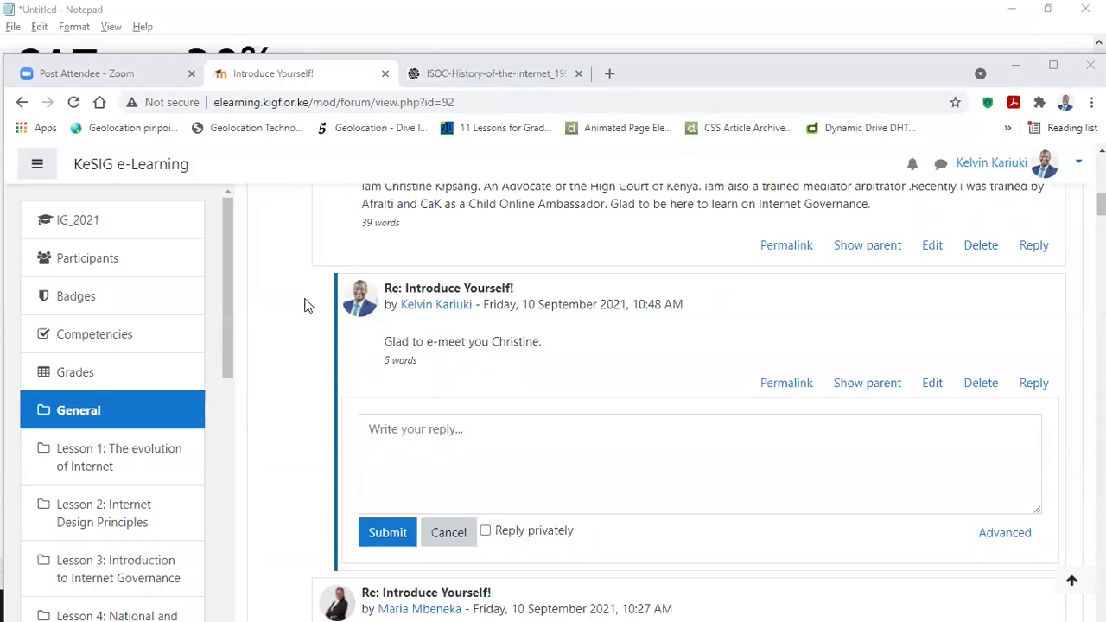
{"action": "scroll", "coordinate": [300, 319], "scroll_direction": "down", "scroll_amount": 1}
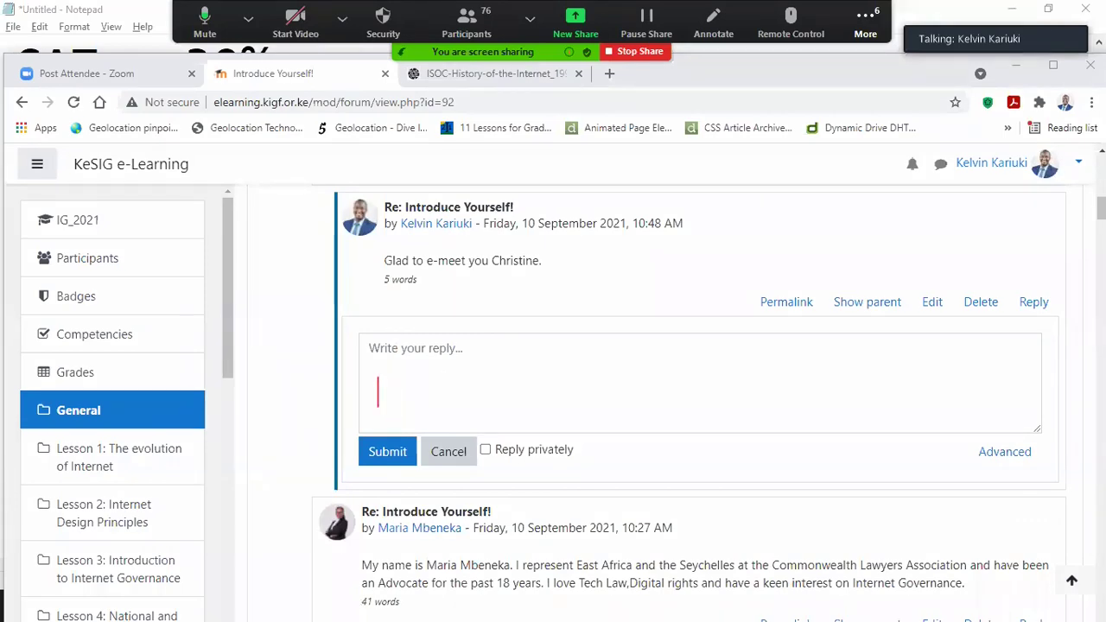
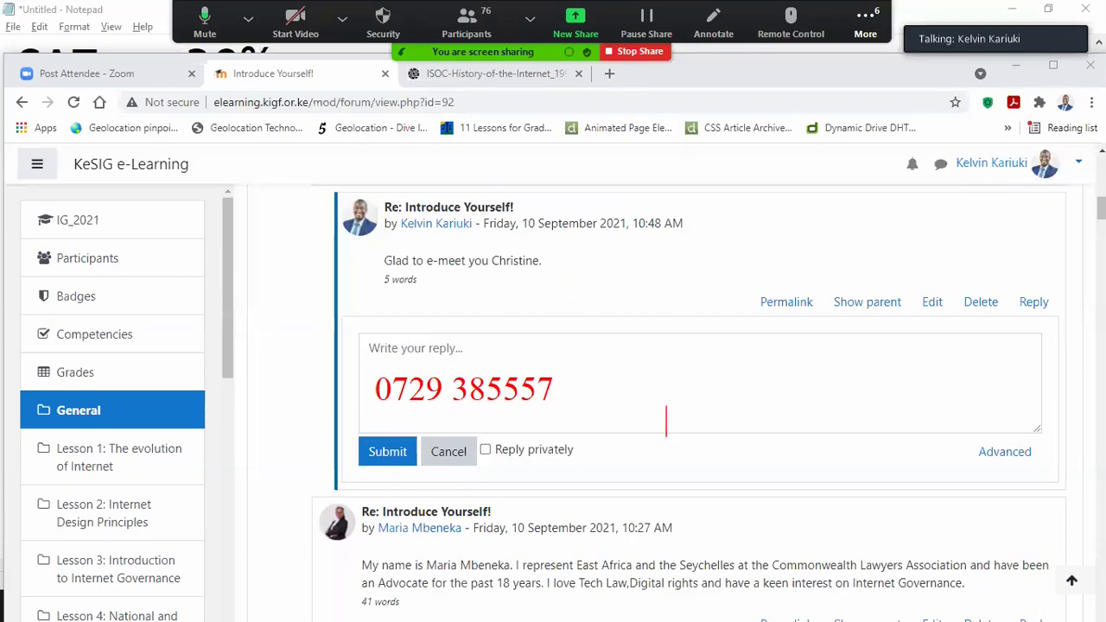
Step: Write two contact phone numbers as red Zoom text annotations over the shared forum page
{"action": "left_click", "coordinate": [614, 356]}
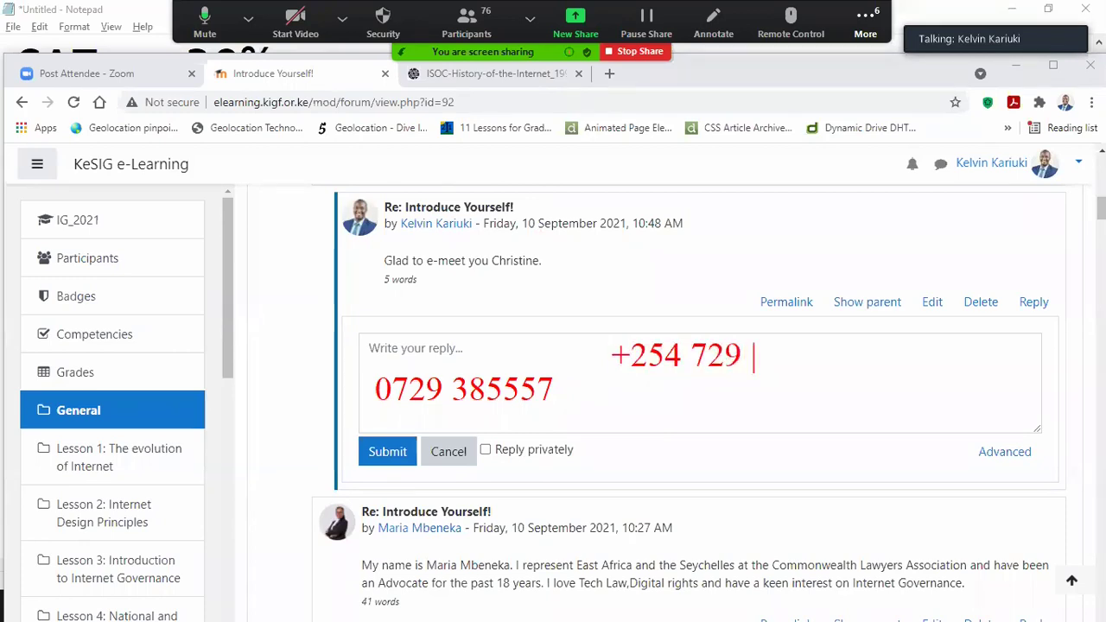
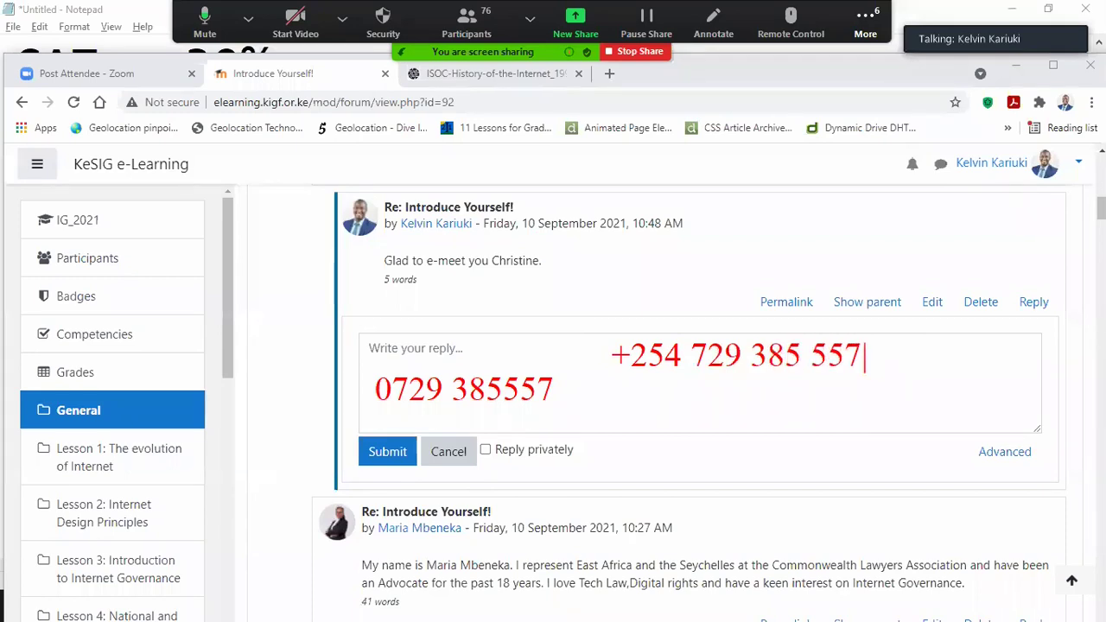
{"action": "key", "text": "Return"}
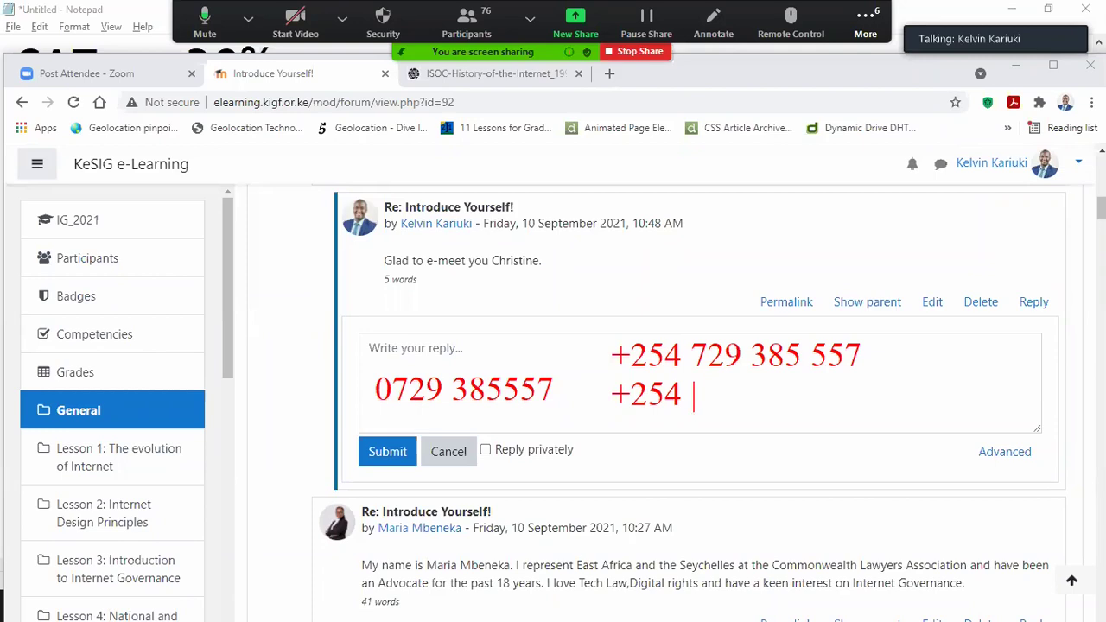
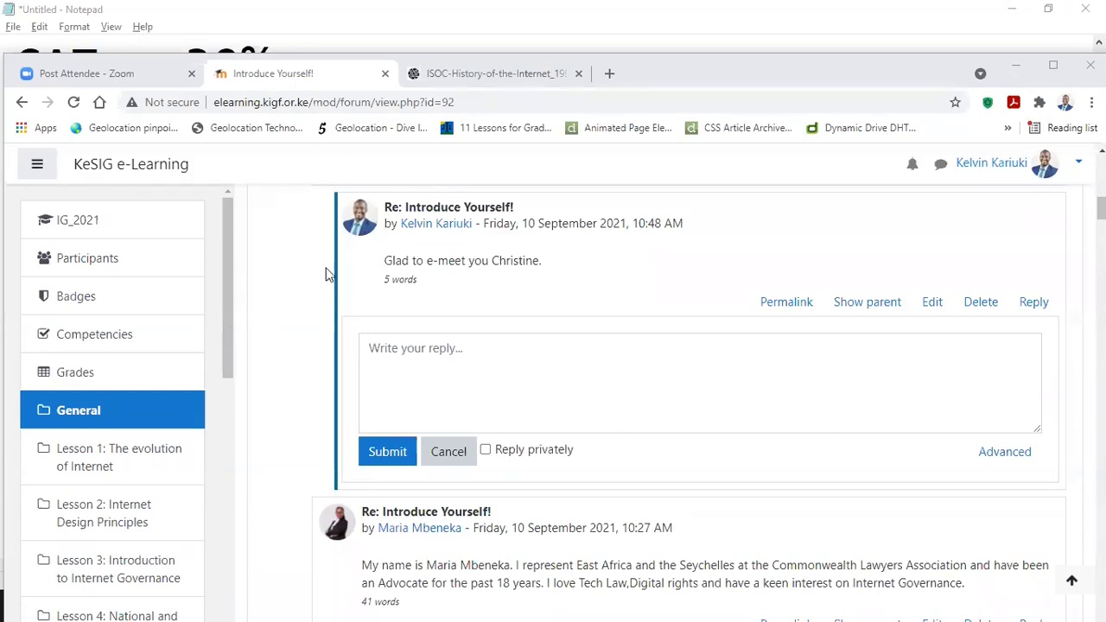
Step: Discard the empty reply form and open a new browser tab beside the forum
{"action": "left_click", "coordinate": [449, 451]}
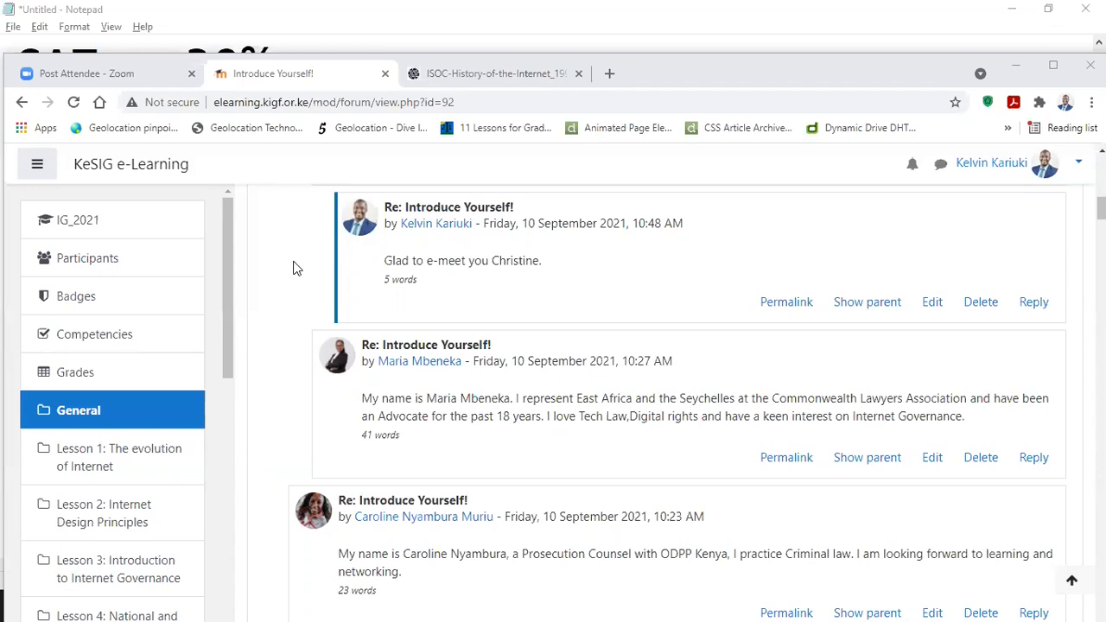
{"action": "left_click", "coordinate": [609, 74]}
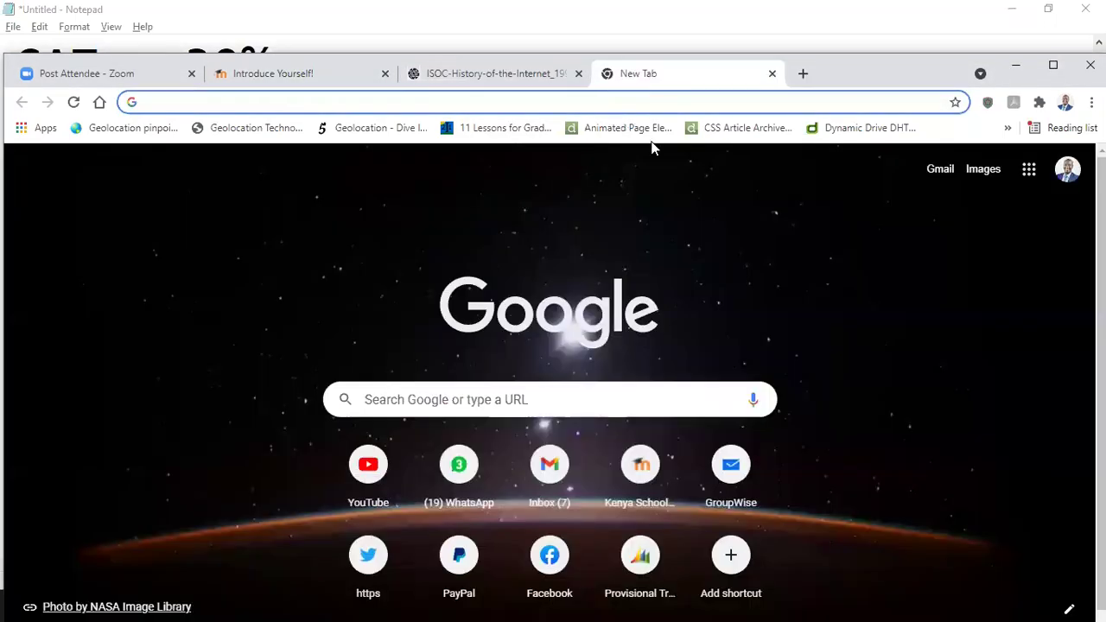